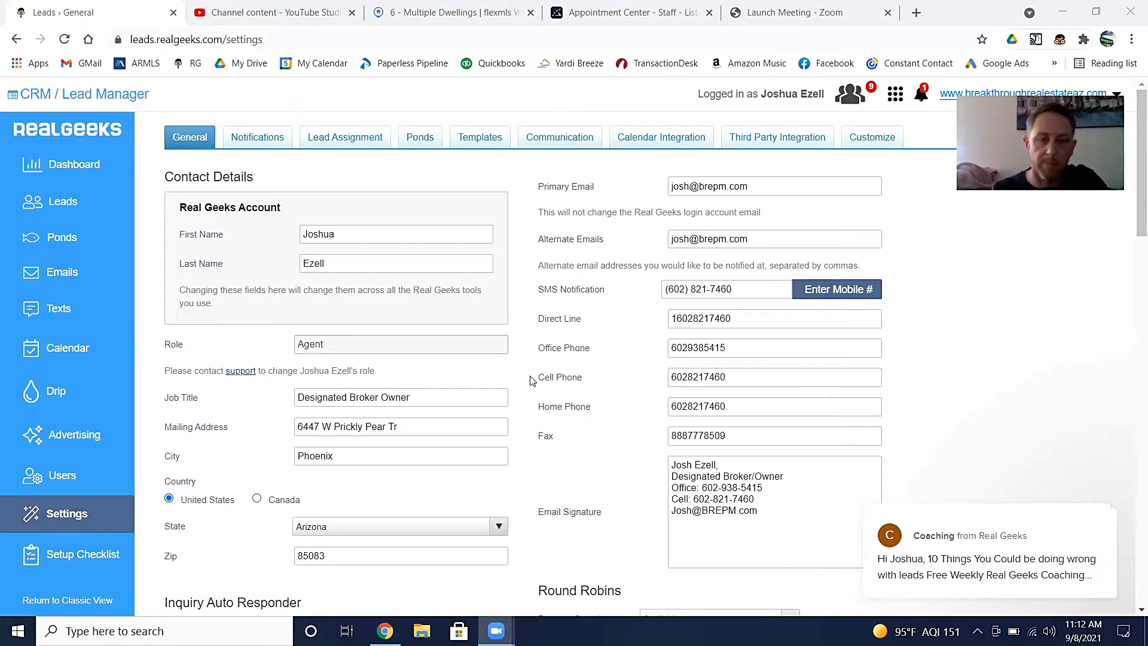
- Review the contact details, inquiry auto responder message and round robin settings on the General settings page
scroll(530, 381, down, 1)
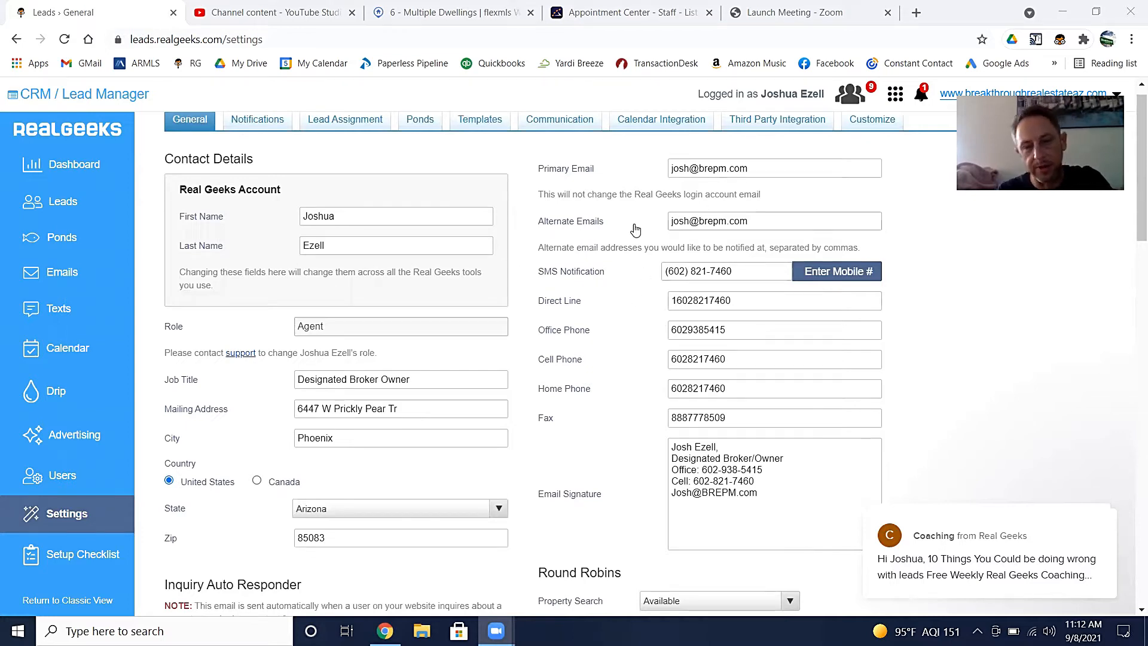
scroll(635, 229, down, 6)
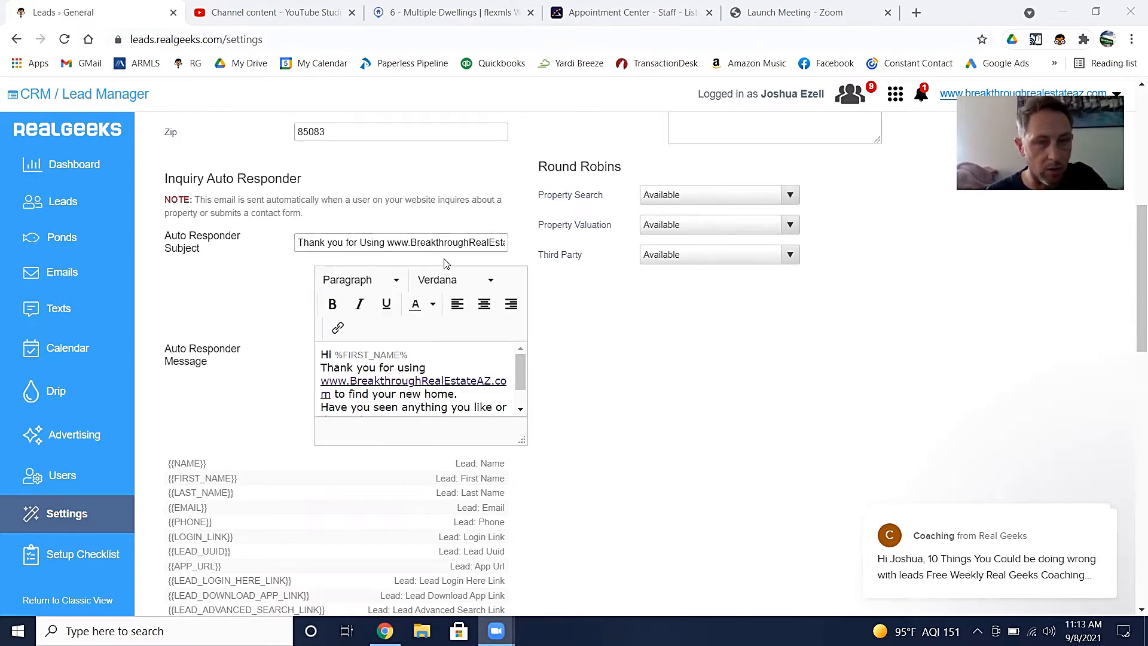
scroll(445, 264, down, 1)
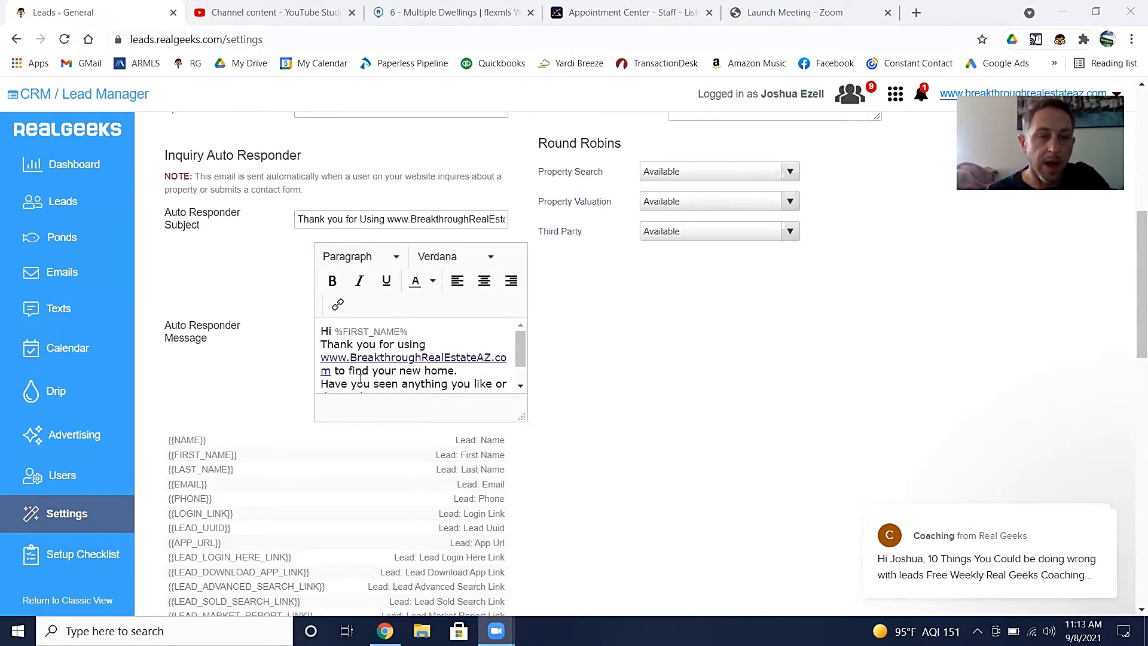
scroll(361, 377, down, 1)
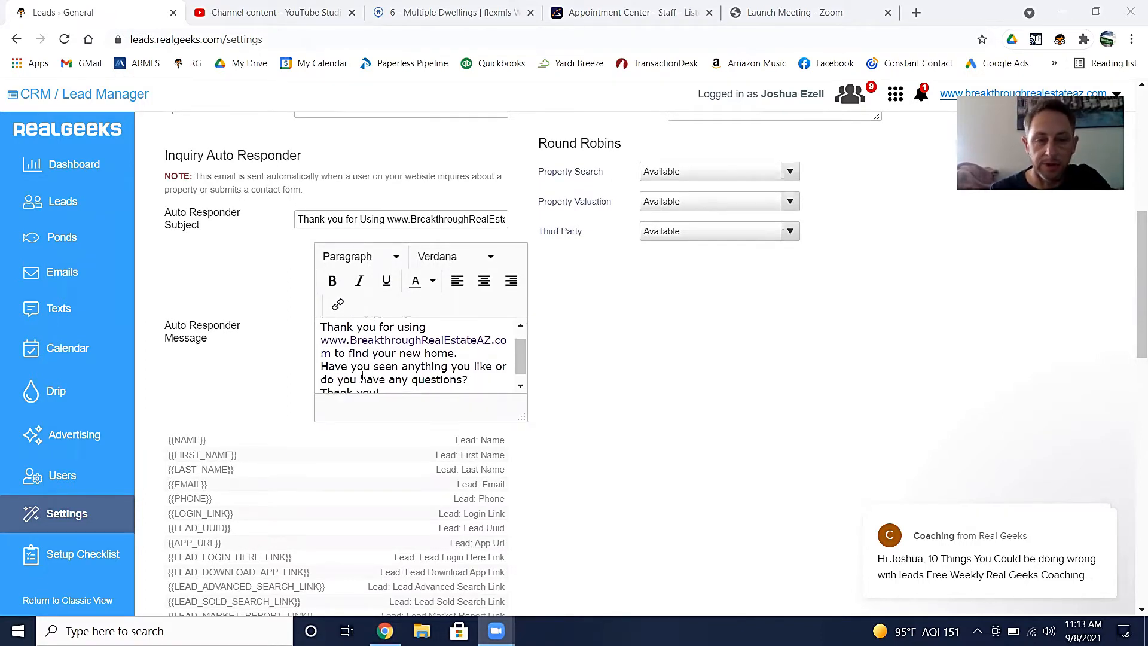
scroll(362, 377, down, 1)
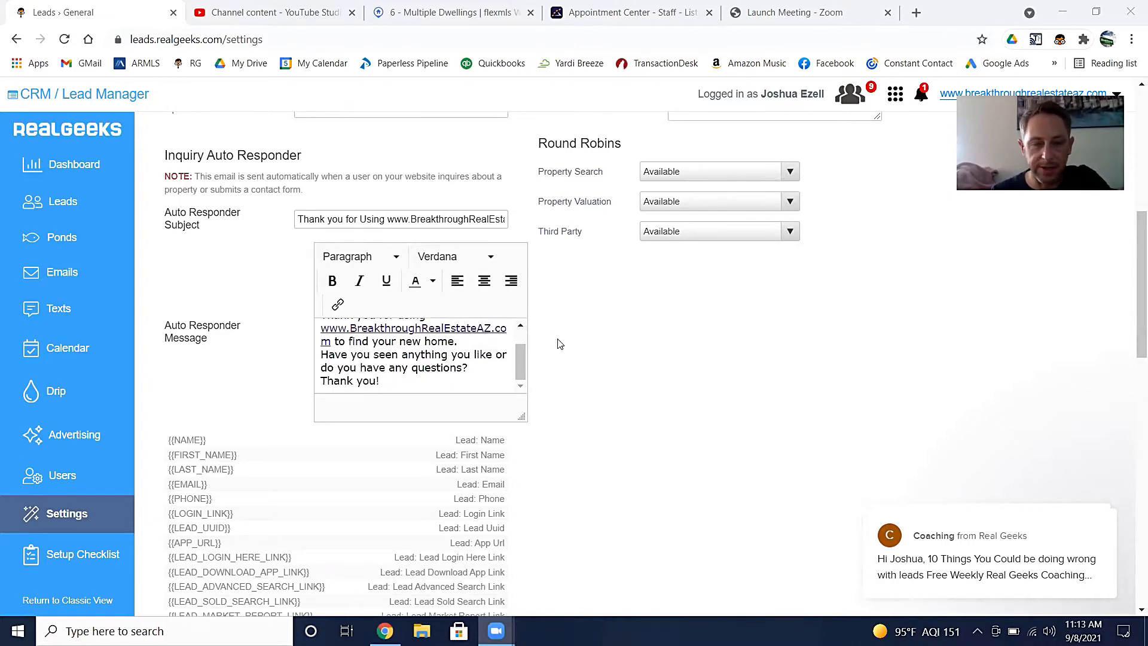
scroll(559, 344, down, 6)
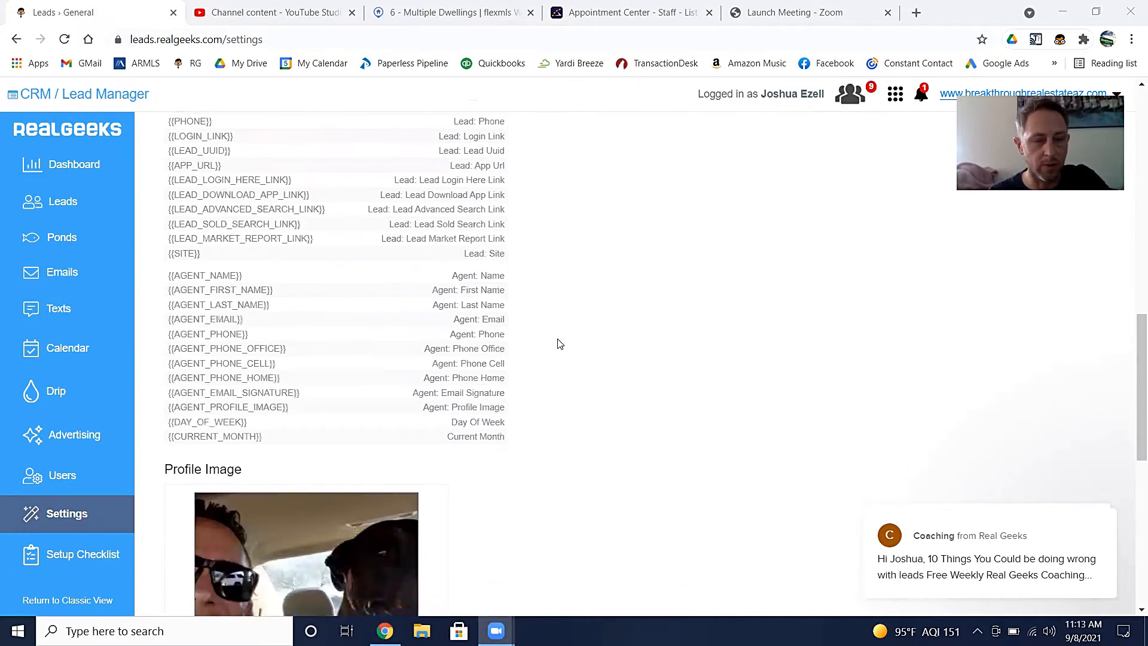
scroll(559, 344, up, 7)
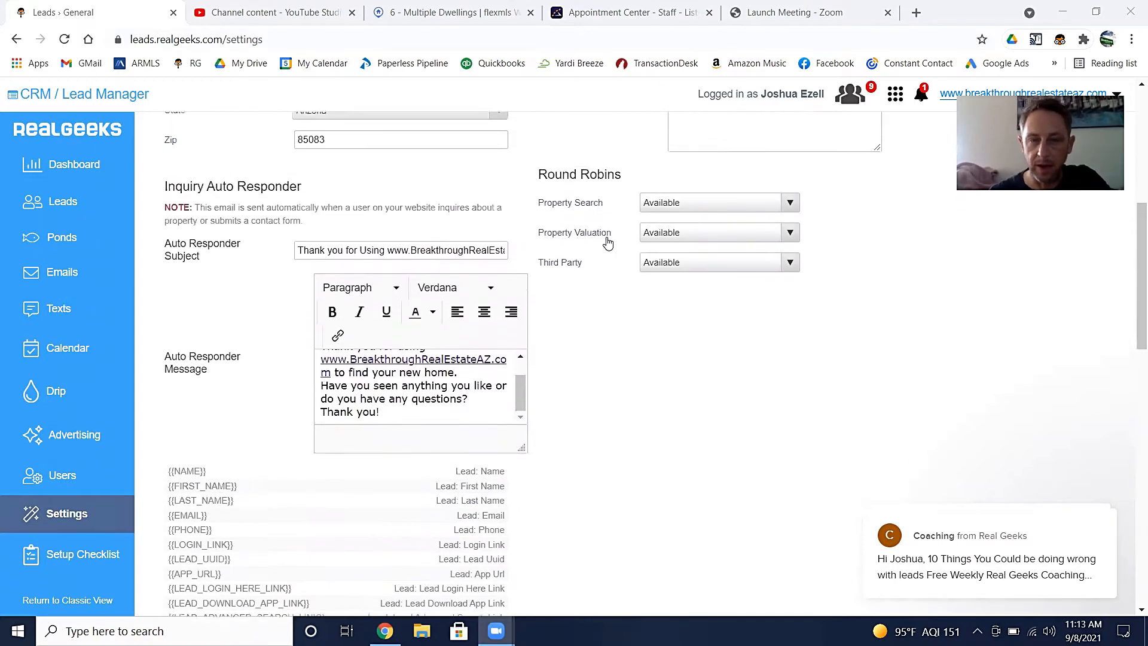
scroll(782, 300, down, 1)
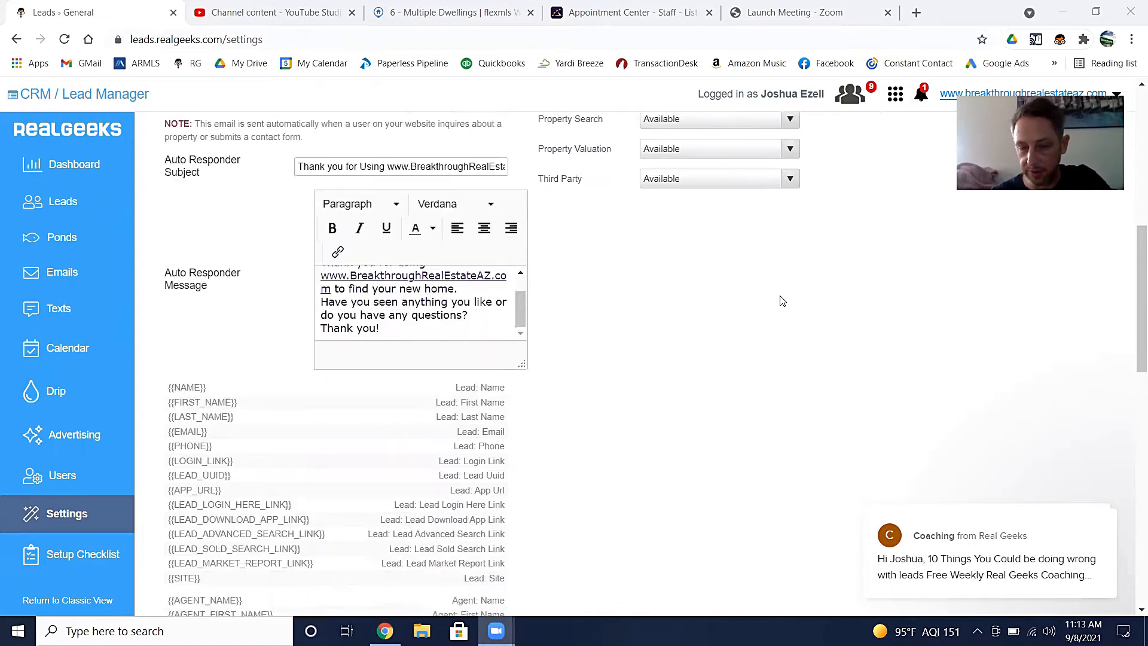
- Examine the notification preferences and the merge fields available for the auto responder message
scroll(782, 300, down, 13)
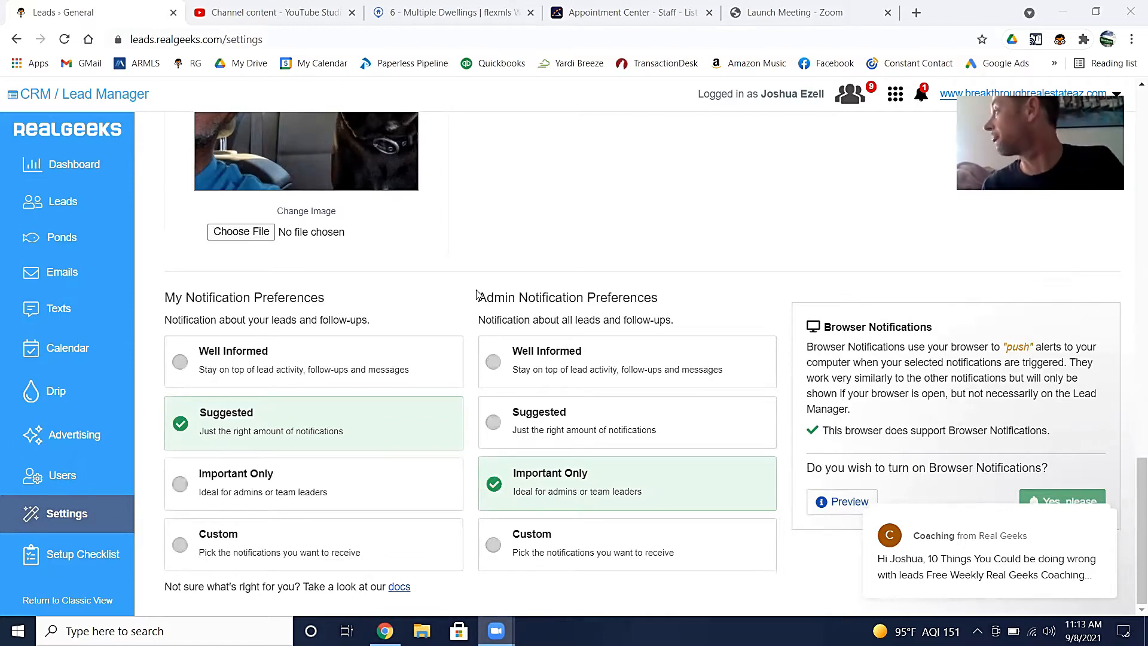
scroll(437, 235, up, 1)
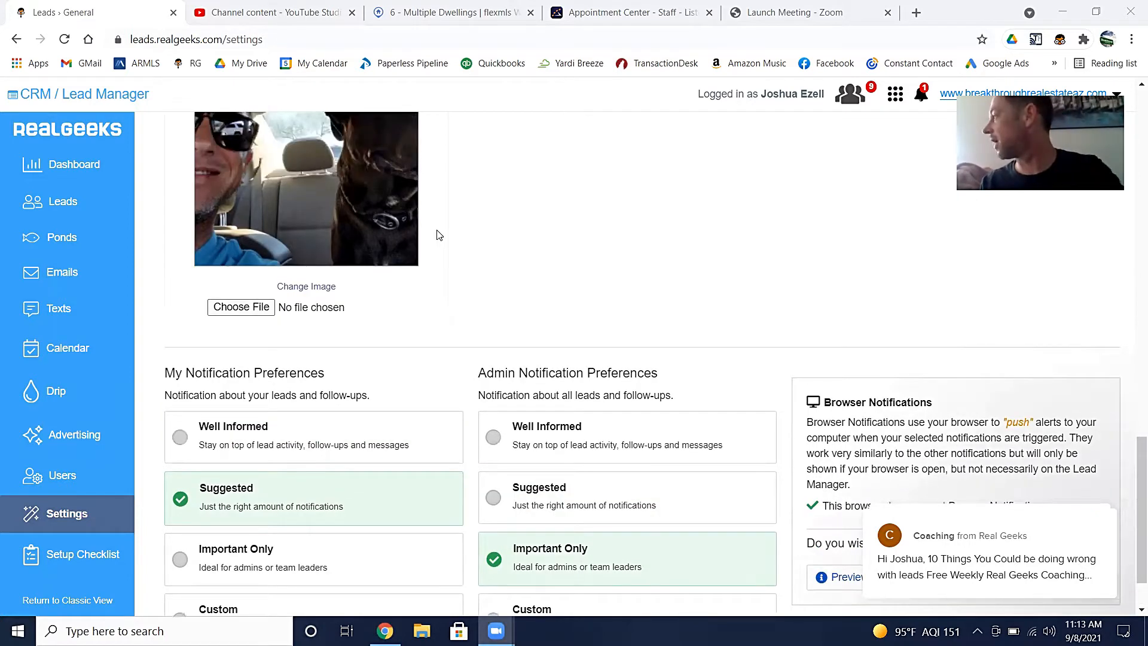
scroll(438, 235, up, 8)
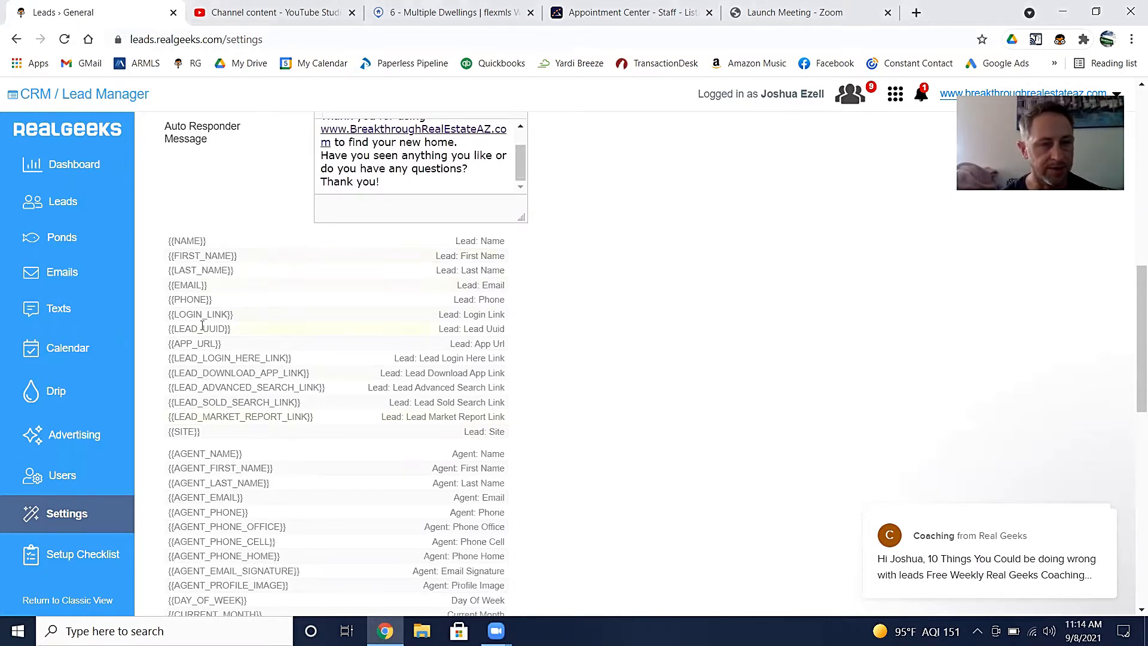
scroll(202, 326, down, 3)
scroll(203, 329, up, 4)
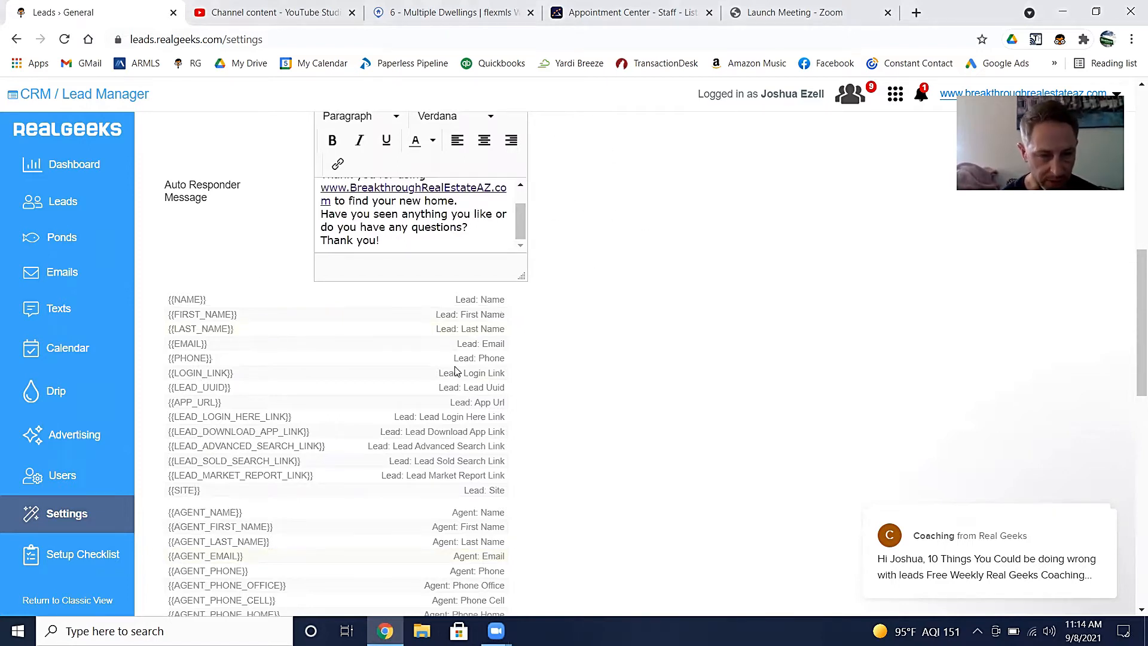
scroll(442, 245, up, 1)
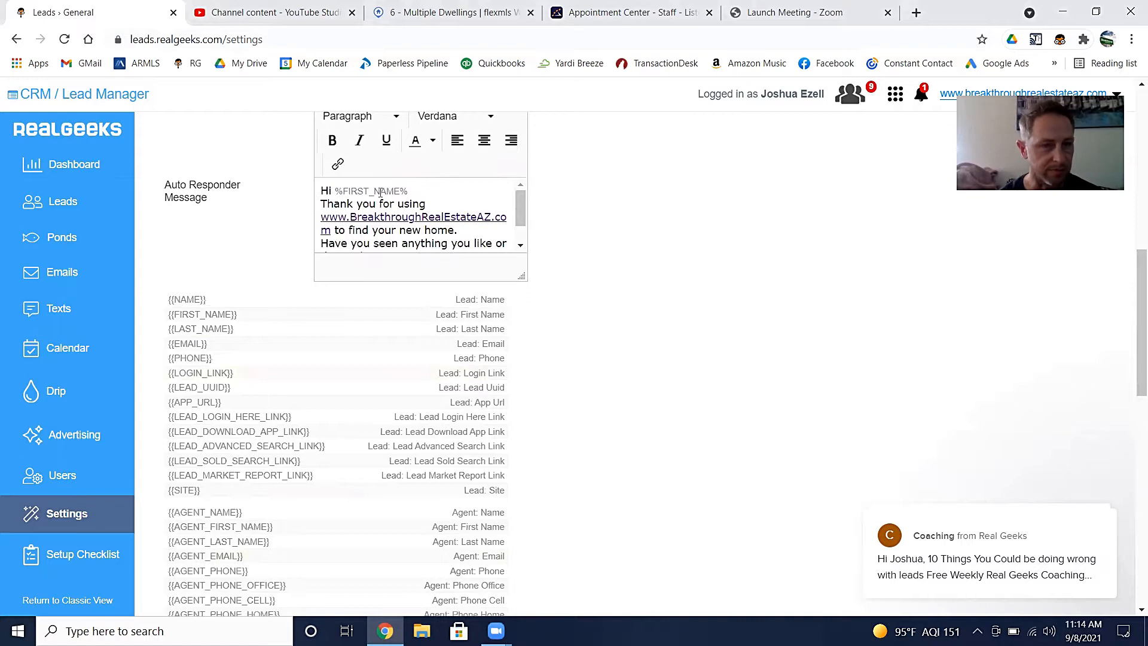
scroll(456, 205, down, 1)
scroll(588, 266, down, 1)
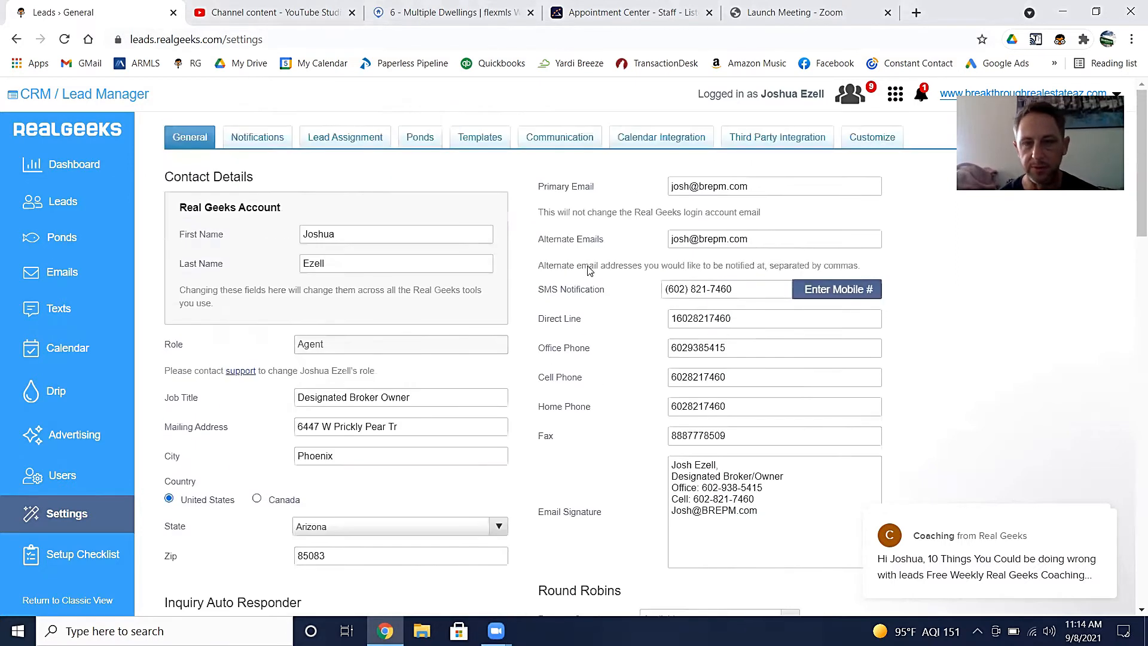
- Check the profile image and notification preferences, and clear all coaching pop-ups covering the browser notification options
scroll(588, 266, down, 10)
scroll(588, 269, up, 5)
scroll(589, 270, down, 3)
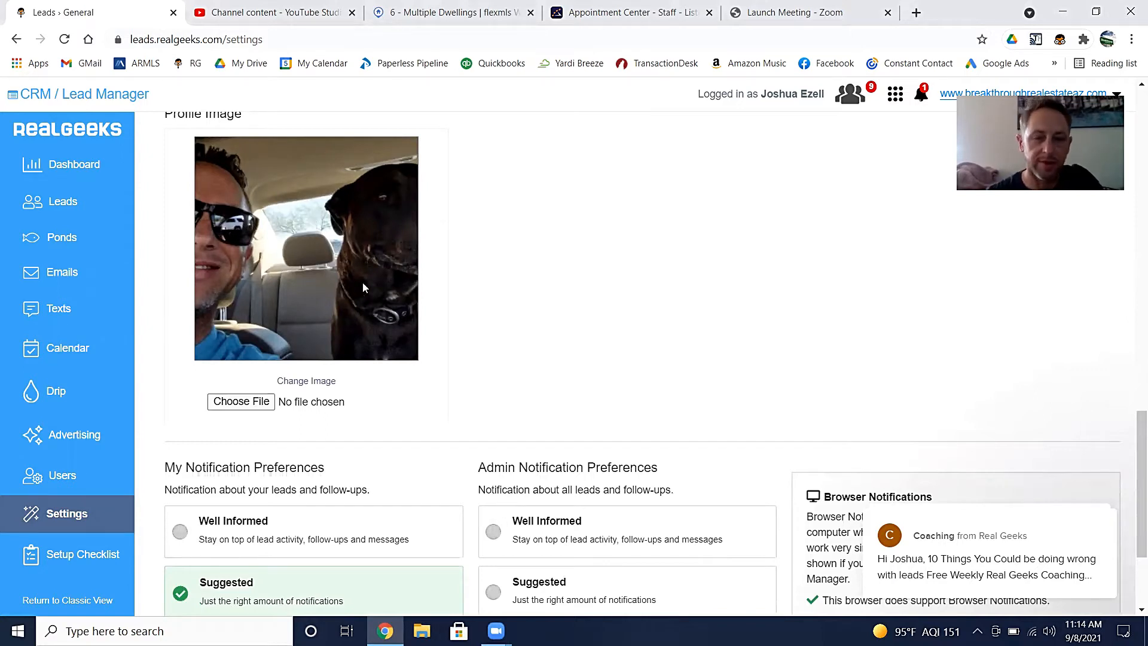
scroll(354, 293, down, 3)
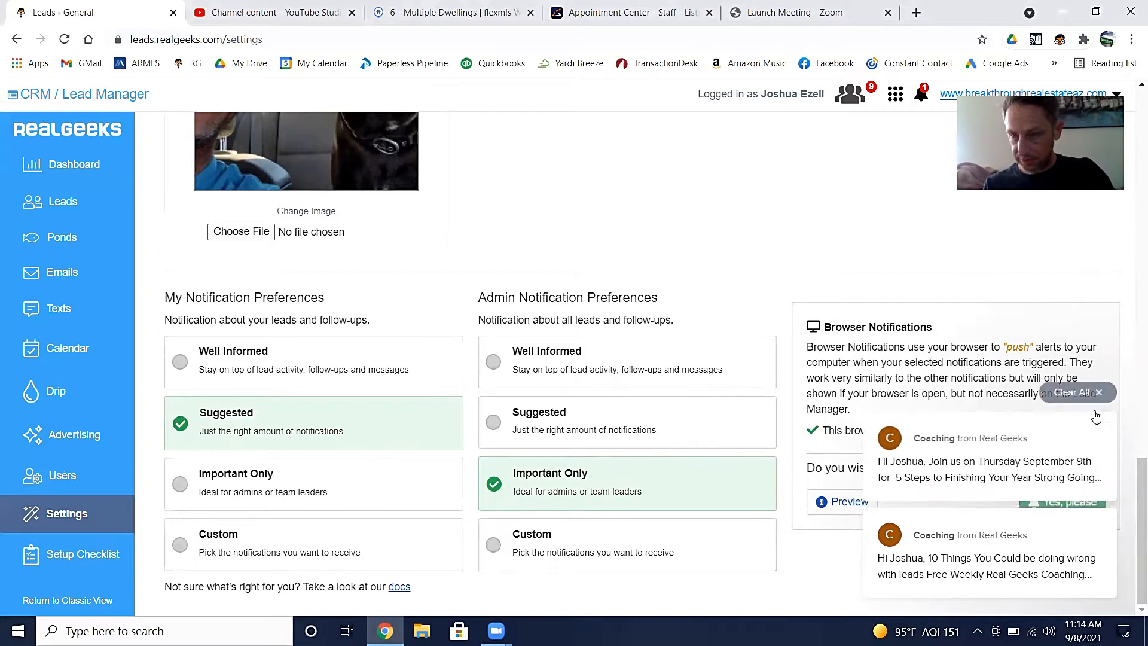
click(1092, 392)
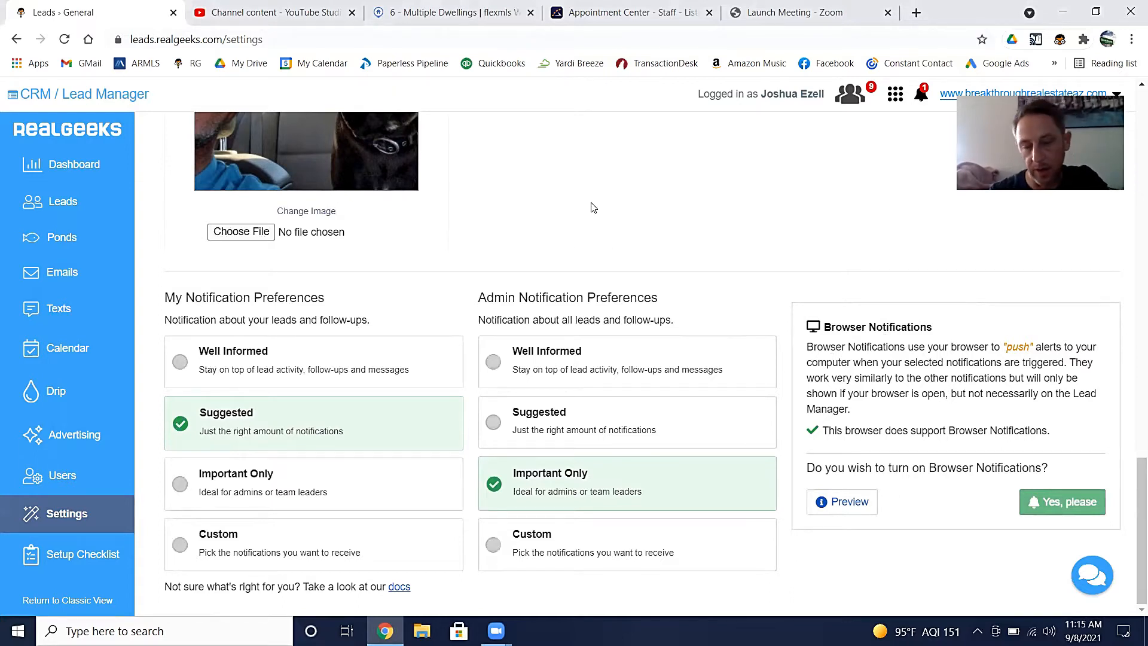
- Look through the Notifications, Lead Assignment and Templates settings pages
scroll(578, 195, up, 10)
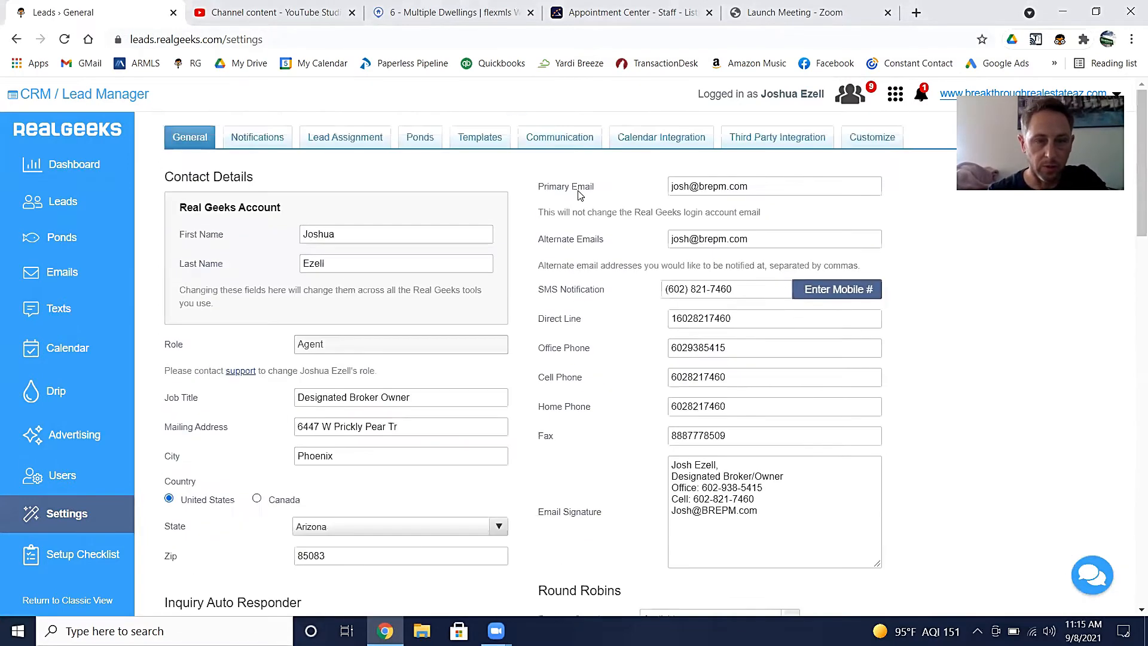
click(259, 143)
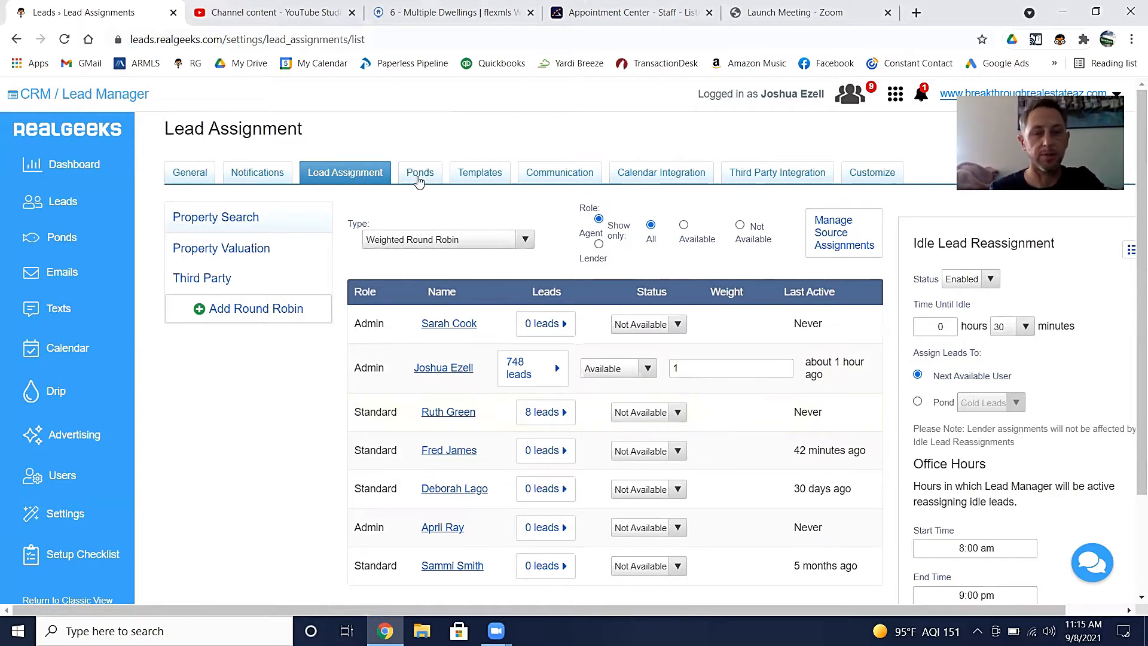
click(491, 175)
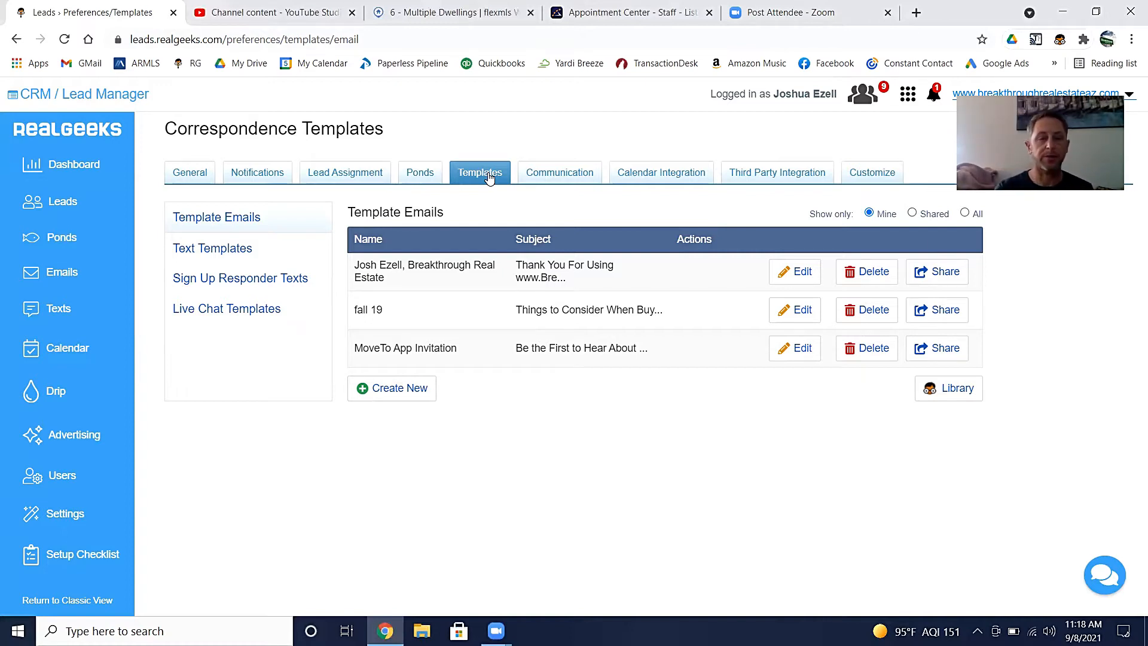
- Return to the General settings and check the availability options for the Property Search round robin
click(188, 174)
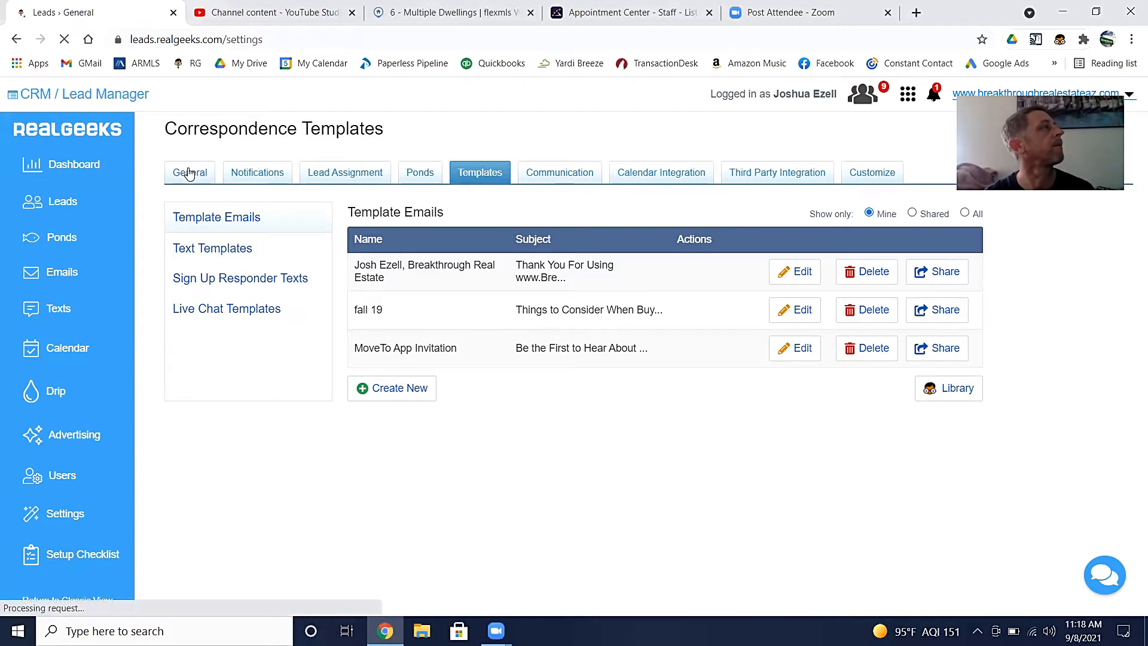
scroll(624, 348, down, 8)
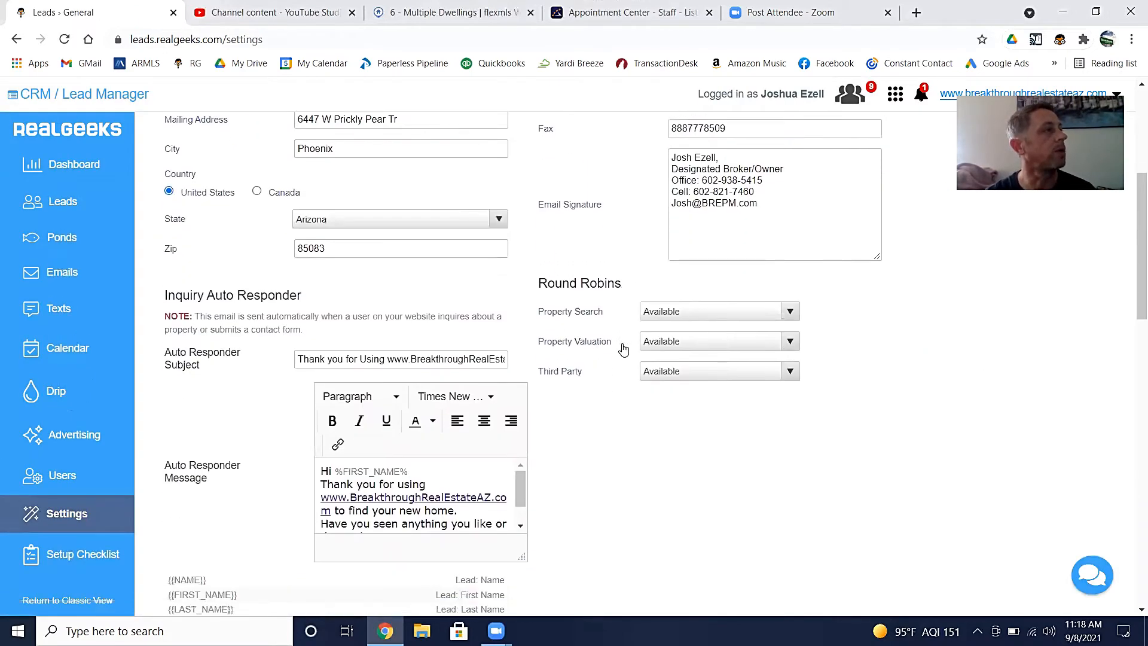
scroll(623, 349, down, 3)
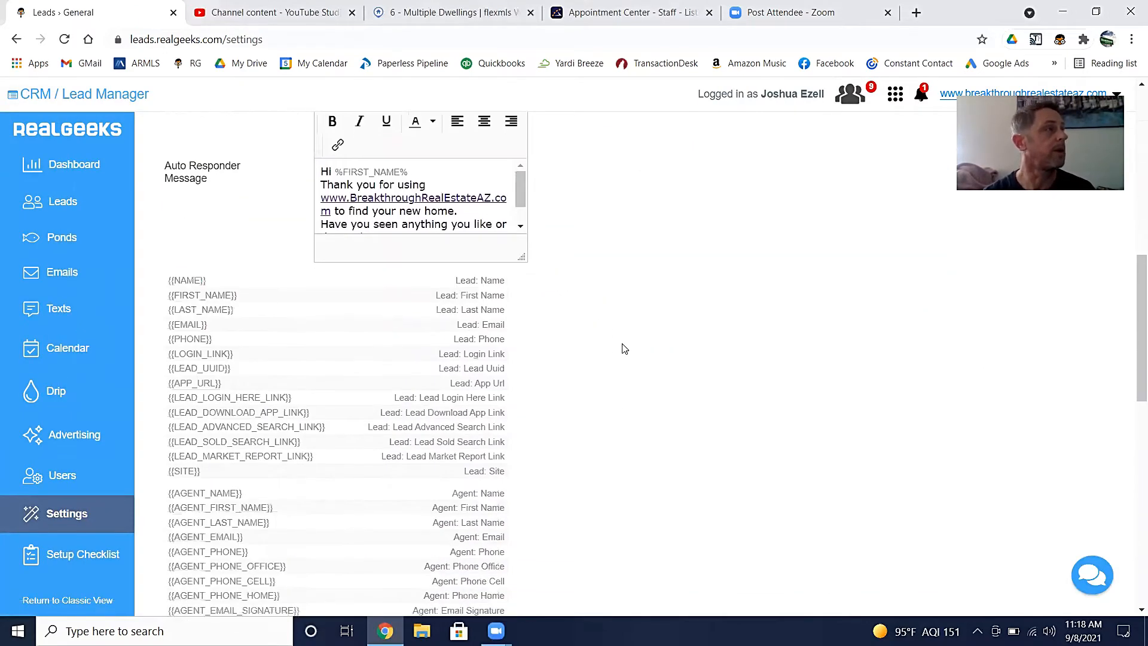
scroll(624, 349, up, 3)
scroll(624, 349, up, 1)
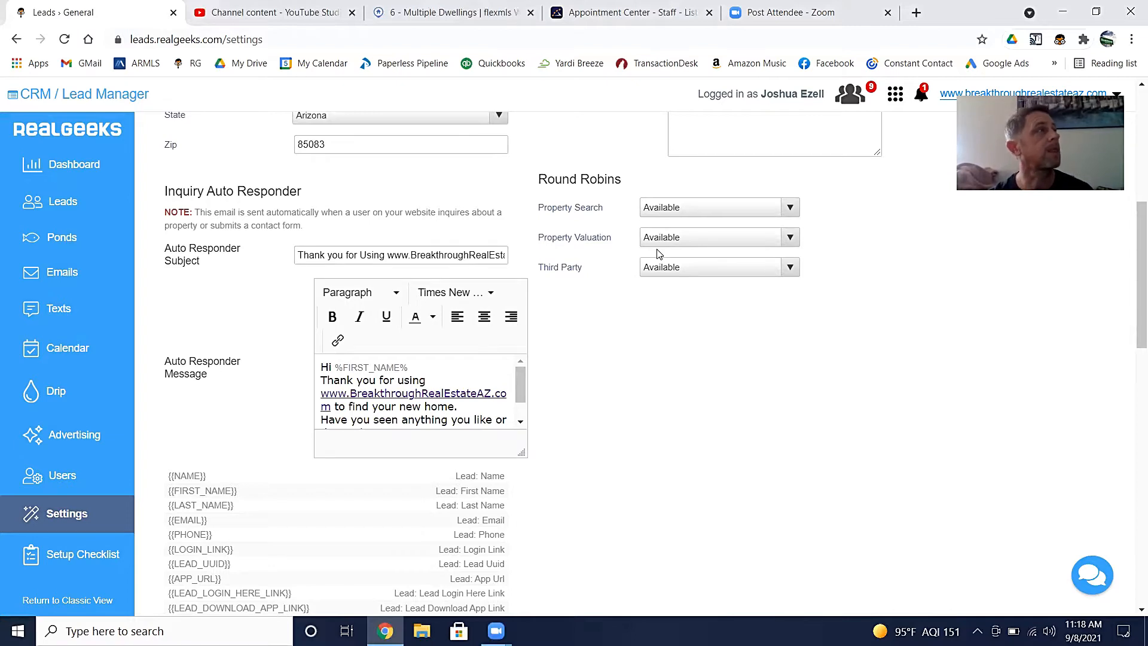
click(711, 206)
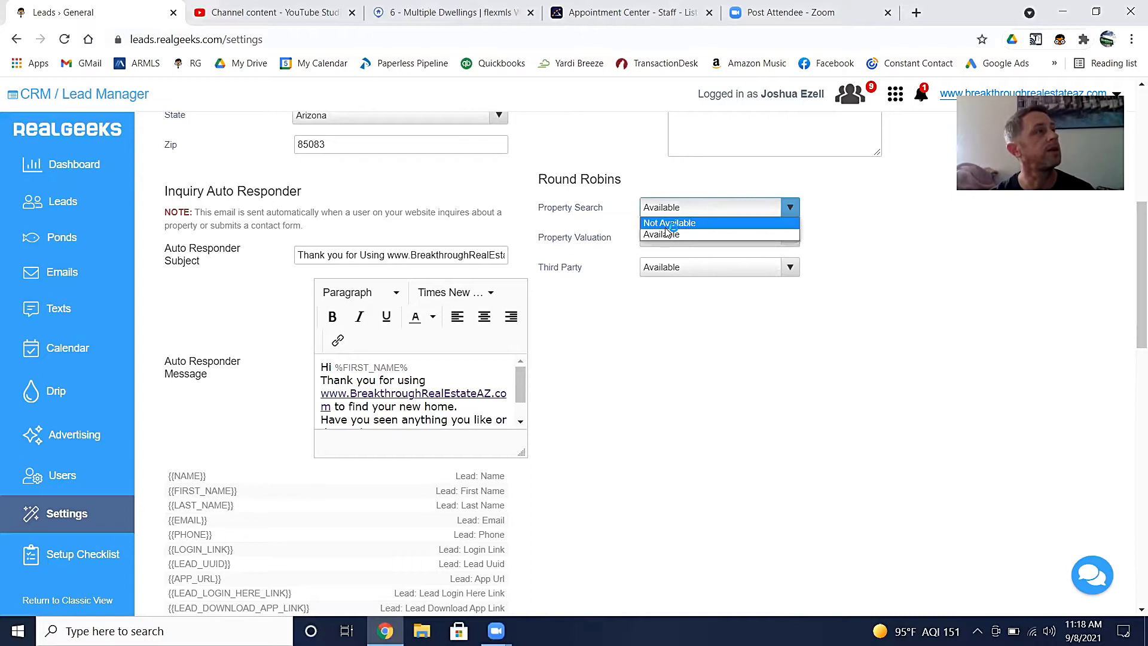
click(607, 239)
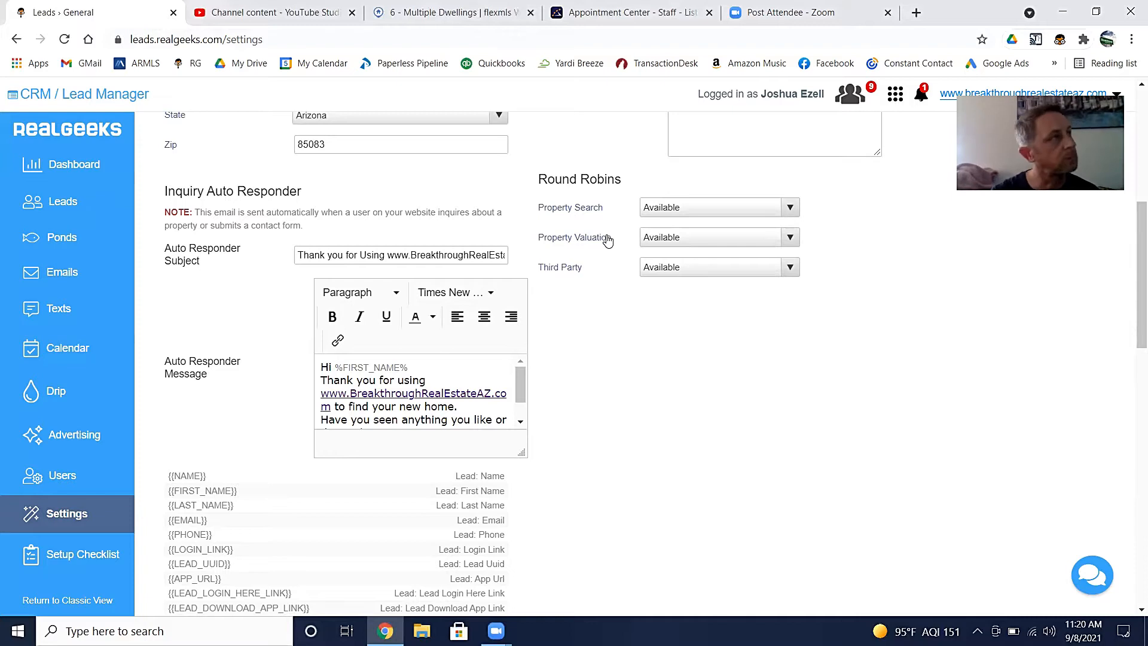
- Review the General settings from the contact details down to the personal and admin notification preferences
scroll(607, 239, up, 7)
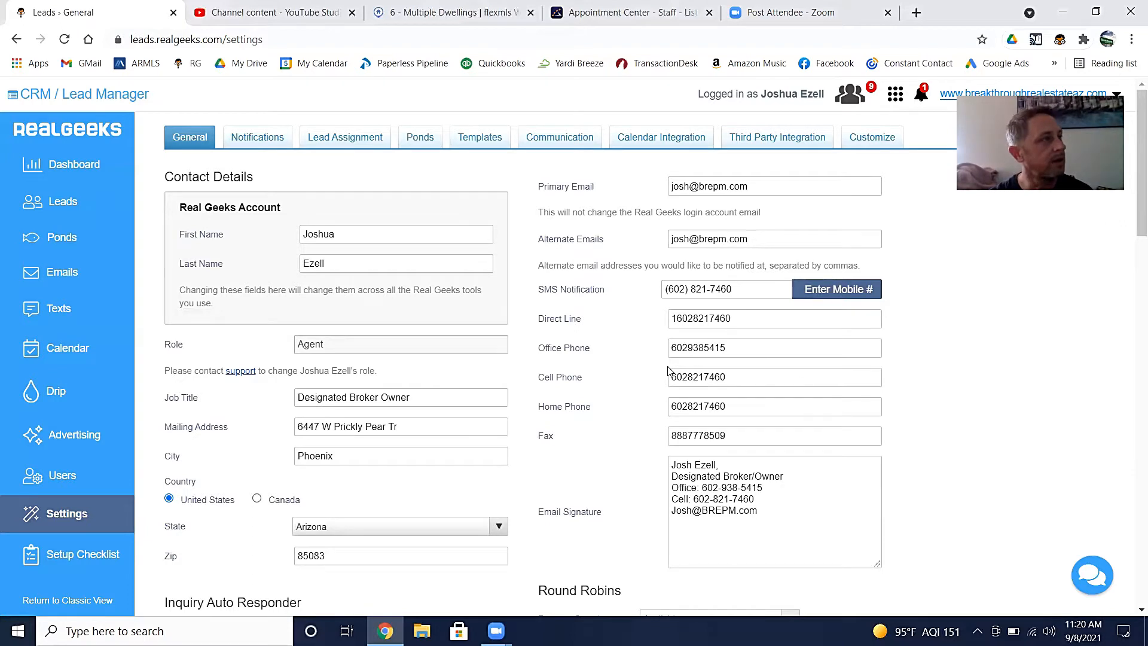
scroll(648, 439, down, 2)
scroll(649, 438, down, 2)
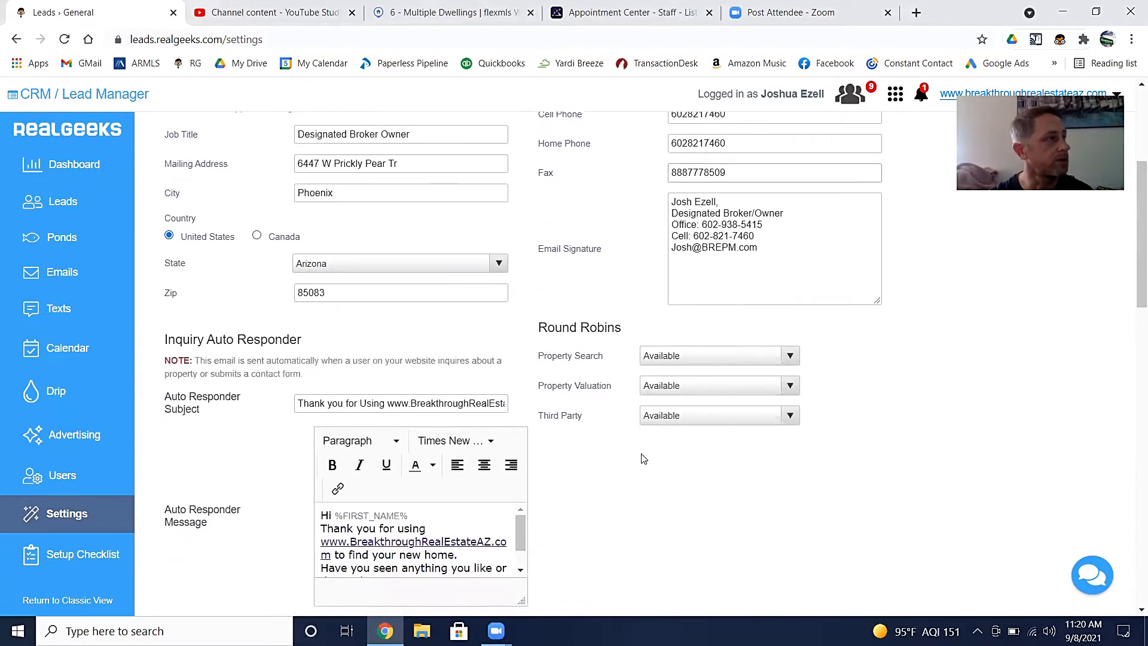
scroll(646, 445, down, 6)
scroll(642, 459, down, 12)
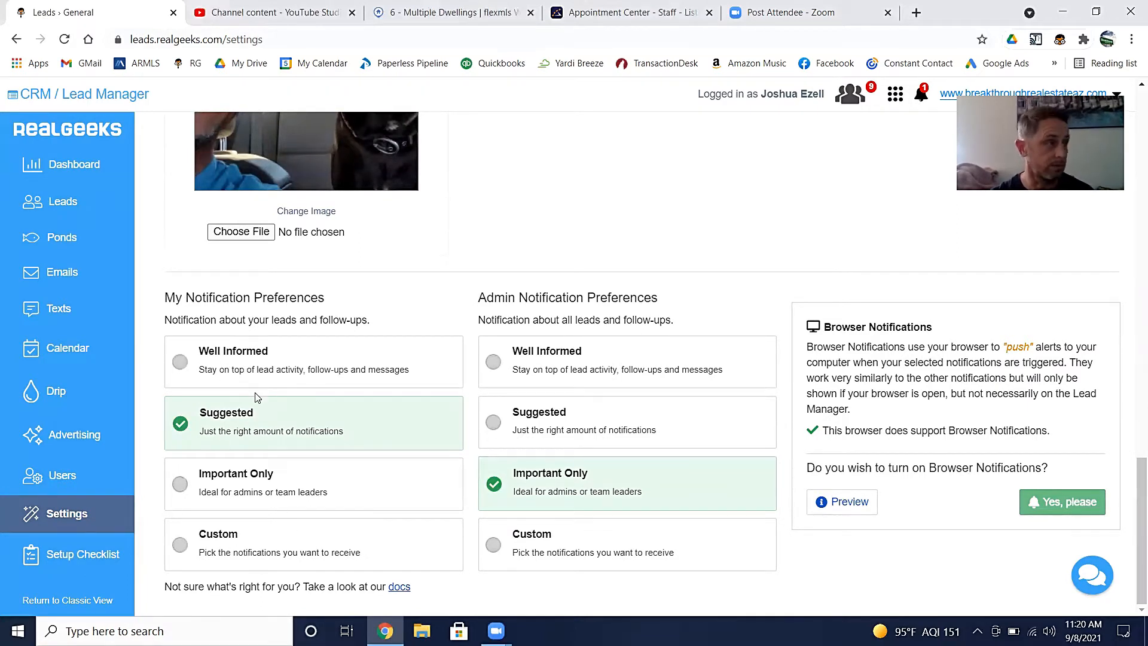
scroll(257, 397, up, 20)
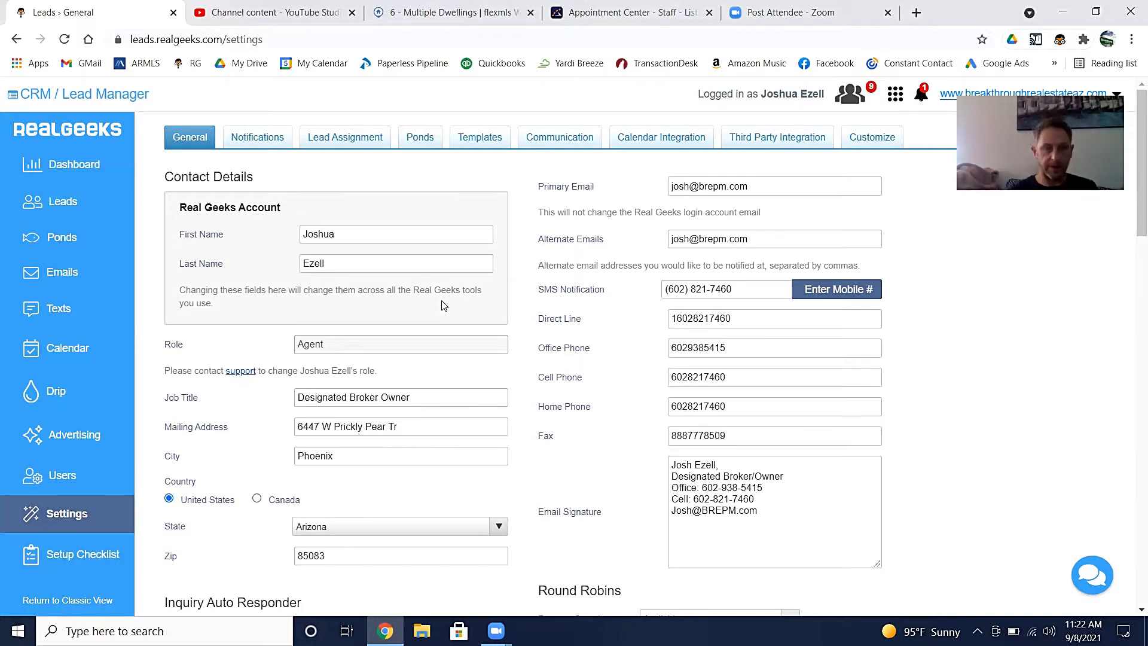
click(486, 138)
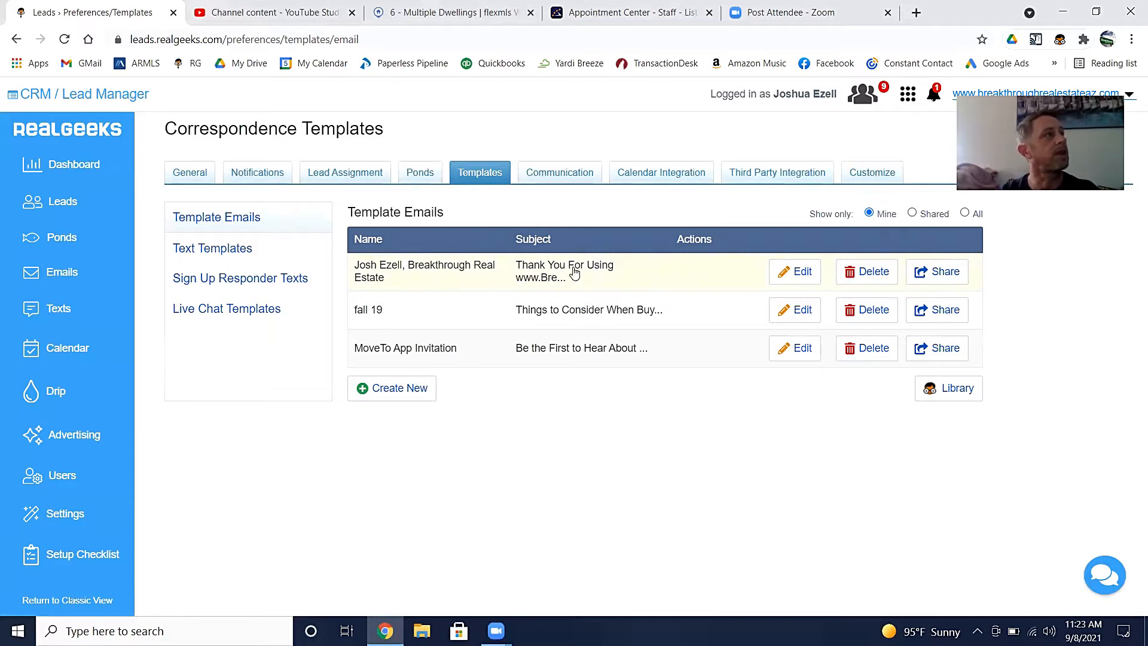
click(790, 274)
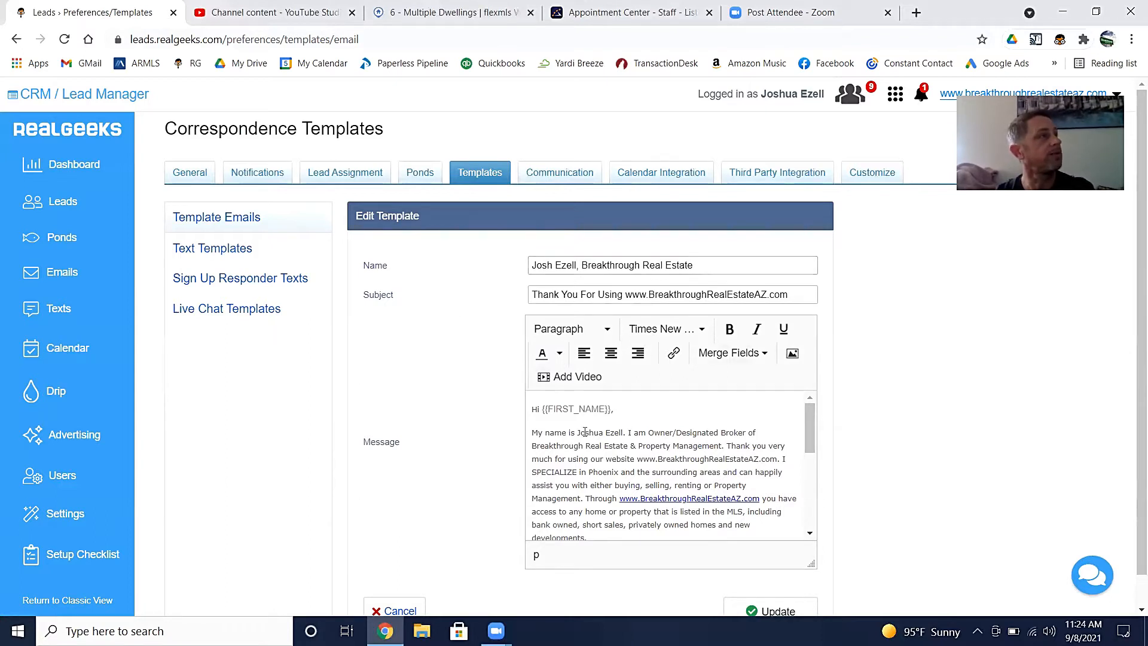
scroll(585, 431, down, 1)
scroll(585, 431, down, 1)
scroll(584, 431, up, 3)
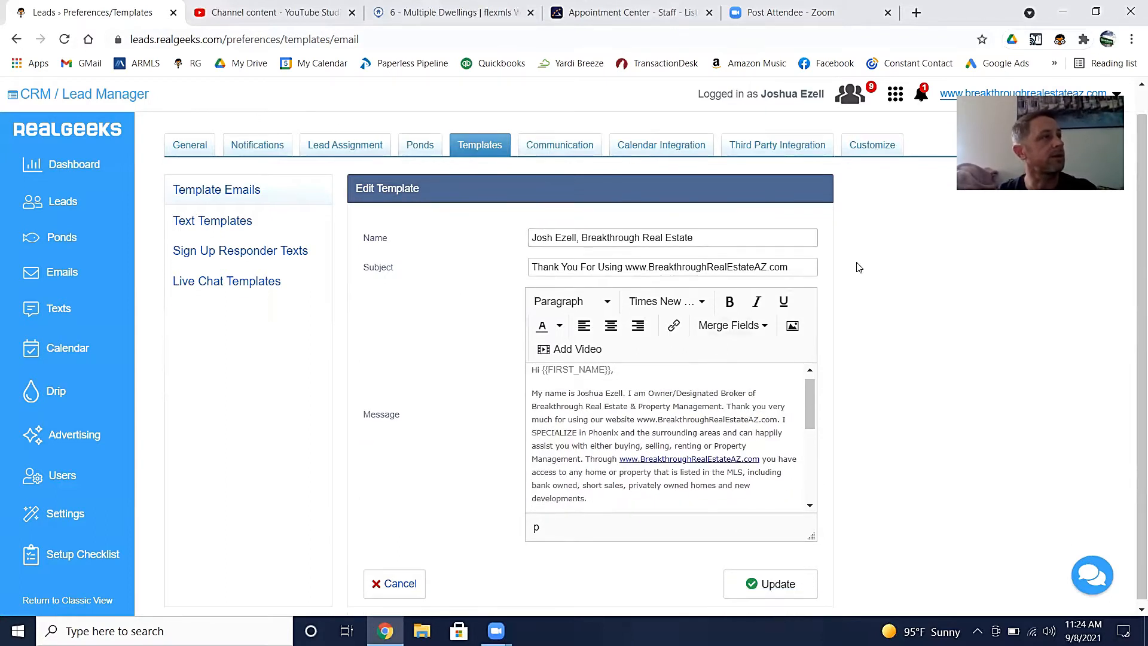
scroll(858, 267, down, 1)
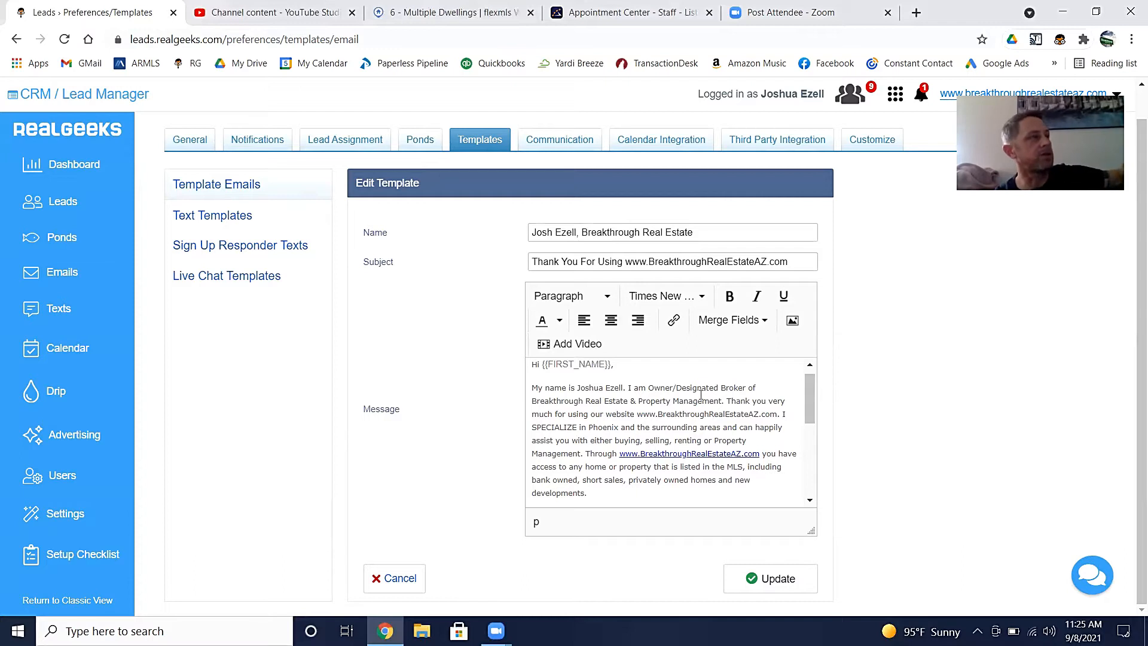
scroll(700, 395, down, 1)
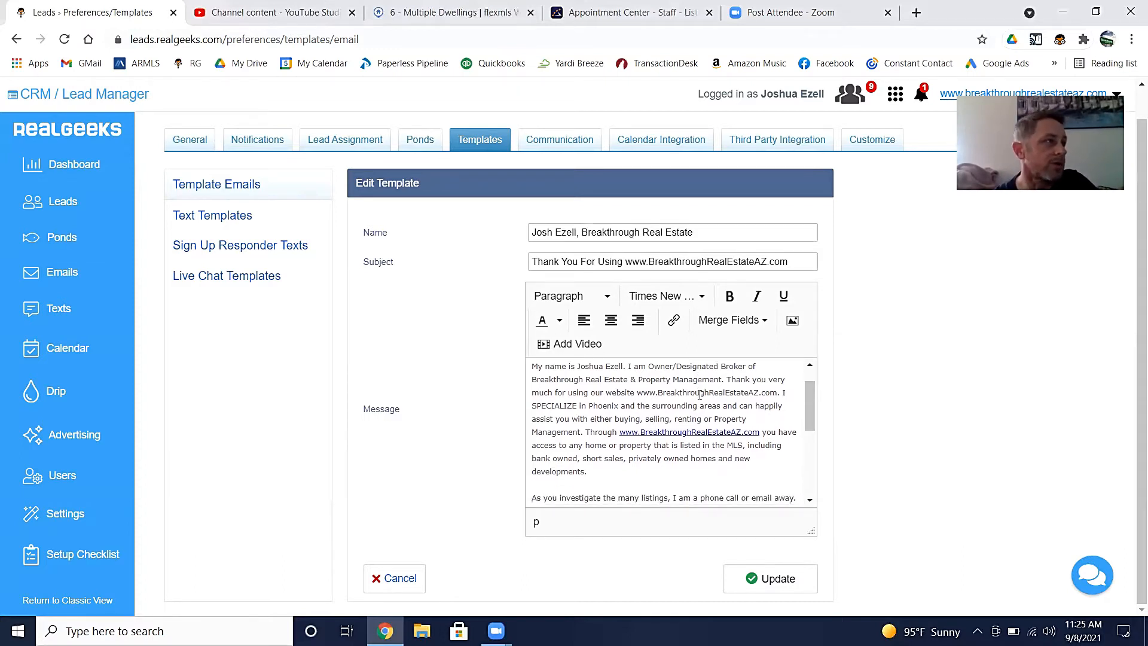
- Replace "Phoenix" with "Glendale" in the specialization sentence of the email template message
scroll(699, 395, down, 1)
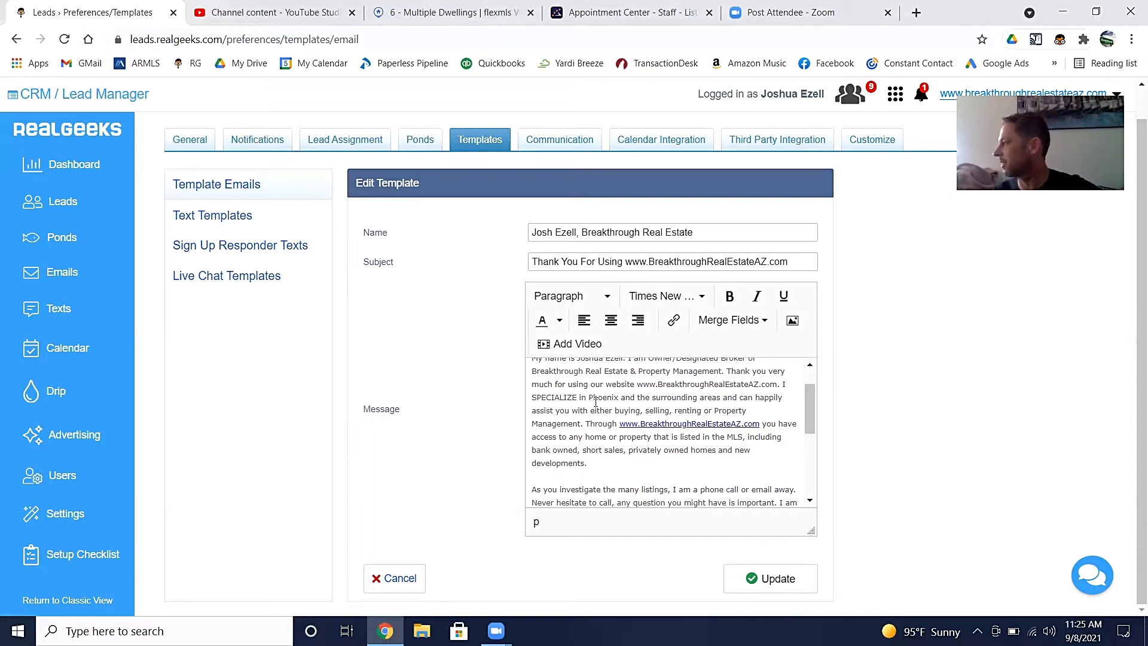
scroll(596, 402, up, 1)
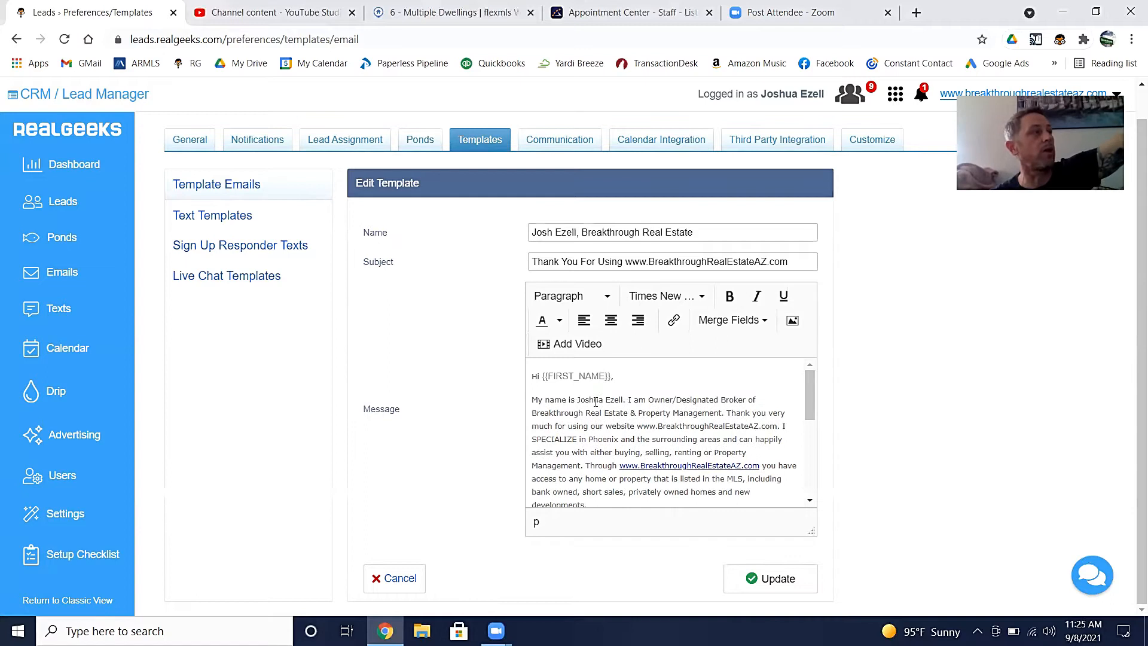
click(617, 438)
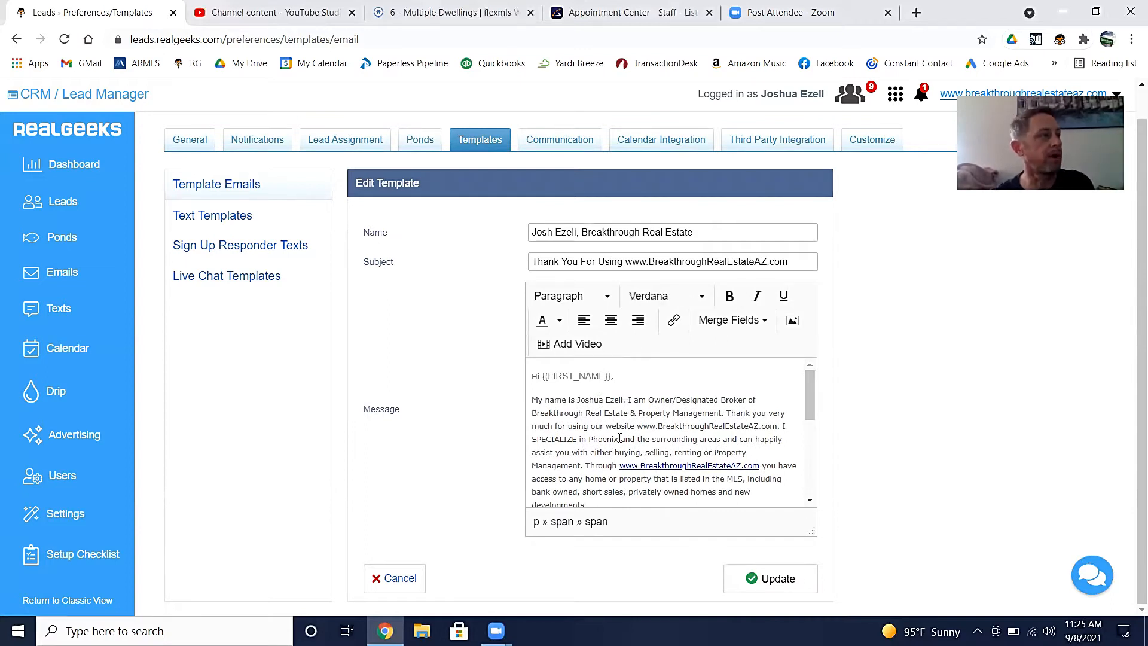
key(BackSpace)
key(BackSpace)
key(BackSpace)
key(BackSpace)
key(BackSpace)
key(BackSpace)
key(BackSpace)
text(Glendale)
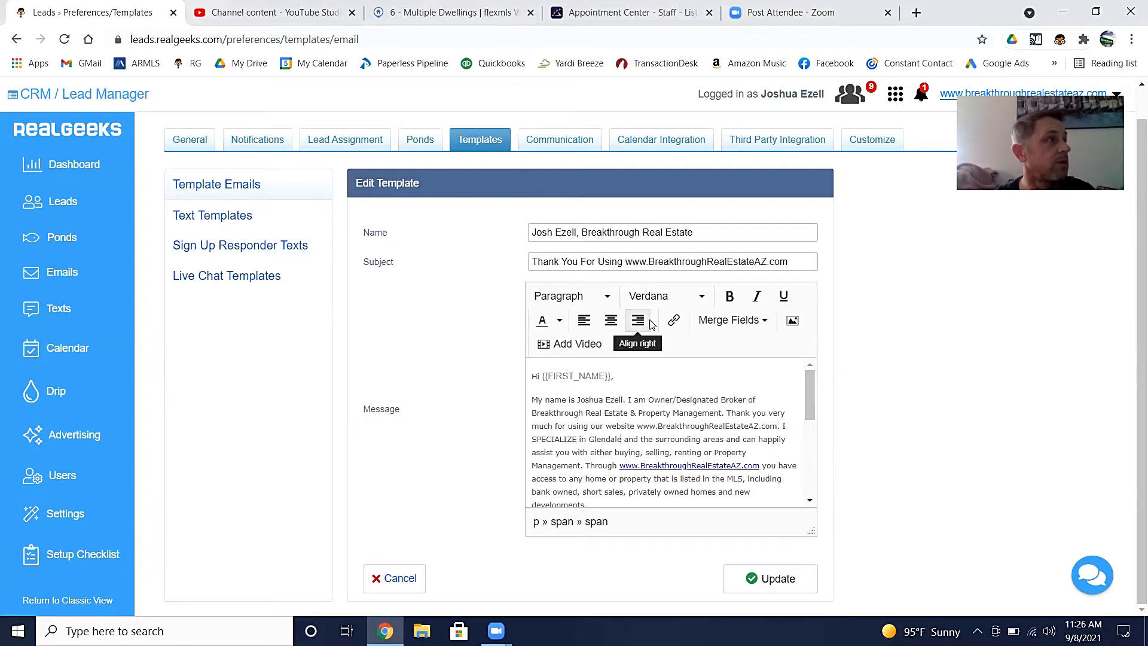
- Read through the email template message, from the introduction down to the closing lines
scroll(656, 432, down, 3)
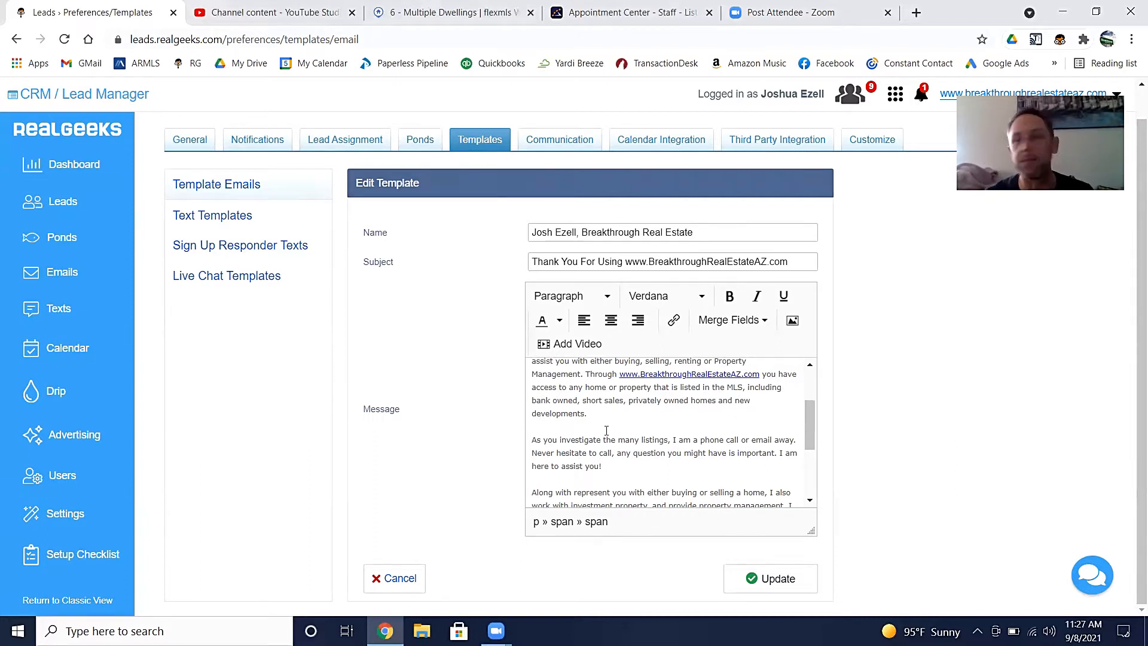
scroll(607, 430, up, 2)
scroll(606, 430, up, 1)
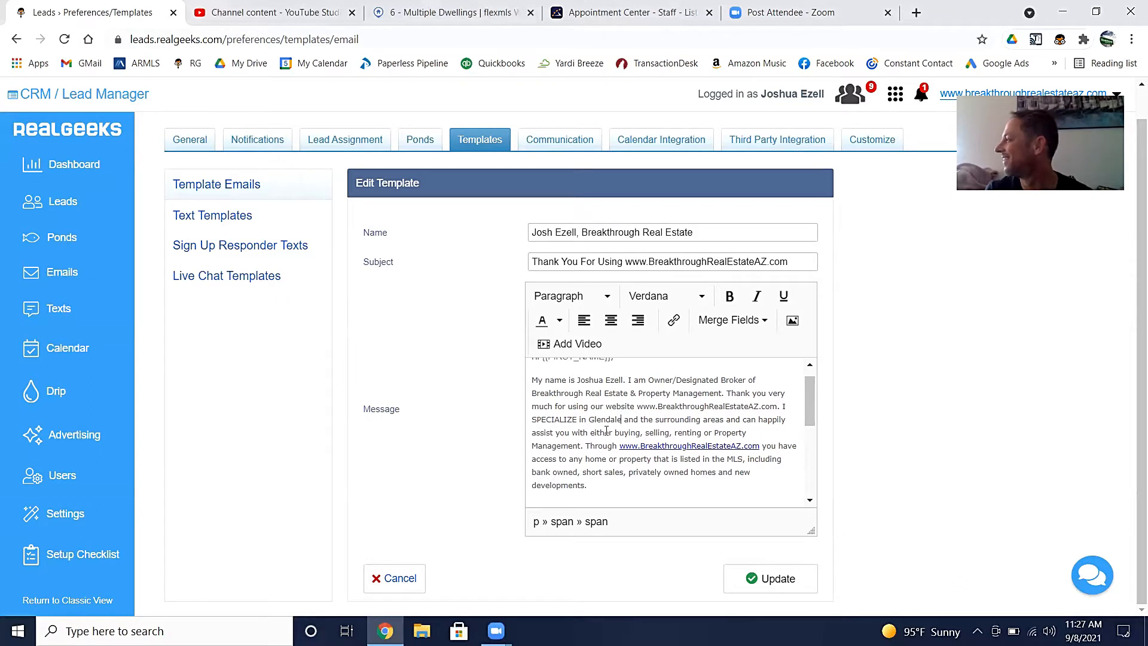
scroll(636, 464, down, 1)
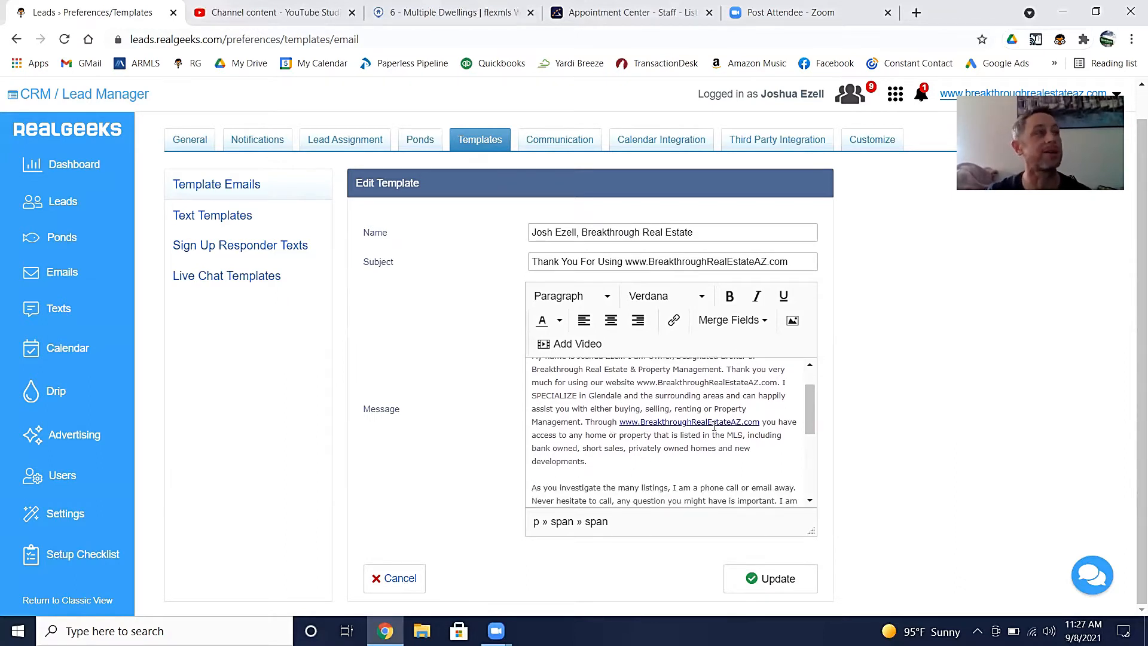
scroll(714, 425, up, 1)
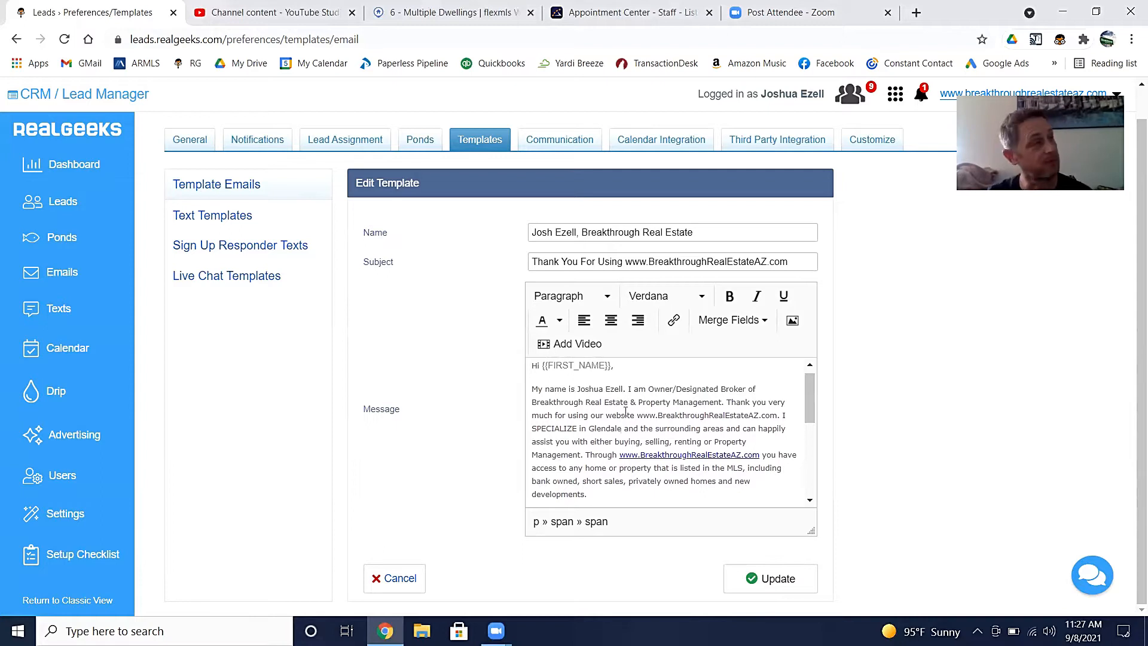
scroll(626, 412, down, 1)
scroll(626, 412, down, 3)
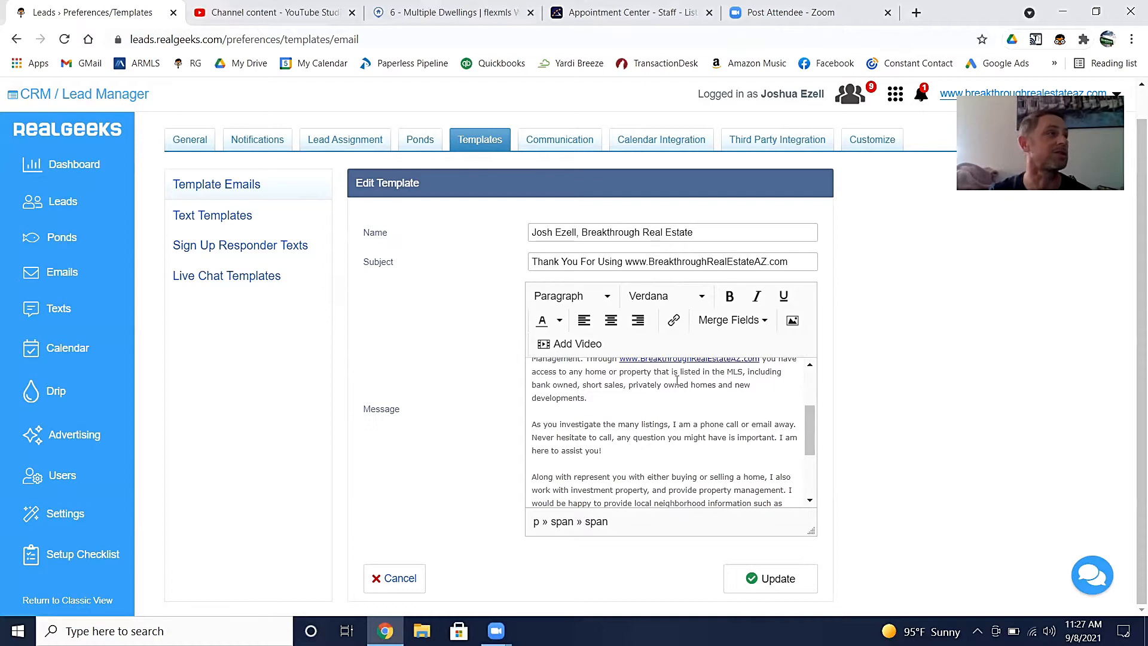
scroll(653, 413, down, 1)
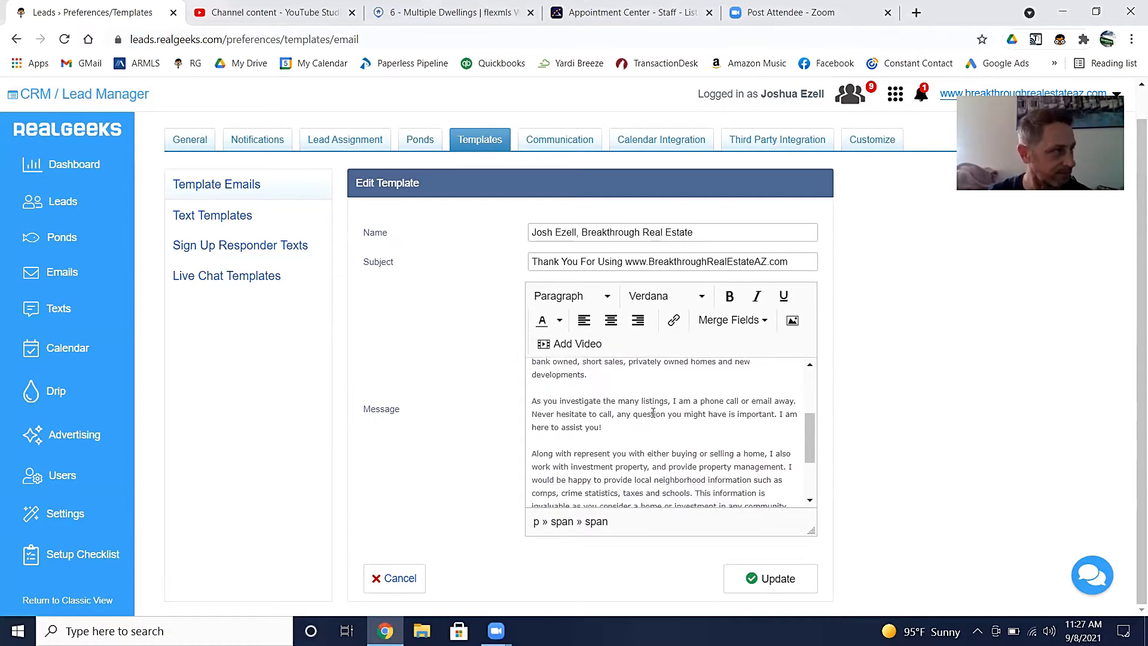
scroll(653, 412, down, 1)
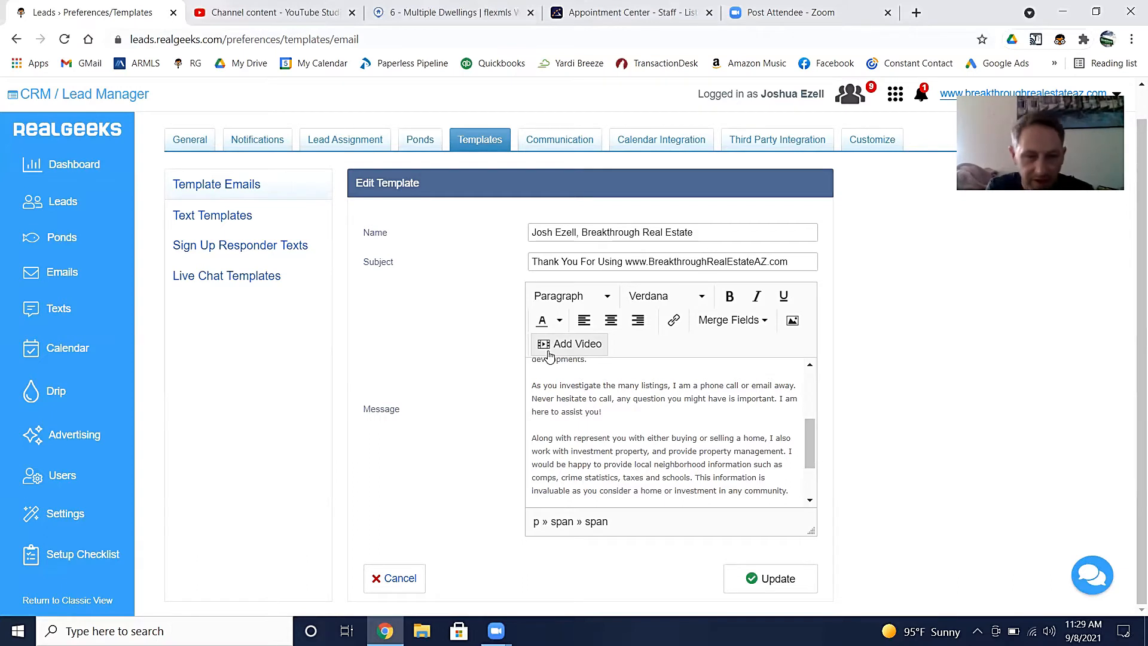
scroll(613, 459, down, 1)
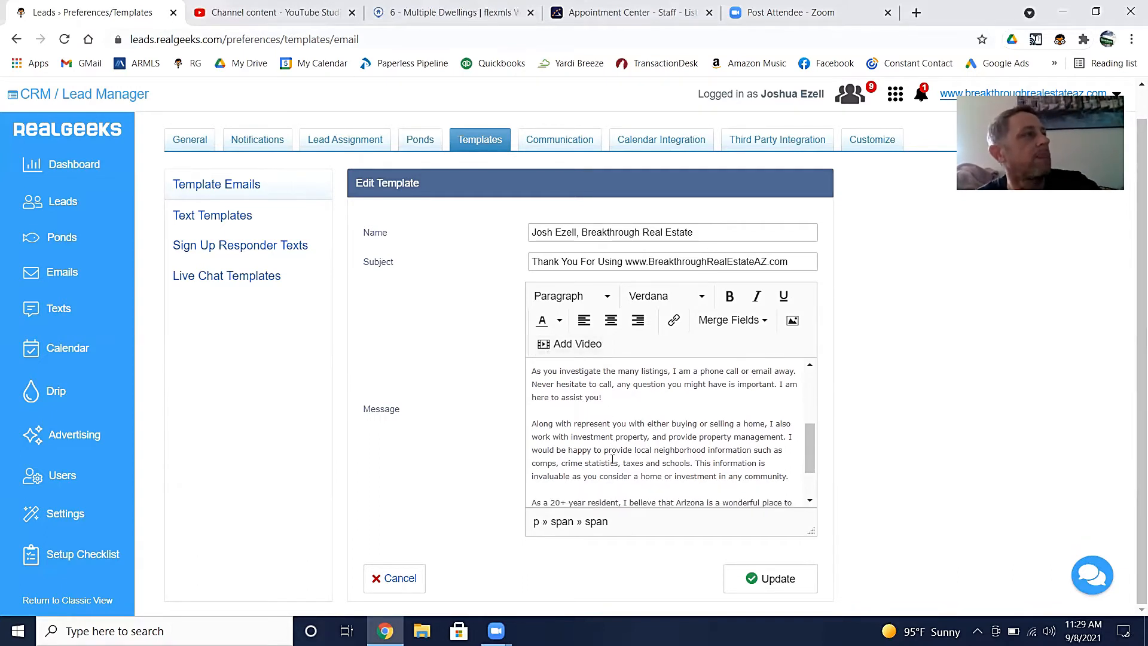
scroll(612, 459, down, 1)
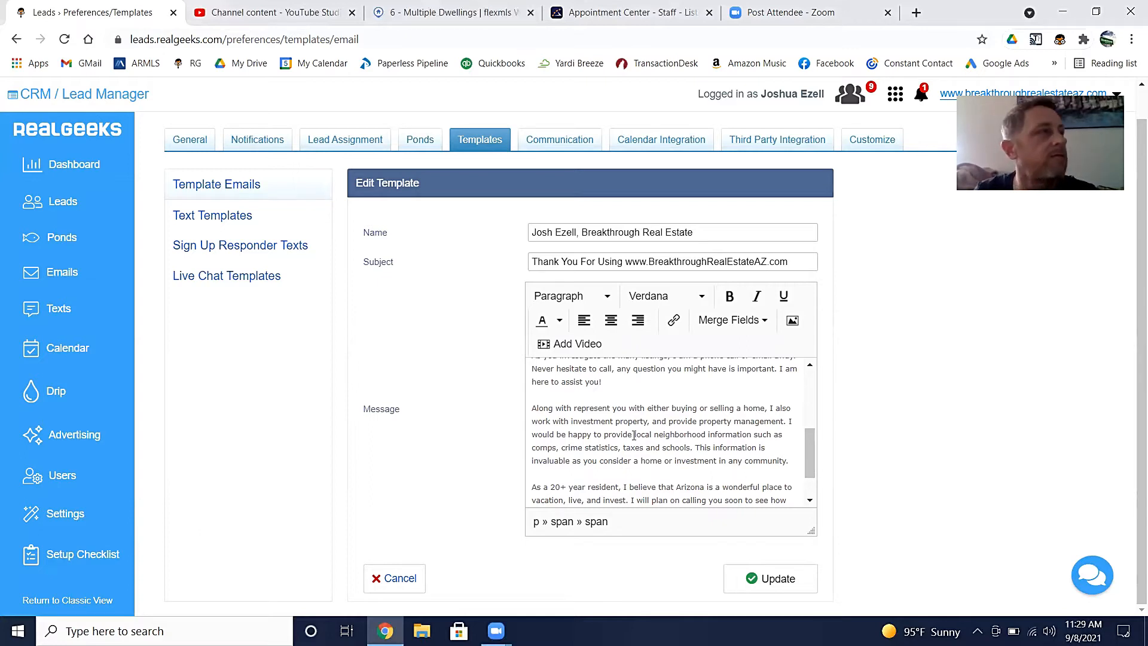
scroll(634, 436, down, 2)
scroll(635, 436, up, 4)
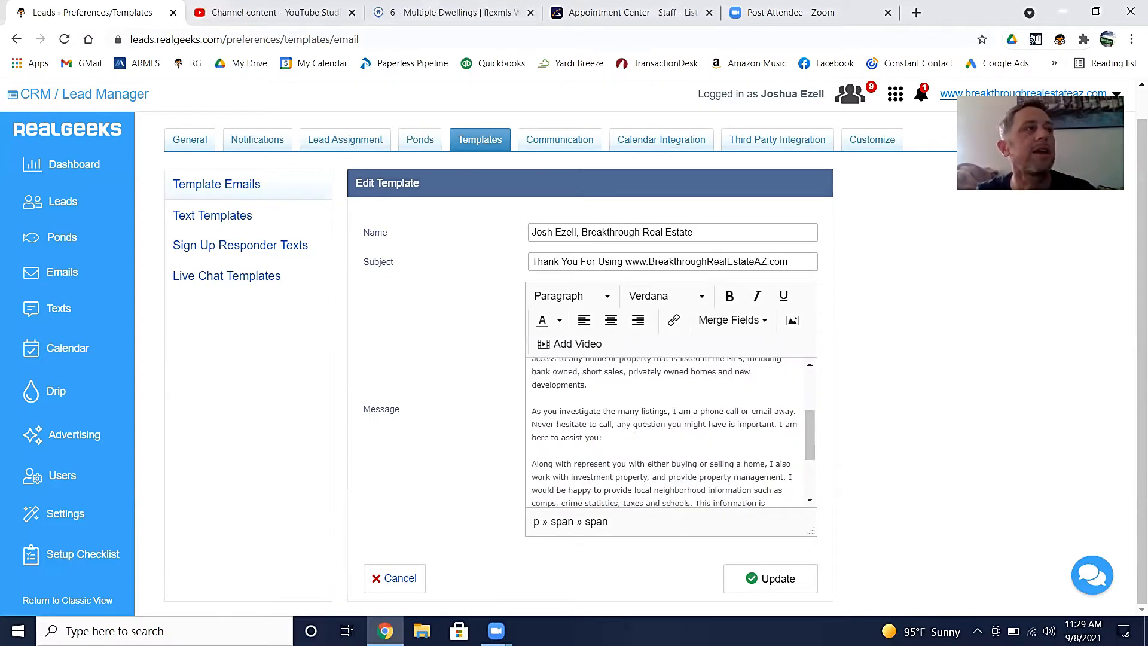
scroll(635, 436, up, 2)
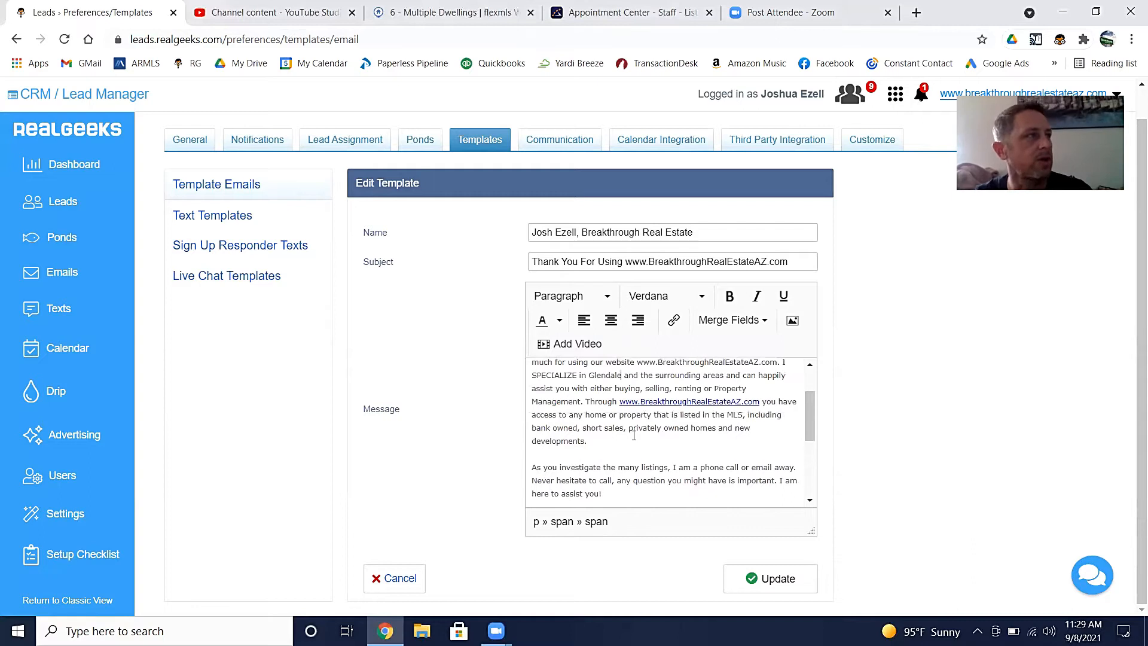
scroll(673, 449, down, 3)
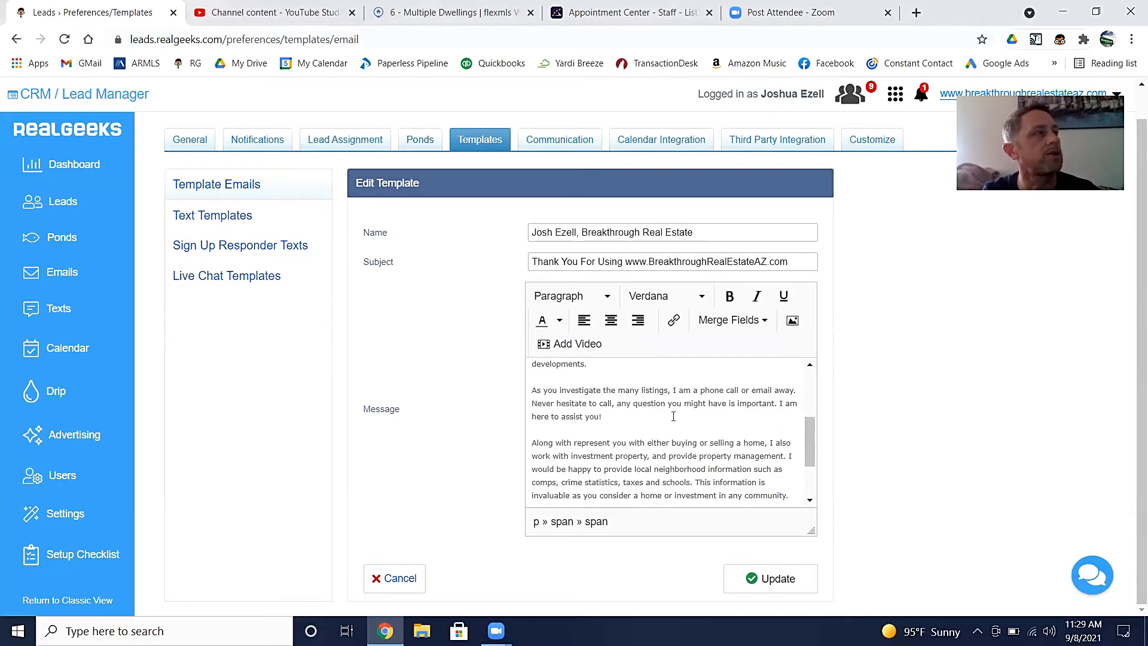
scroll(673, 417, down, 2)
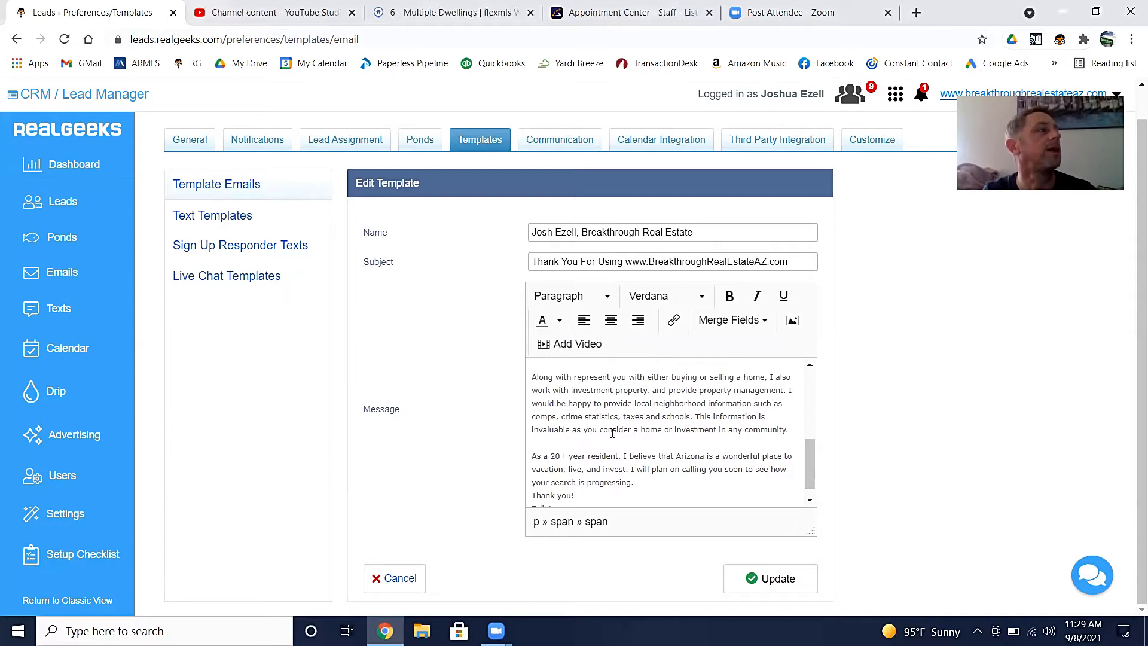
scroll(613, 431, down, 1)
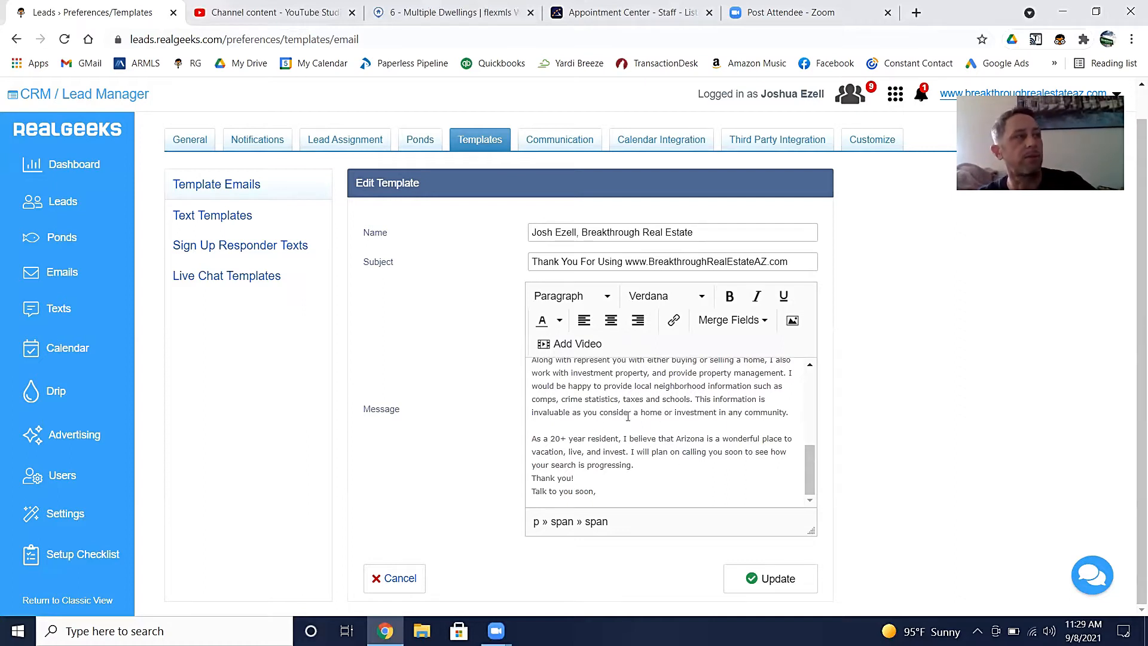
scroll(628, 416, up, 1)
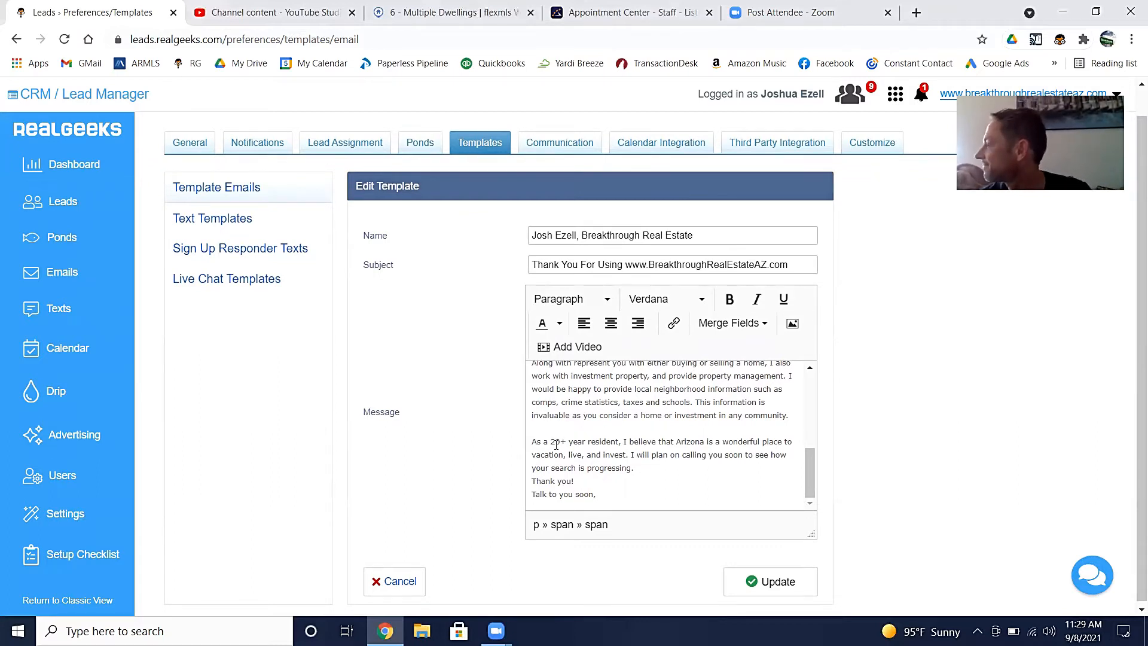
scroll(591, 461, up, 1)
scroll(590, 460, up, 2)
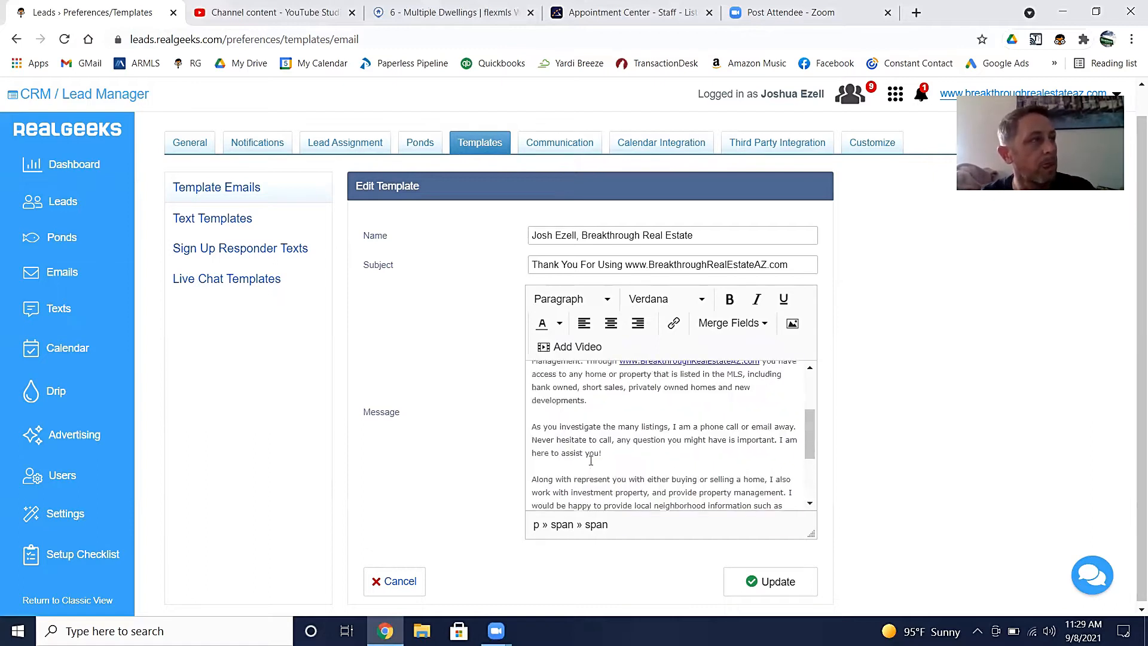
- Select the entire email message from the greeting to "Talk to you soon," and return from the Gmail inbox to the template editor
scroll(590, 461, up, 3)
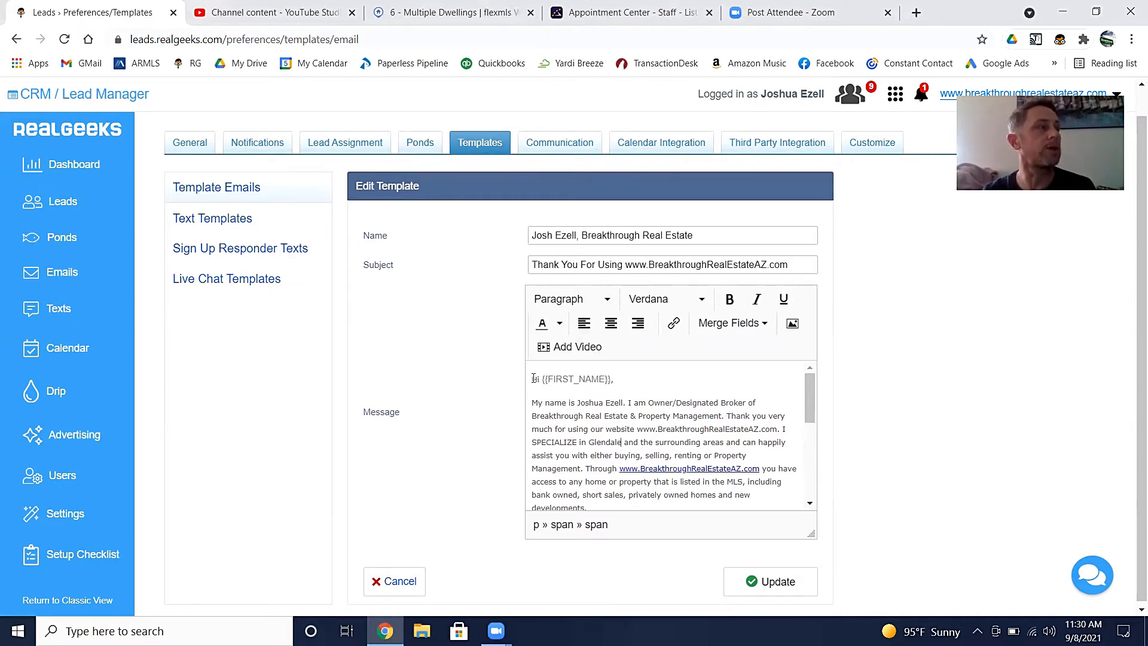
drag(532, 378, 599, 548)
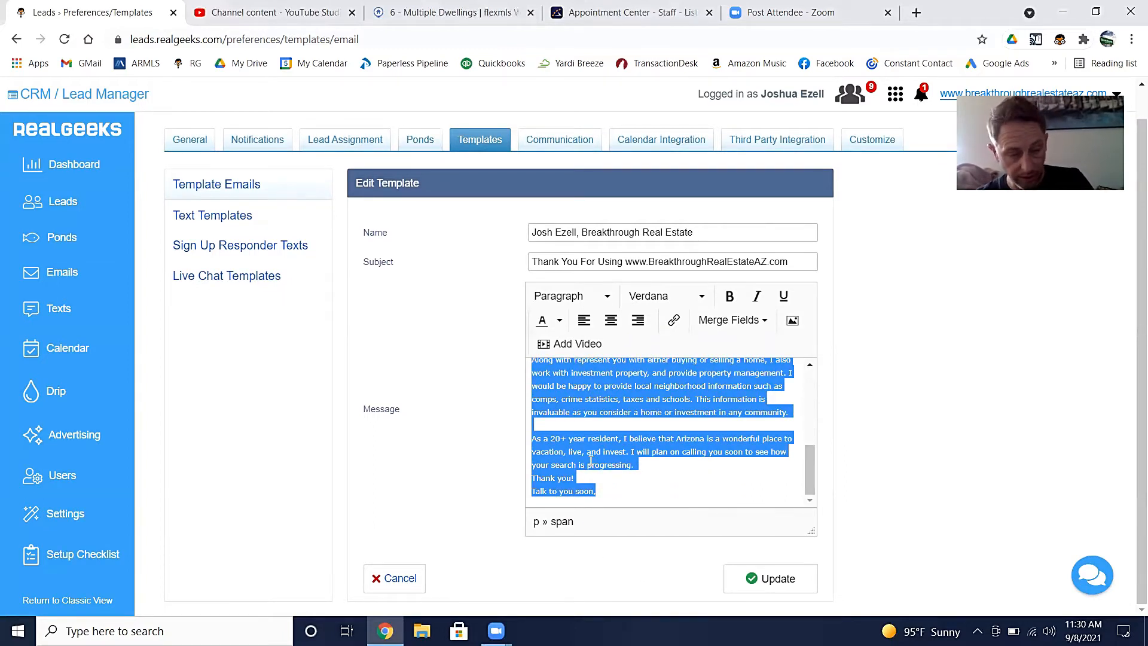
click(479, 407)
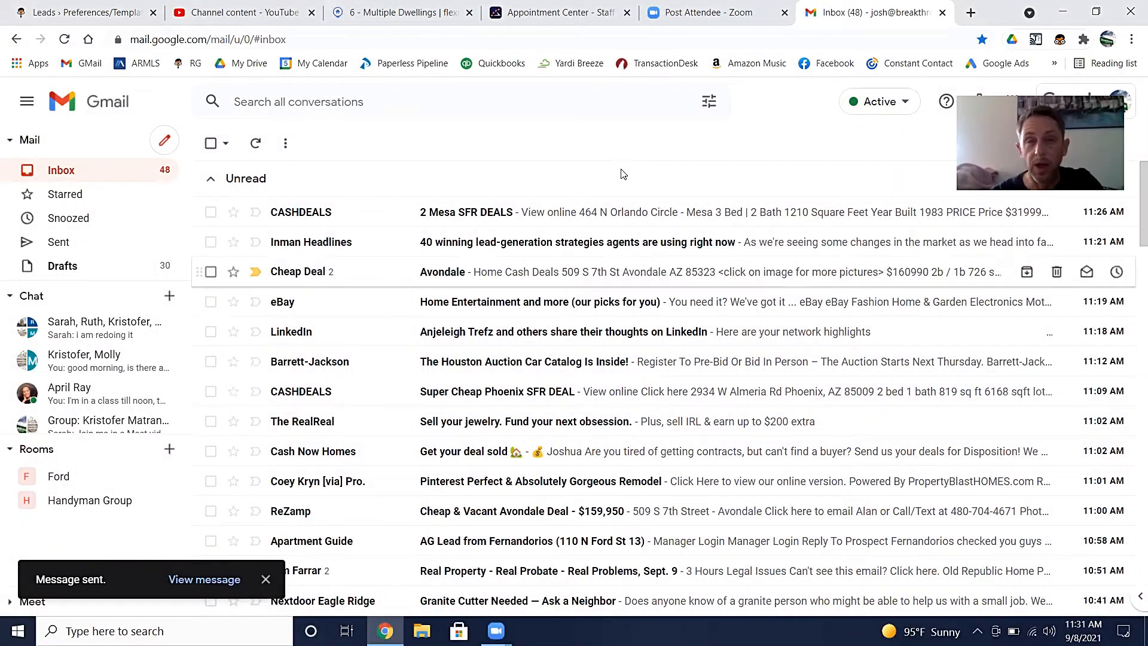
click(55, 13)
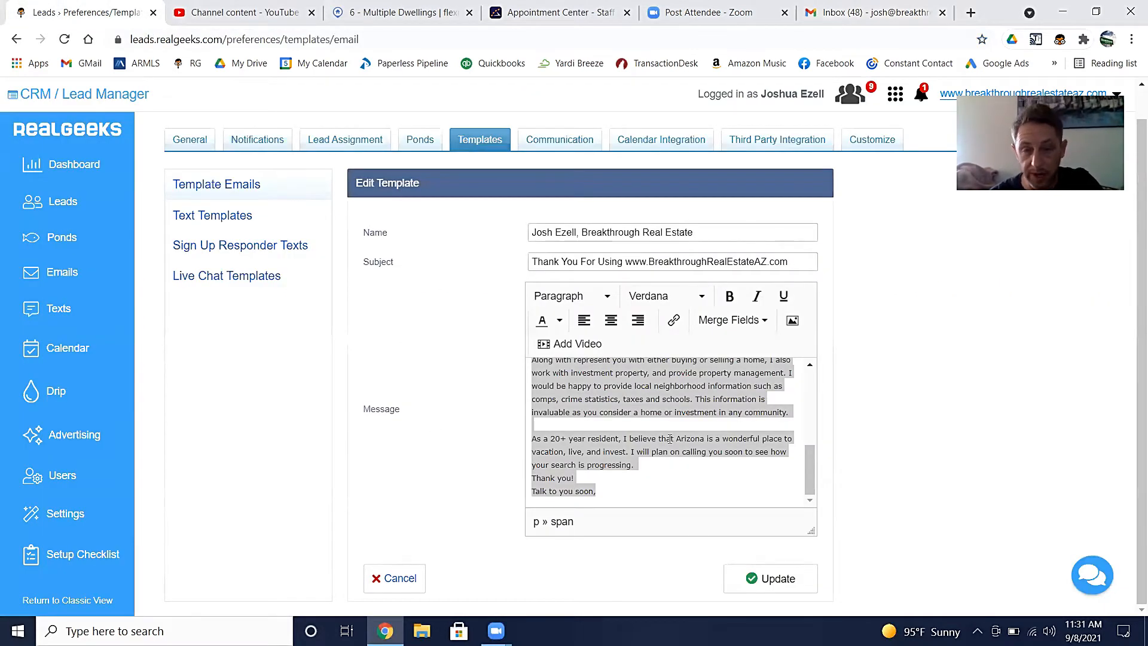
click(687, 459)
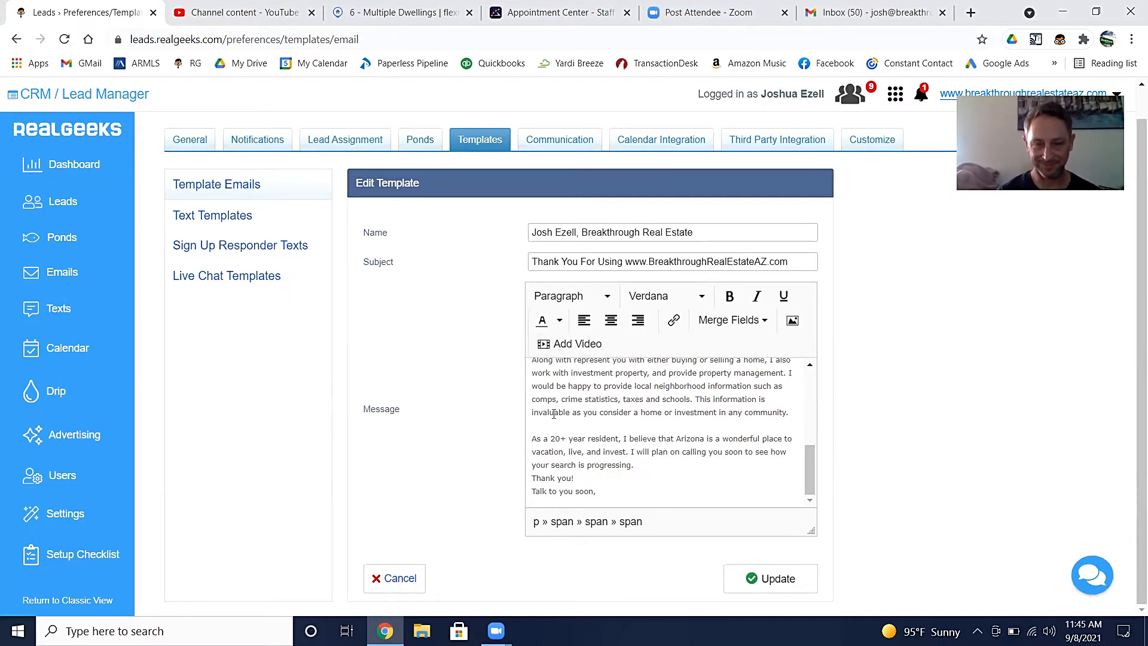
- Insert a blank line above the "Hi {{FIRST_NAME}}," greeting and open the option to add a video there
scroll(553, 413, up, 5)
click(539, 373)
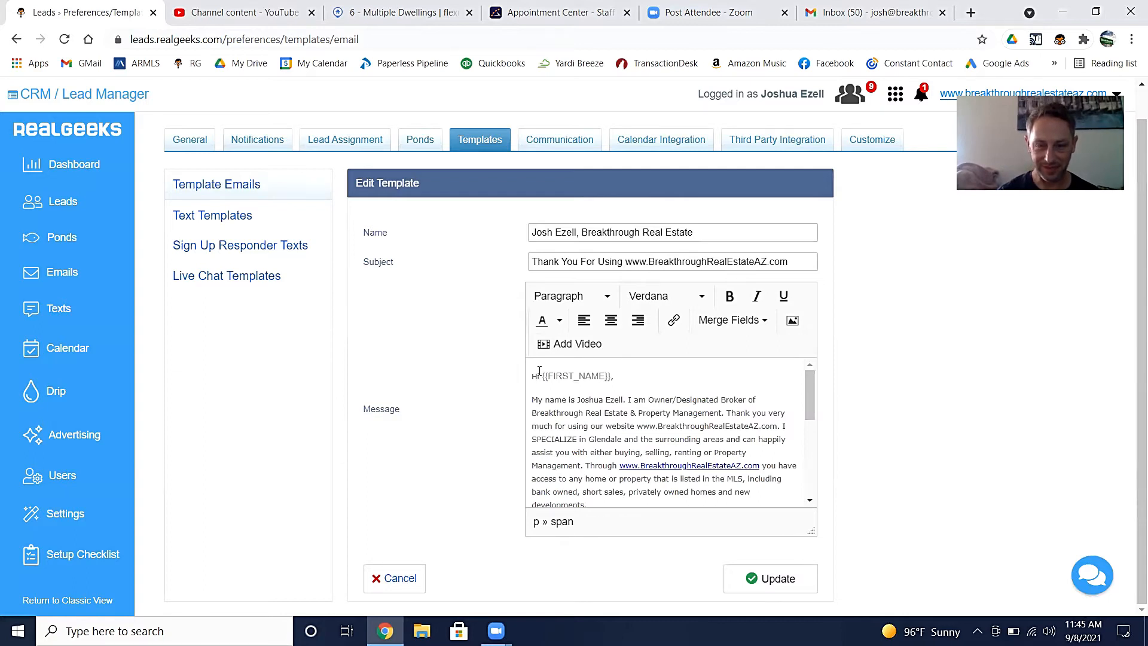
click(532, 377)
key(Return)
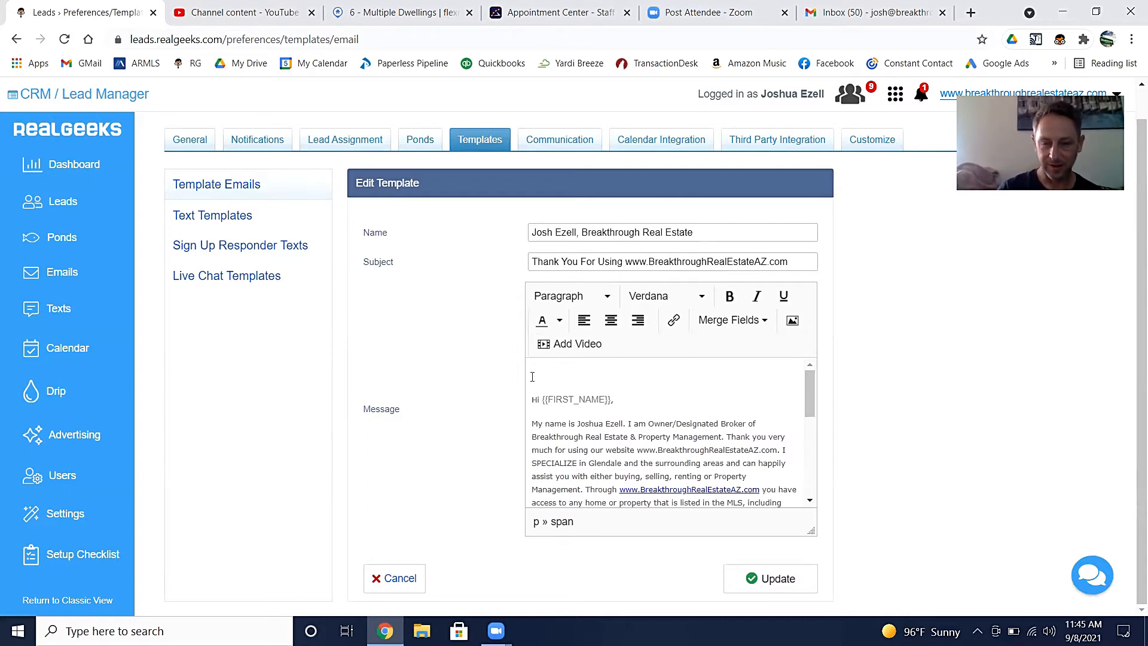
click(574, 350)
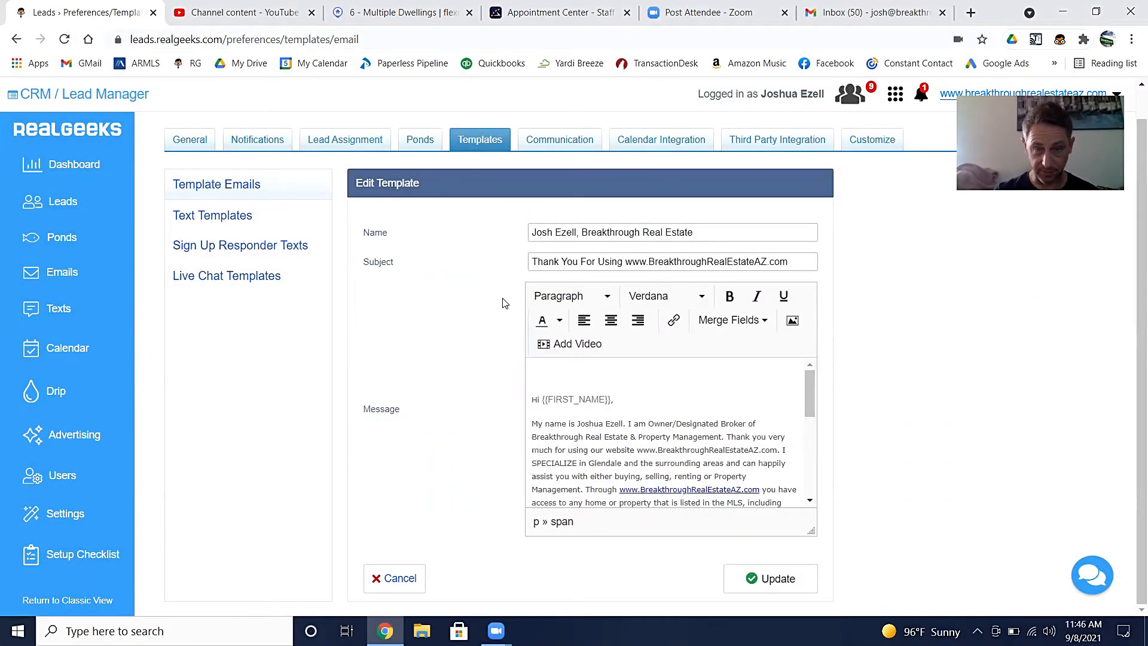
- Start a new text template and name it "Buyer Intro"
scroll(502, 304, up, 1)
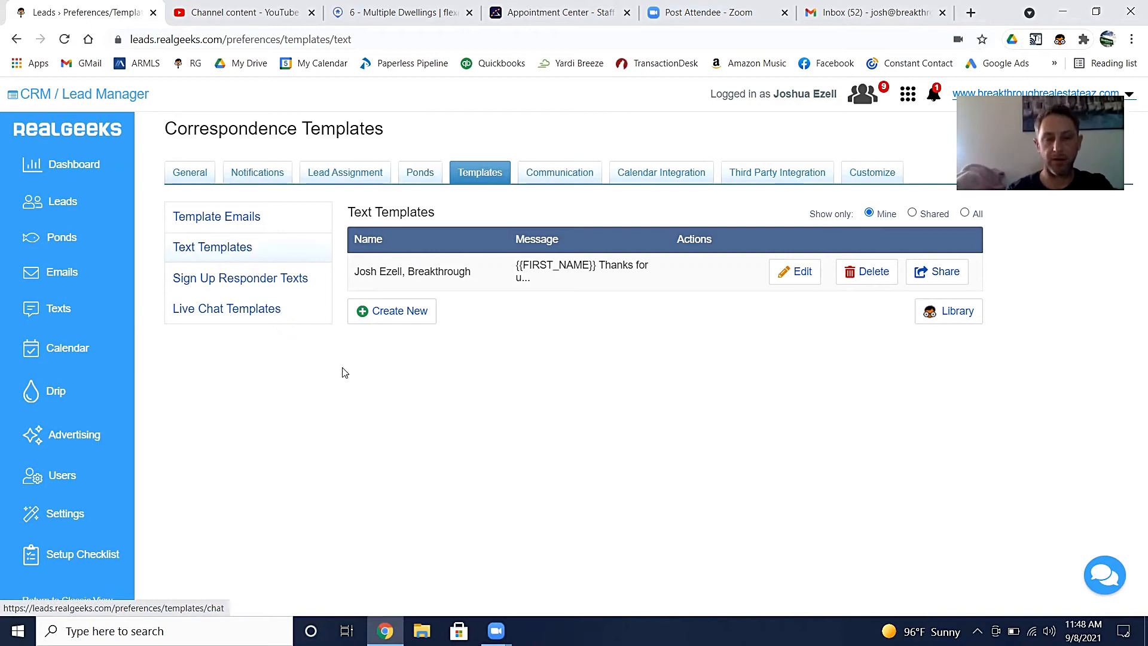
click(401, 312)
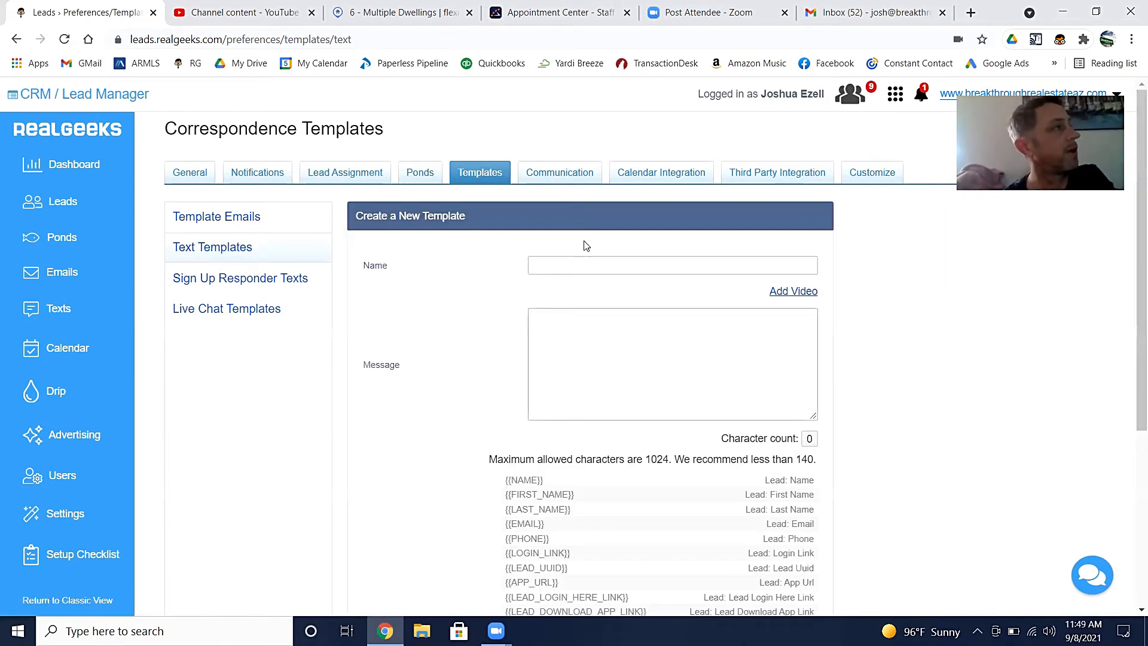
click(572, 267)
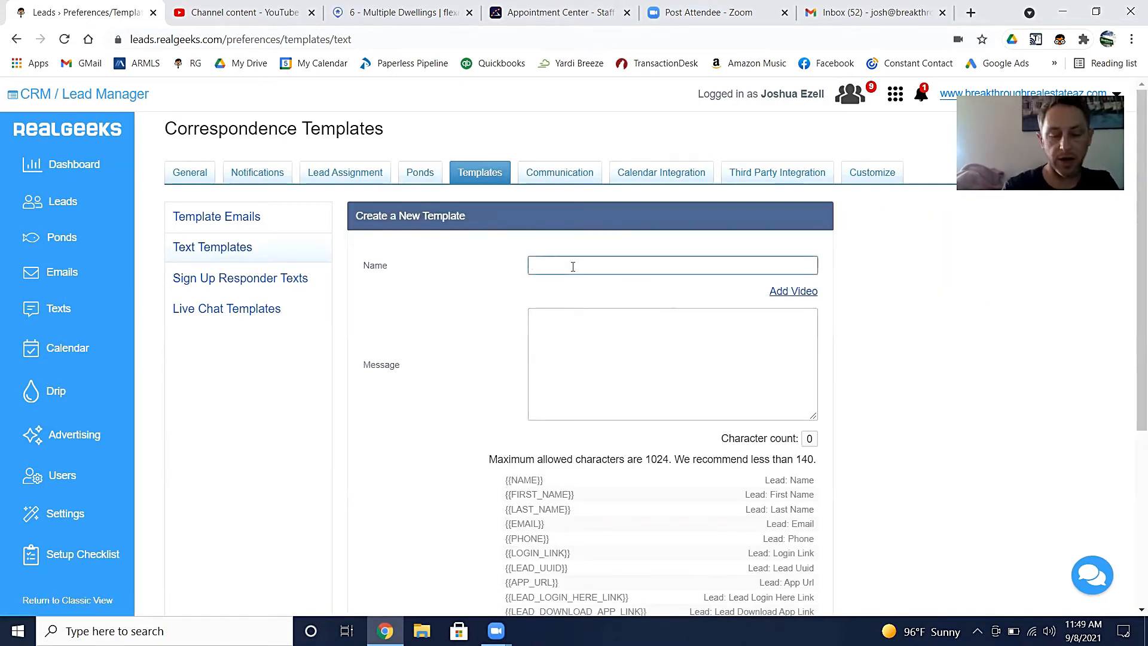
text(Buyer)
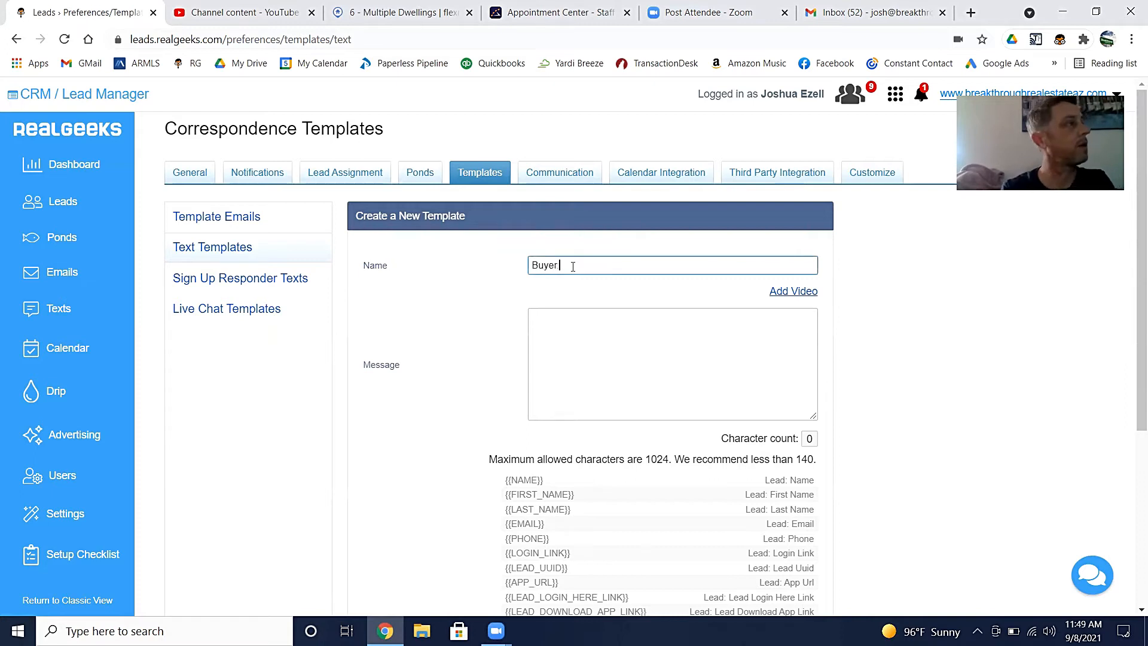
text( Intro)
- Begin the Buyer Intro text message with the greeting "Hi {{FIRST_NAME}}," using the lead's first-name merge field from the list
click(575, 345)
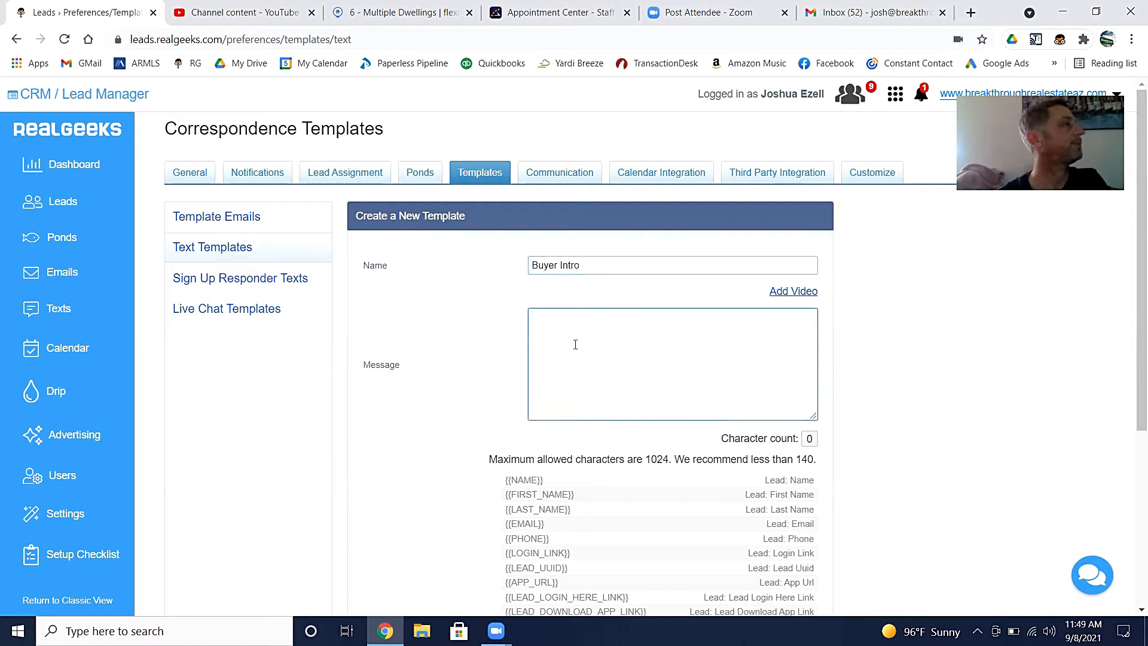
text(Hi)
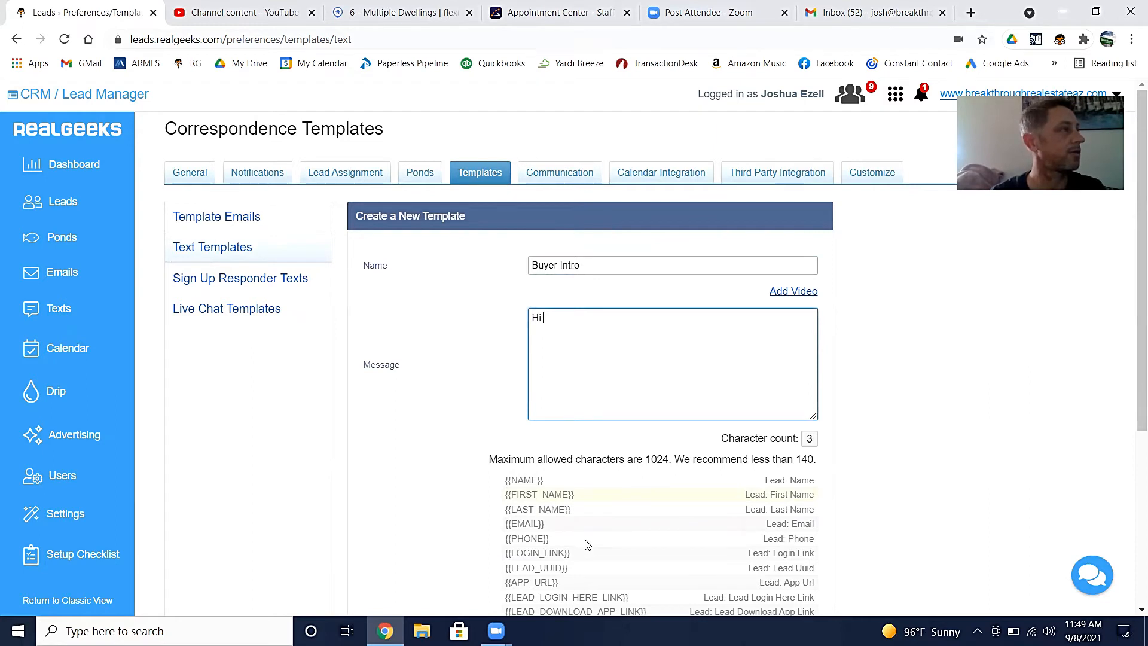
drag(555, 495, 505, 494)
key(ctrl+c)
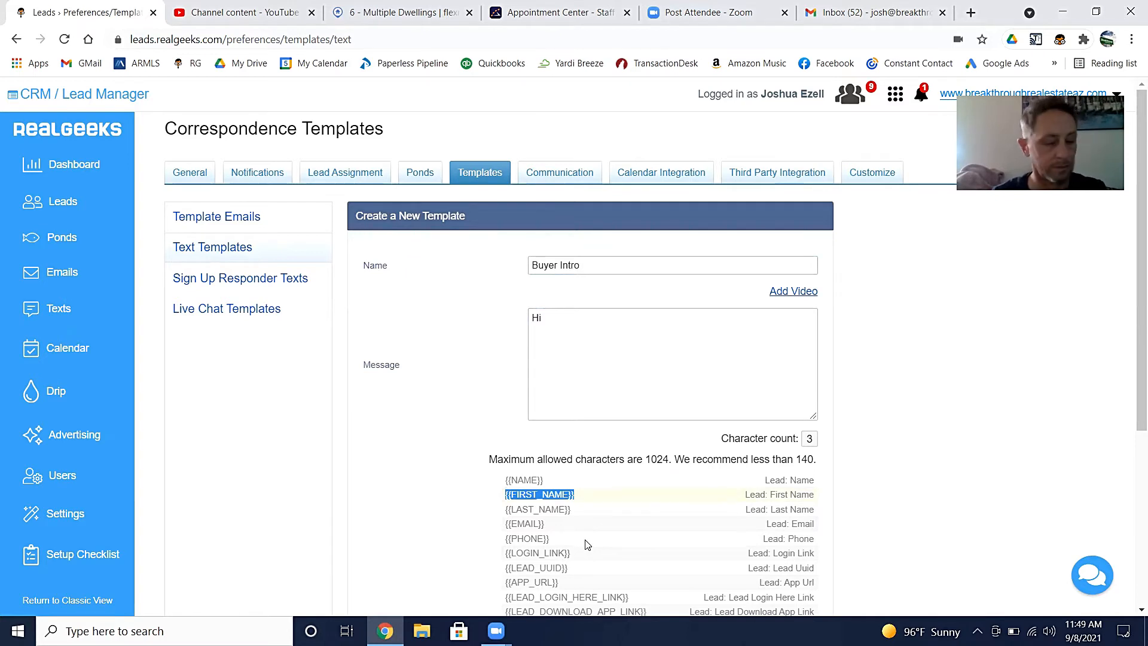
click(580, 322)
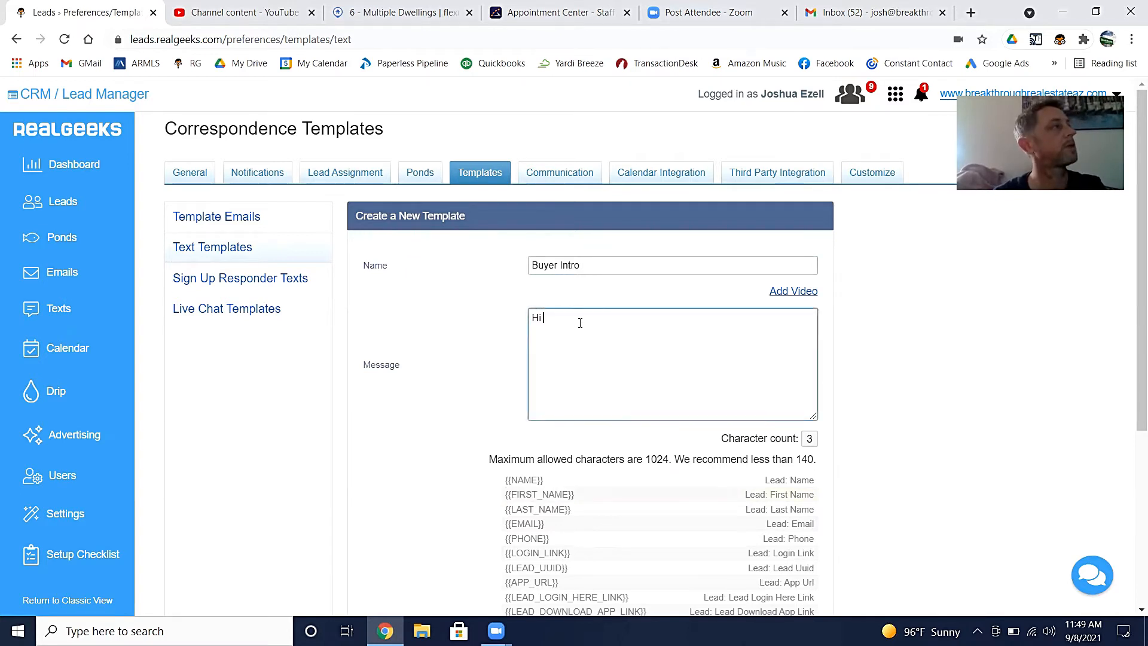
text(Hi)
key(ctrl+v)
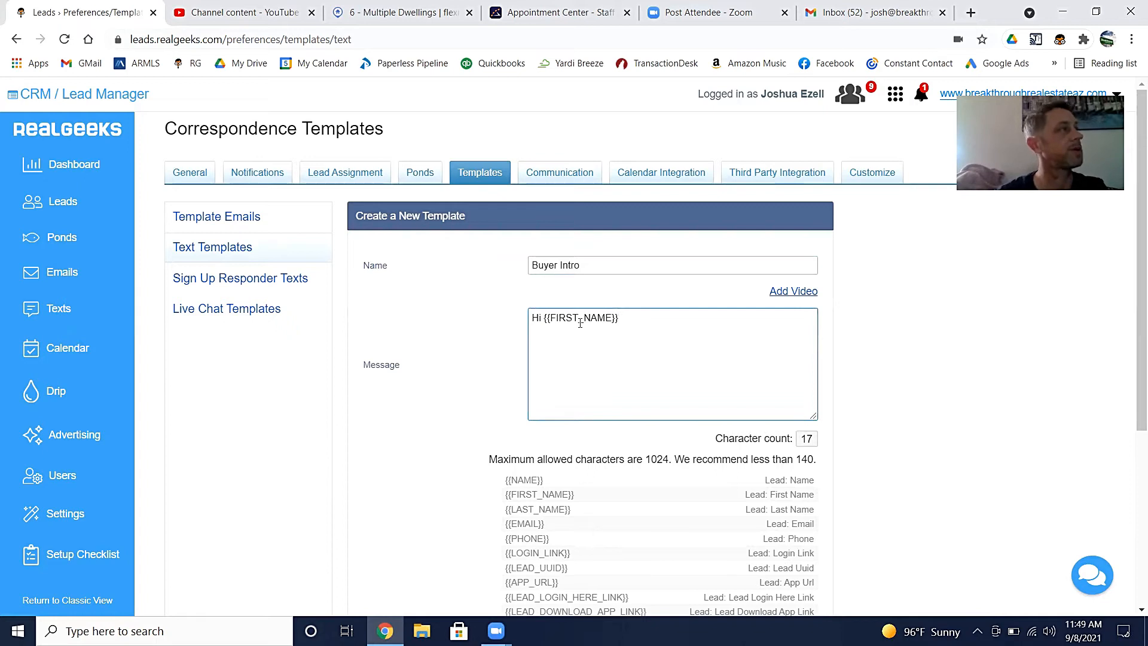
text(,)
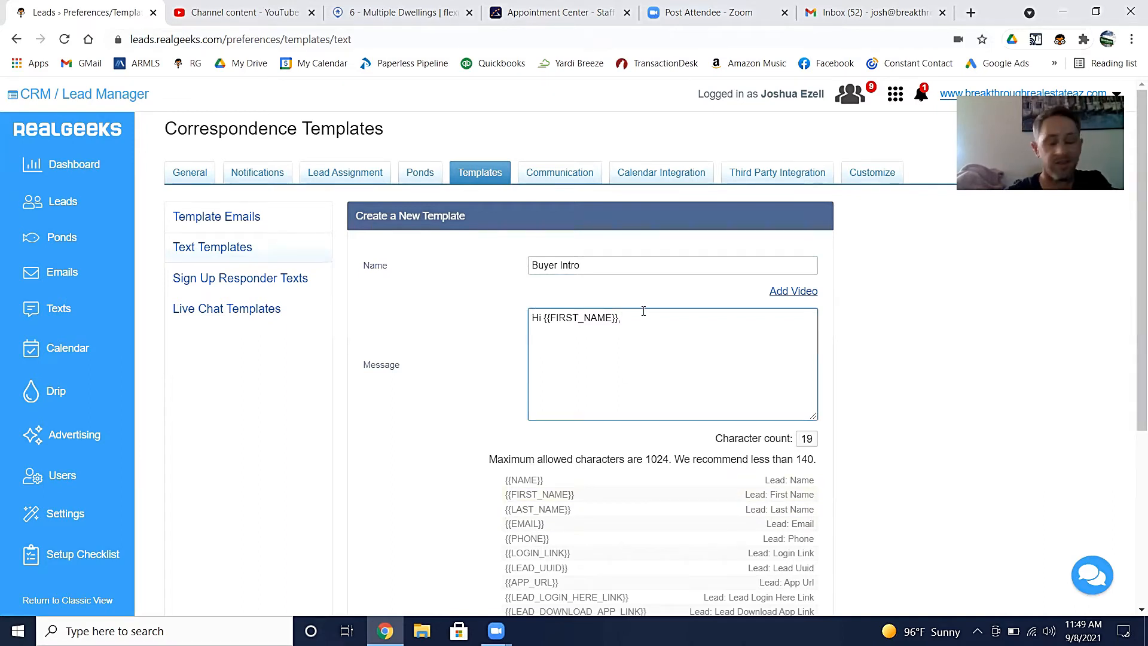
text(Thnk)
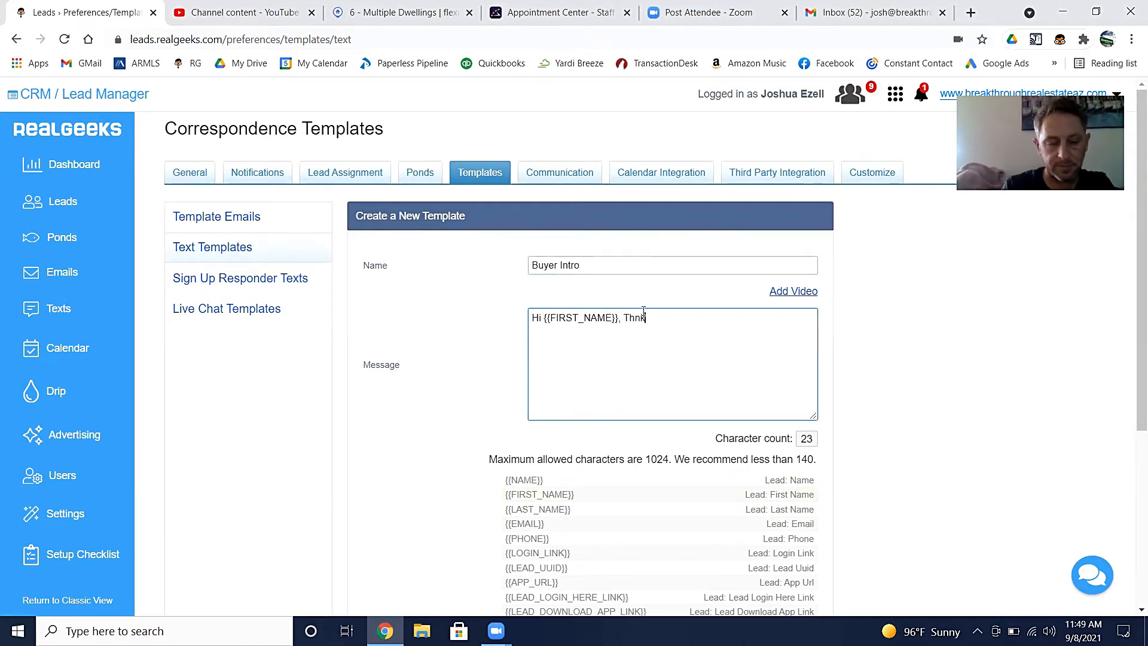
key(BackSpace)
key(BackSpace)
text(anks f)
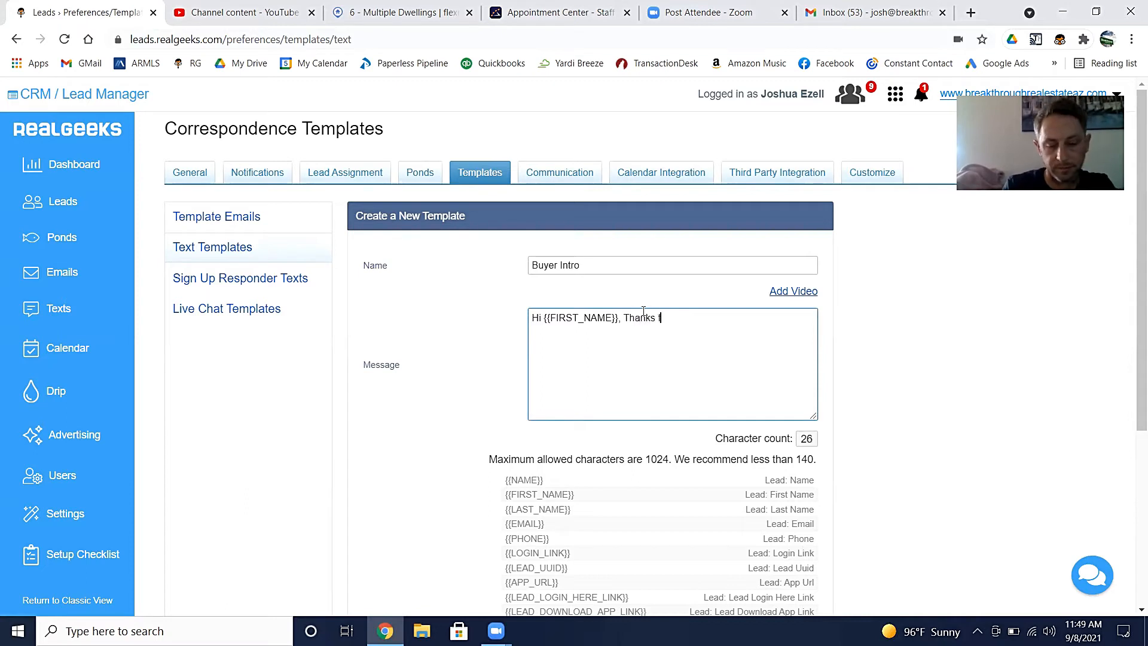
text(or using my w)
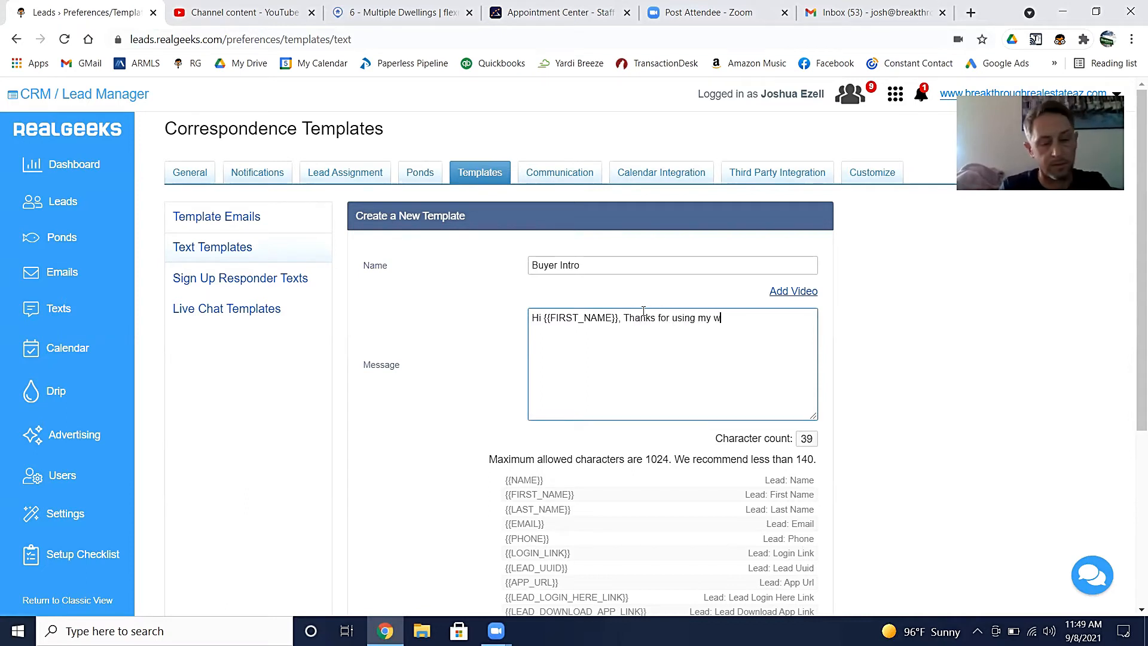
text(ebsite!)
key(BackSpace)
key(BackSpace)
text(www.BREA)
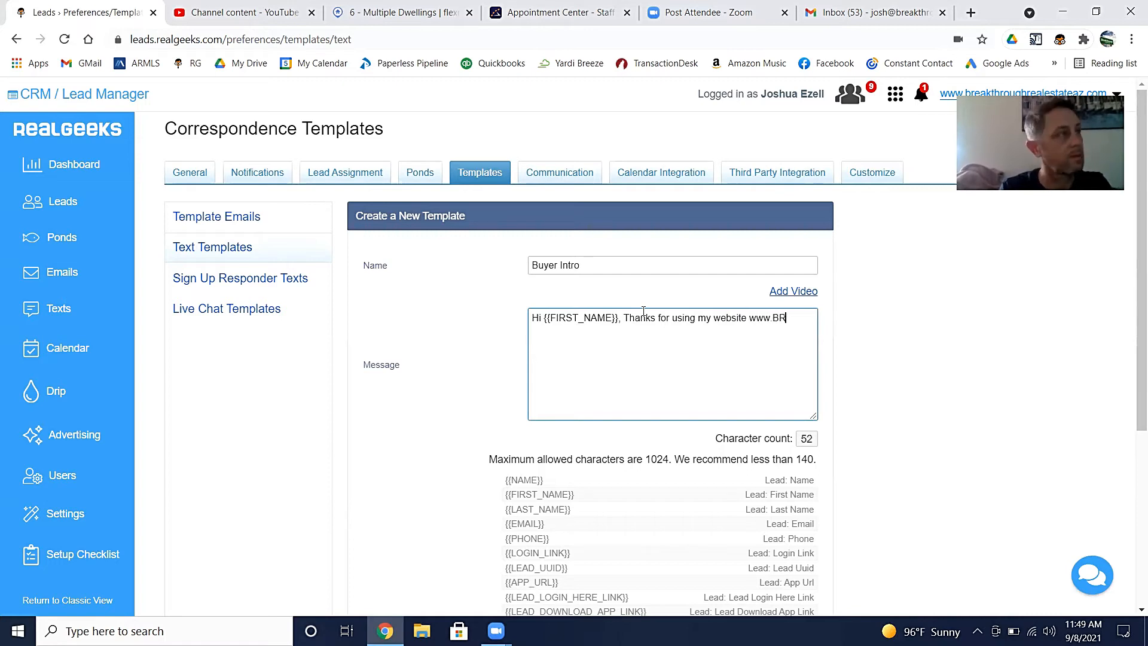
key(BackSpace)
key(BackSpace)
key(BackSpace)
text(reakthroughREA)
key(BackSpace)
key(BackSpace)
text(ealEstate)
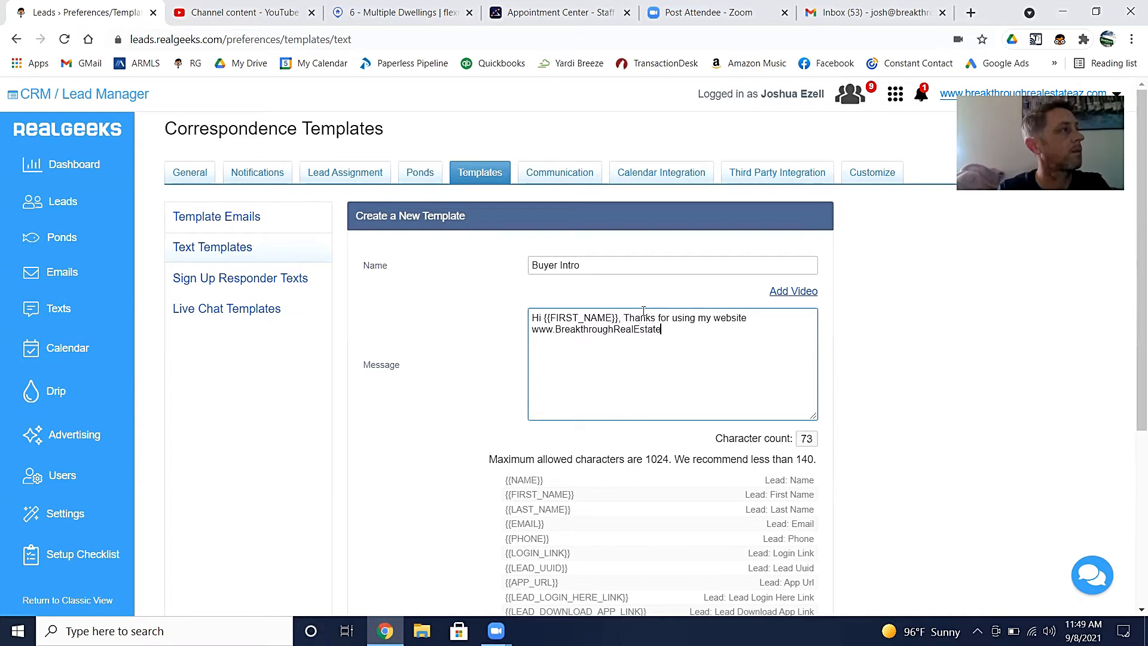
text(AZ.com)
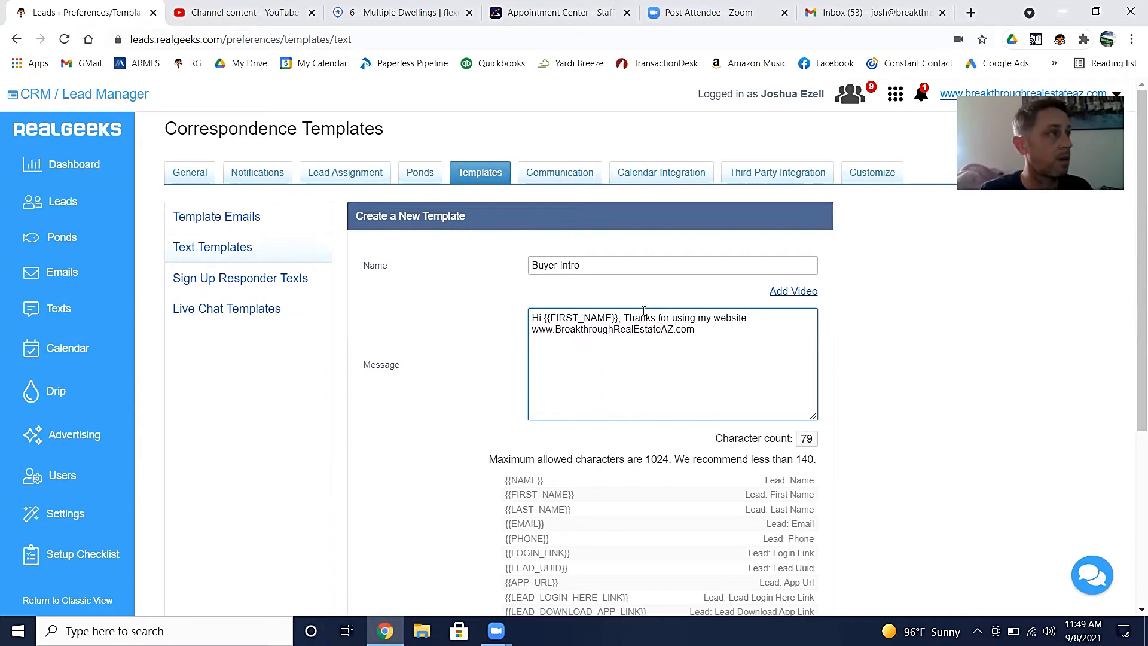
text(.)
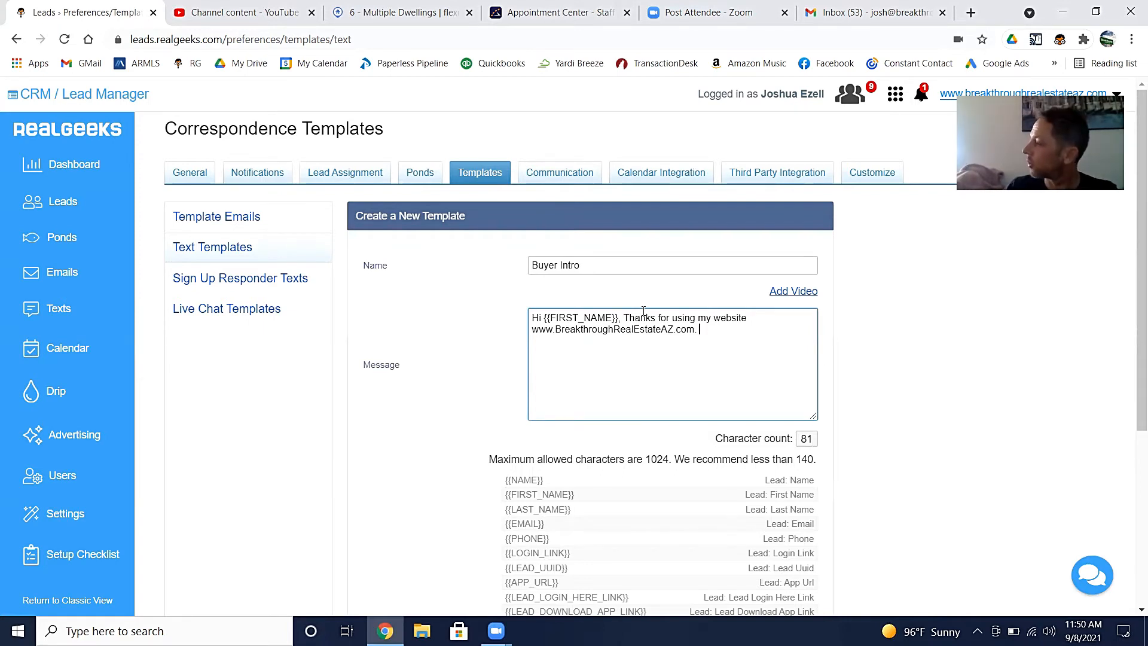
text(Hope)
key(BackSpace)
key(BackSpace)
key(BackSpace)
key(BackSpace)
text(Woud you)
key(BackSpace)
key(BackSpace)
key(BackSpace)
key(BackSpace)
key(BackSpace)
key(BackSpace)
text(ld you like)
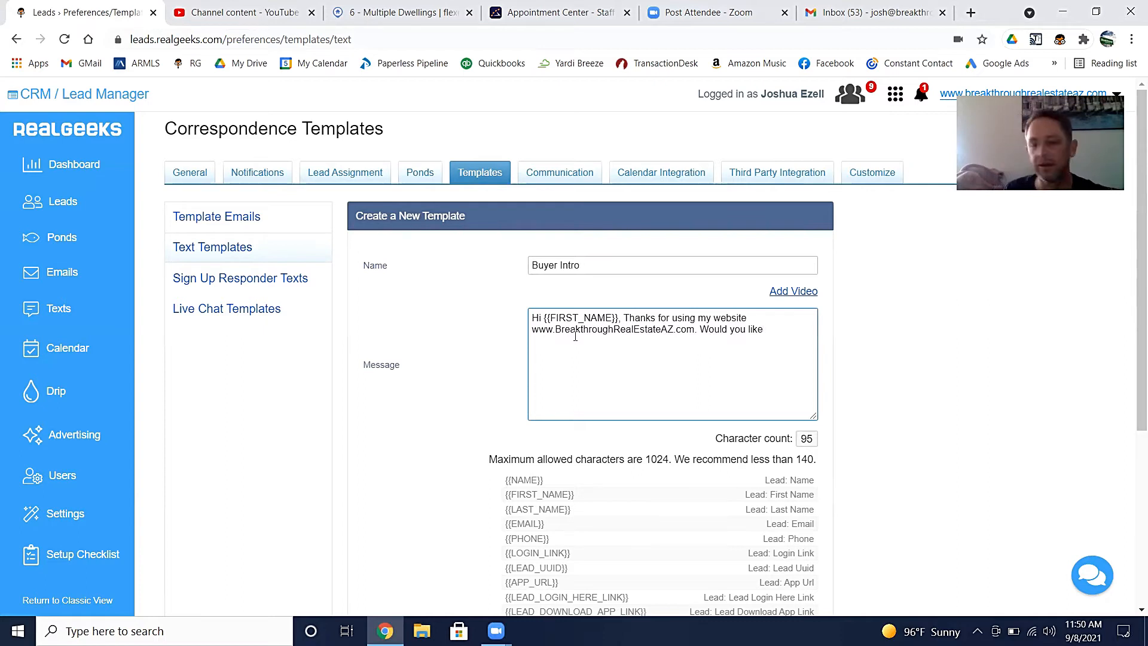
key(BackSpace)
key(BackSpace)
key(BackSpace)
key(BackSpace)
key(BackSpace)
key(BackSpace)
key(BackSpace)
key(BackSpace)
key(BackSpace)
key(BackSpace)
key(BackSpace)
key(BackSpace)
key(BackSpace)
key(BackSpace)
text(Have)
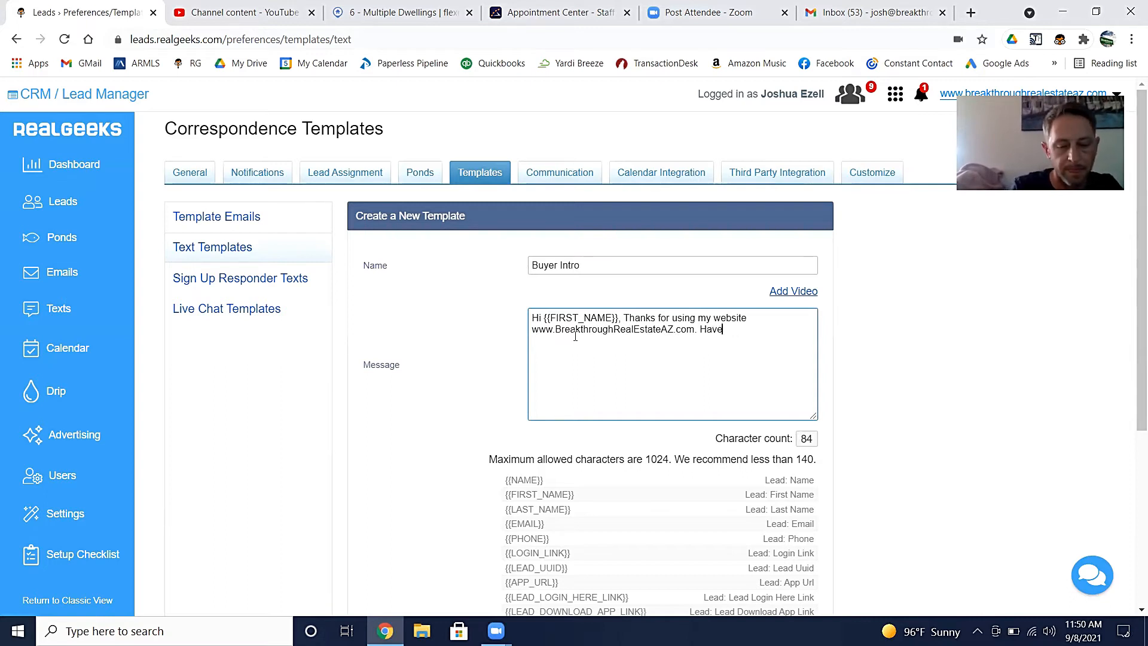
text( you seen anything )
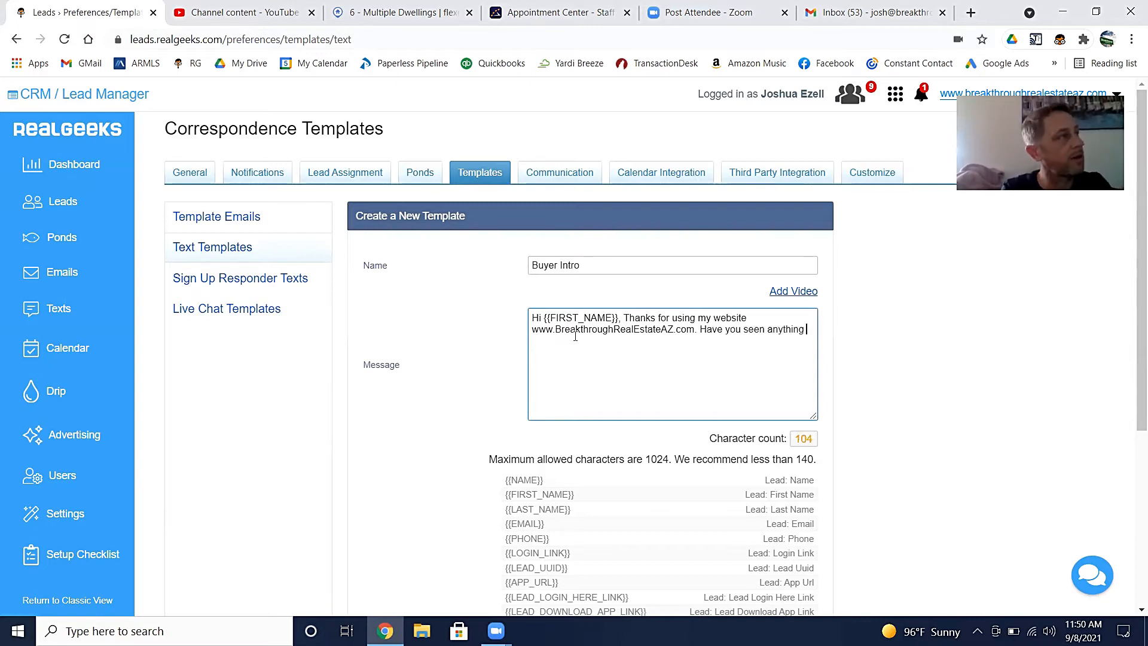
text(you woul)
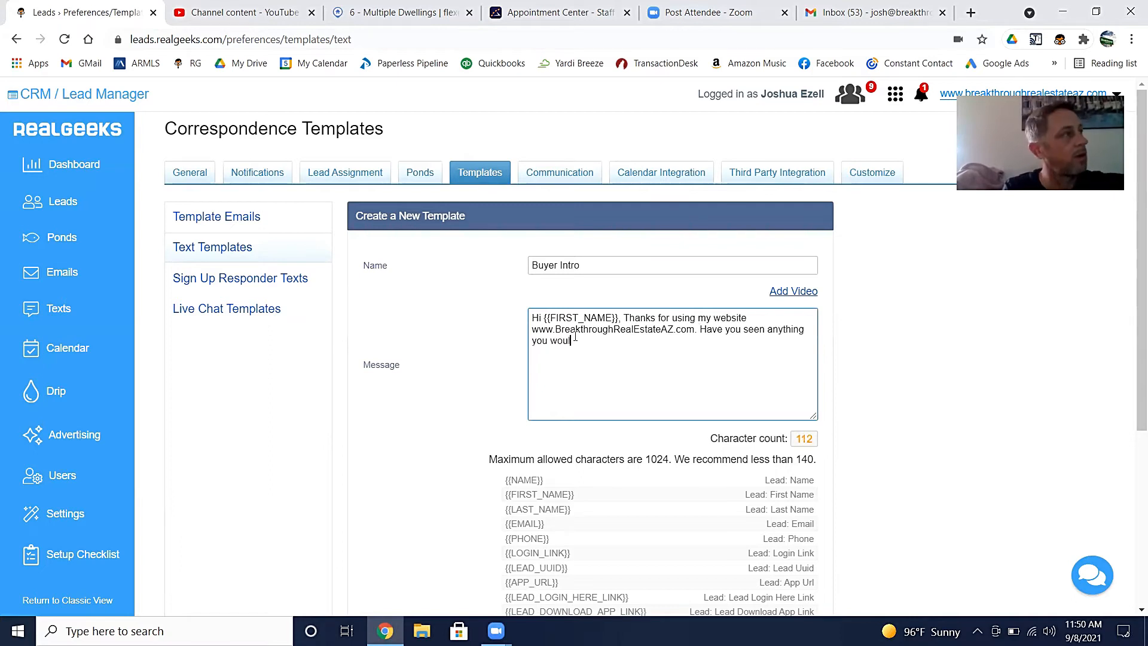
key(BackSpace)
key(BackSpace)
key(BackSpace)
key(BackSpace)
key(BackSpace)
key(BackSpace)
key(BackSpace)
key(BackSpace)
key(BackSpace)
key(BackSpace)
key(BackSpace)
key(BackSpace)
key(BackSpace)
key(BackSpace)
key(BackSpace)
key(BackSpace)
key(BackSpace)
key(BackSpace)
key(BackSpace)
key(BackSpace)
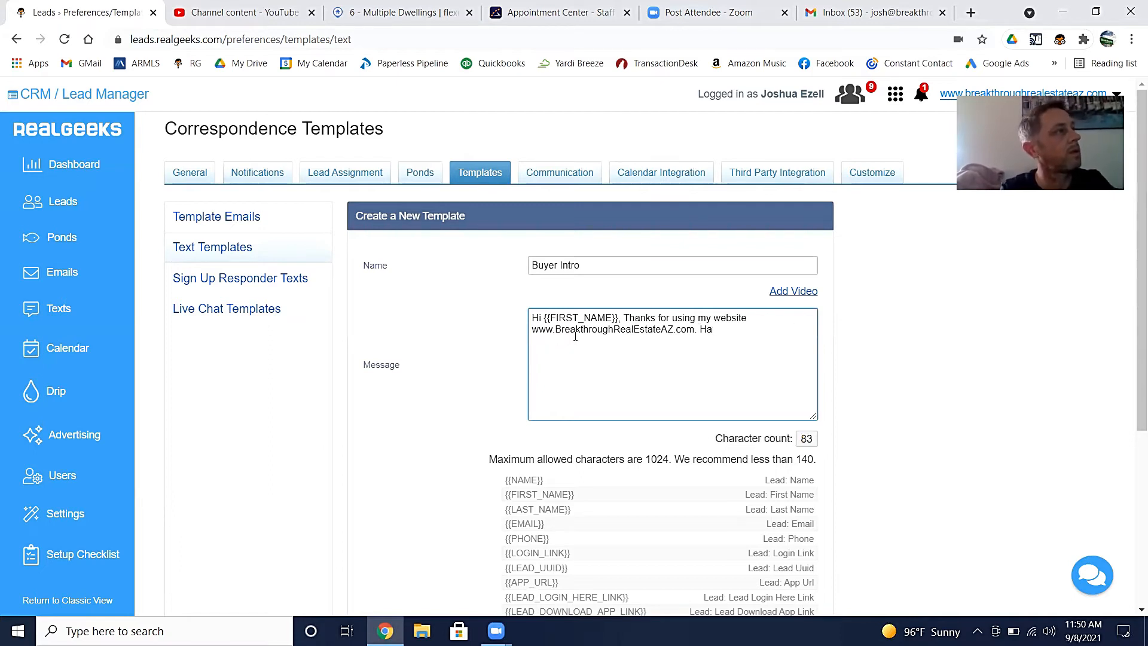
- Add the question "Would you like a tour of any homes?" after the website address in the message
text(Would )
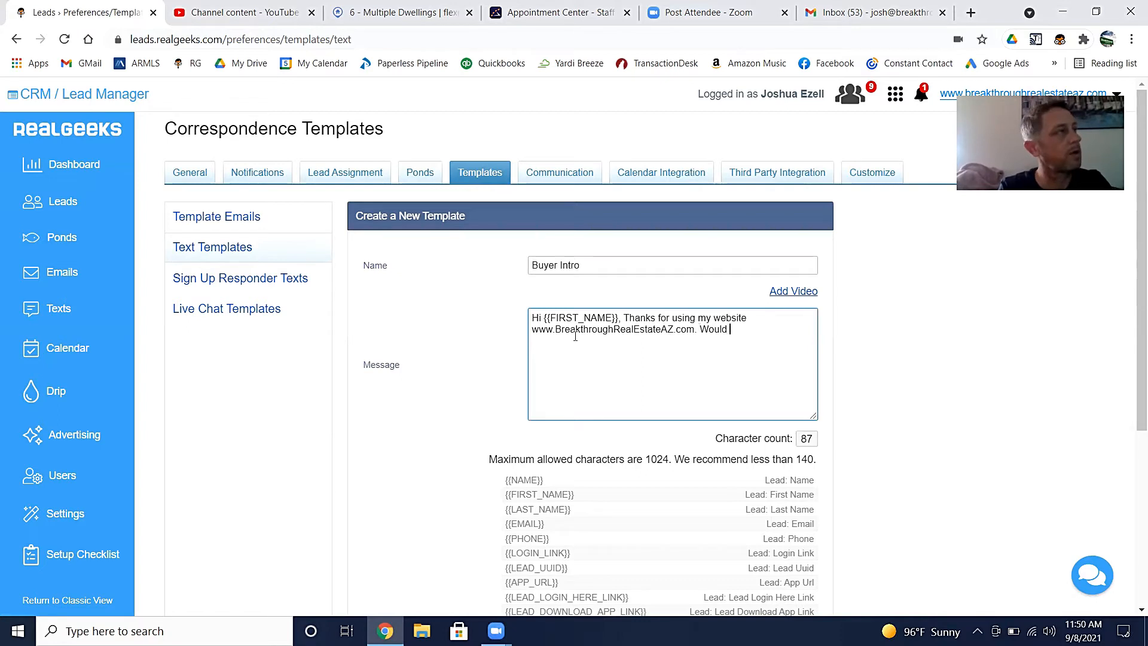
text(you like a)
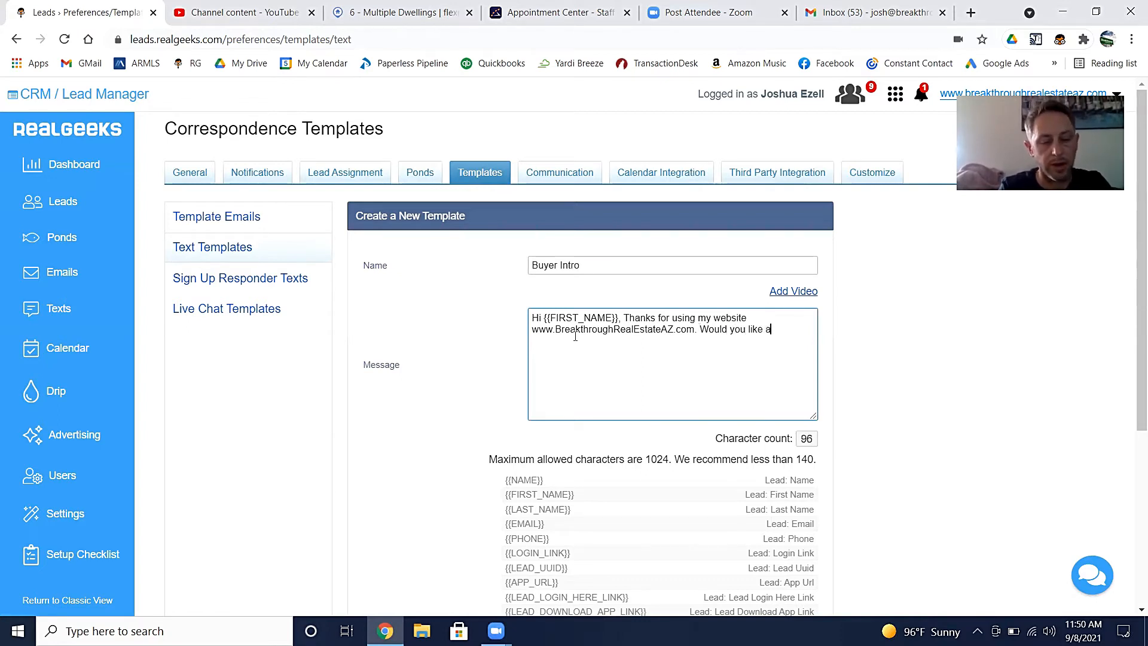
text( tour of any)
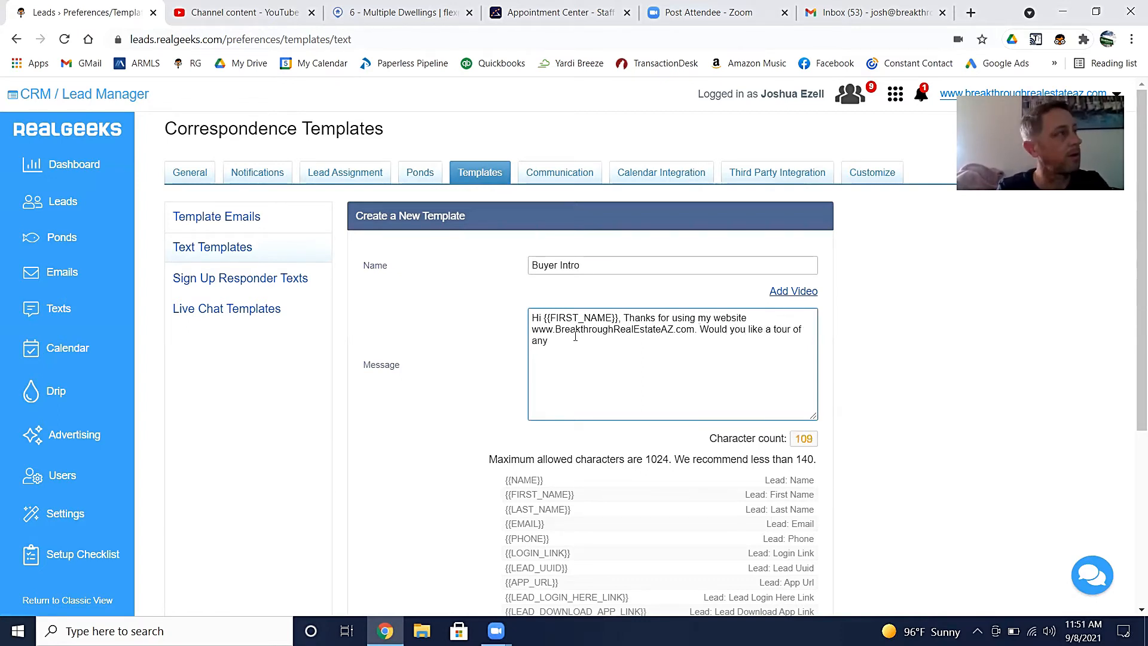
text( homes?)
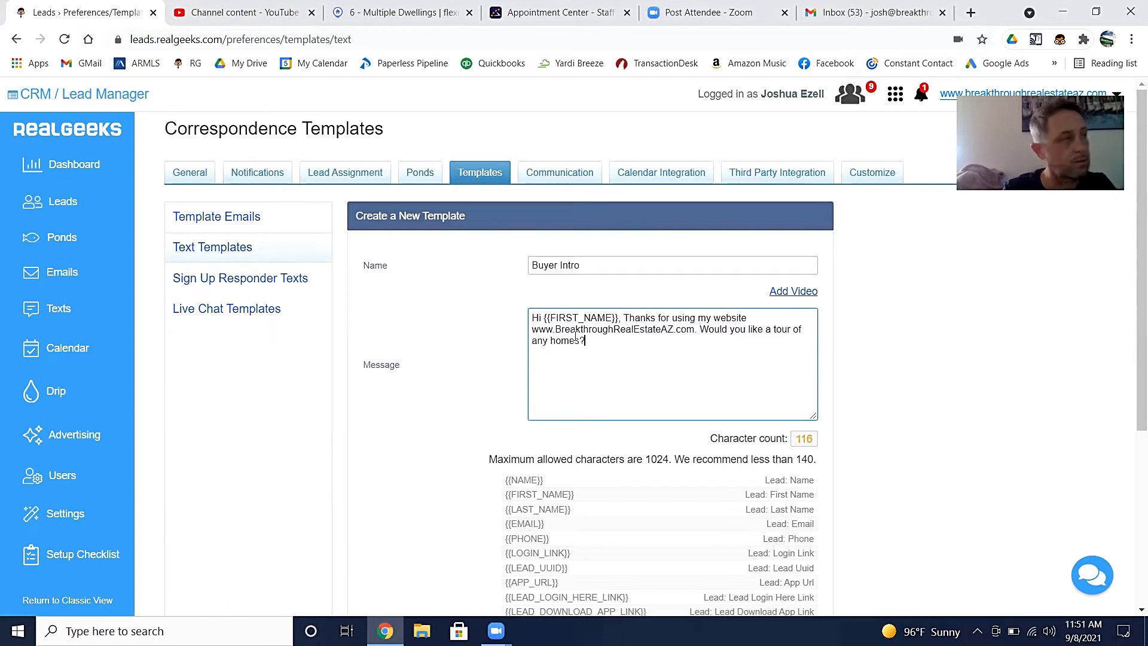
- Close the message paragraph with "Any questions? Thanks!"
text( Any )
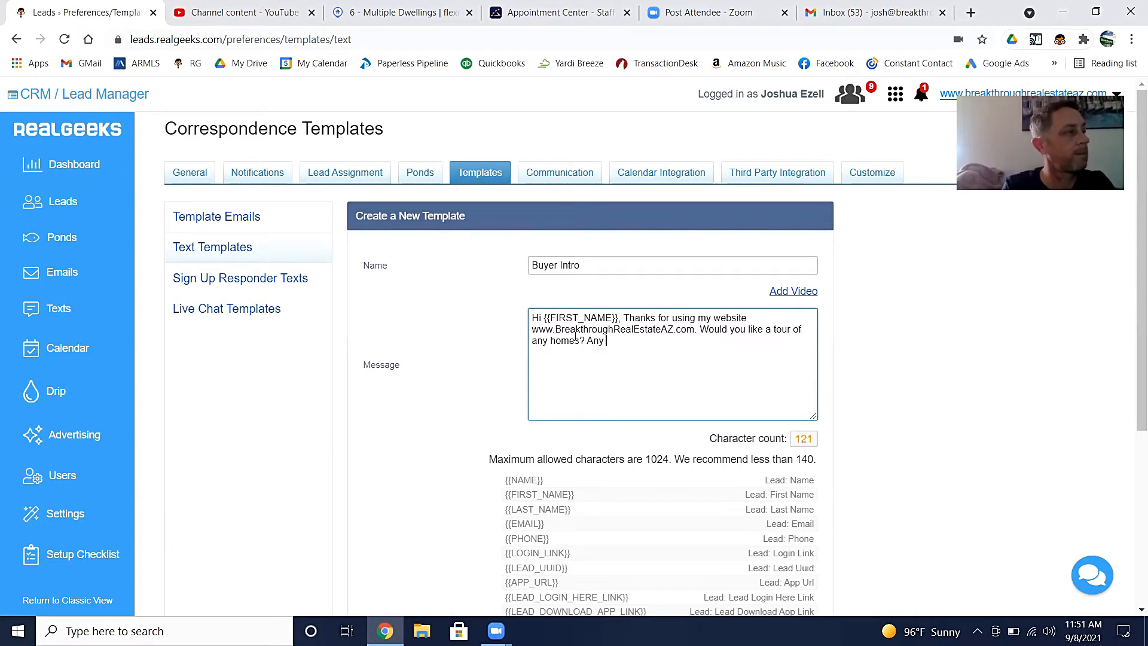
text(questions)
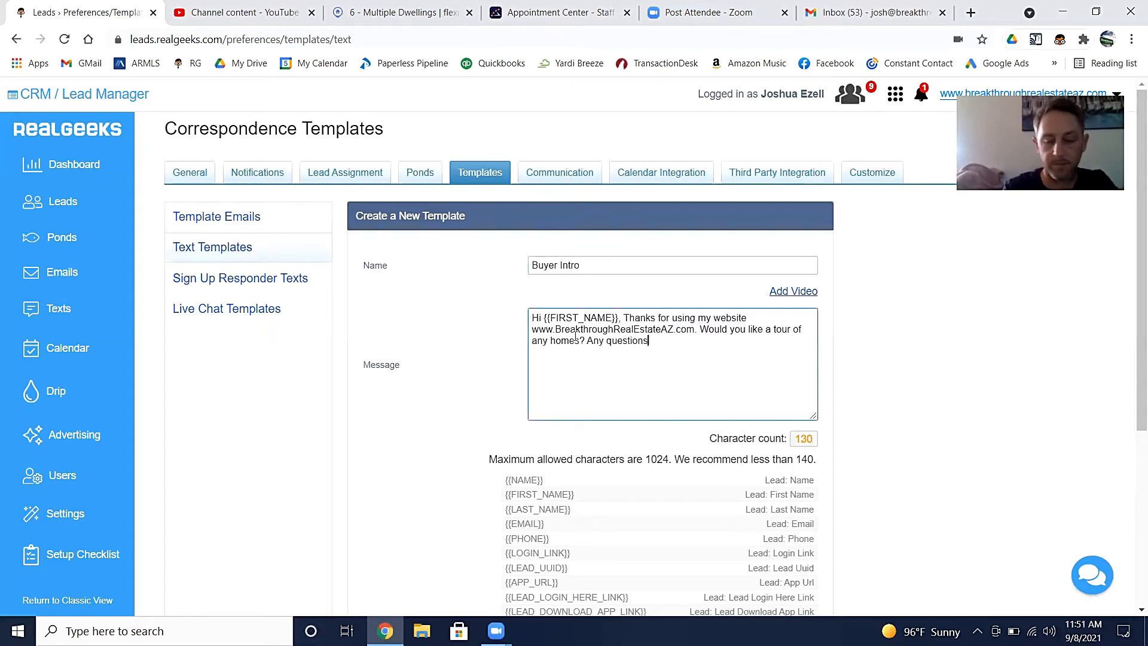
text( Thanks)
key(BackSpace)
key(BackSpace)
key(BackSpace)
key(BackSpace)
key(BackSpace)
key(BackSpace)
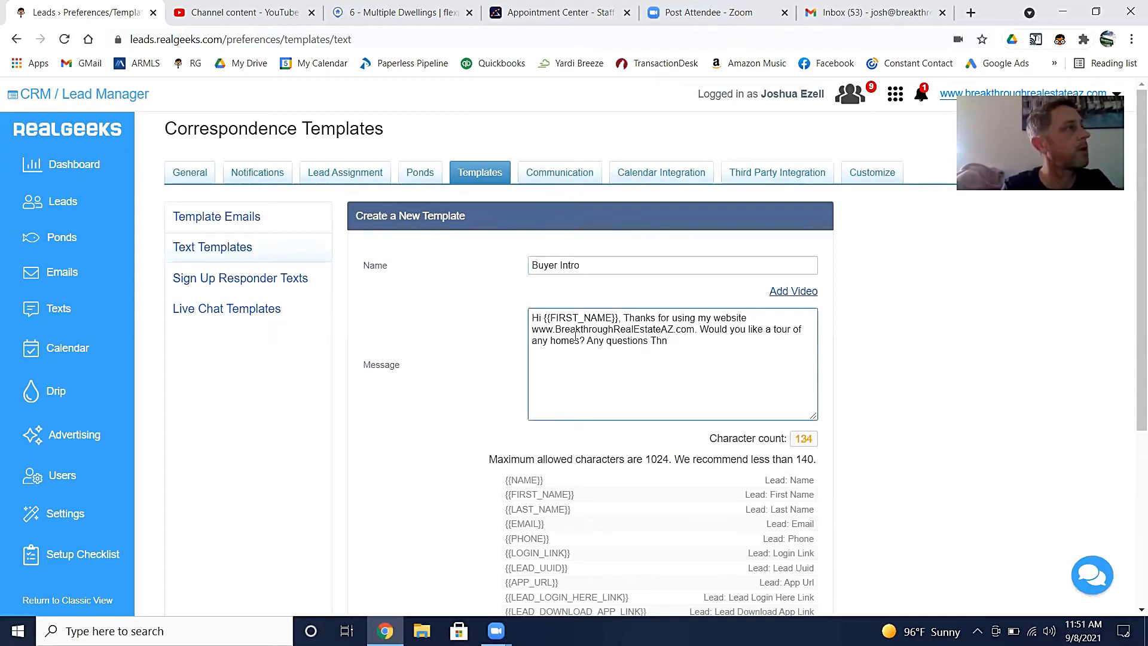
key(BackSpace)
text(? Thanks!)
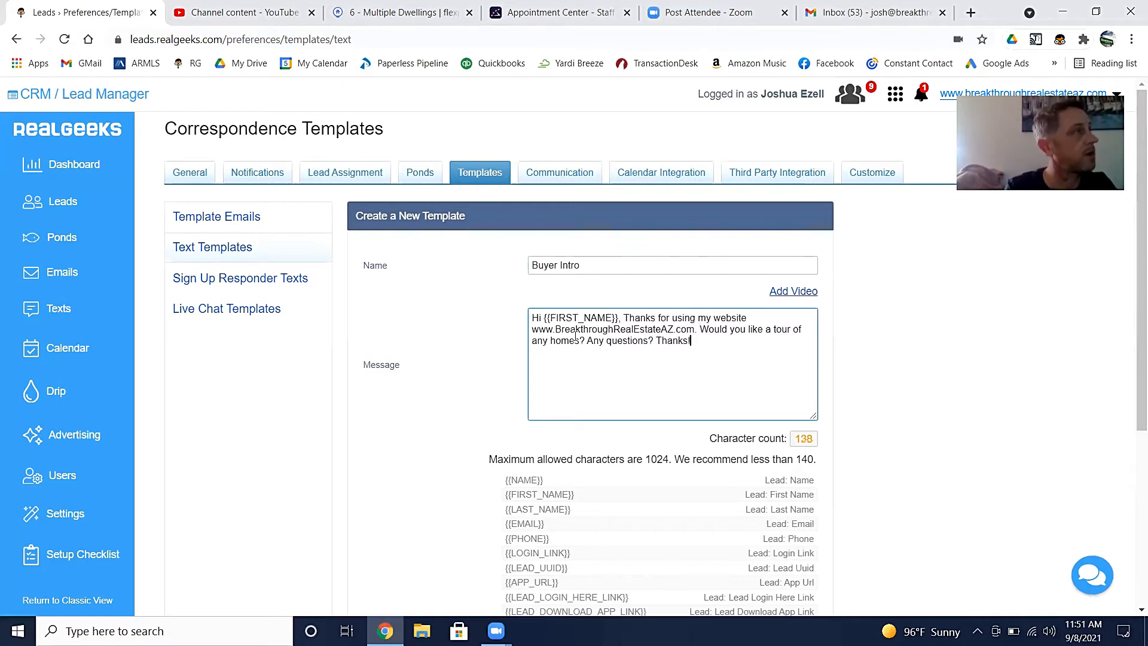
- Sign off the message with the agent's first name on a new line and "Breakthrough Real Estate & Property Management." on the line below
key(Return)
text(Jo)
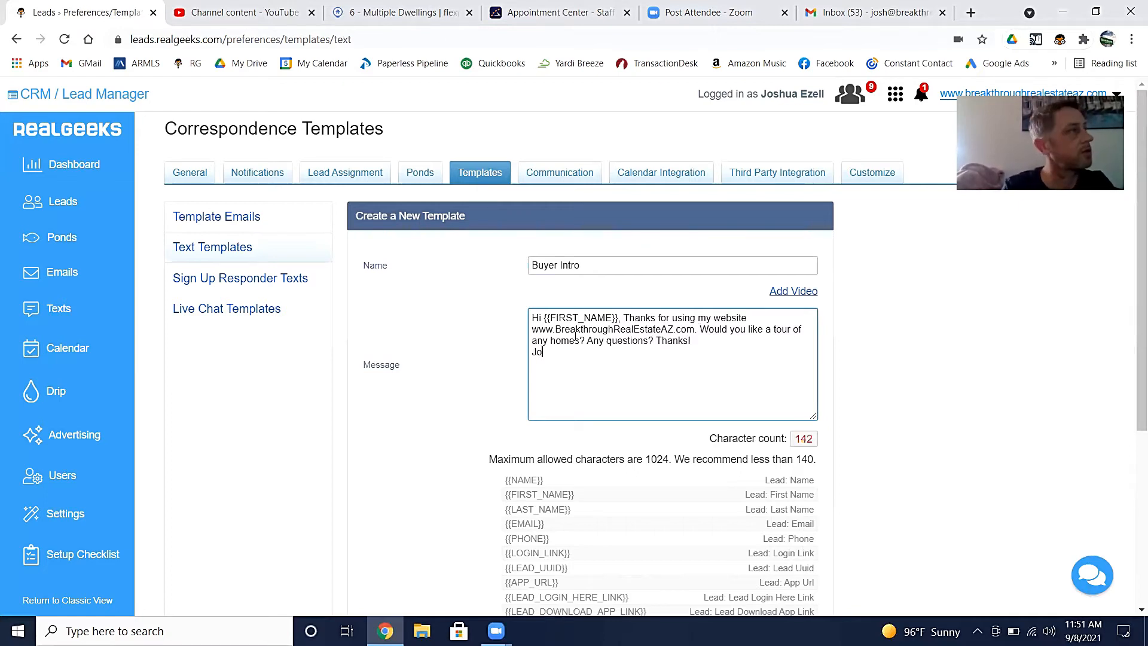
text(sh Breakht)
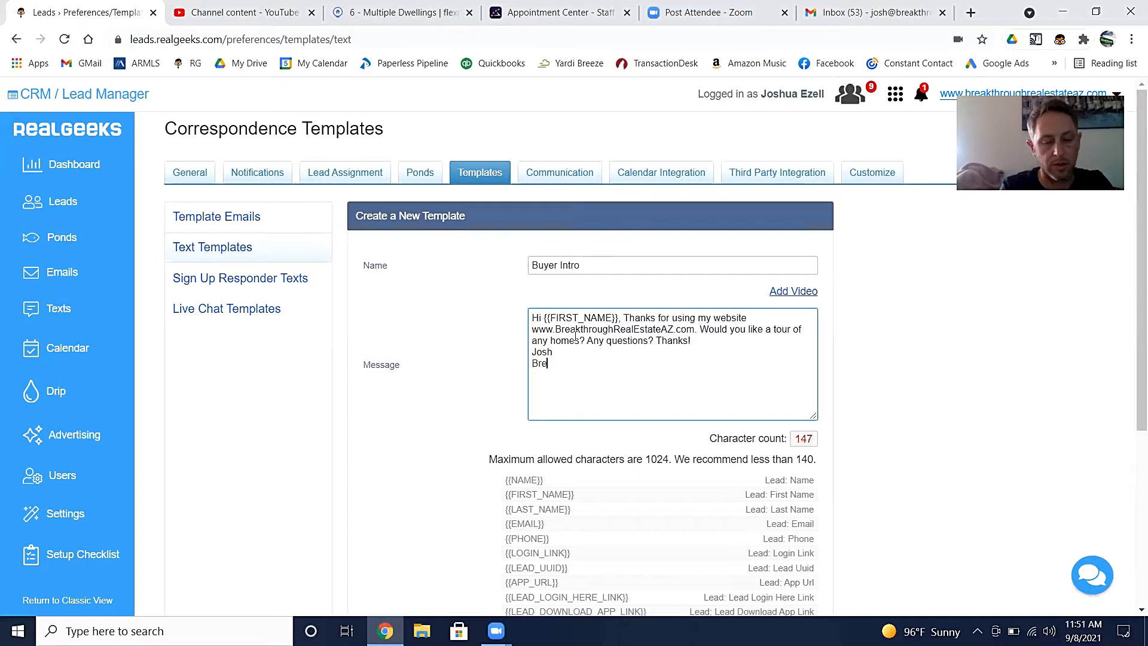
key(BackSpace)
key(BackSpace)
text(through Real ESta)
key(BackSpace)
key(BackSpace)
key(BackSpace)
text(state)
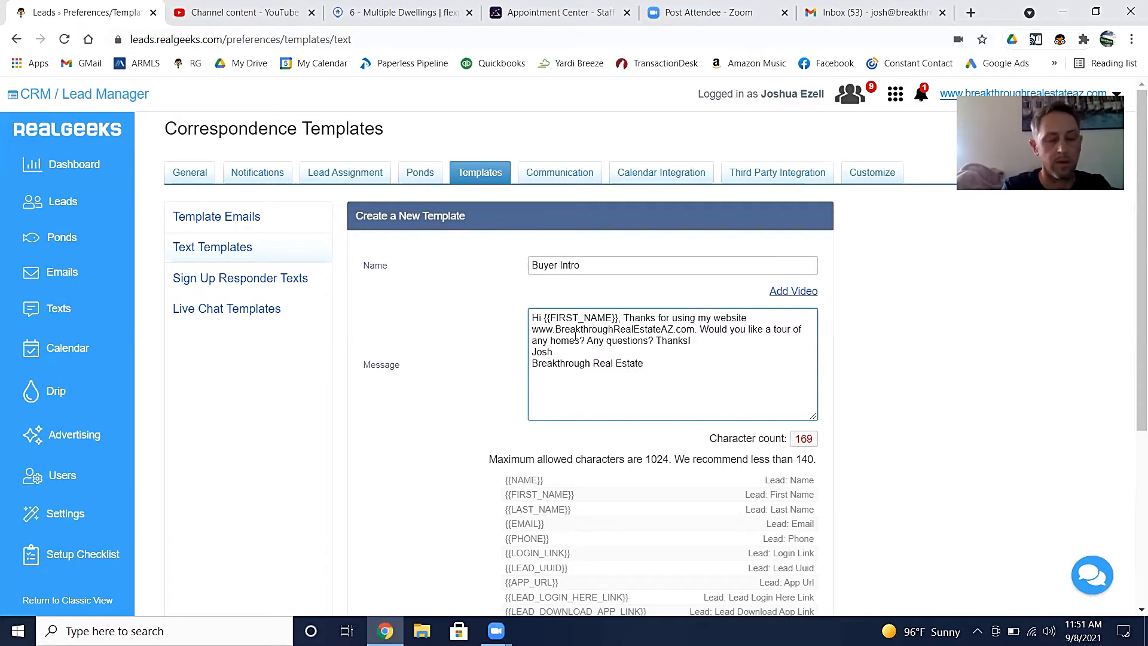
text( & P)
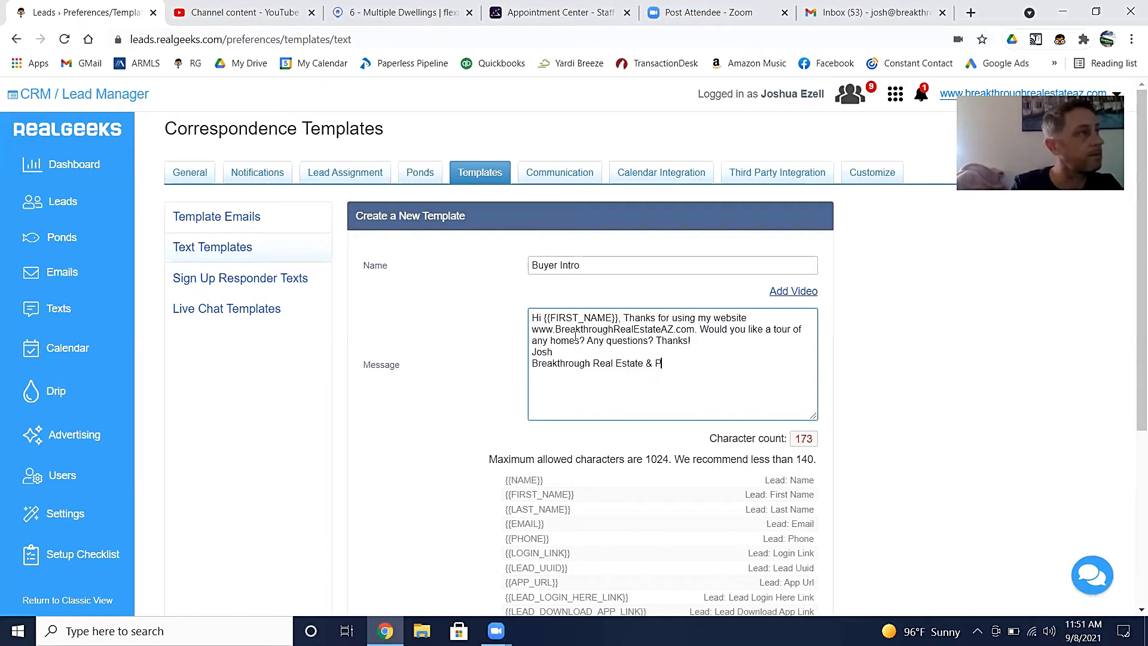
text(roperty MAna)
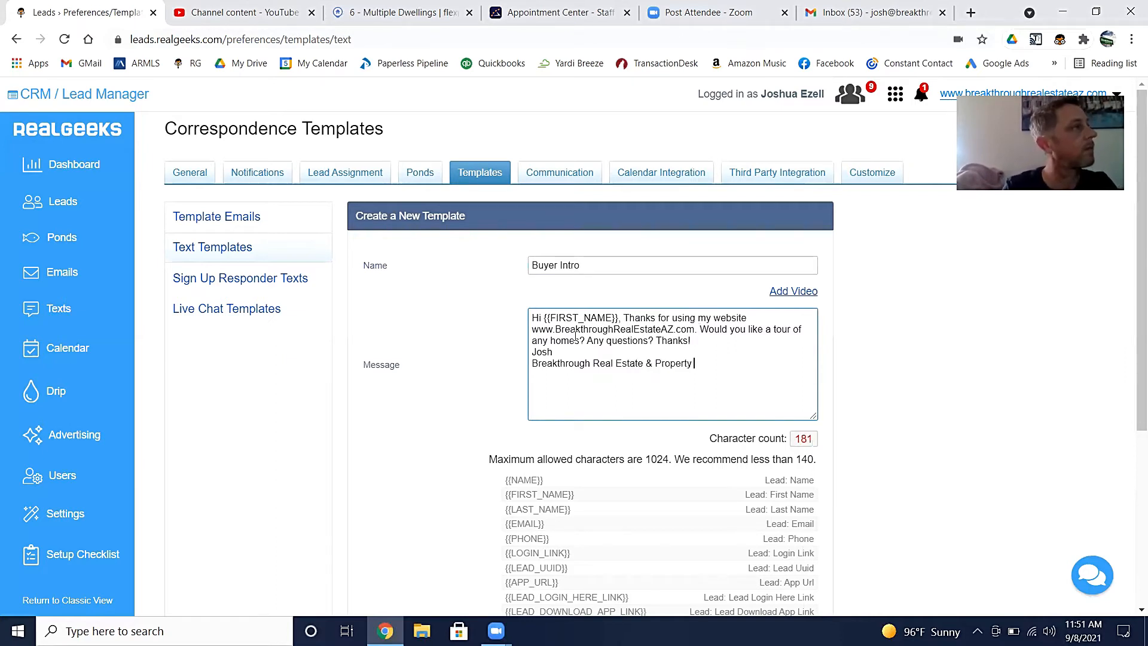
key(BackSpace)
key(BackSpace)
key(BackSpace)
text(a)
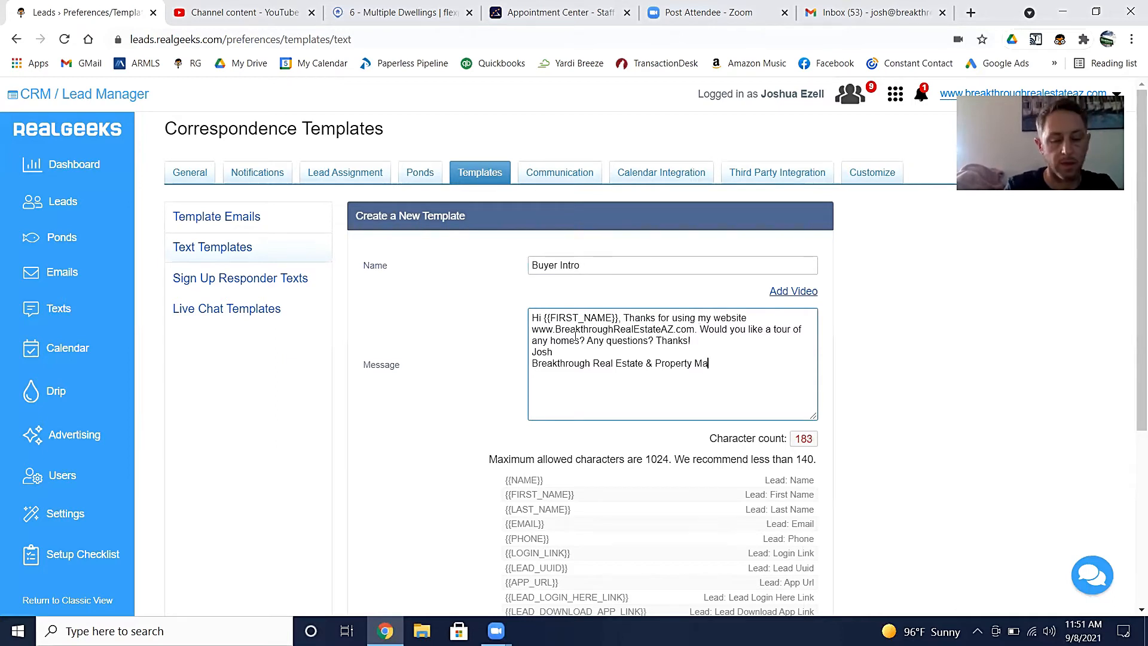
text(nagement.)
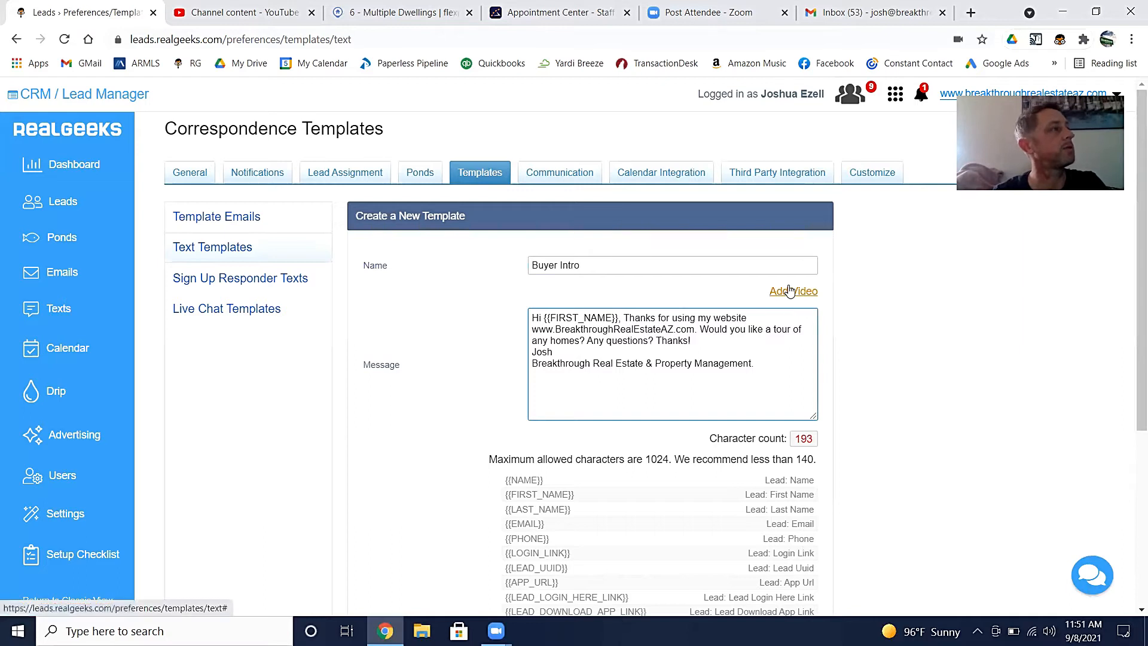
- Insert the existing "Intro Video" at the end of the Buyer Intro text message and save the template
click(568, 363)
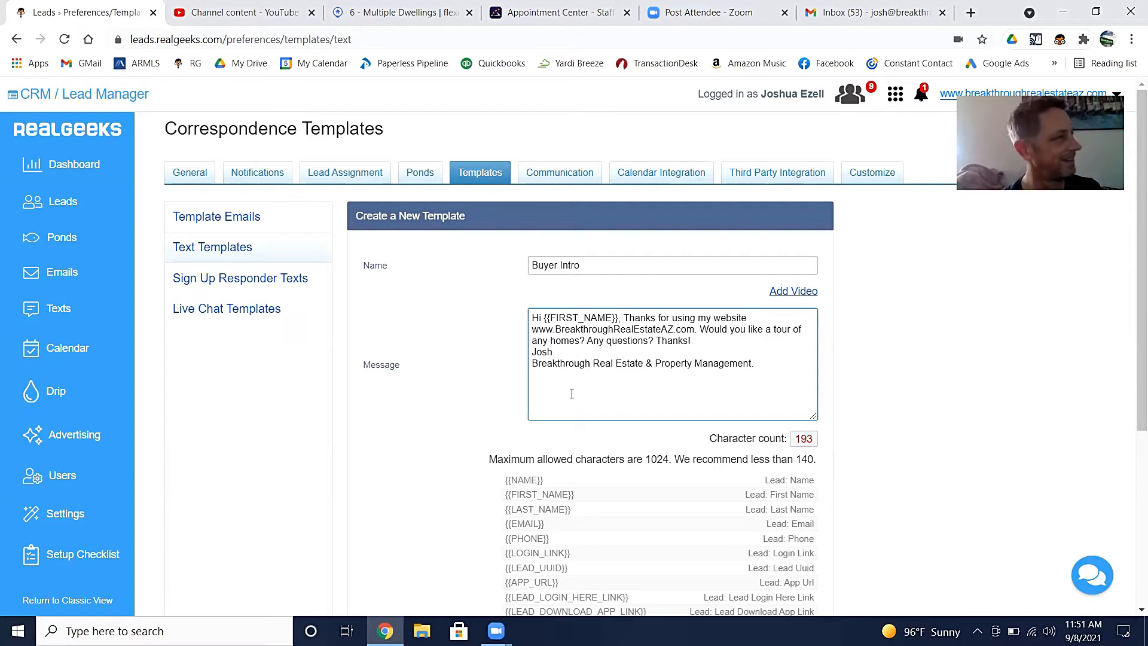
click(791, 293)
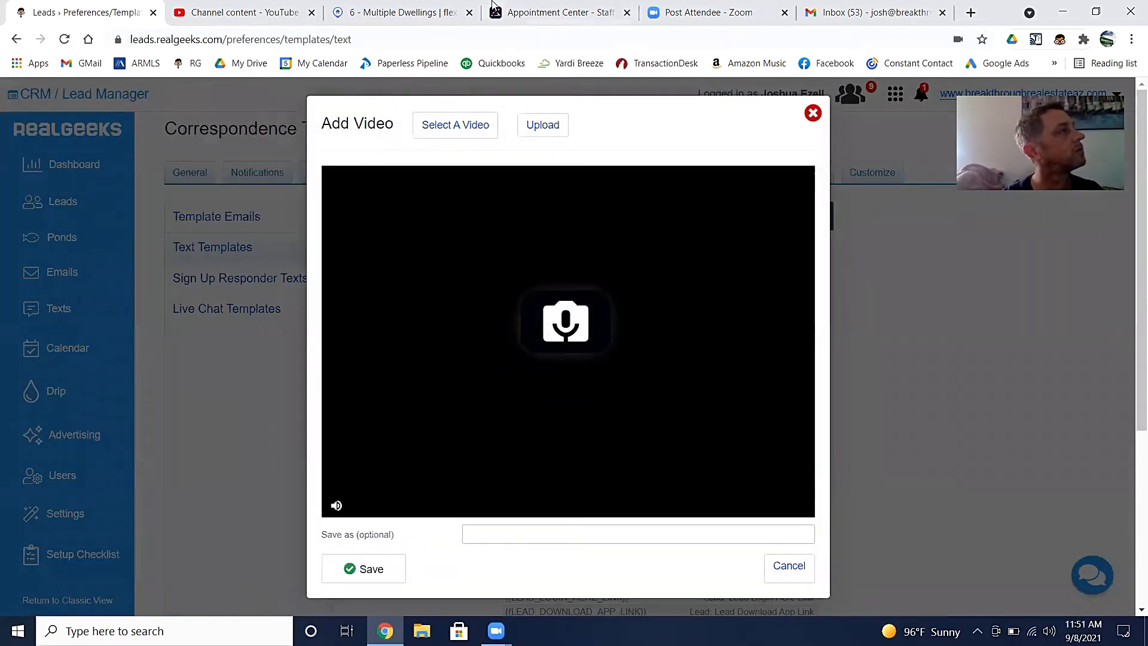
click(453, 126)
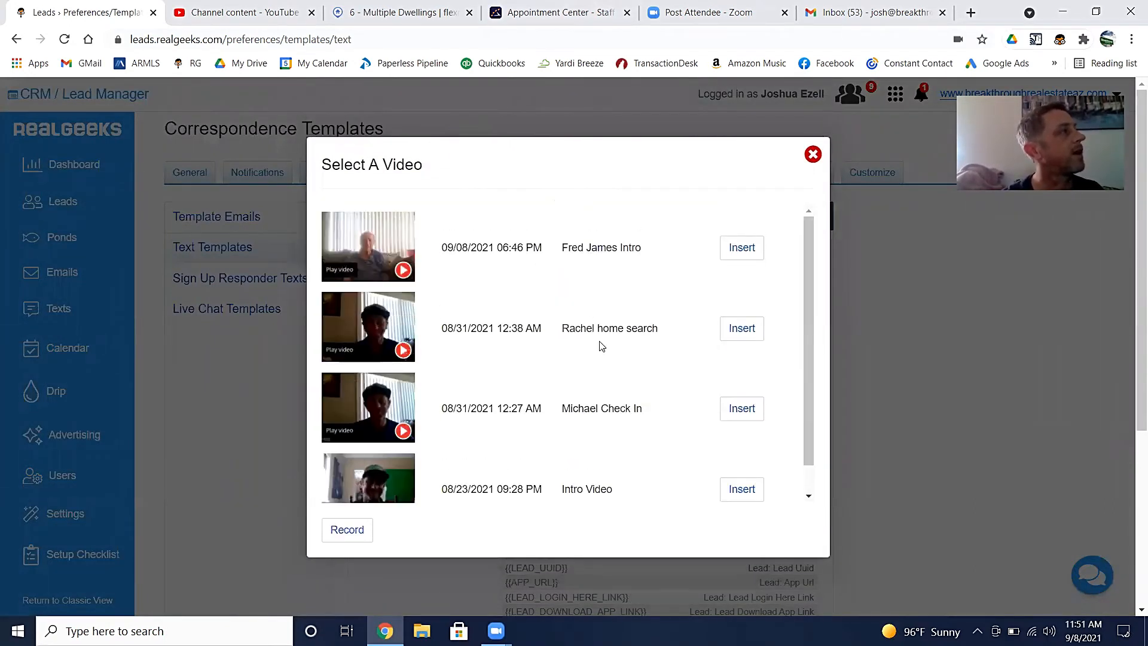
scroll(600, 342, down, 1)
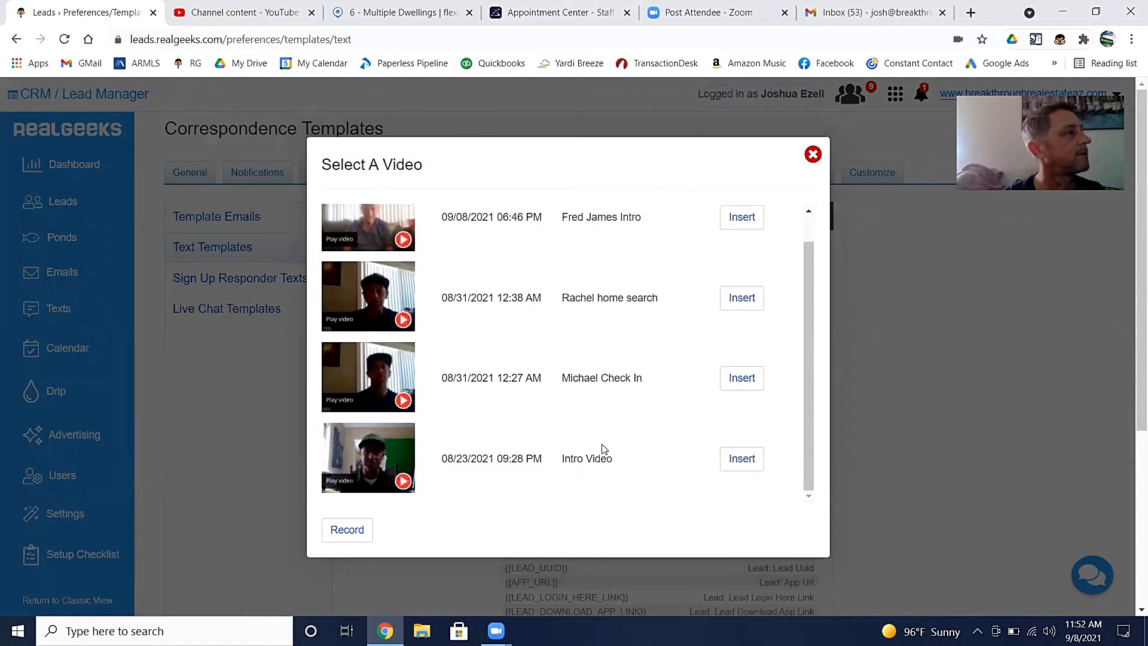
click(741, 460)
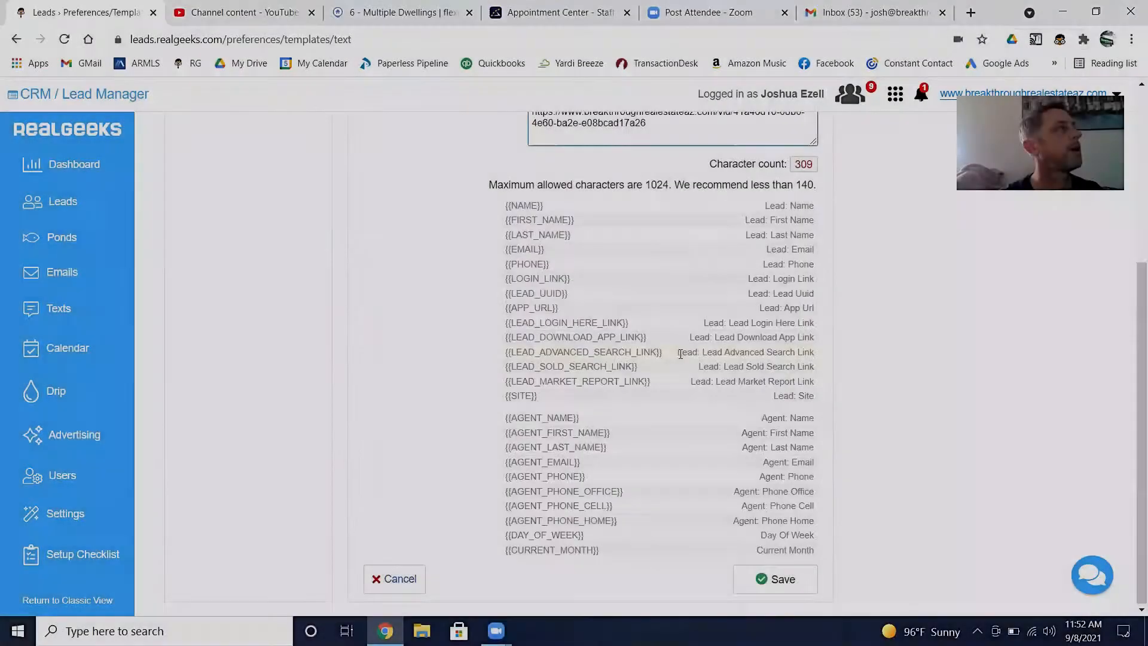
scroll(680, 346, up, 3)
scroll(706, 383, down, 3)
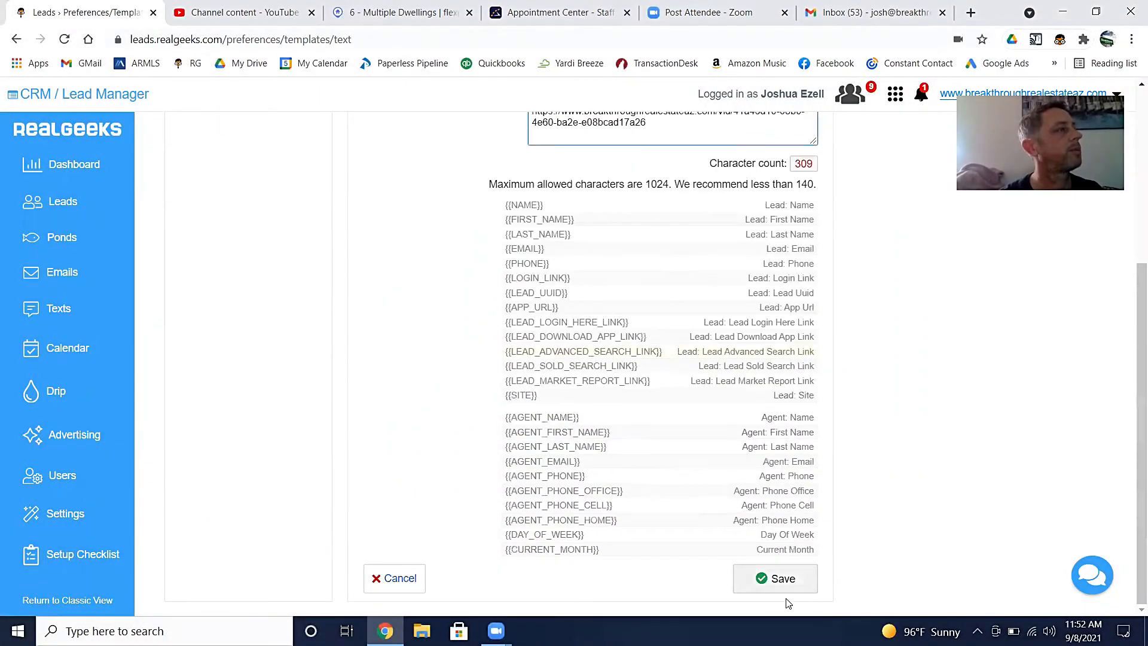
click(766, 578)
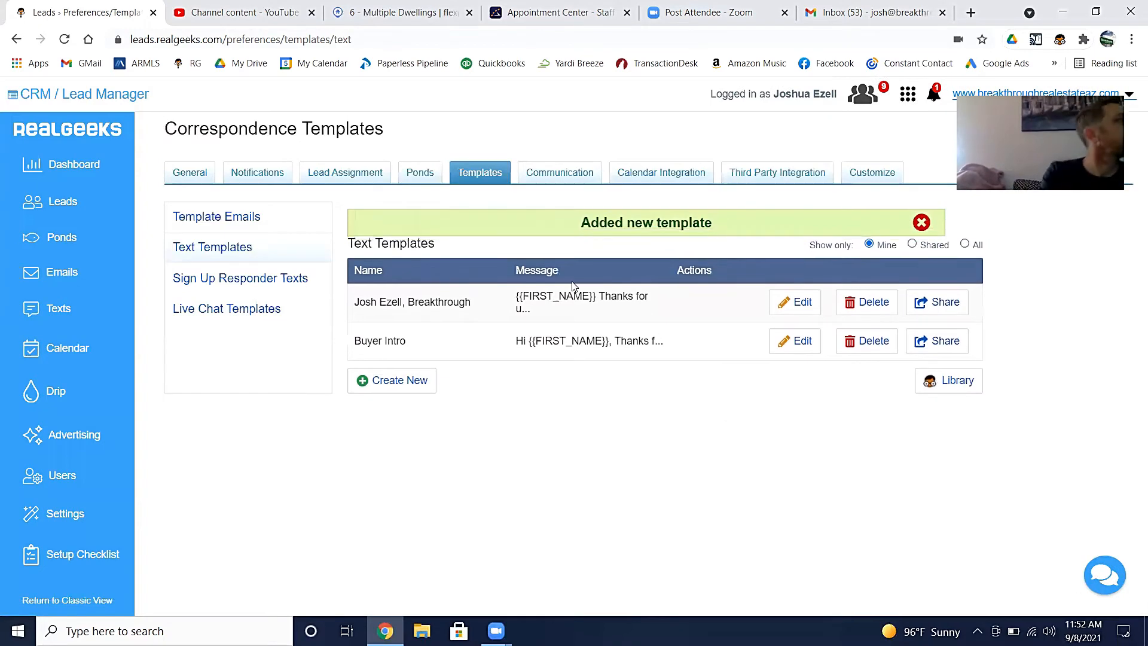
- Open the agent's Breakthrough Real Estate email template for editing and set its subject to "Homes in the Phoenix Area"
click(191, 218)
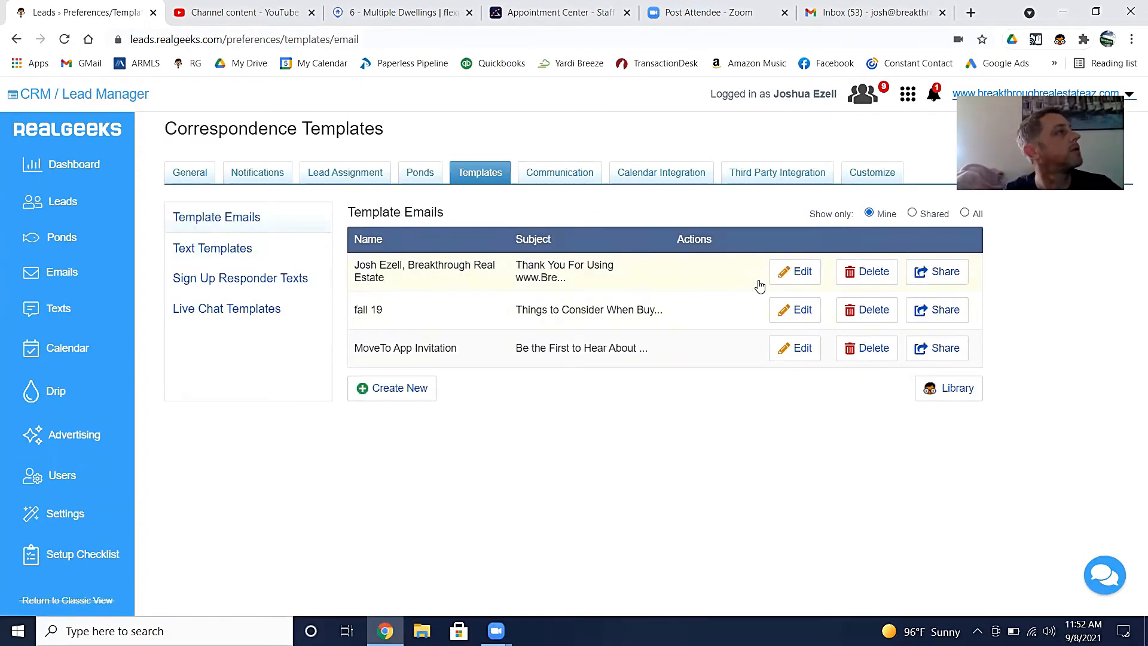
click(801, 273)
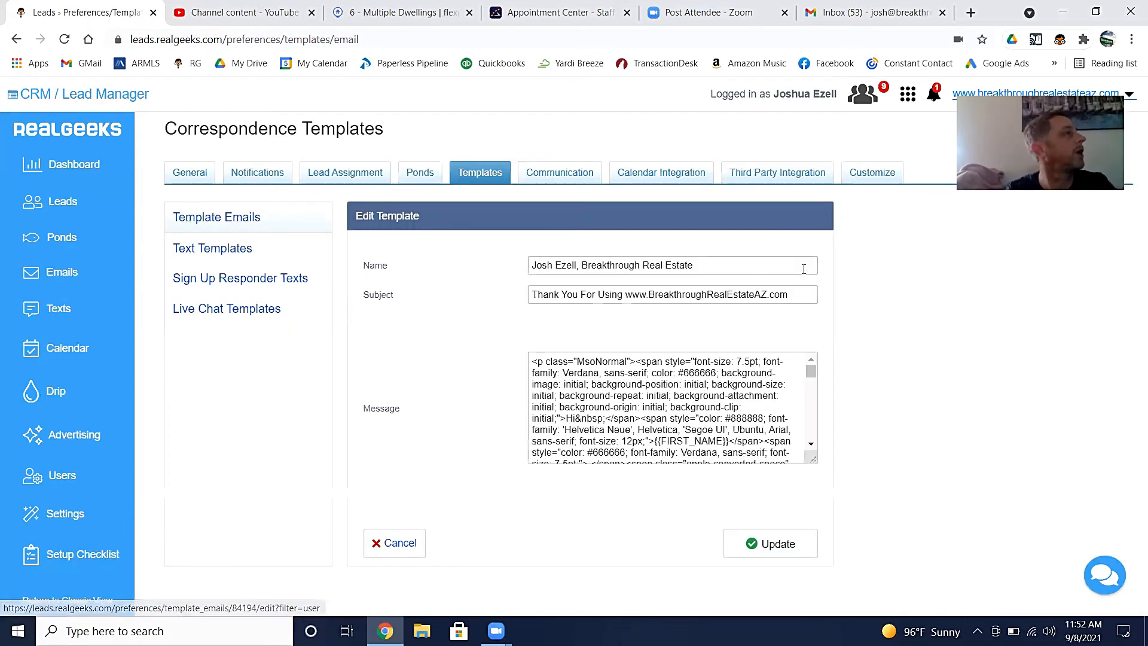
drag(788, 294, 402, 300)
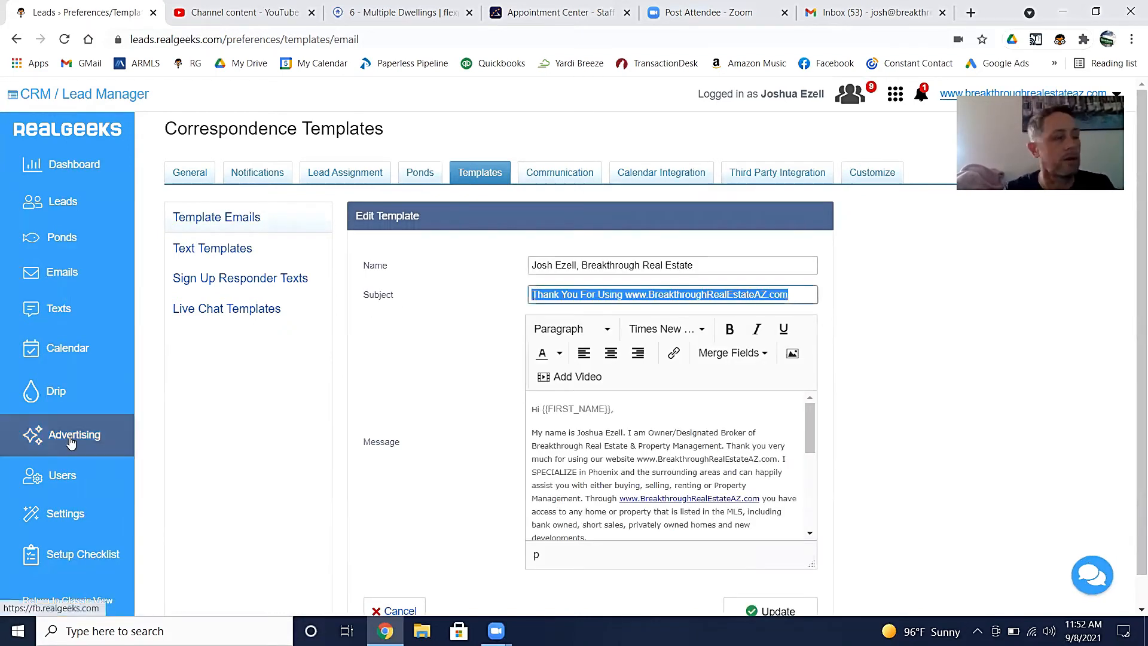
text(Homes in ha)
key(BackSpace)
text(the )
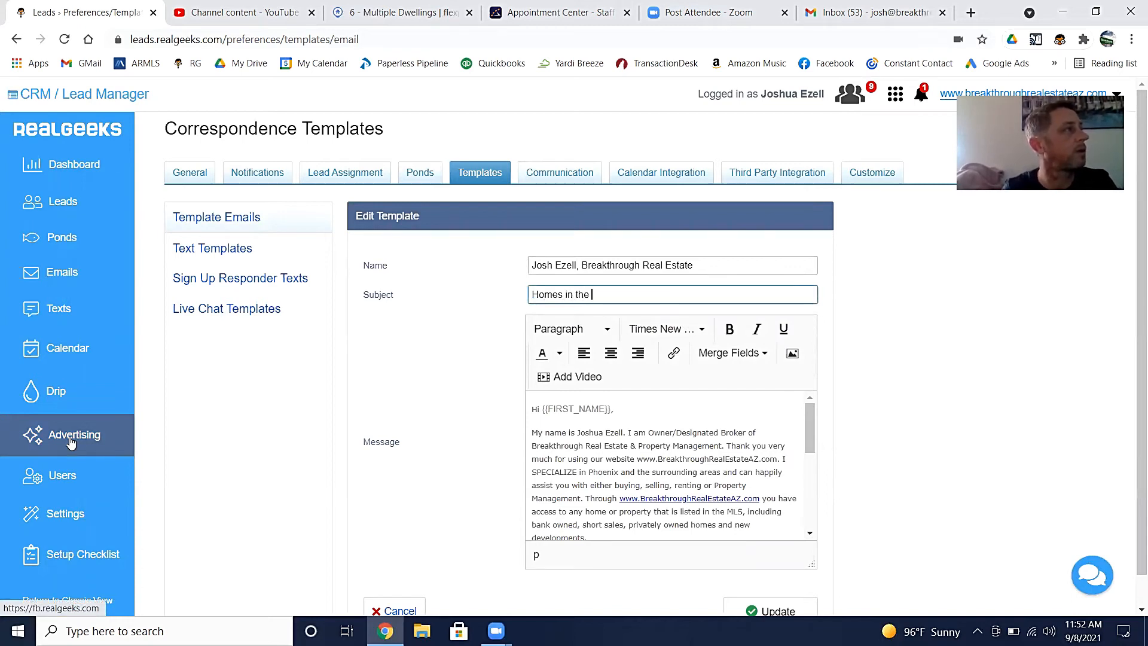
text(P)
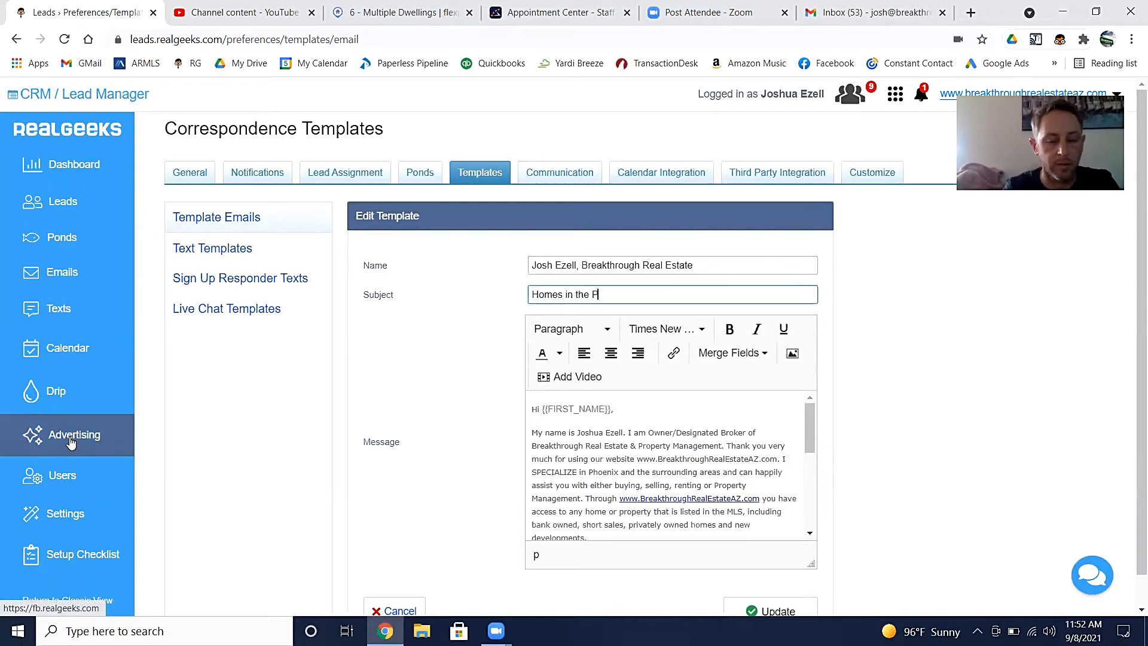
text(hoenix Area)
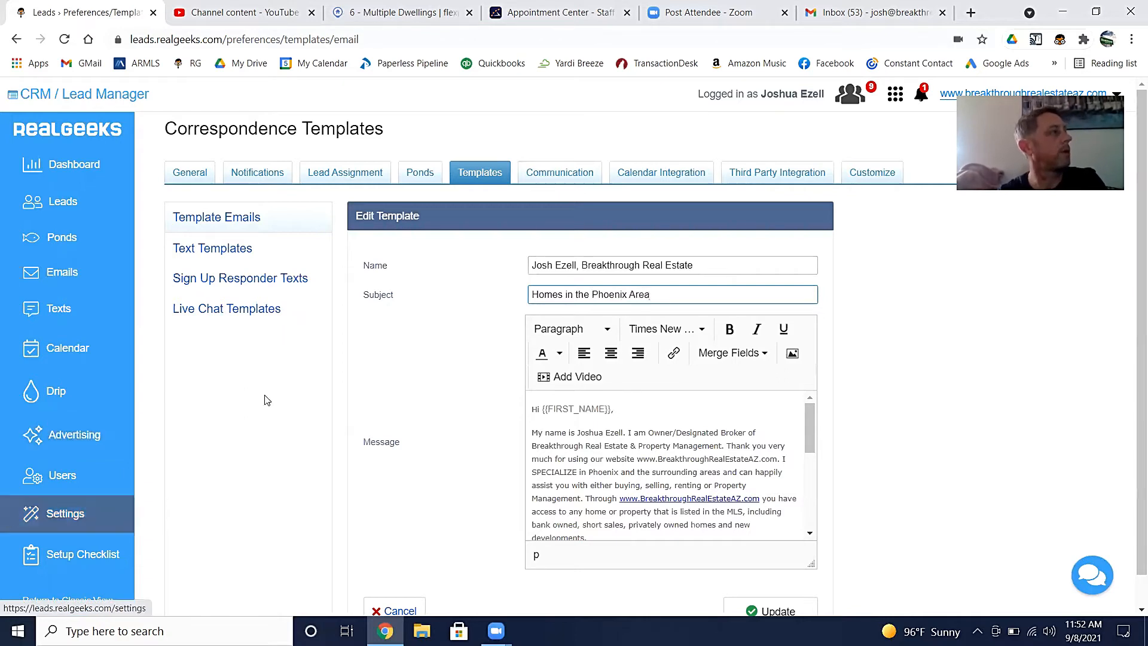
- Insert the existing "Intro Video" on a new line above the greeting in the email message and update the template
click(532, 408)
key(Return)
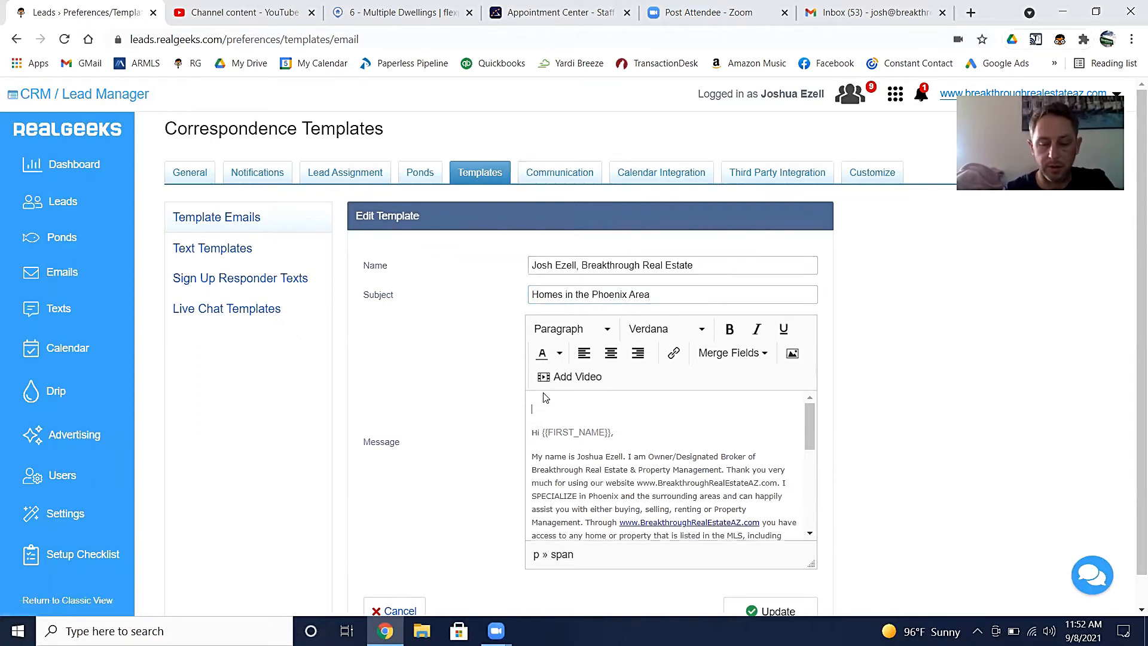
click(588, 378)
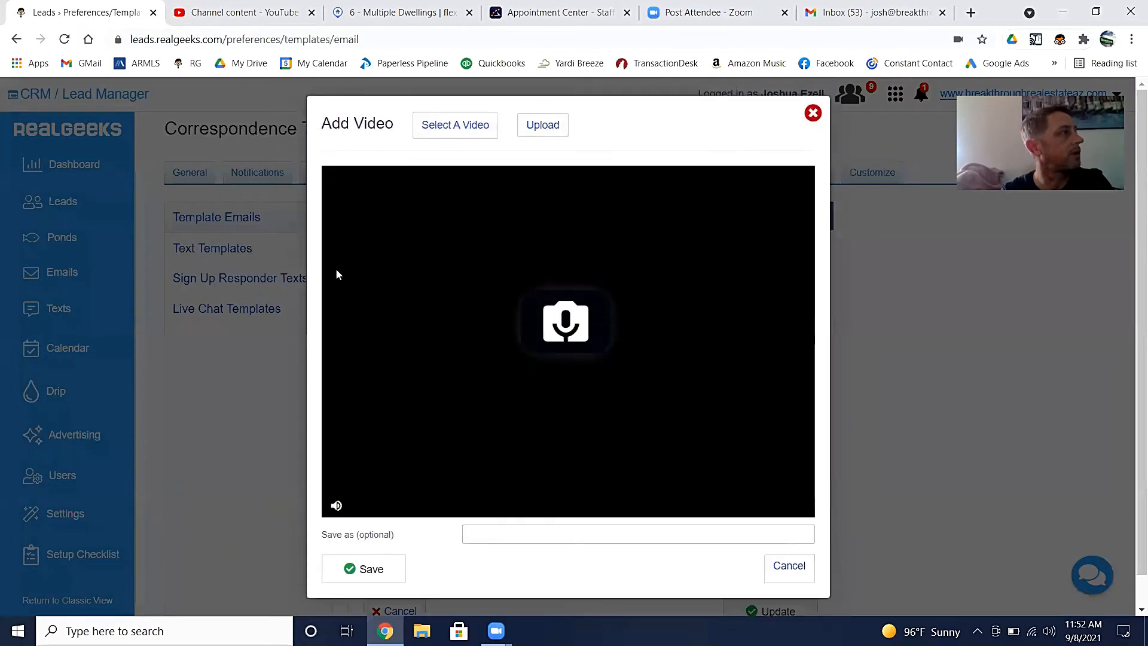
click(452, 125)
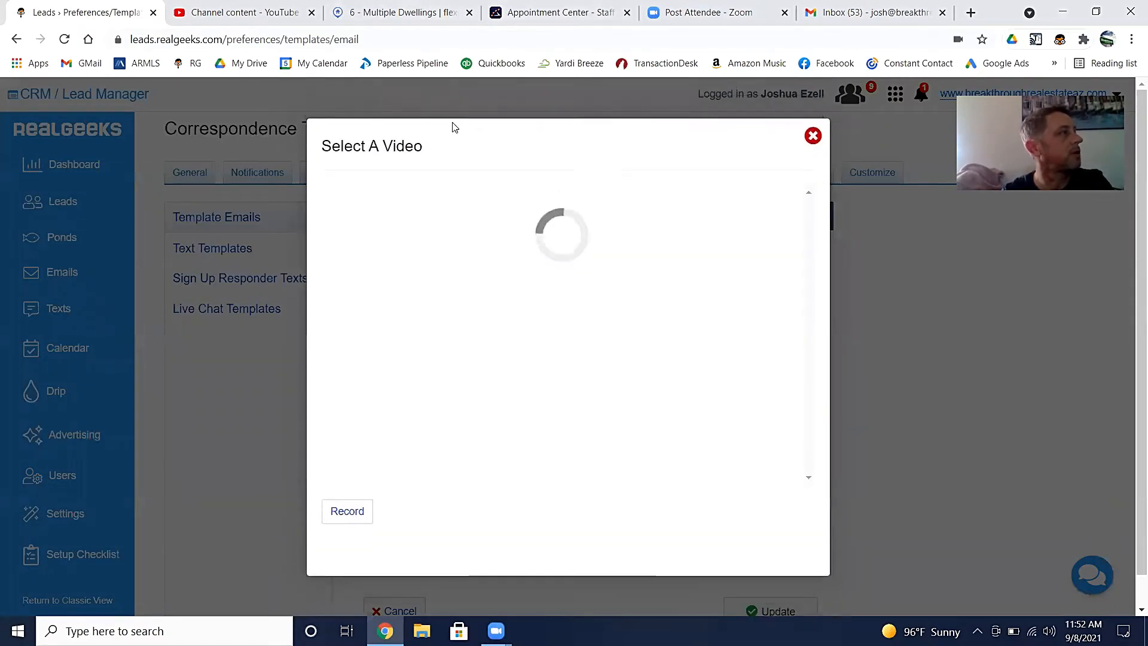
scroll(572, 540, down, 1)
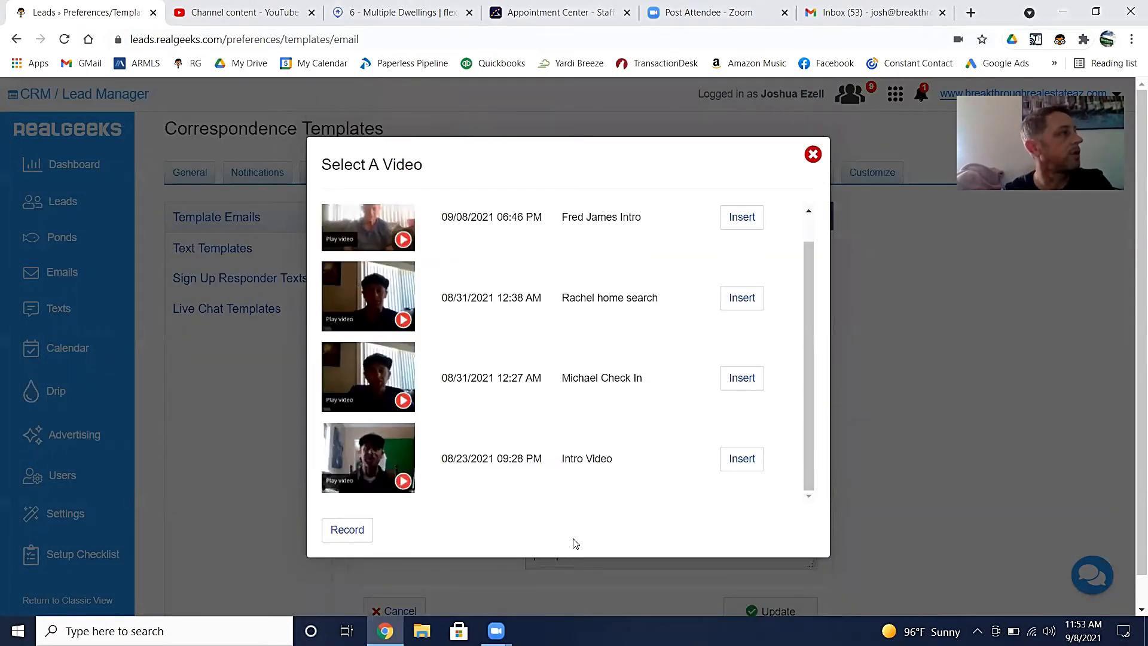
click(742, 460)
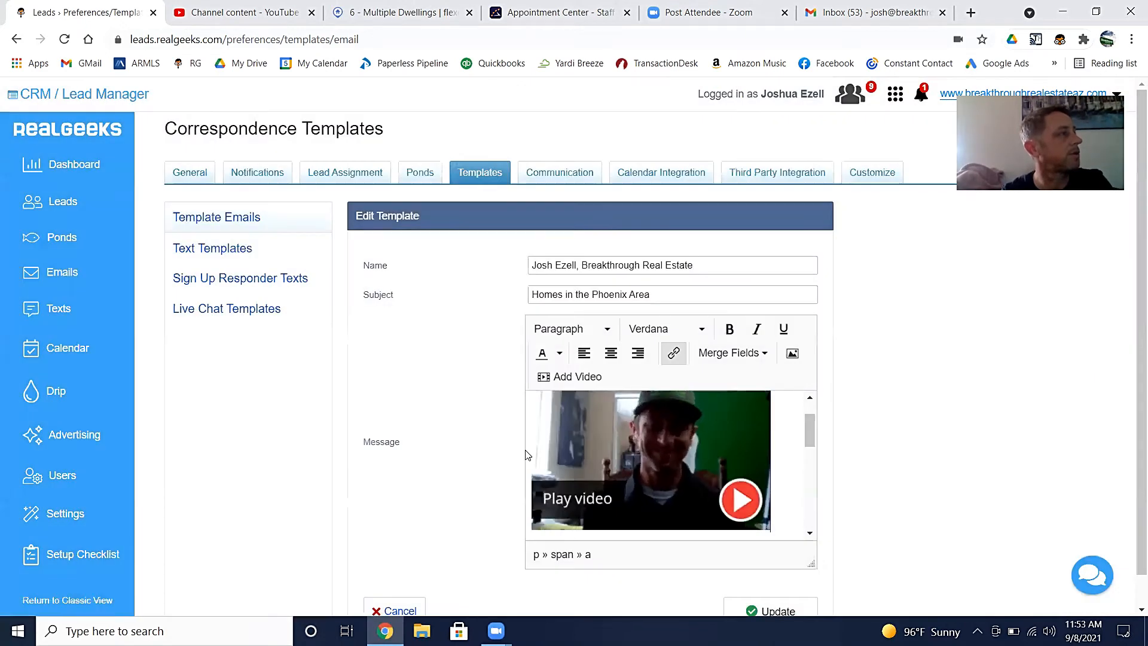
scroll(532, 455, down, 5)
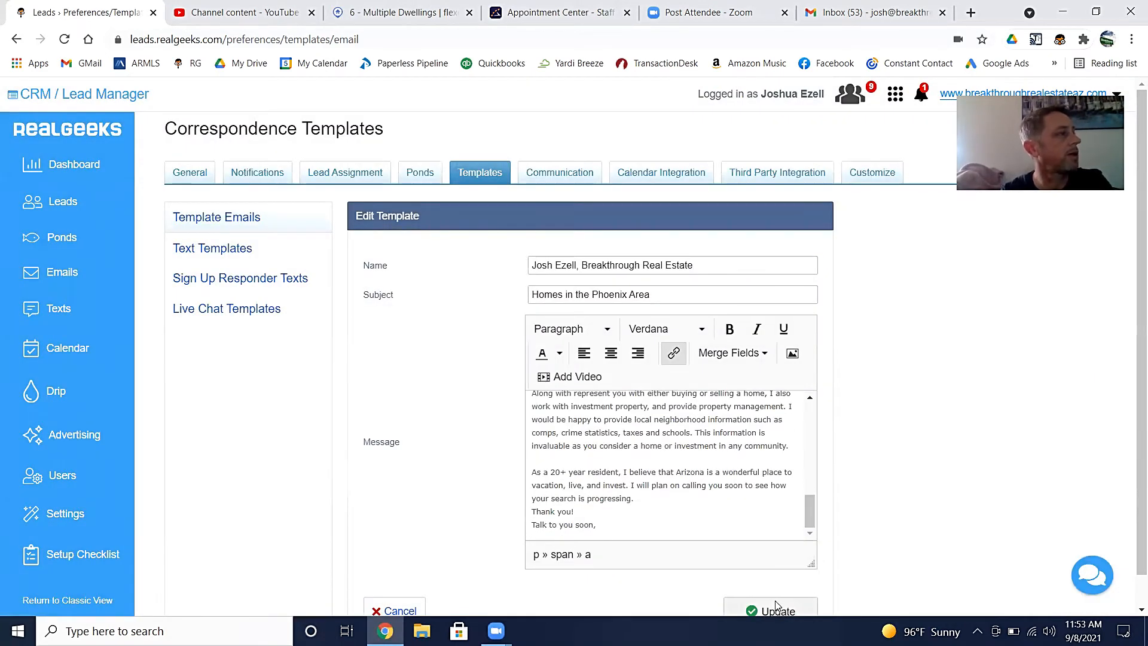
click(773, 605)
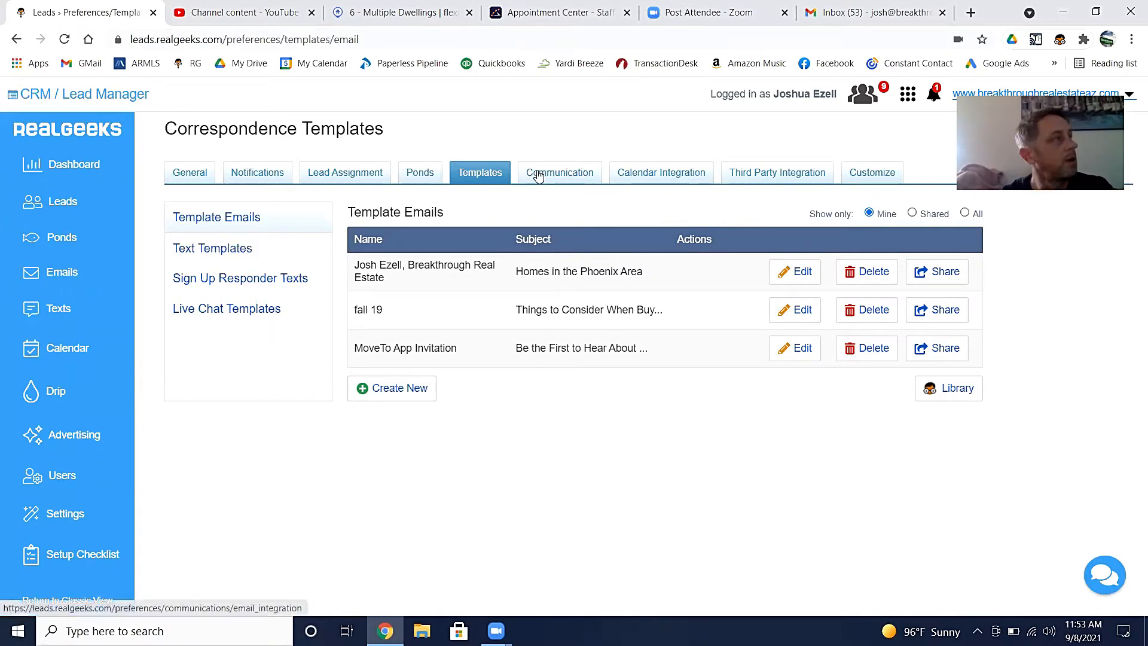
- Review the text templates, email integration, third-party integrations and general contact settings of the CRM
click(195, 248)
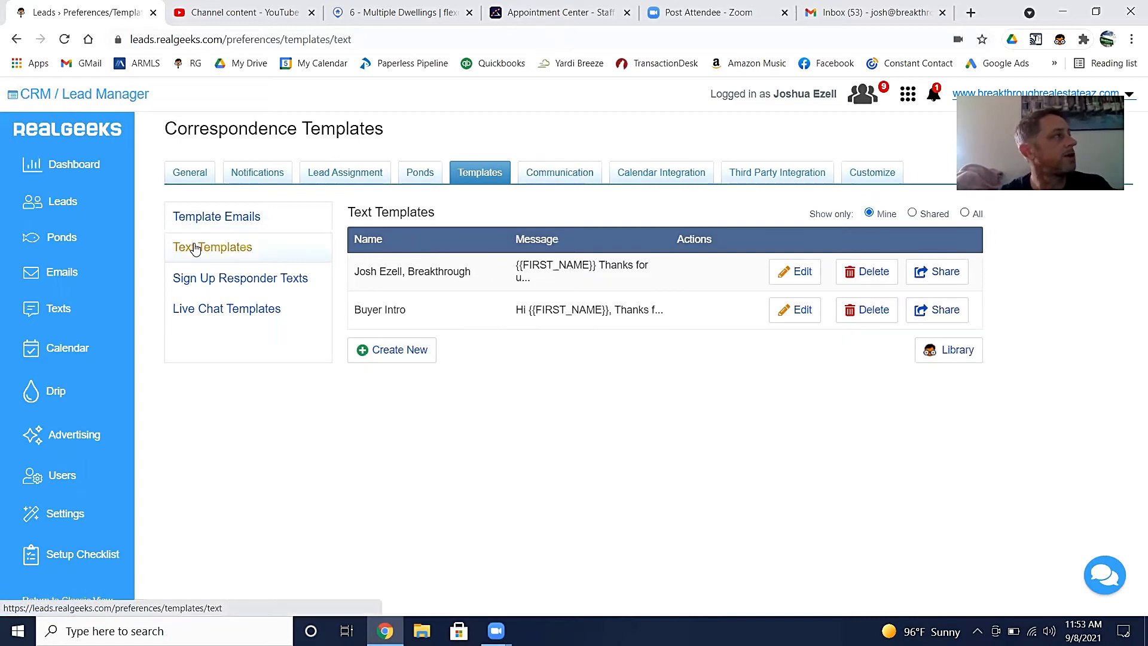
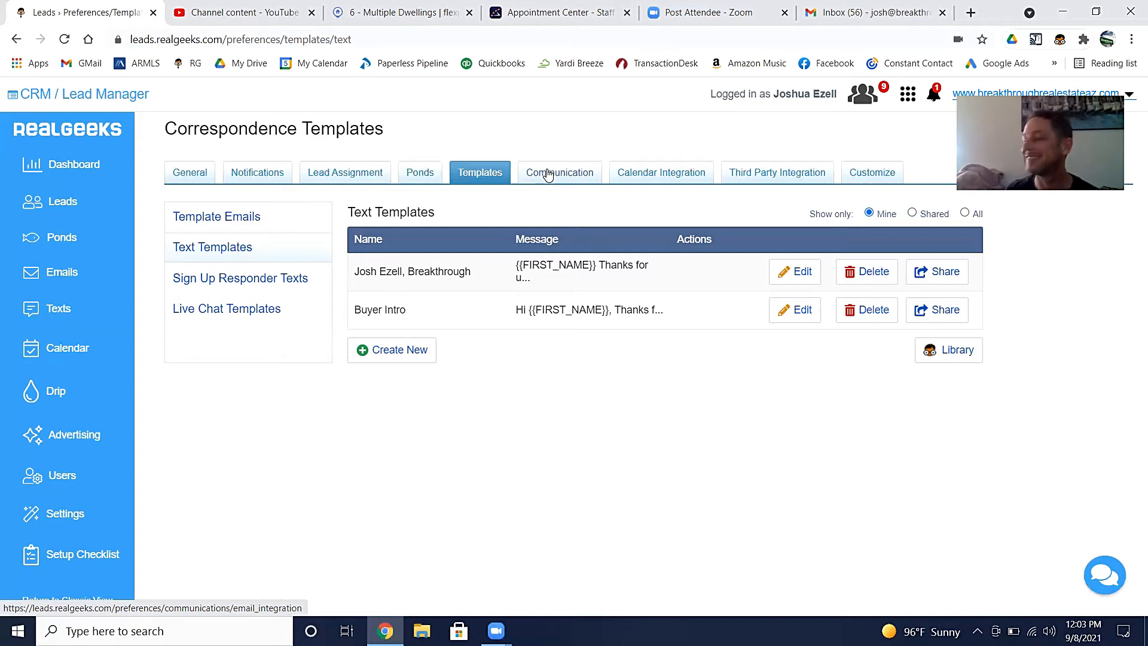
click(569, 174)
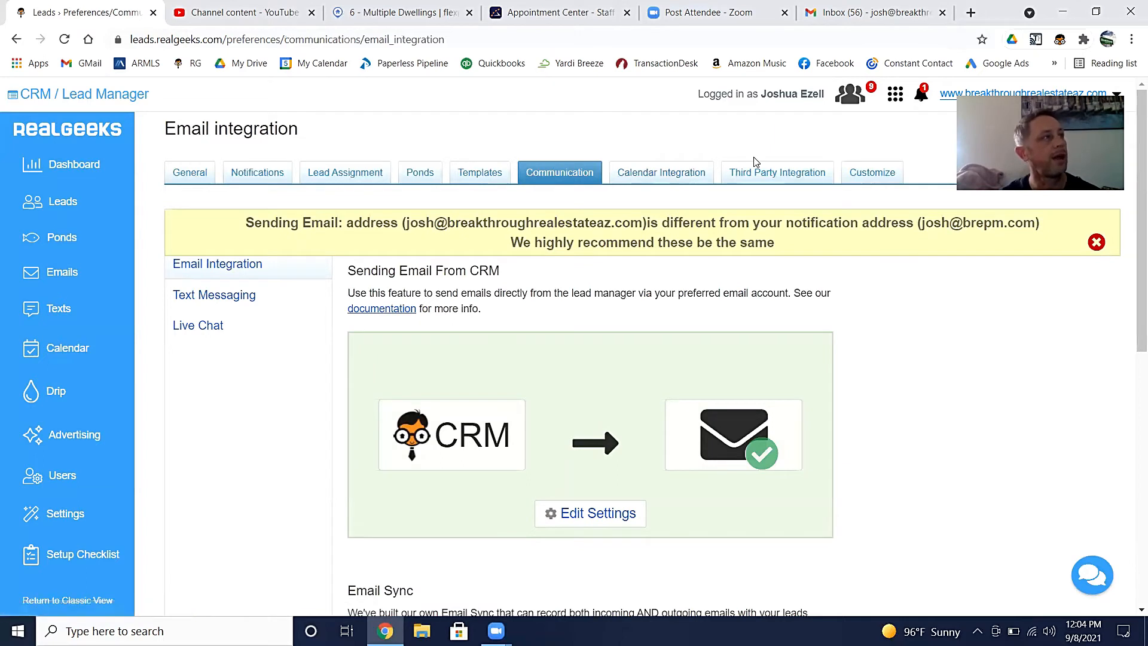
click(757, 175)
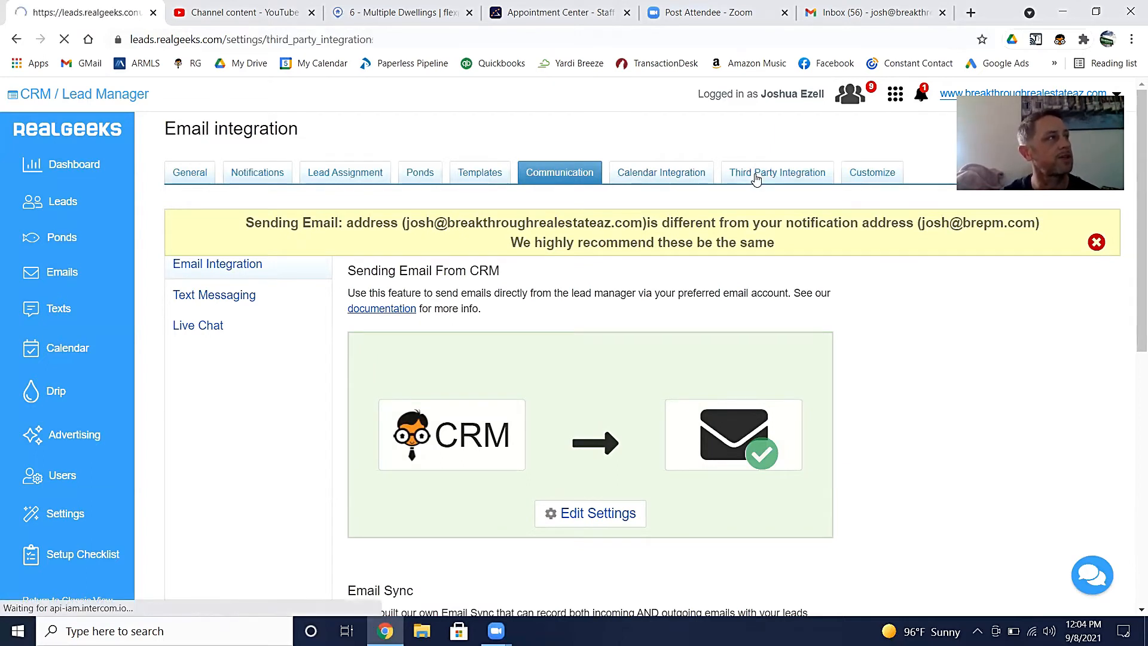
scroll(315, 503, down, 3)
scroll(315, 502, up, 3)
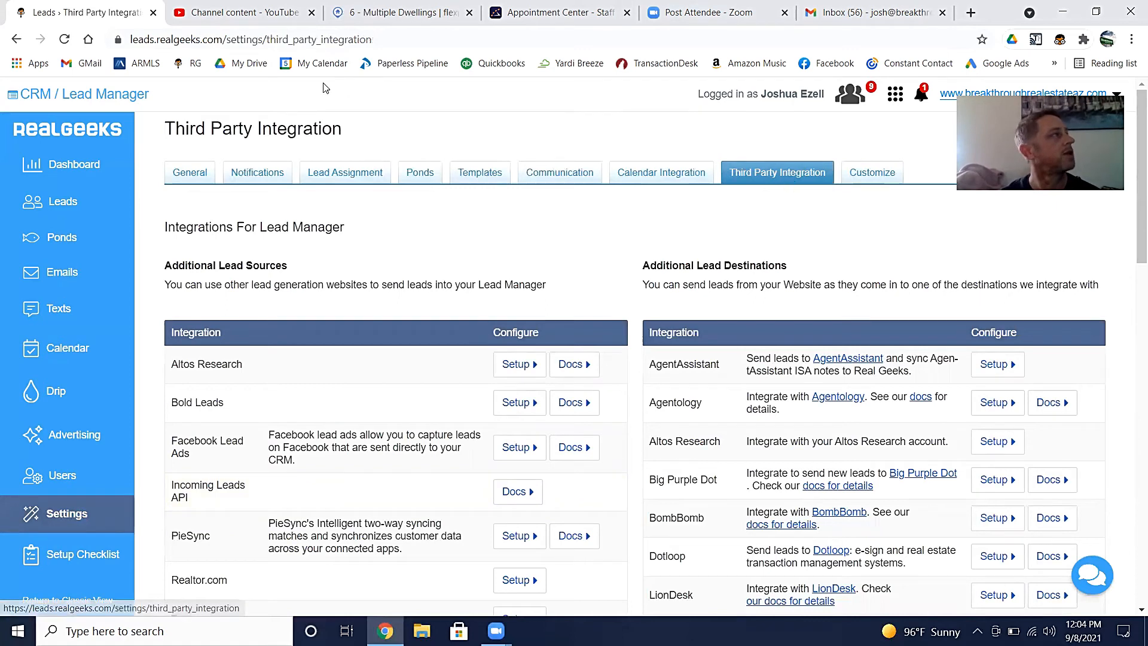
click(176, 180)
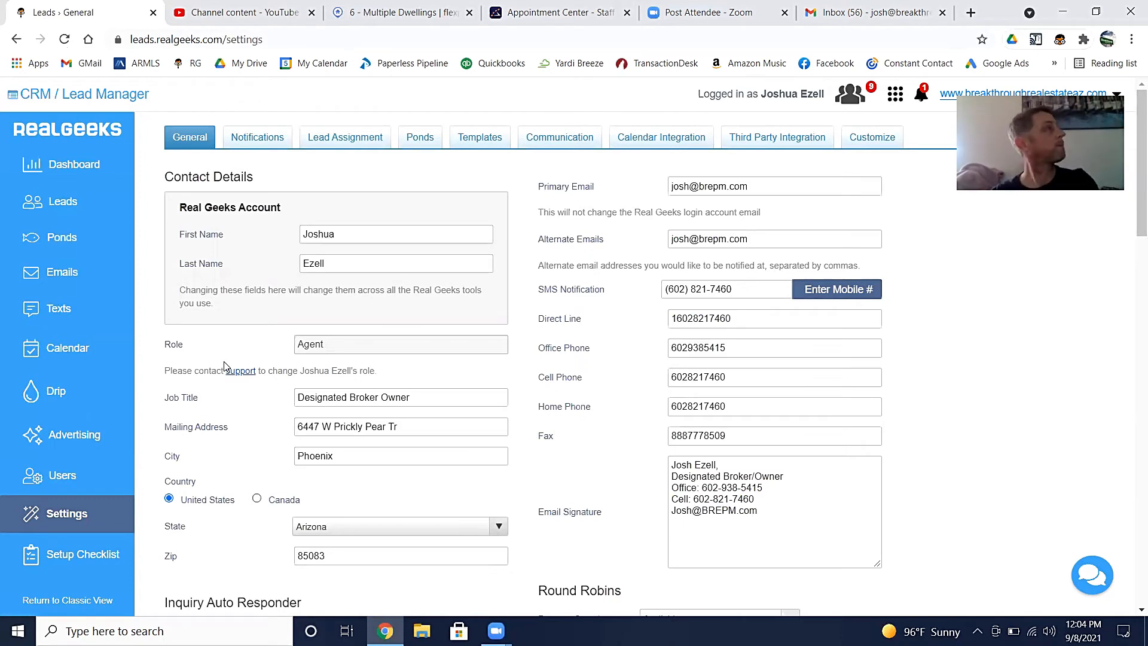
- Show my new leads sorted by active date and open the record of the most recently active lead
click(60, 206)
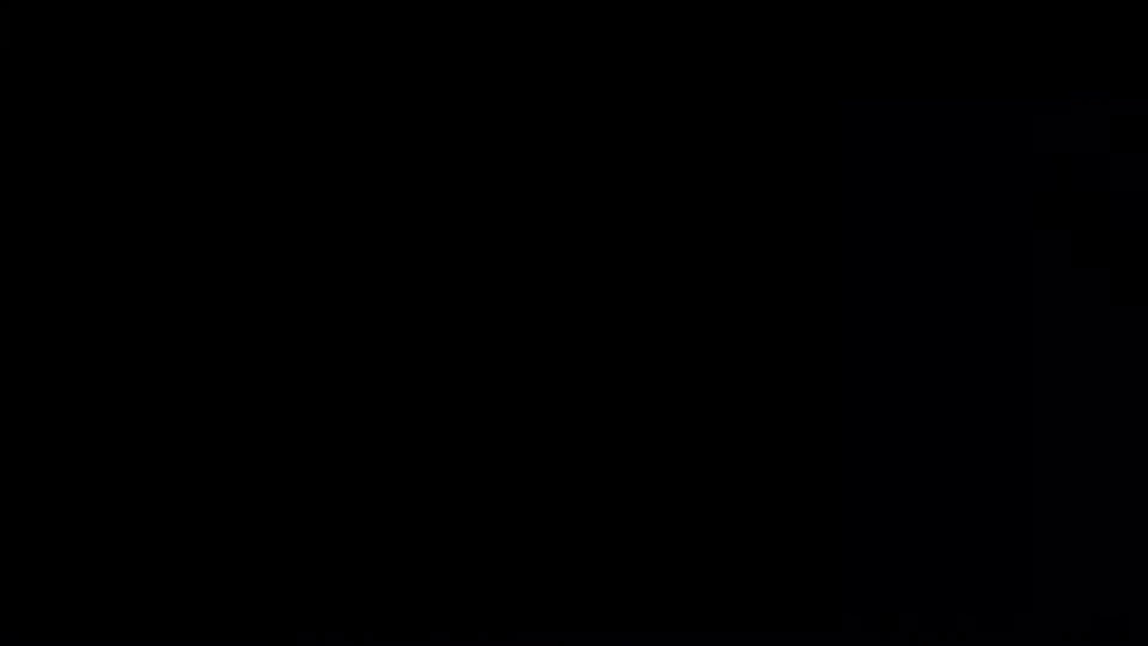
click(369, 182)
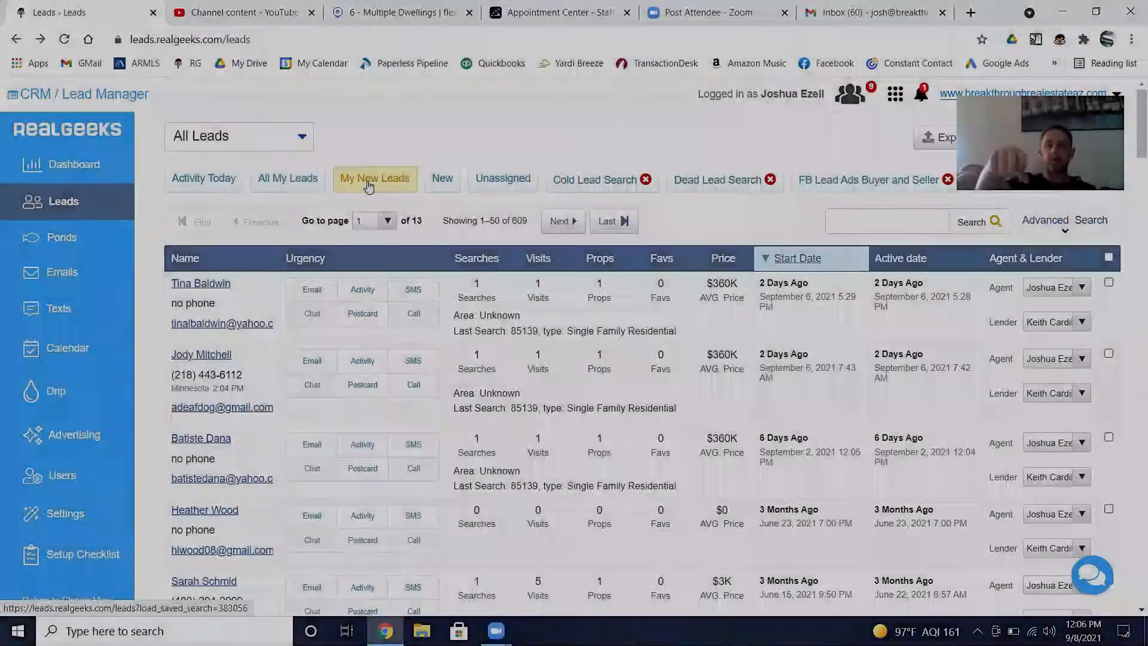
click(893, 256)
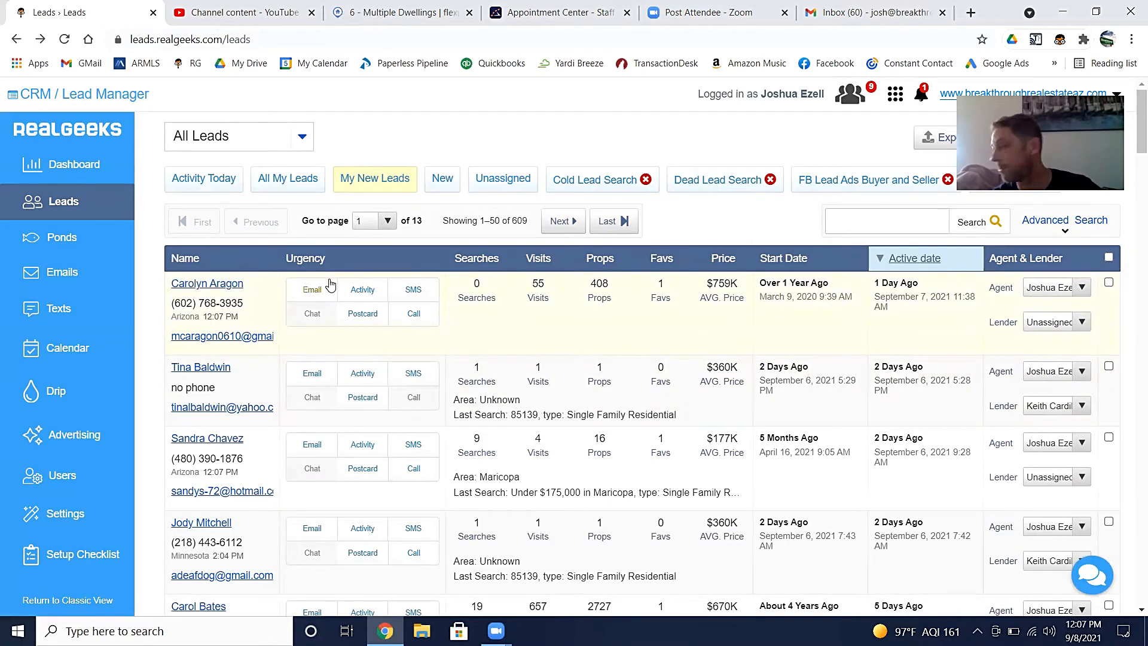
click(198, 285)
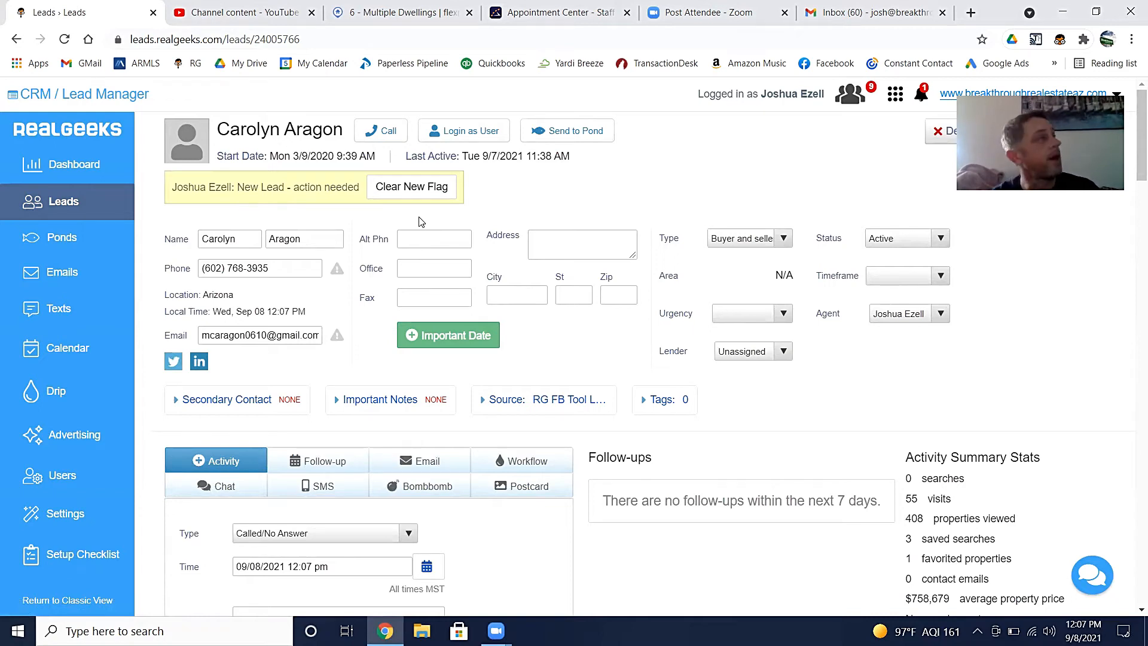
- Examine the lead's contact details and activity section, and look up the lead's Twitter and LinkedIn profiles
scroll(419, 222, down, 1)
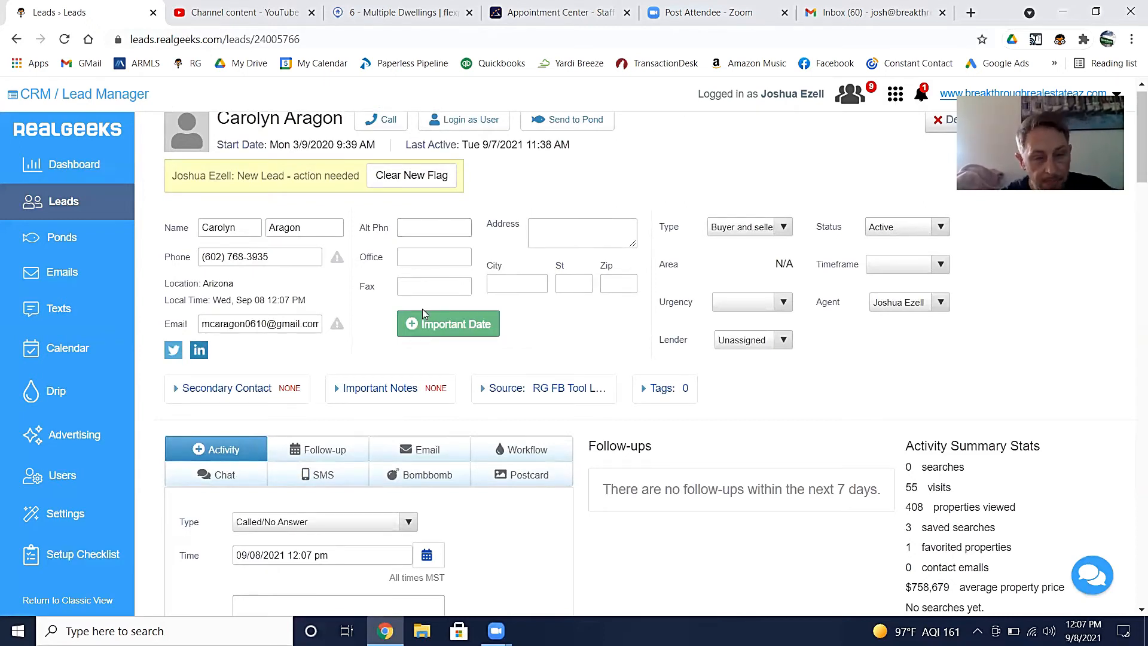
scroll(389, 405, down, 2)
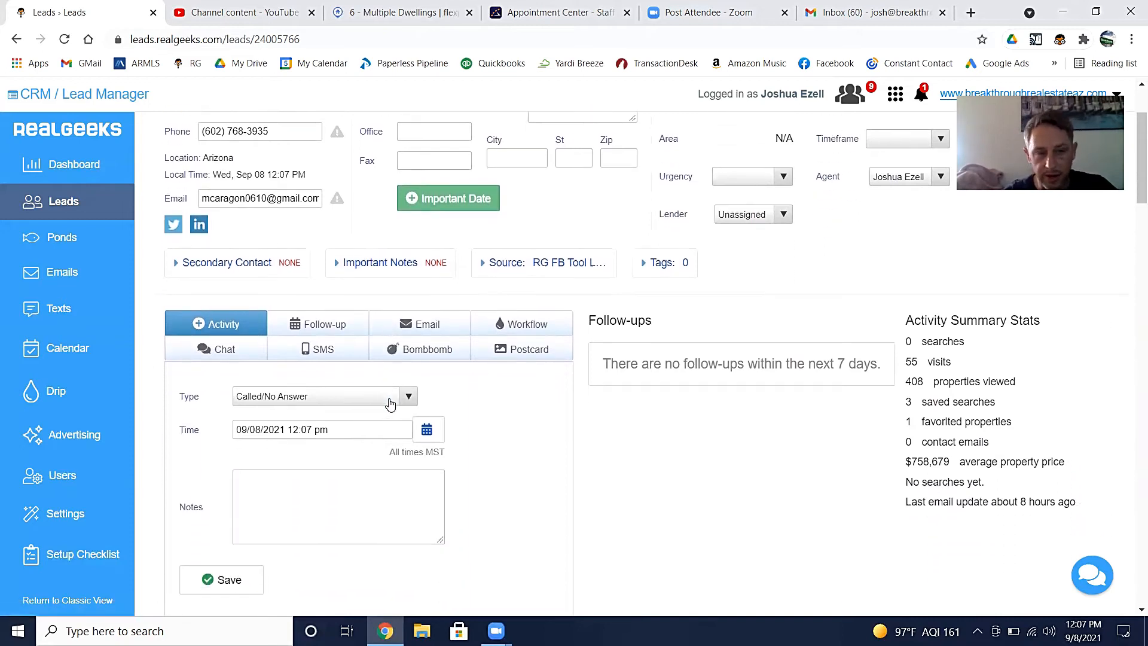
scroll(390, 405, up, 2)
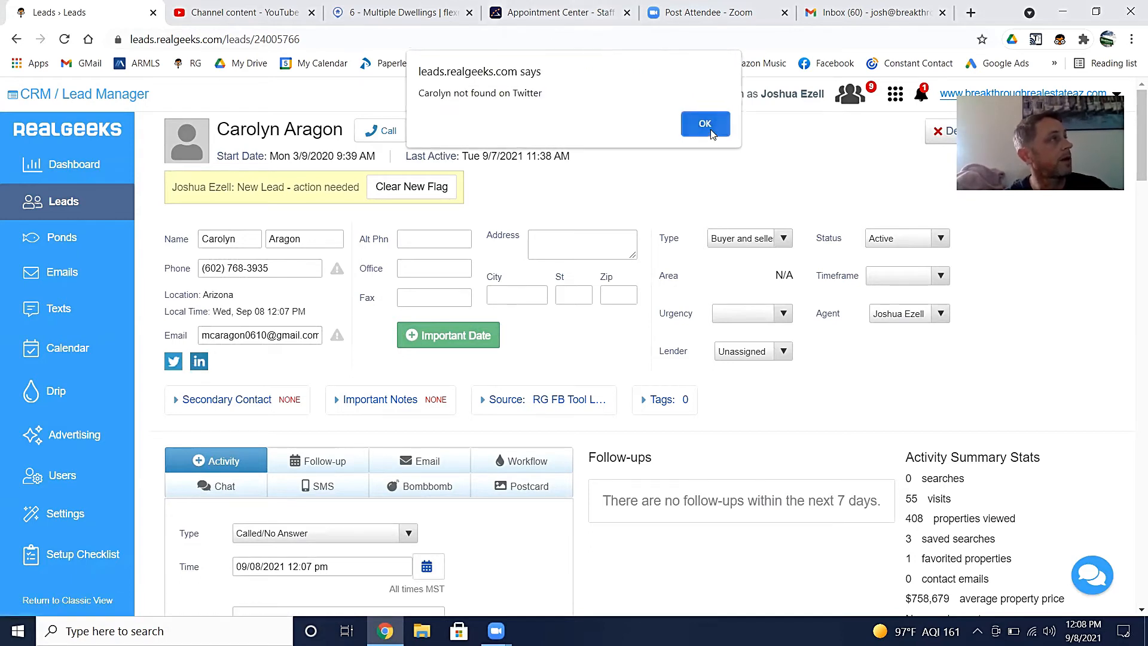
click(705, 124)
click(199, 363)
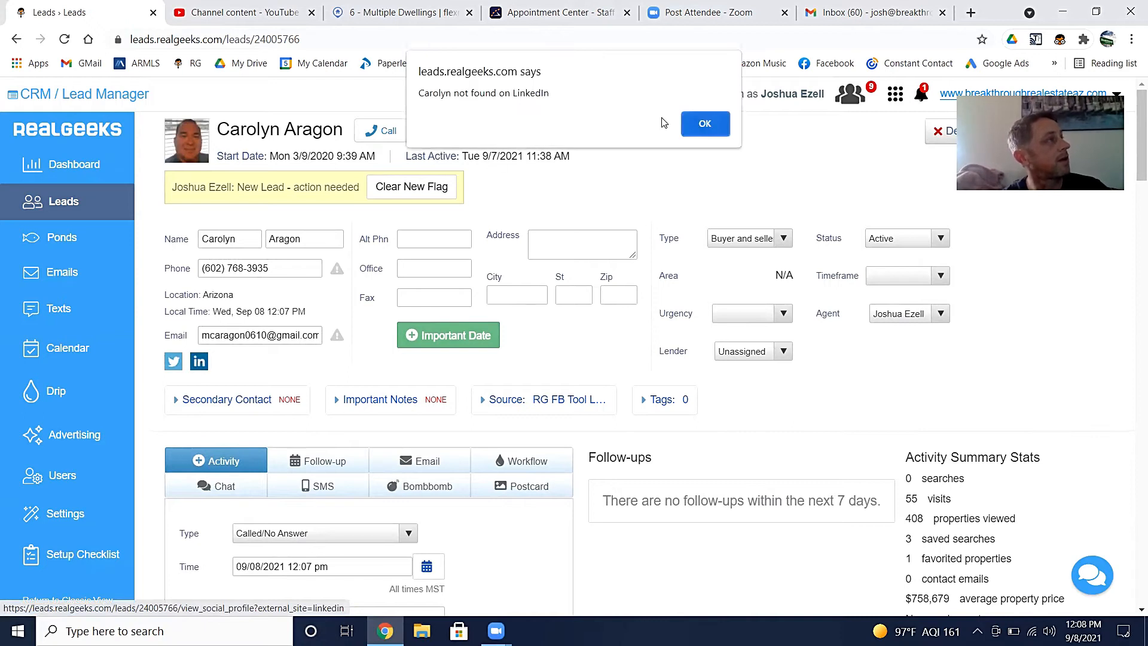
click(705, 124)
mouse_move(188, 140)
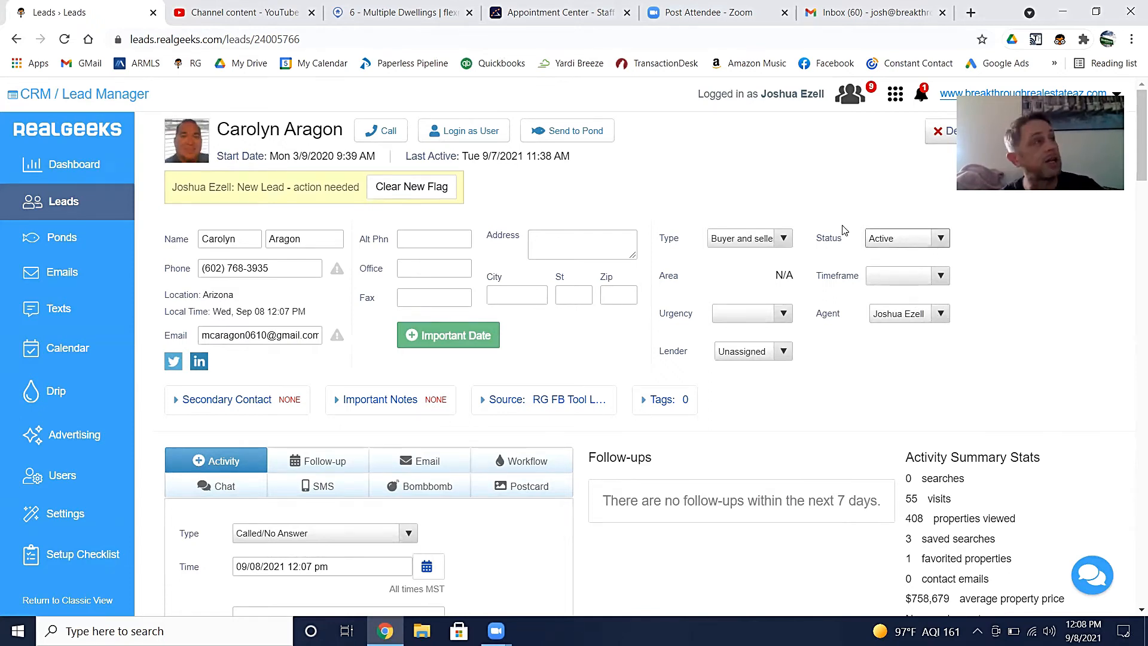
- Examine the available status and type options on the lead's record, keeping the status set to Active
click(890, 238)
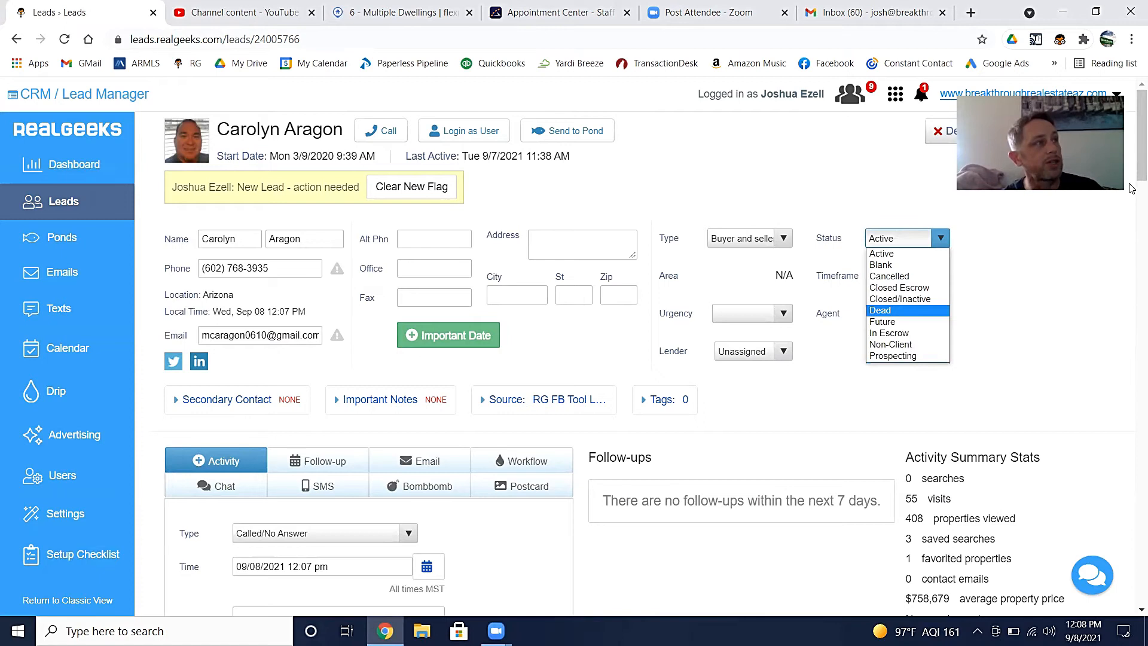
click(883, 254)
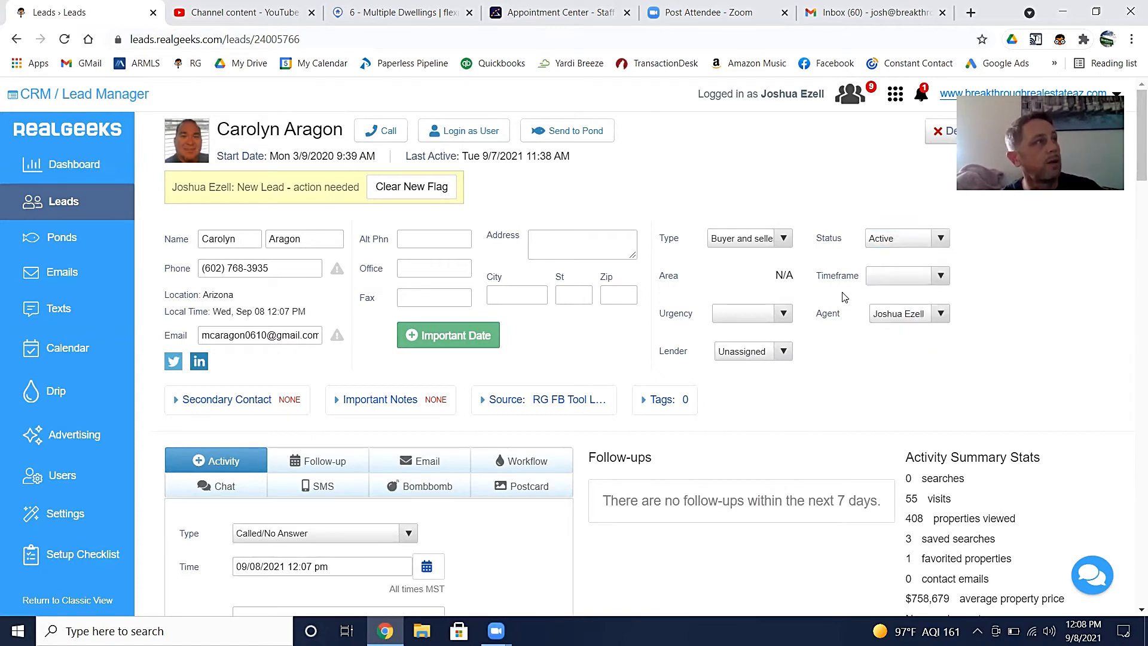
scroll(846, 326, down, 3)
scroll(845, 326, up, 3)
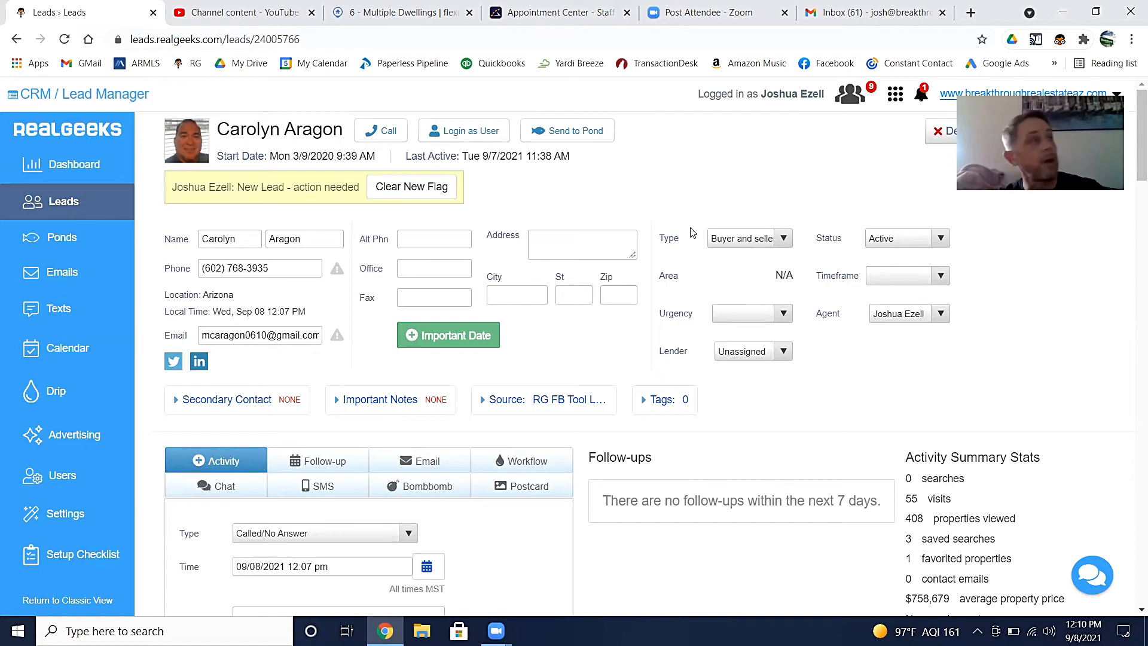
click(784, 242)
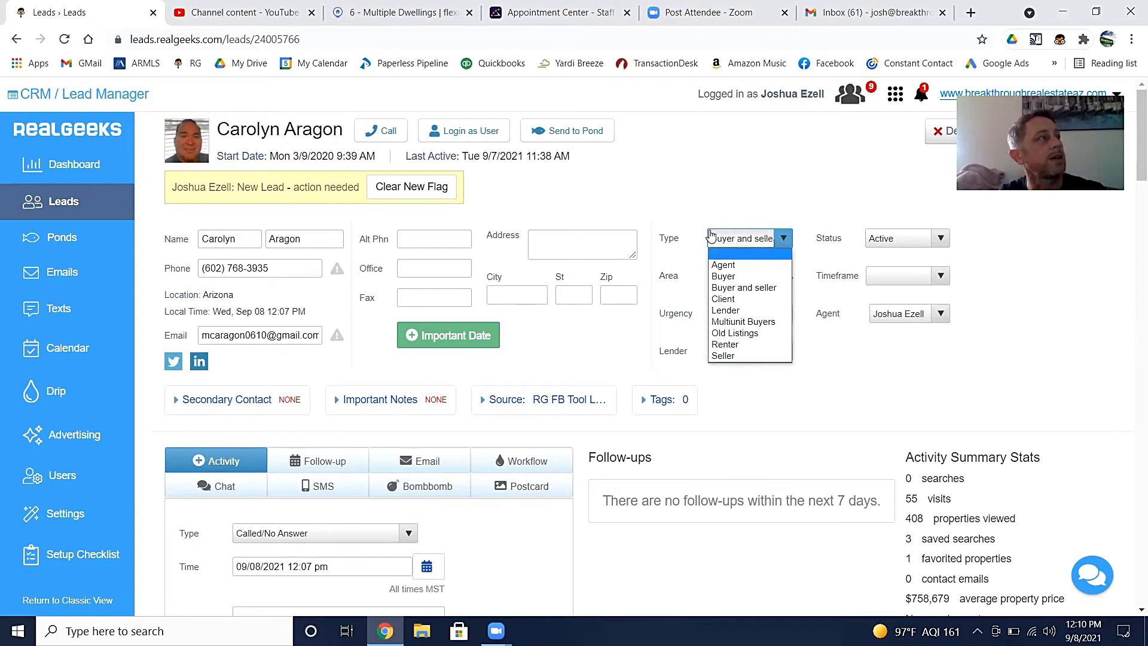
click(688, 264)
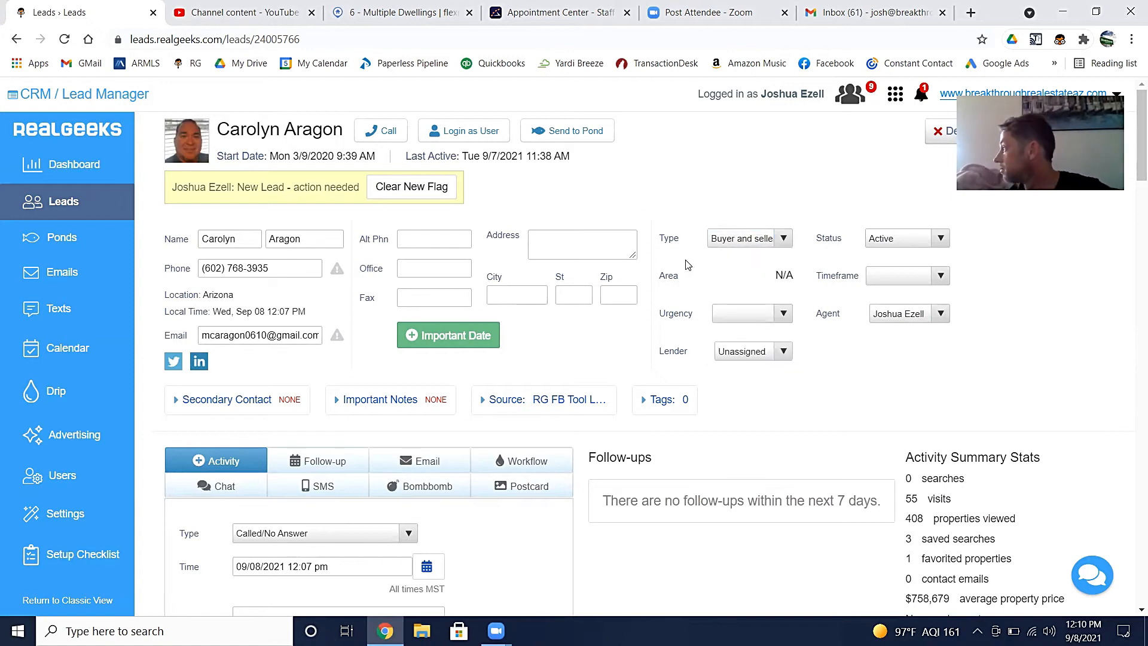
- Try the Blank status on the lead and return the status to Active
click(914, 239)
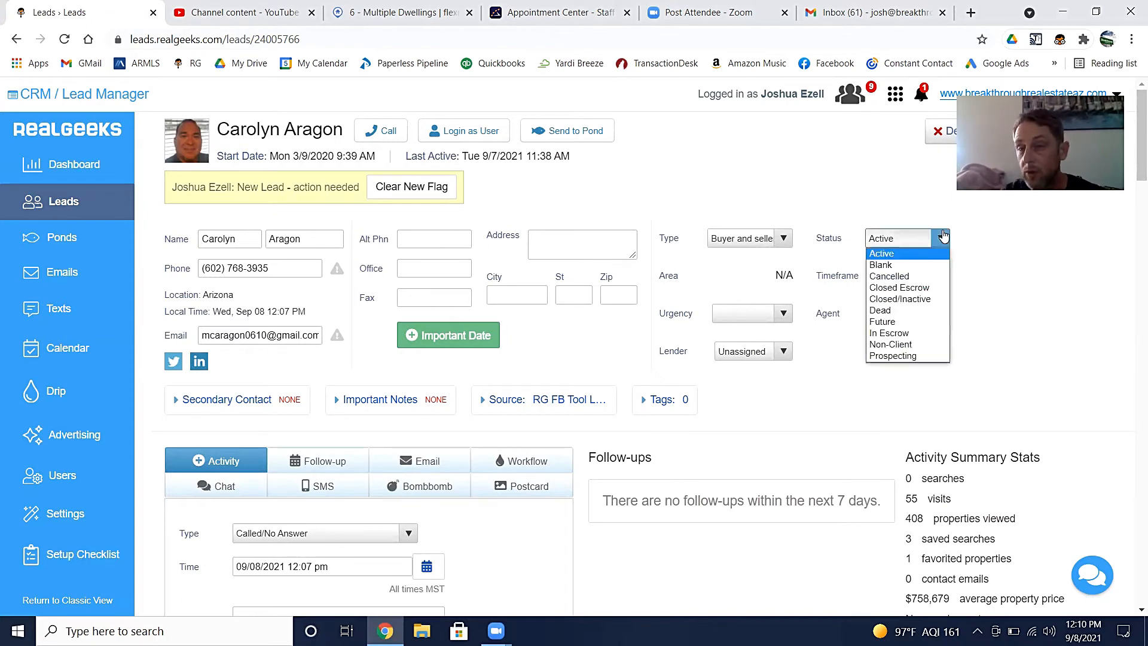
click(881, 266)
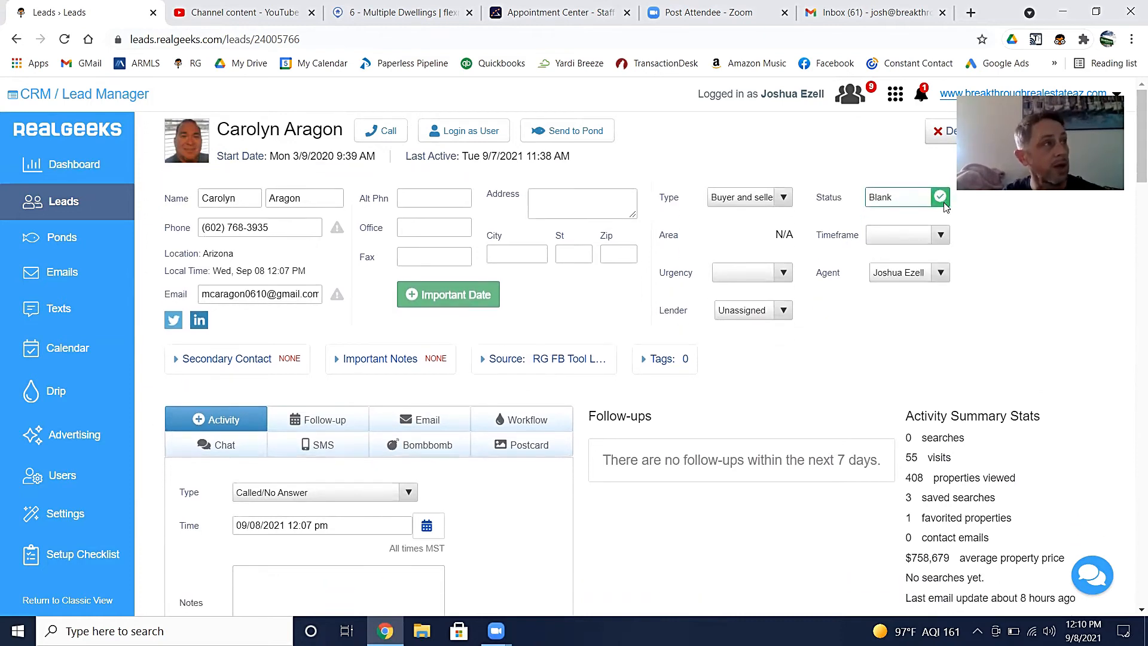
click(941, 201)
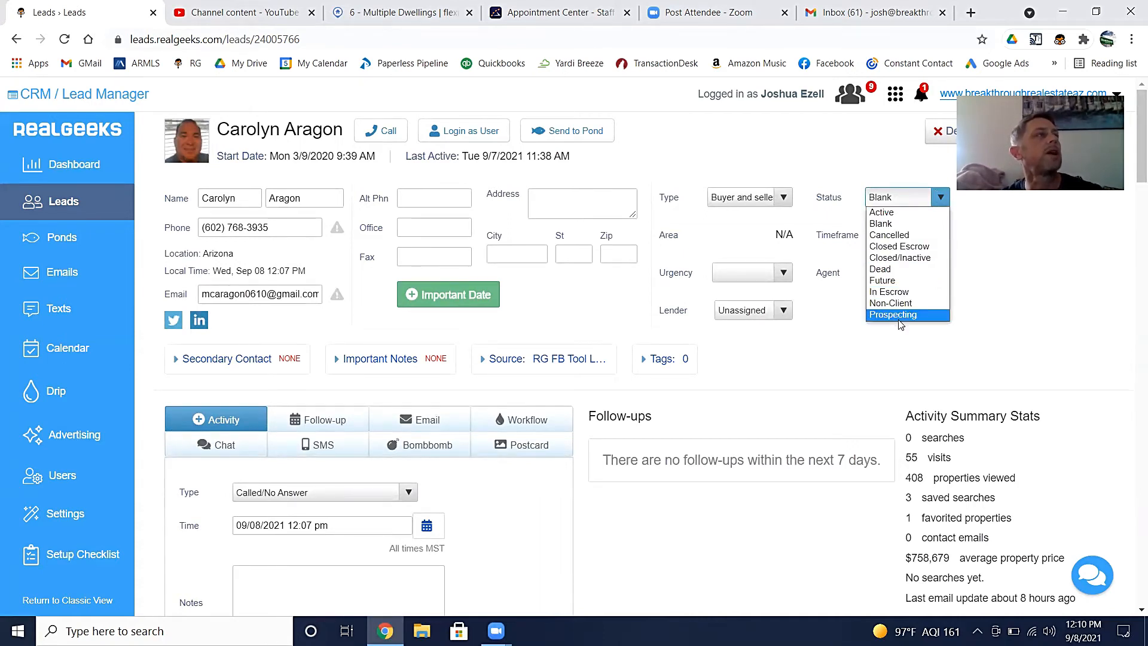
click(889, 213)
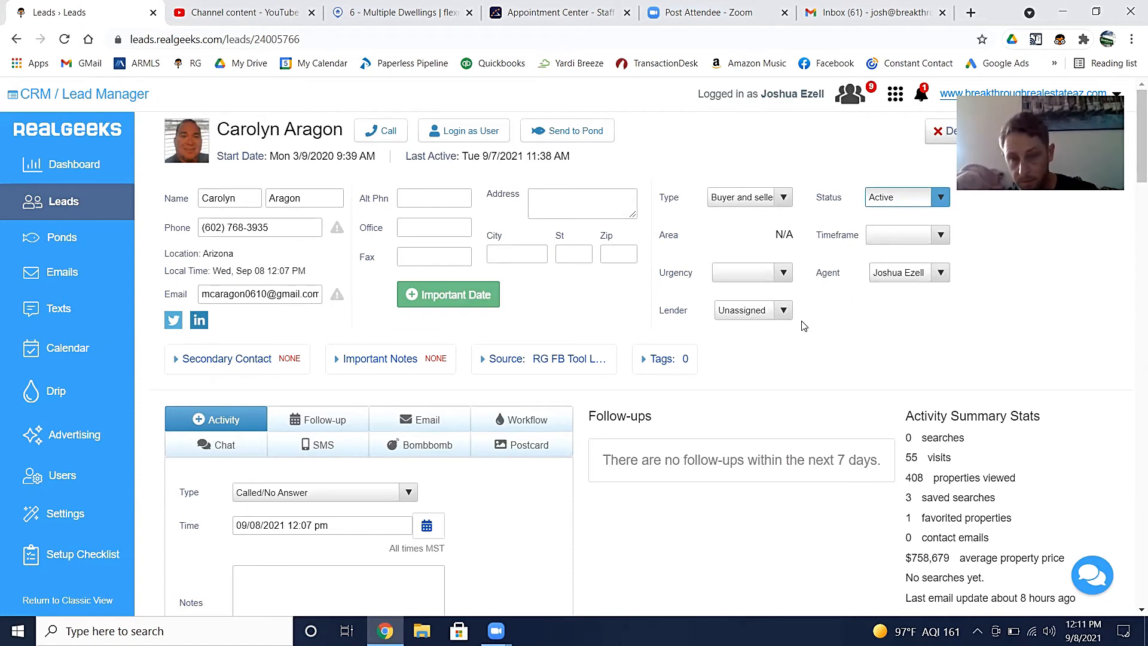
- Examine the urgency options available for the lead without choosing one
scroll(677, 245, down, 1)
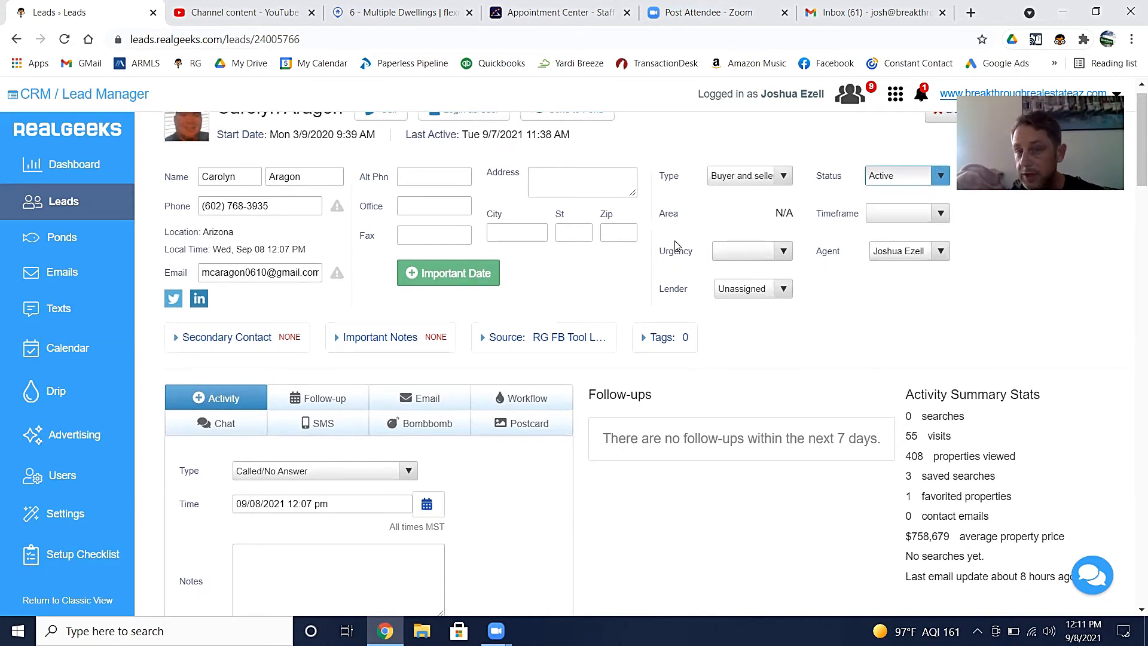
click(785, 251)
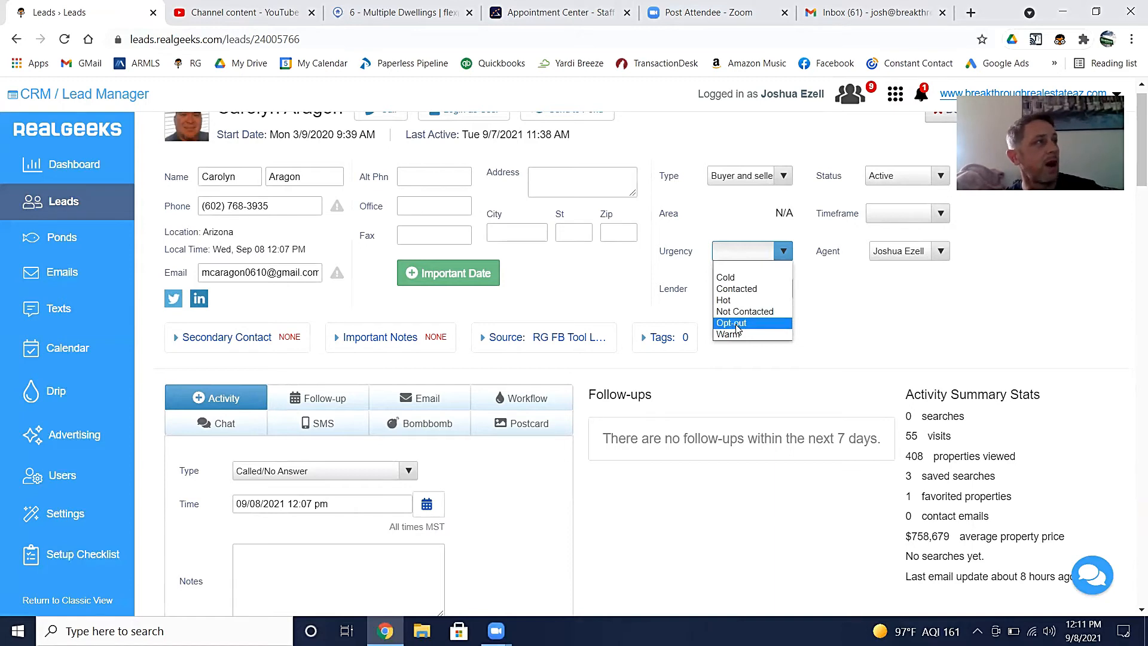
click(761, 359)
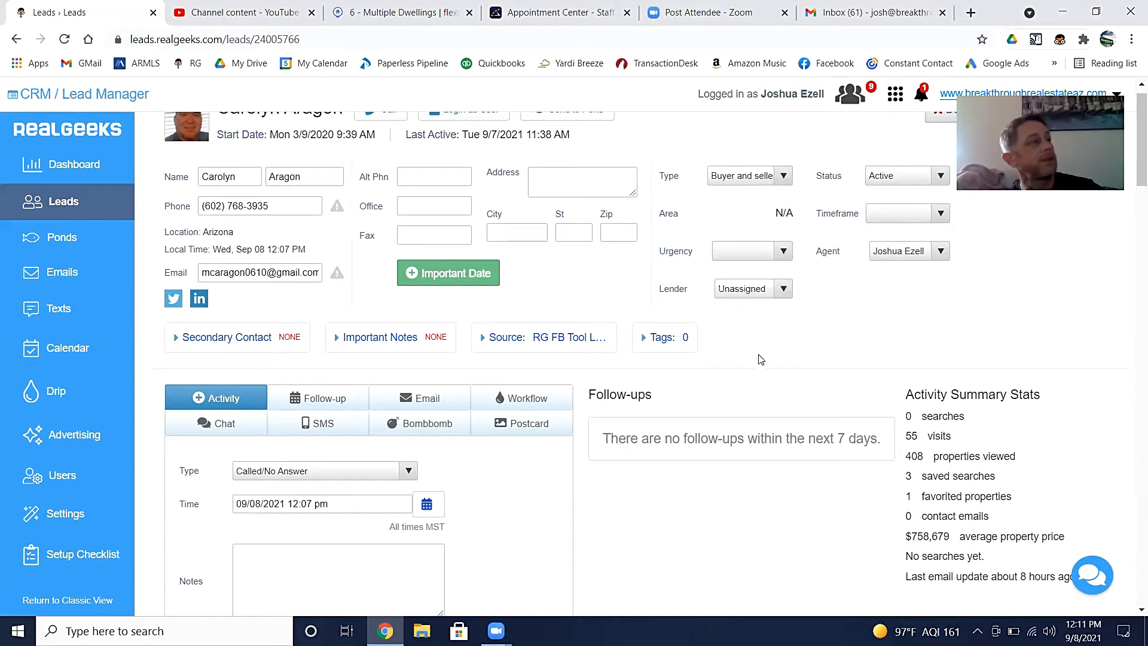
- Set the lead's urgency to Hot and the timeframe to 30 Days
scroll(761, 358, down, 1)
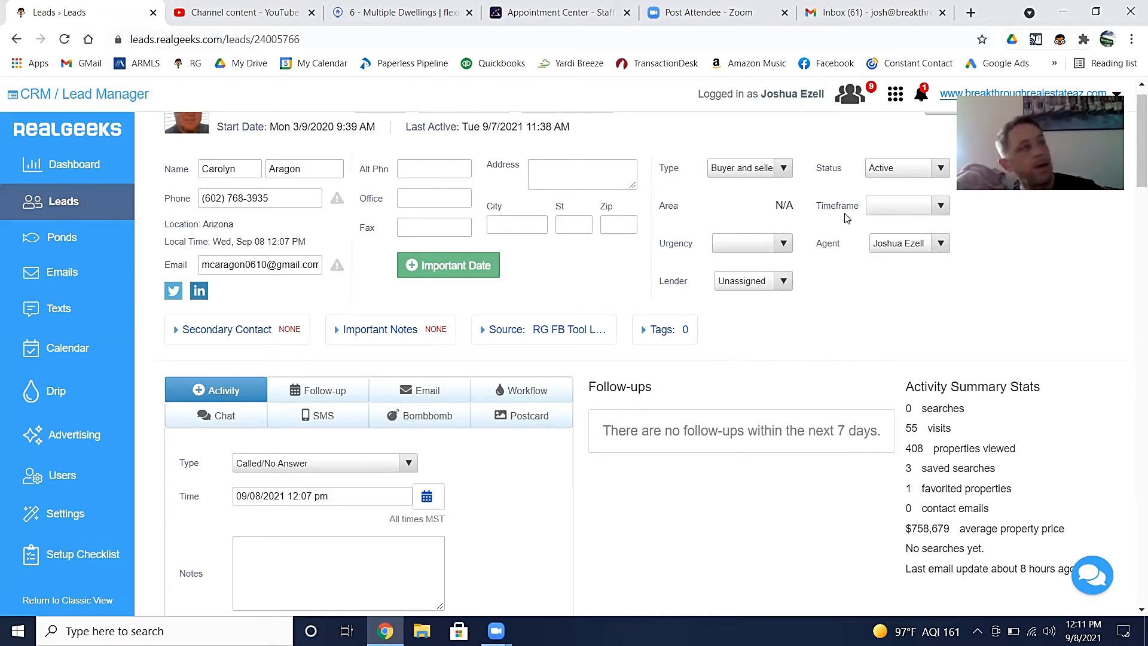
click(778, 244)
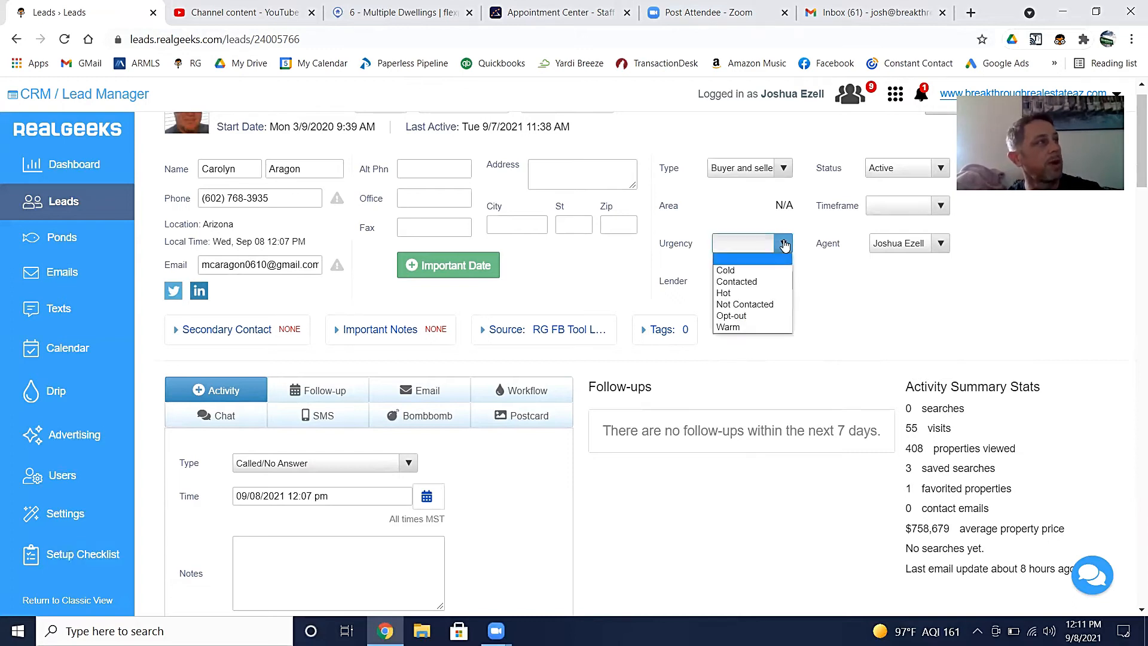
click(730, 293)
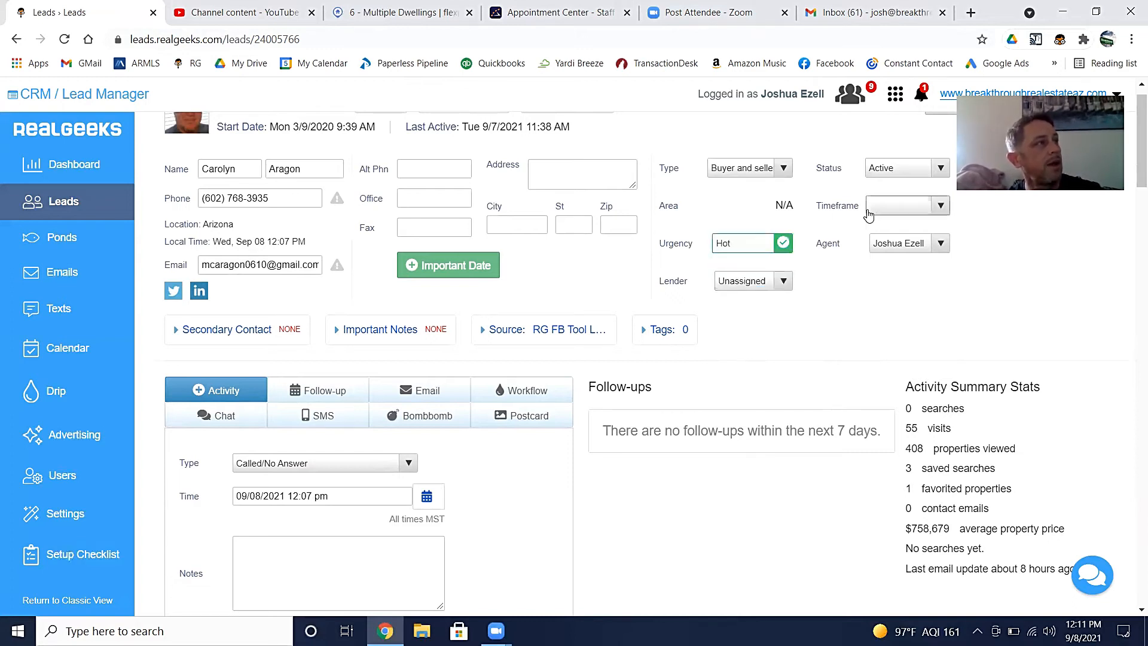
click(940, 207)
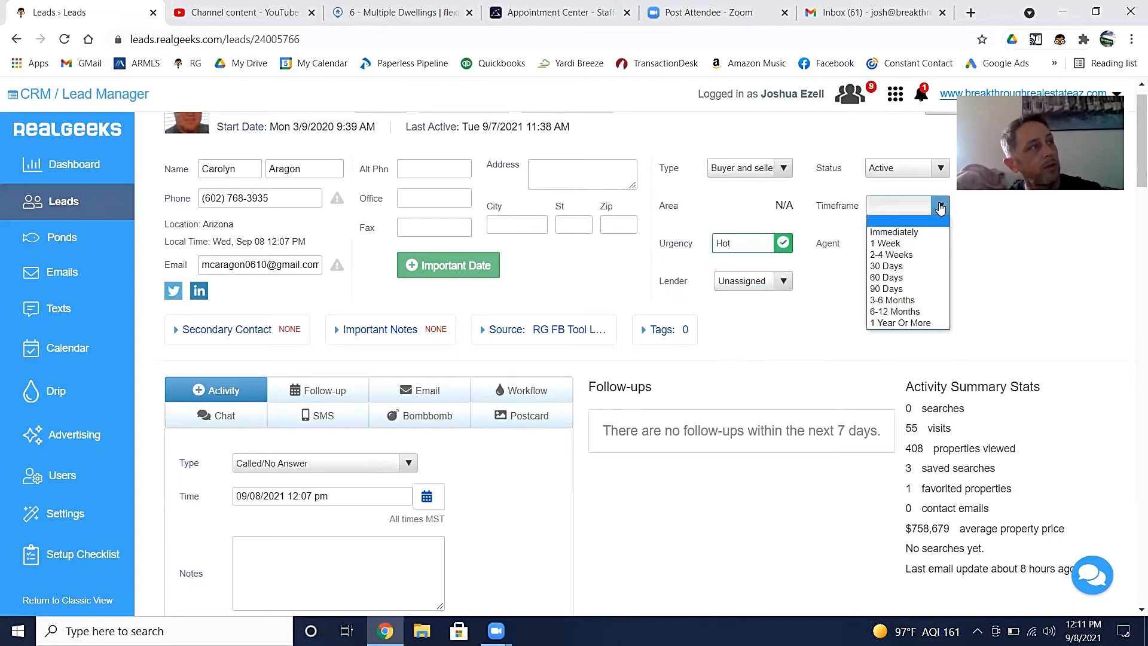
click(894, 270)
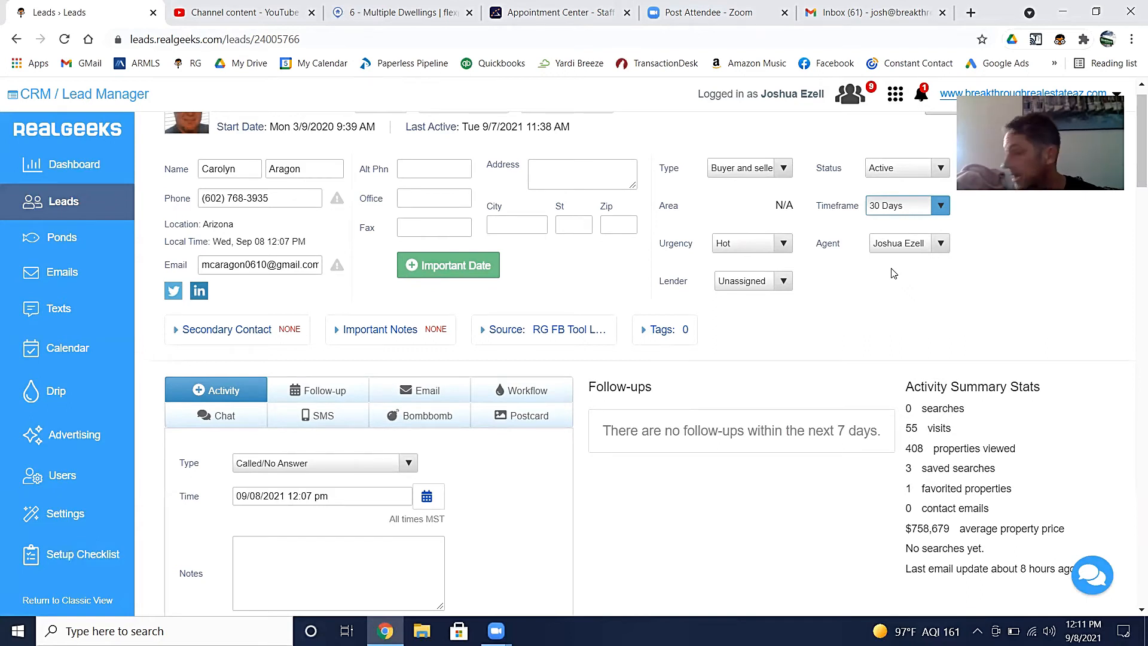
- Clear the lead's urgency and timeframe by setting both back to the empty option
click(769, 244)
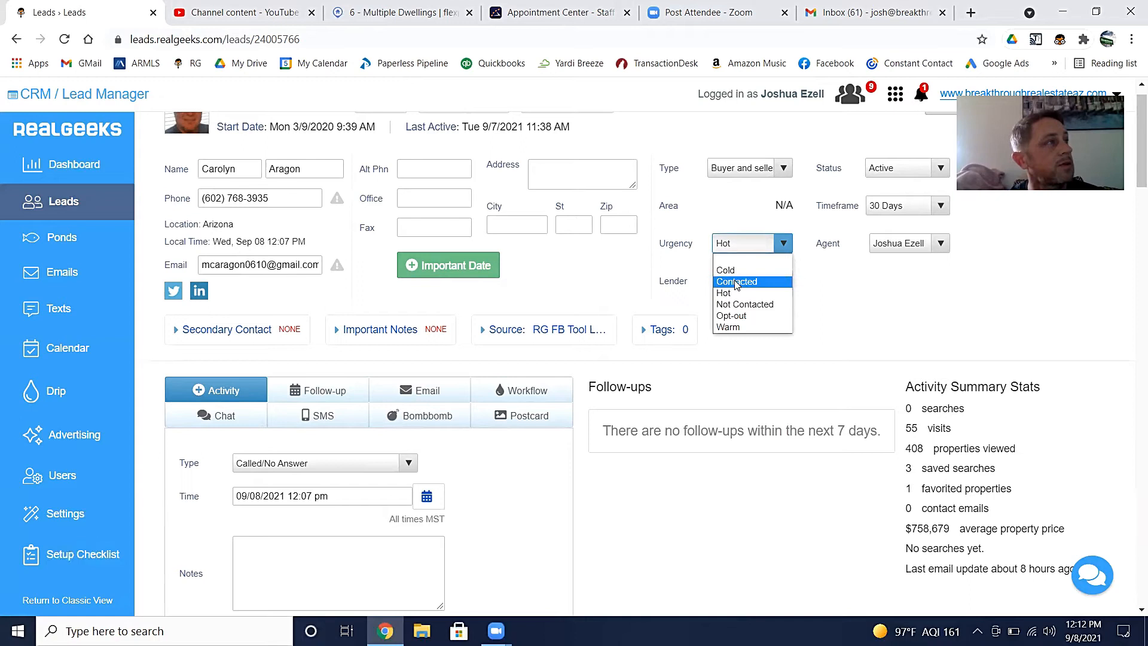
click(817, 302)
click(748, 246)
click(729, 260)
click(891, 206)
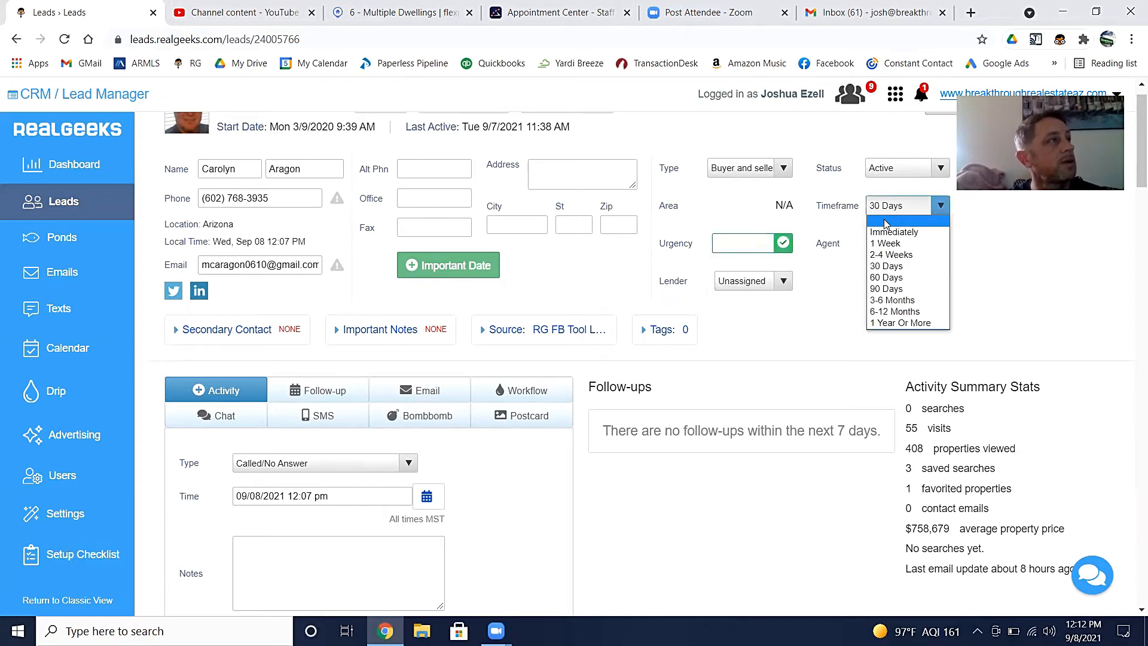
click(887, 220)
- Examine the lead's Activity Summary Stats, including visits, properties viewed, saved searches, average property price and last email update
scroll(437, 437, down, 1)
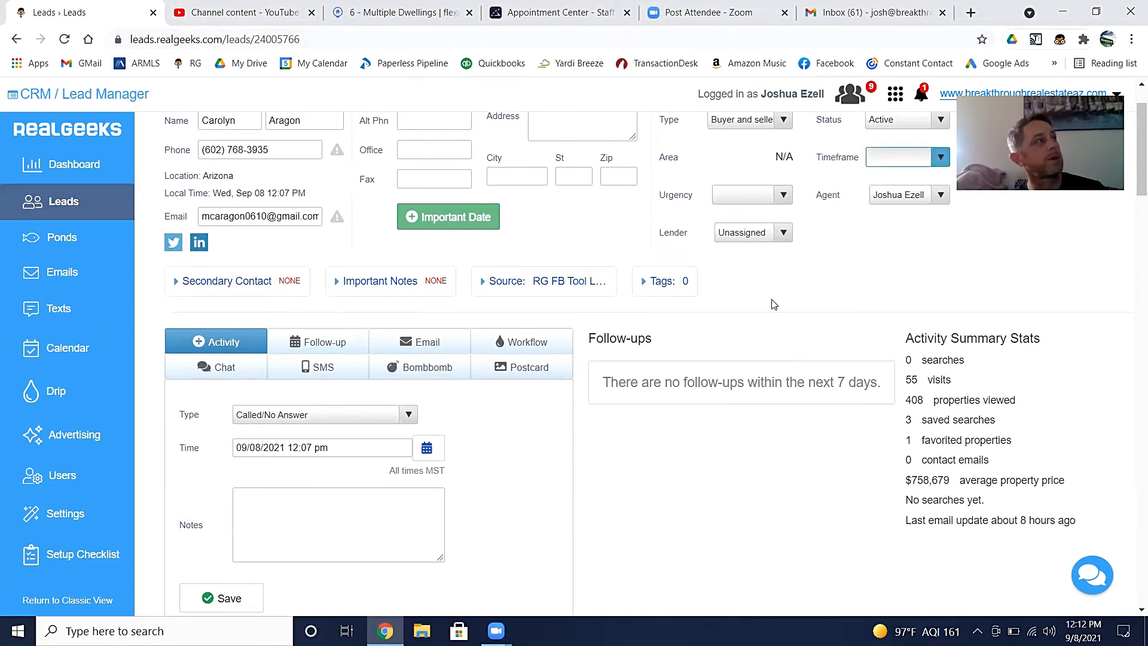
scroll(773, 304, down, 1)
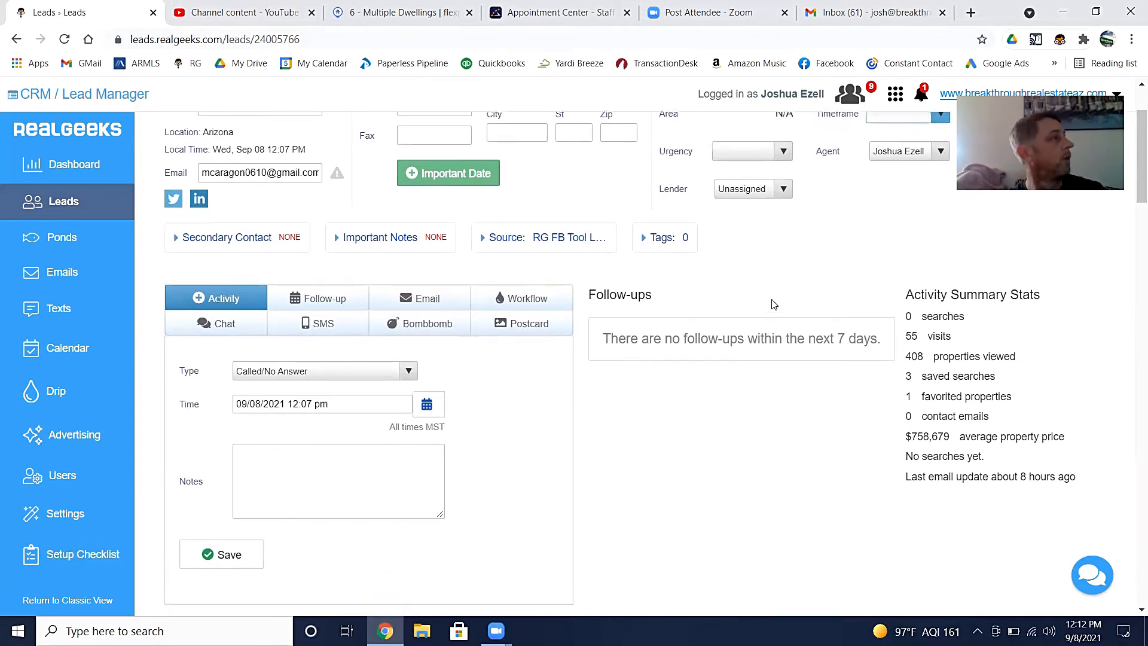
scroll(774, 305, down, 3)
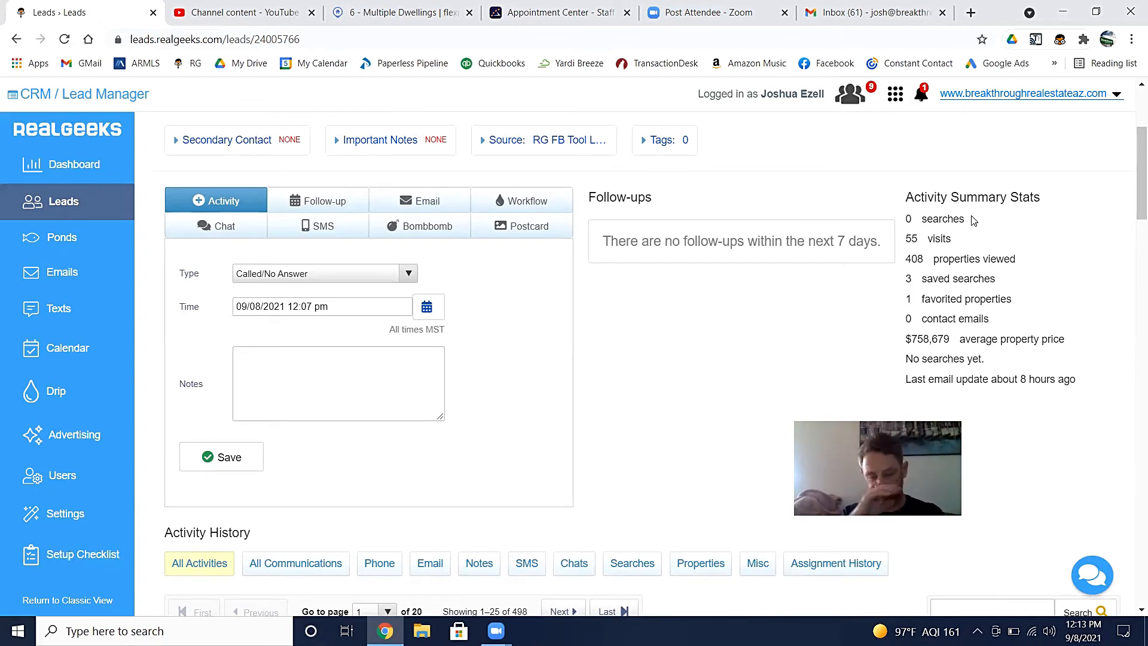
scroll(981, 320, down, 1)
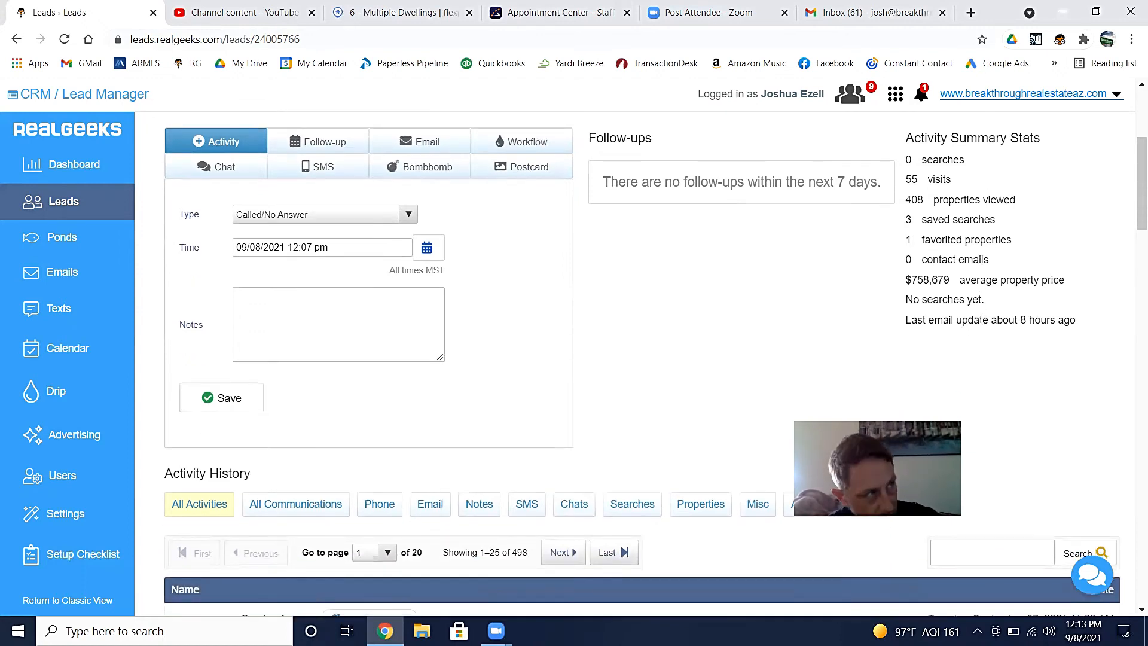
scroll(981, 319, down, 1)
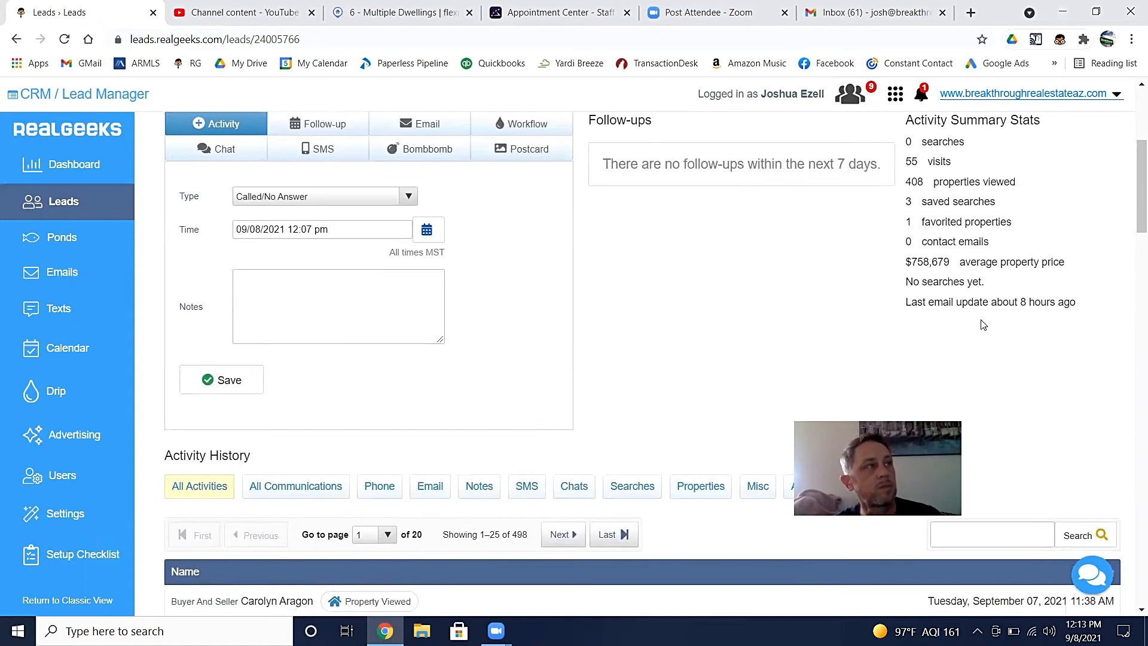
scroll(984, 324, down, 2)
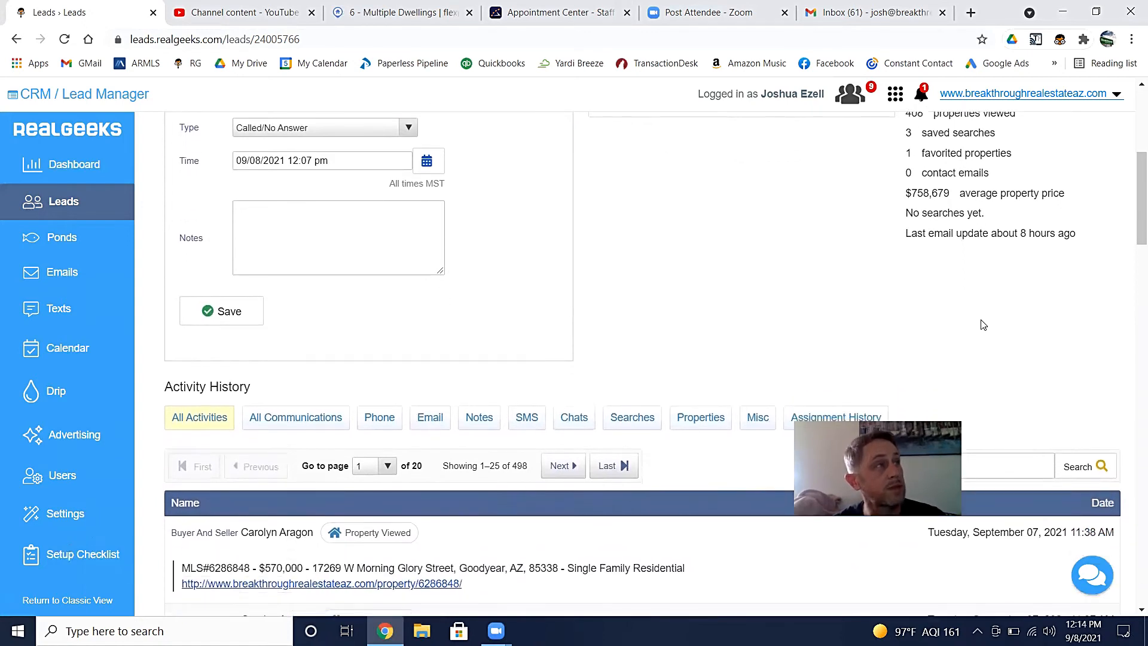
scroll(984, 324, down, 1)
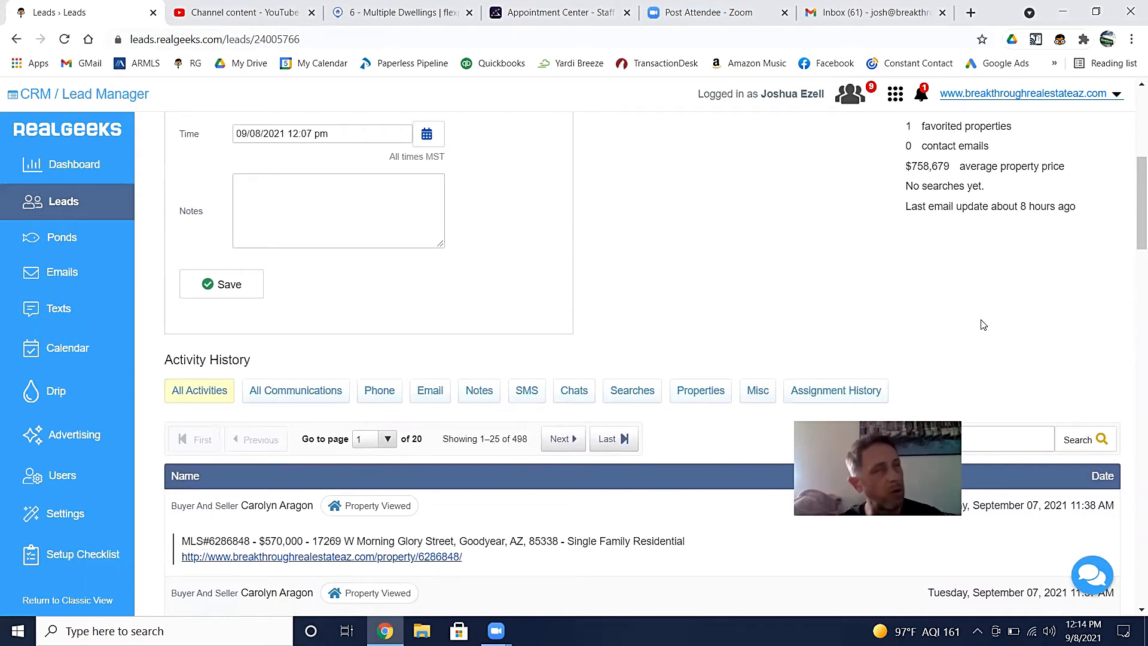
scroll(972, 324, up, 3)
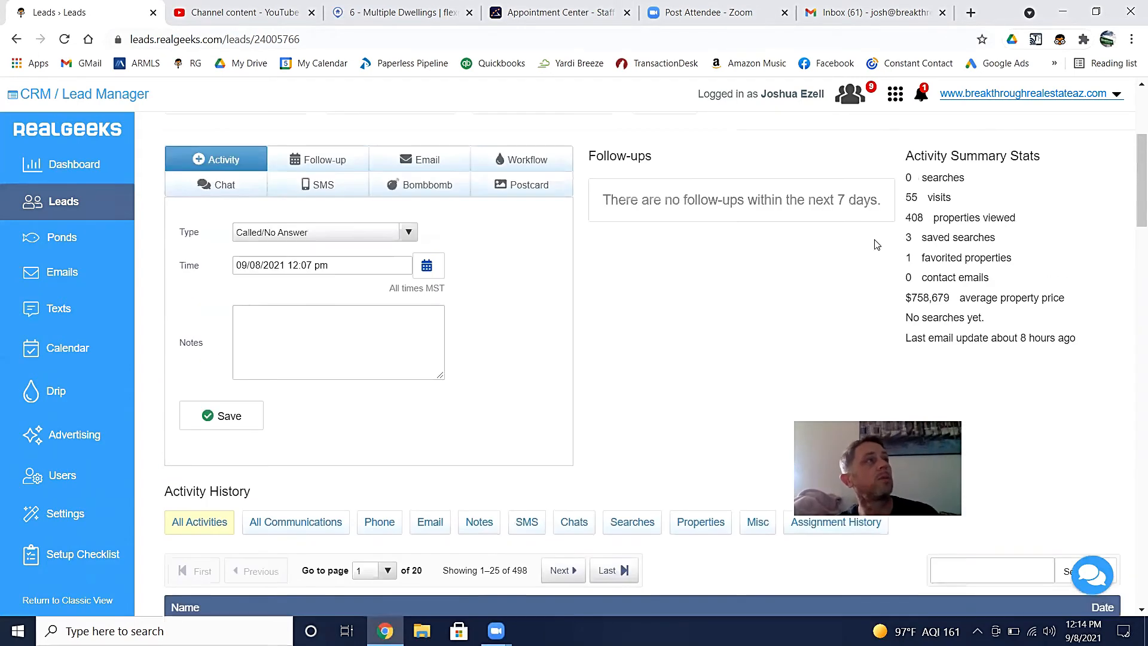
scroll(904, 281, down, 1)
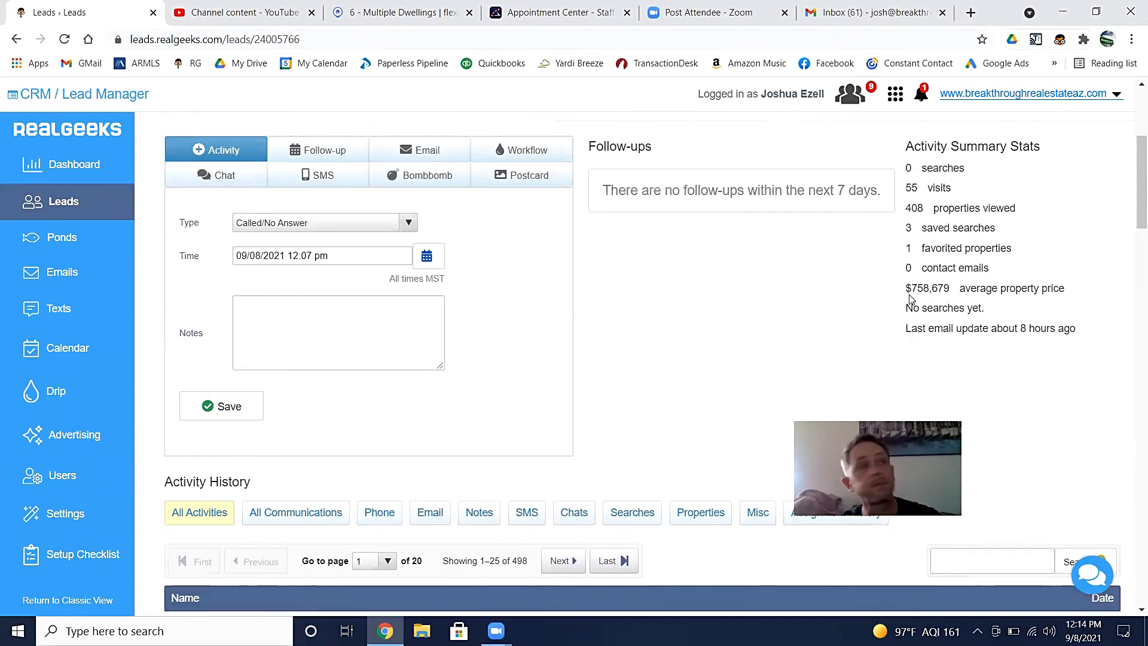
- Review the properties viewed in the lead's activity history, open the website listing of the most recent one, and close it
scroll(910, 296, down, 3)
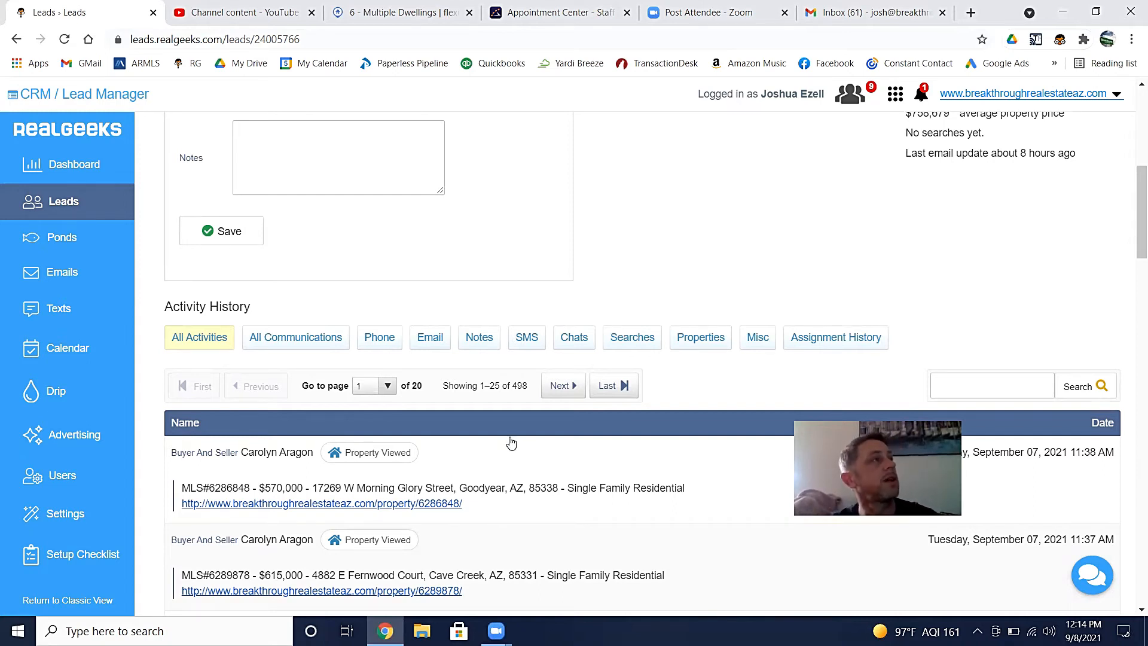
scroll(508, 469, down, 2)
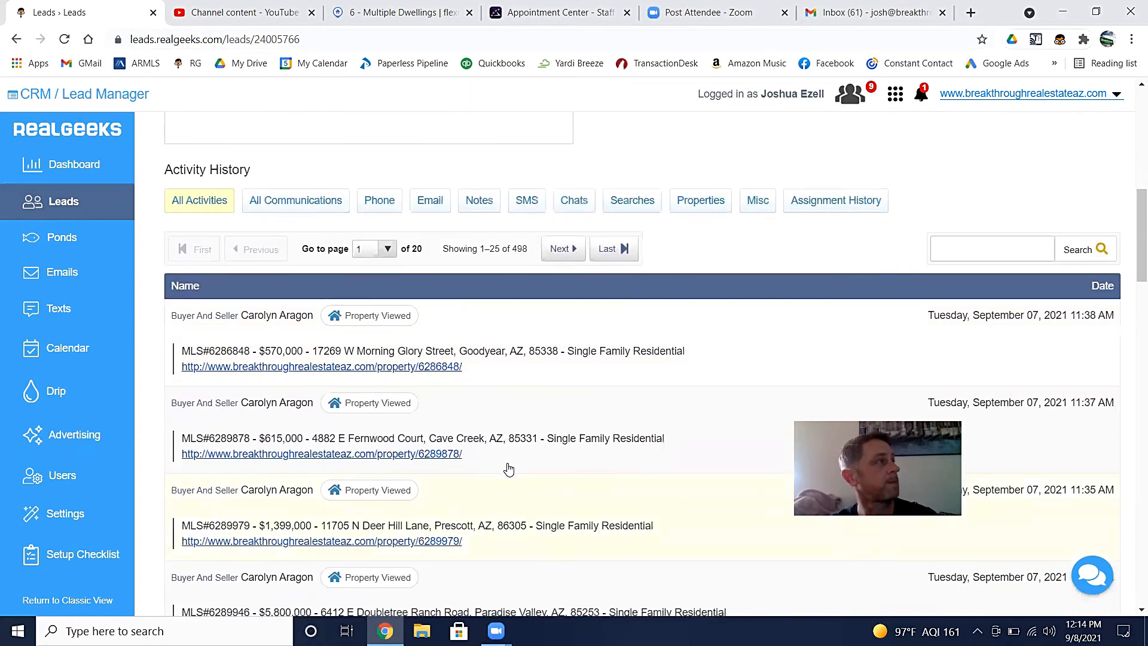
scroll(508, 468, down, 1)
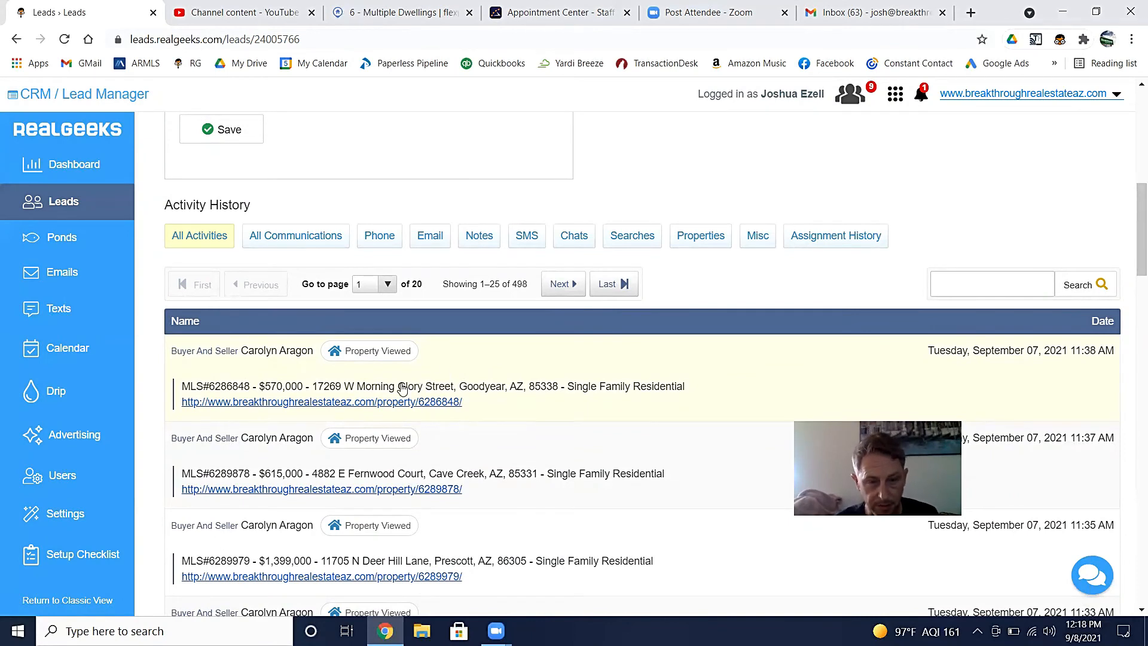
scroll(447, 424, down, 1)
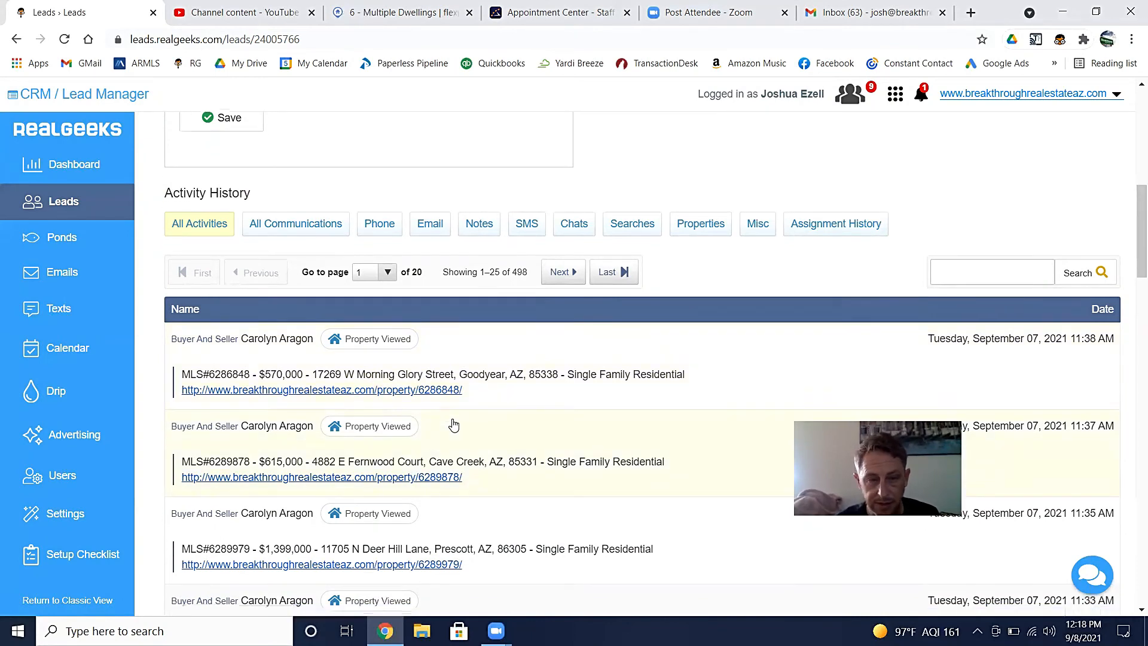
click(351, 390)
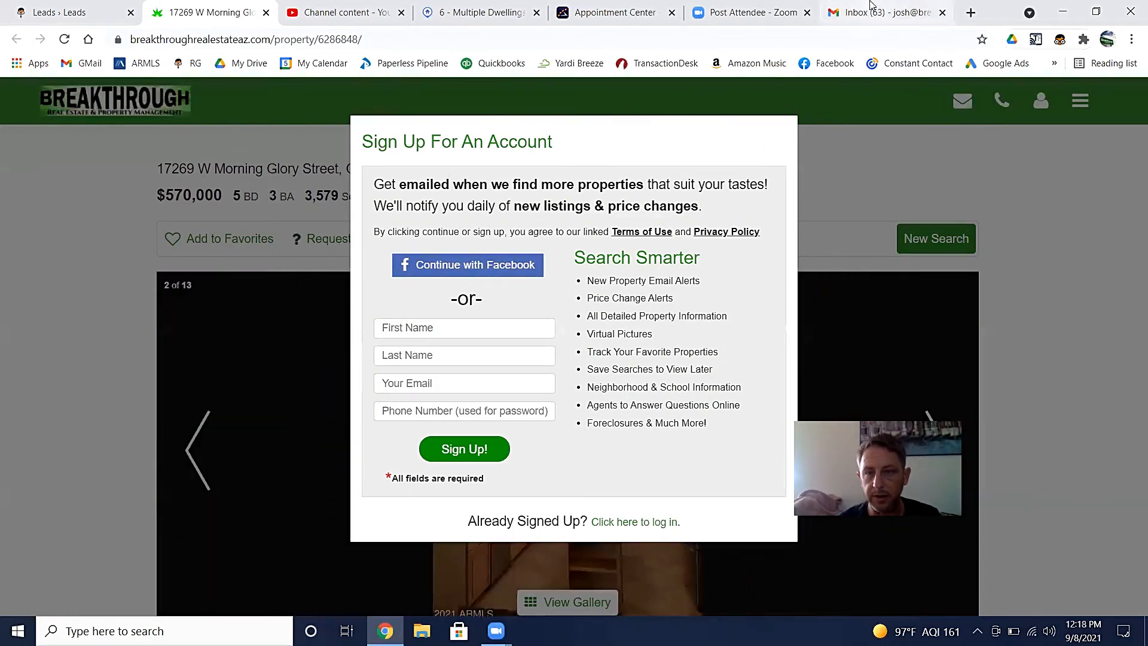
click(265, 12)
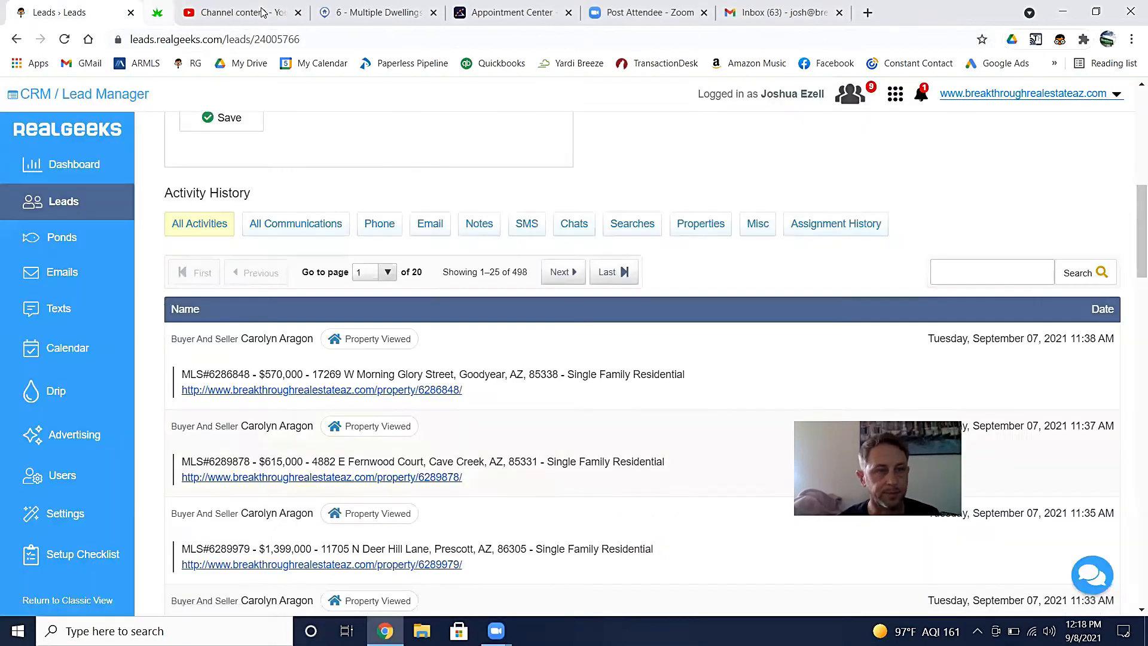
- Switch to Flexmls, open the MLS number search and enter 6286848
click(396, 10)
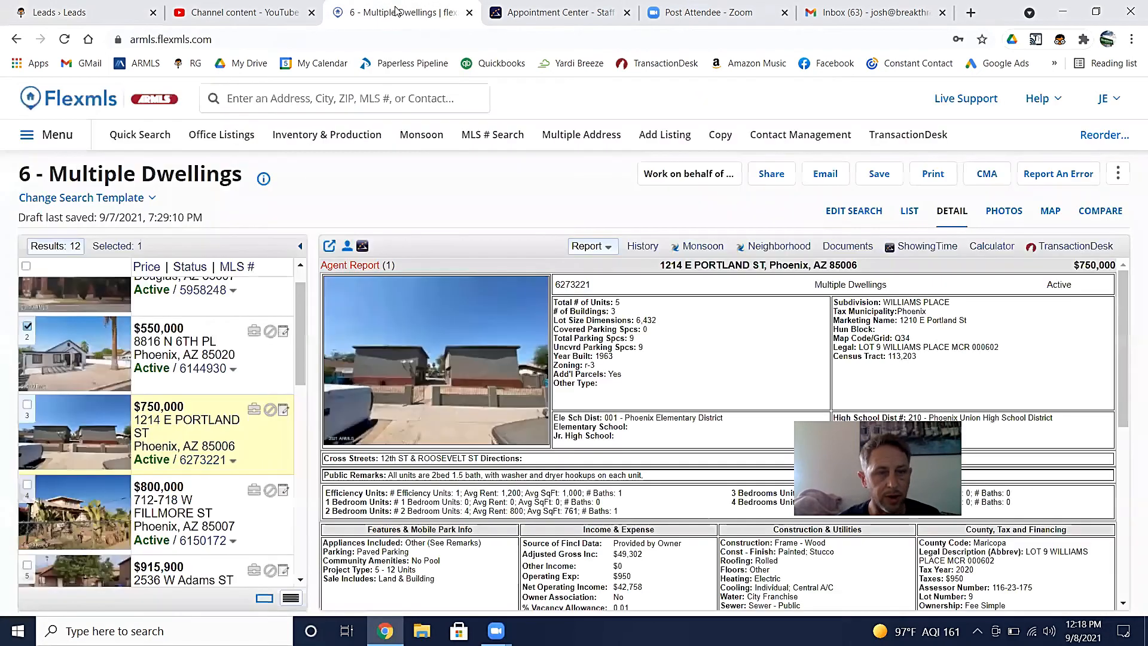
click(496, 144)
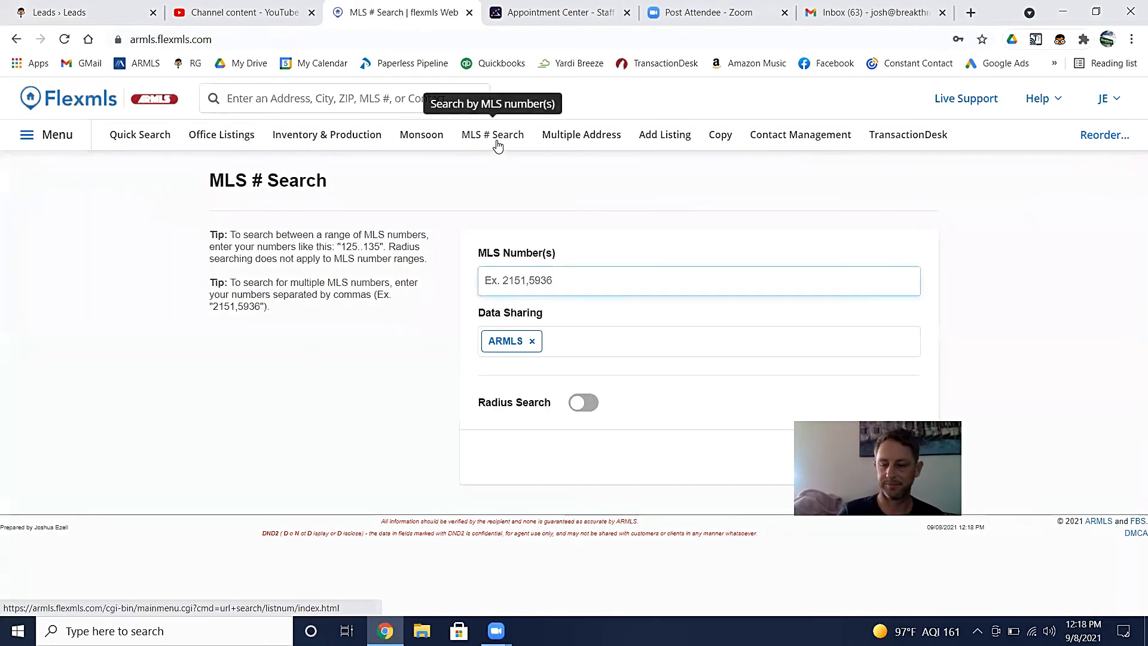
text(6286848)
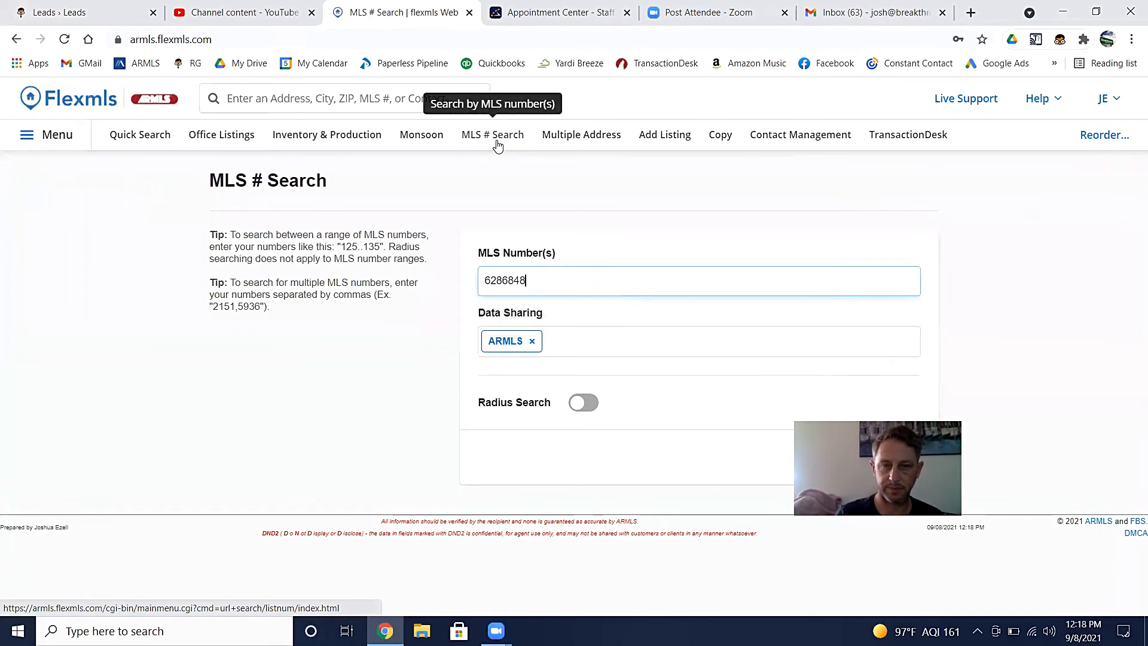
- Look up the second viewed property in the lead's Real Geeks activity history and add MLS number 6289878 to the Flexmls search
click(844, 13)
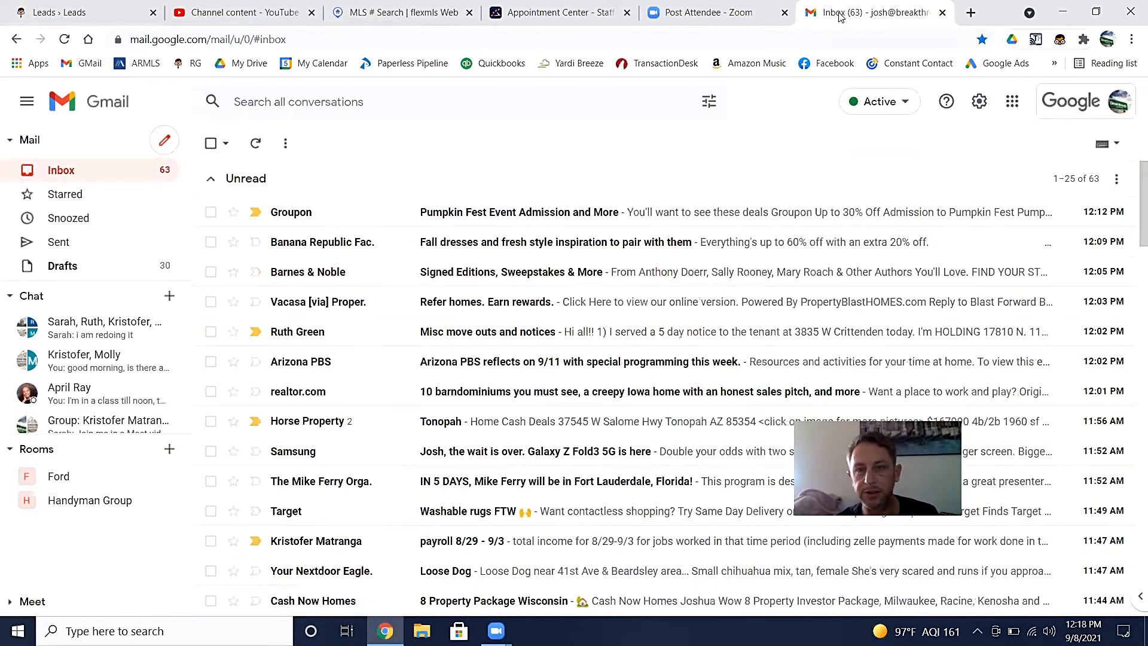
click(150, 8)
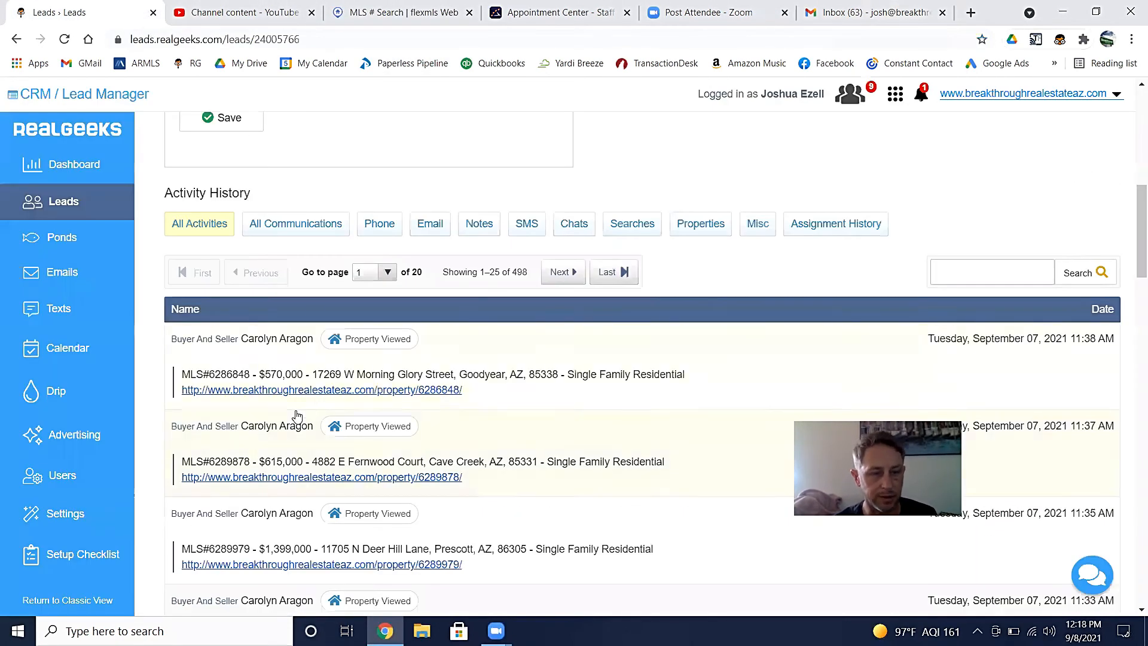
scroll(297, 416, down, 2)
scroll(297, 415, up, 10)
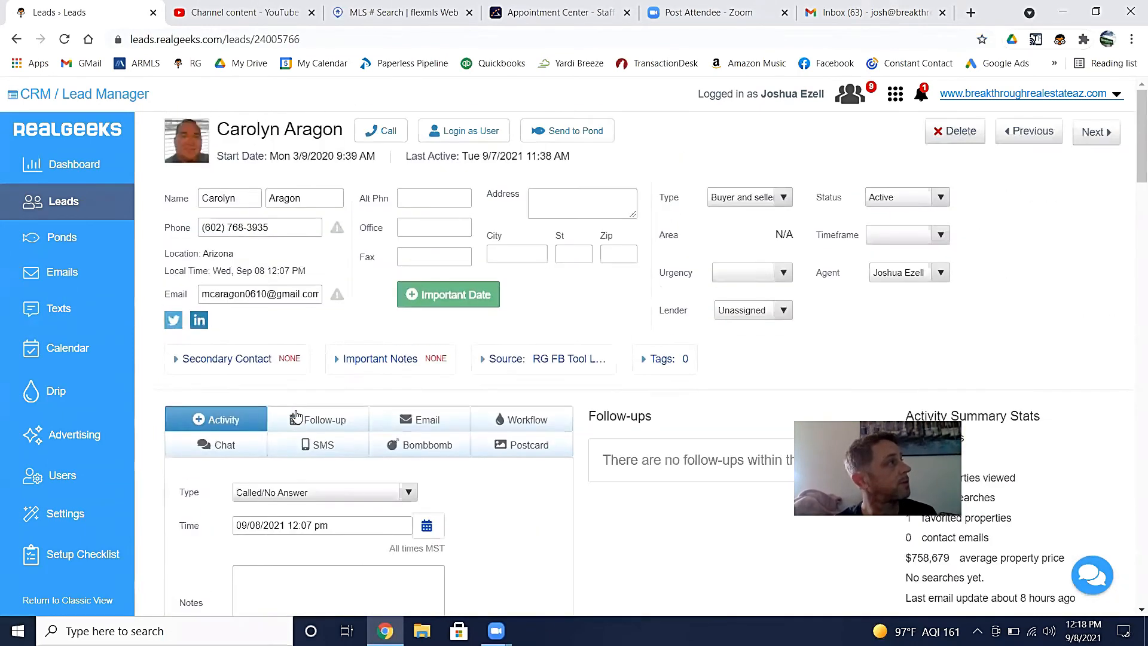
scroll(297, 415, down, 10)
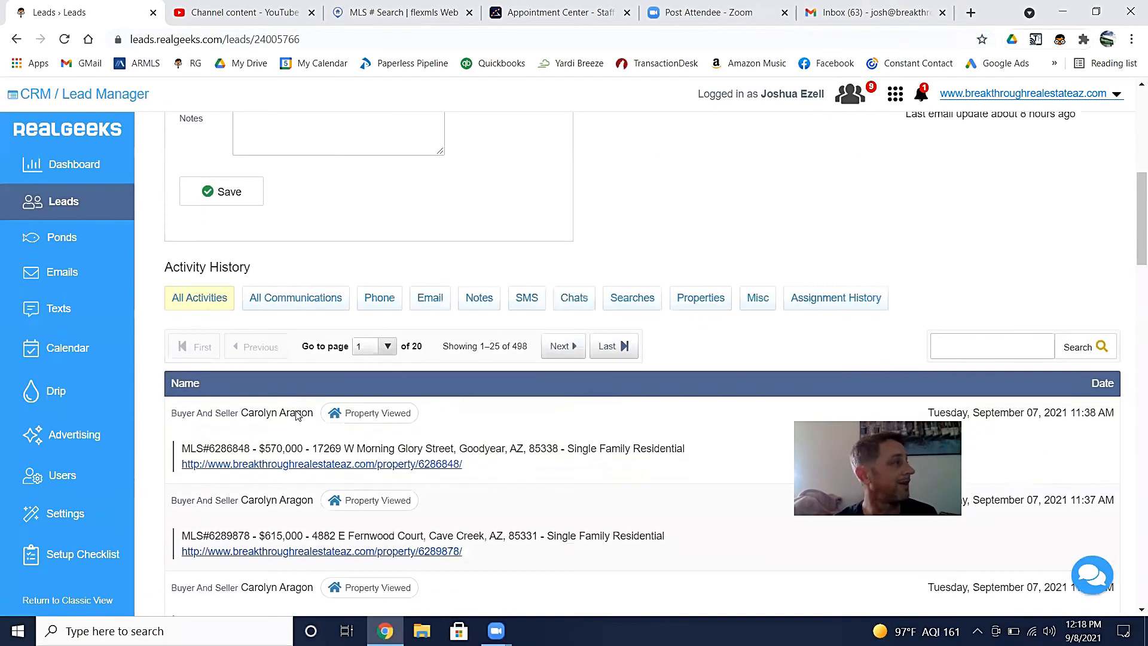
scroll(297, 416, down, 1)
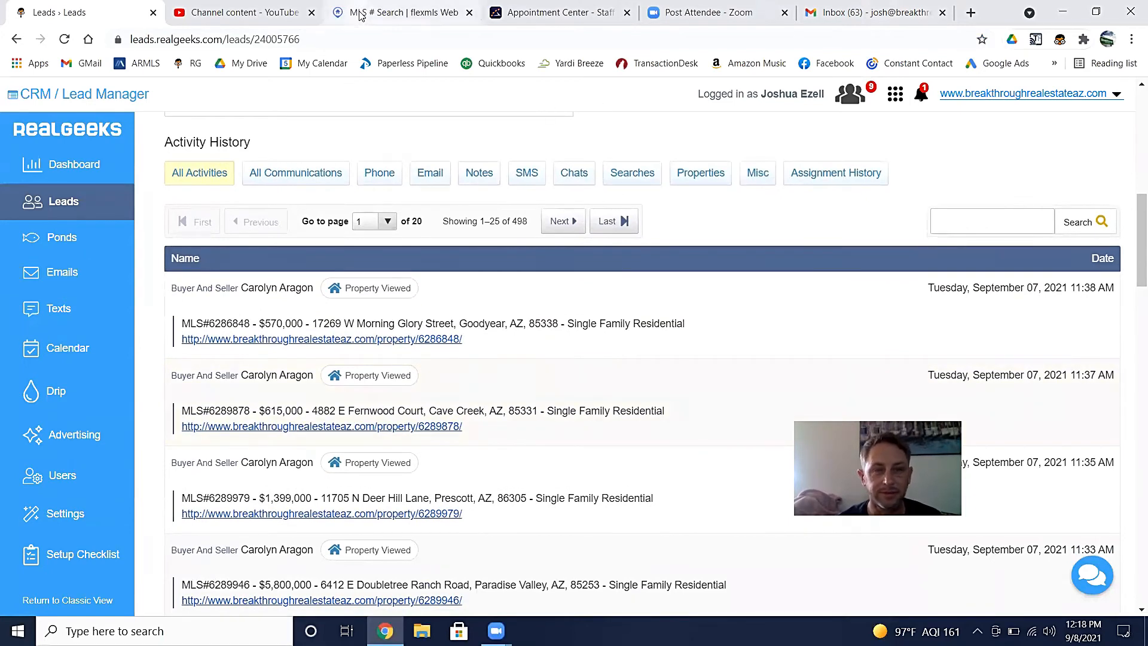
click(401, 12)
text(,62898)
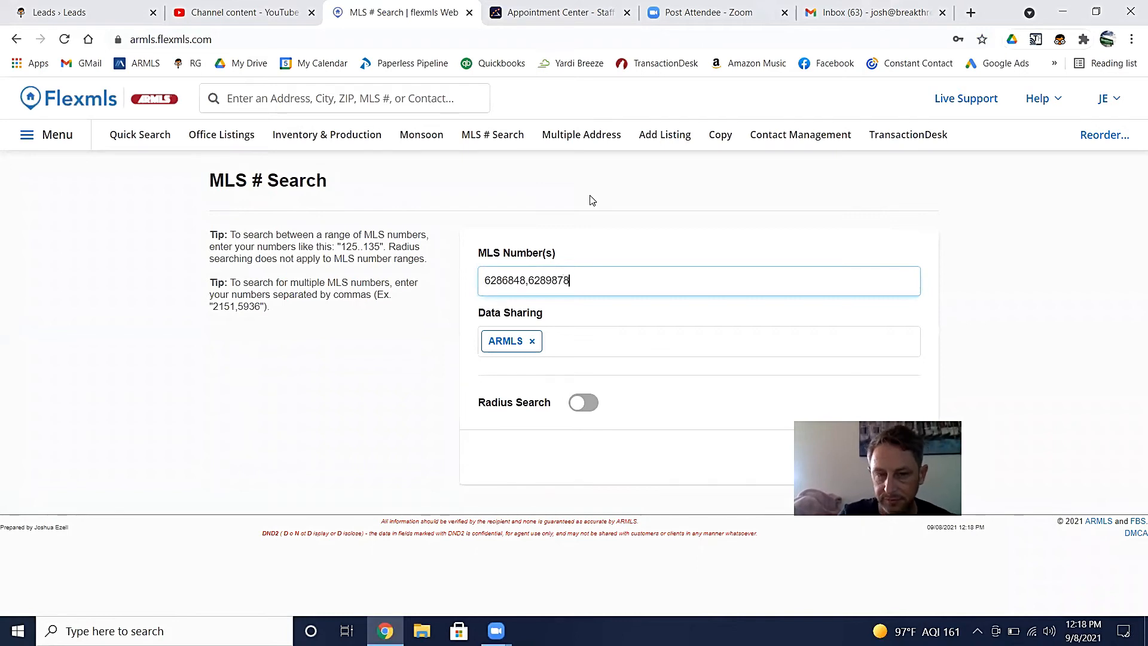
text(78)
key(ctrl+a)
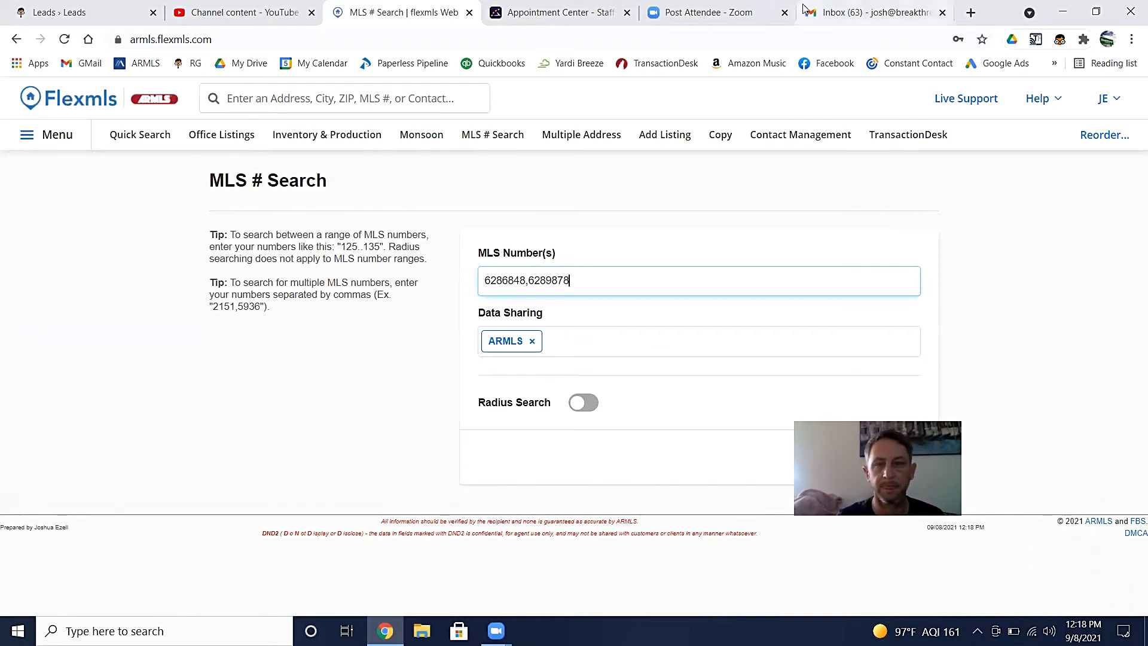
- Get the MLS number of the viewed Prescott property from the lead's history and add 6289979 to the search
click(51, 7)
scroll(341, 330, down, 3)
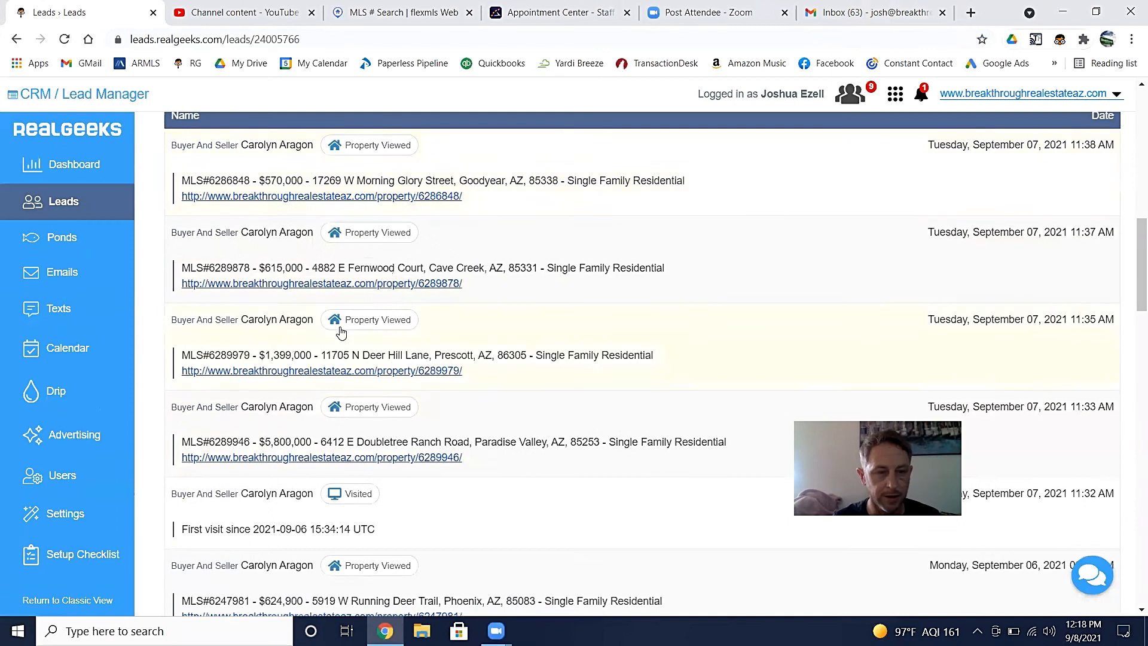
click(417, 9)
text(,6289979,)
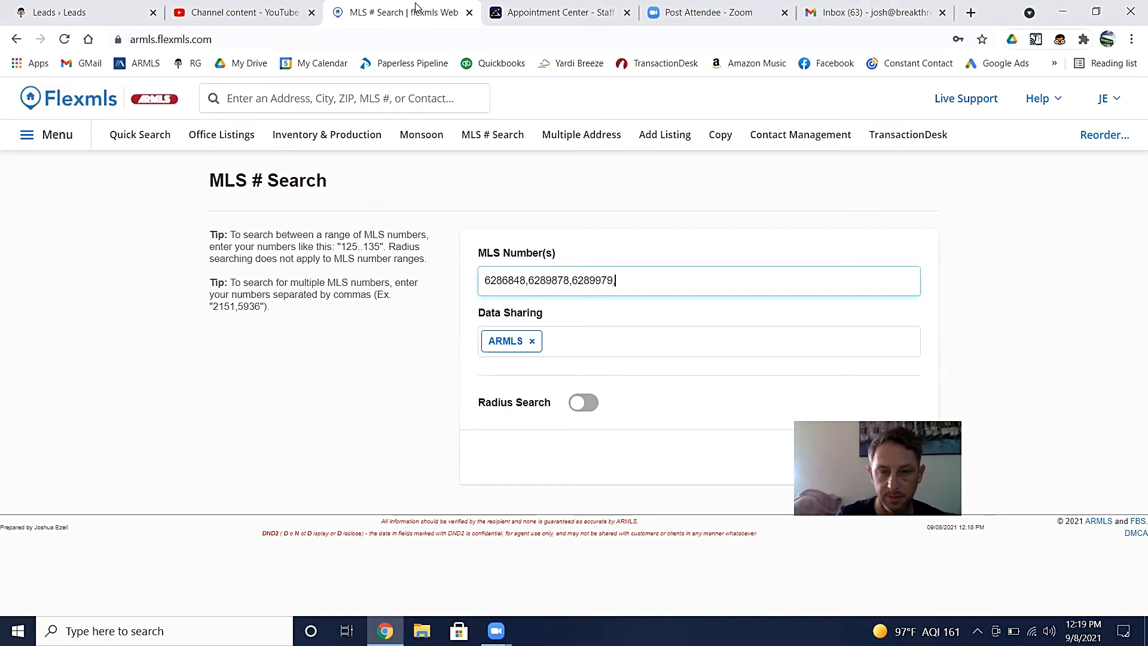
- Get the MLS number of the viewed Paradise Valley property from the lead's history and add 6289946 to the search
click(96, 13)
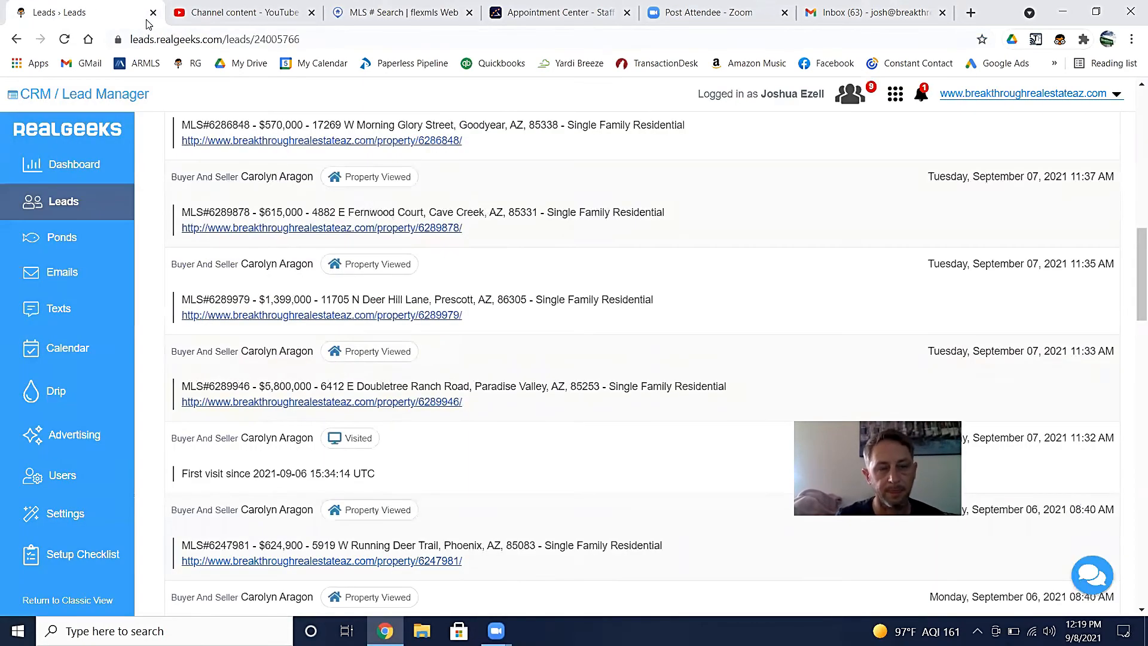
scroll(349, 393, down, 1)
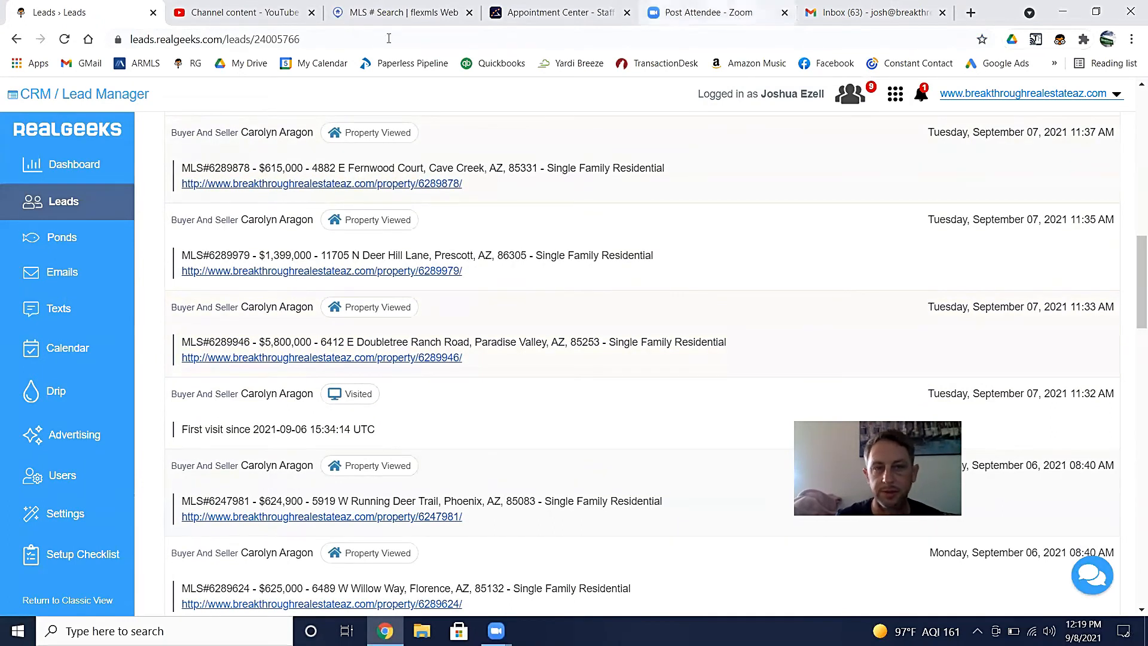
click(377, 9)
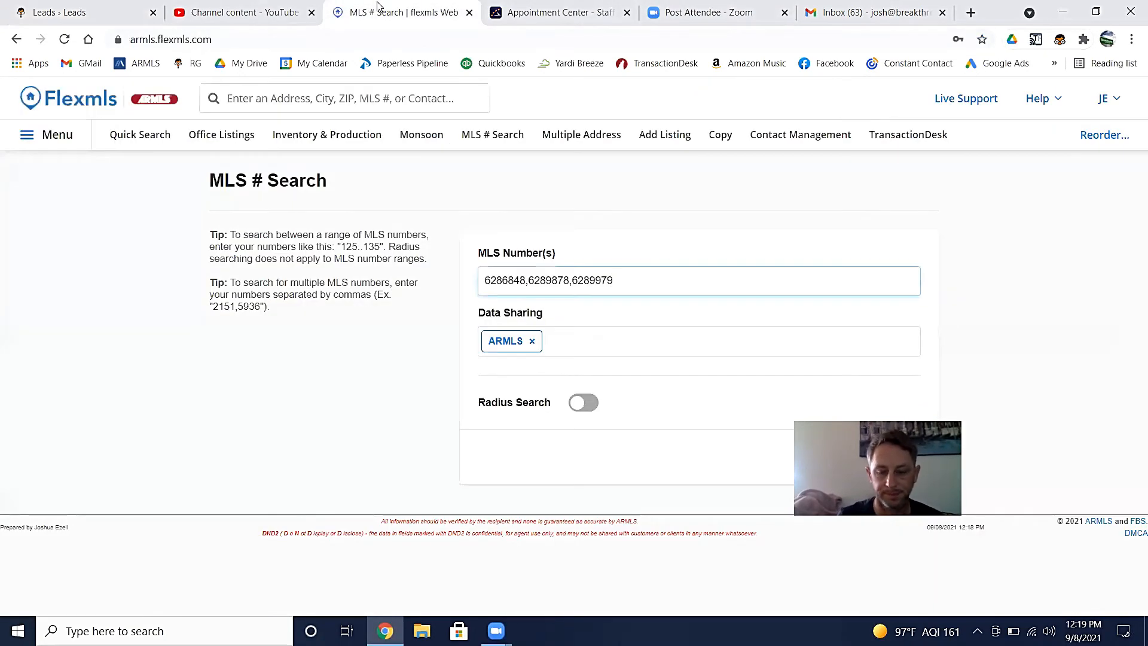
text(,6289946)
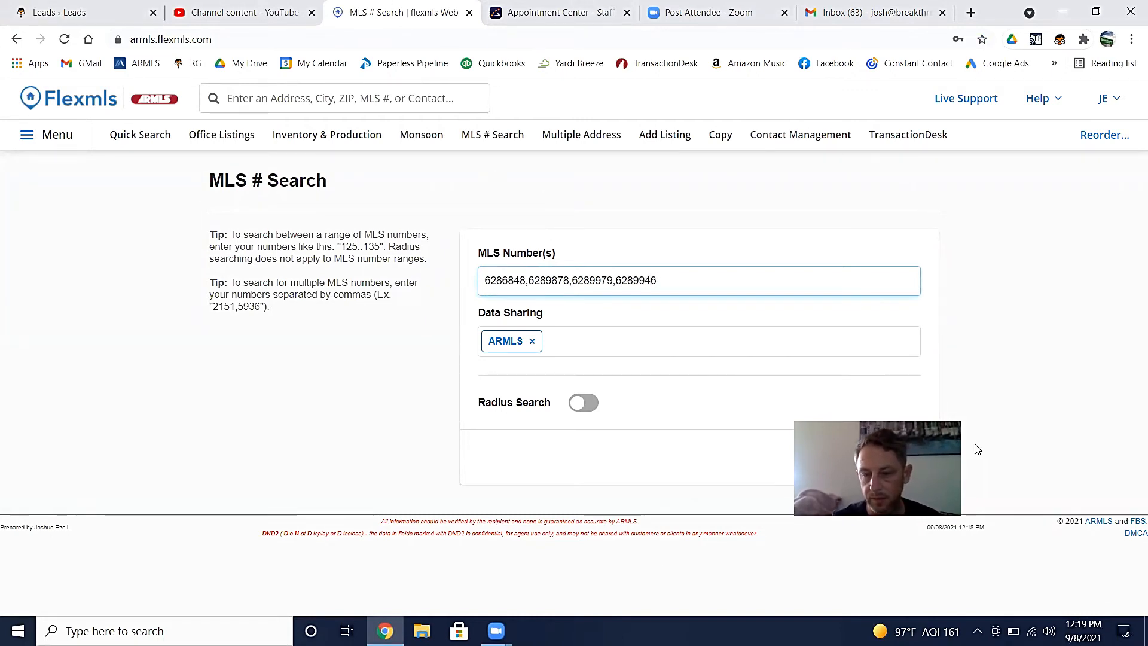
- Run the MLS number search and review the listings' subdivision, year built, bedrooms and square footage
click(359, 348)
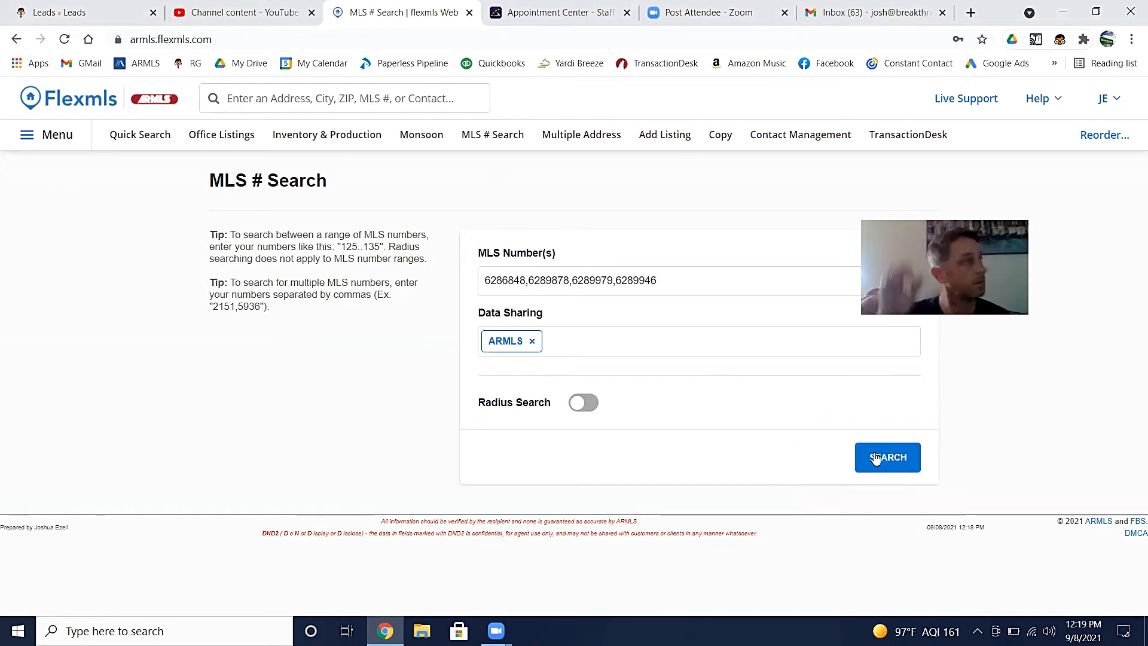
click(876, 458)
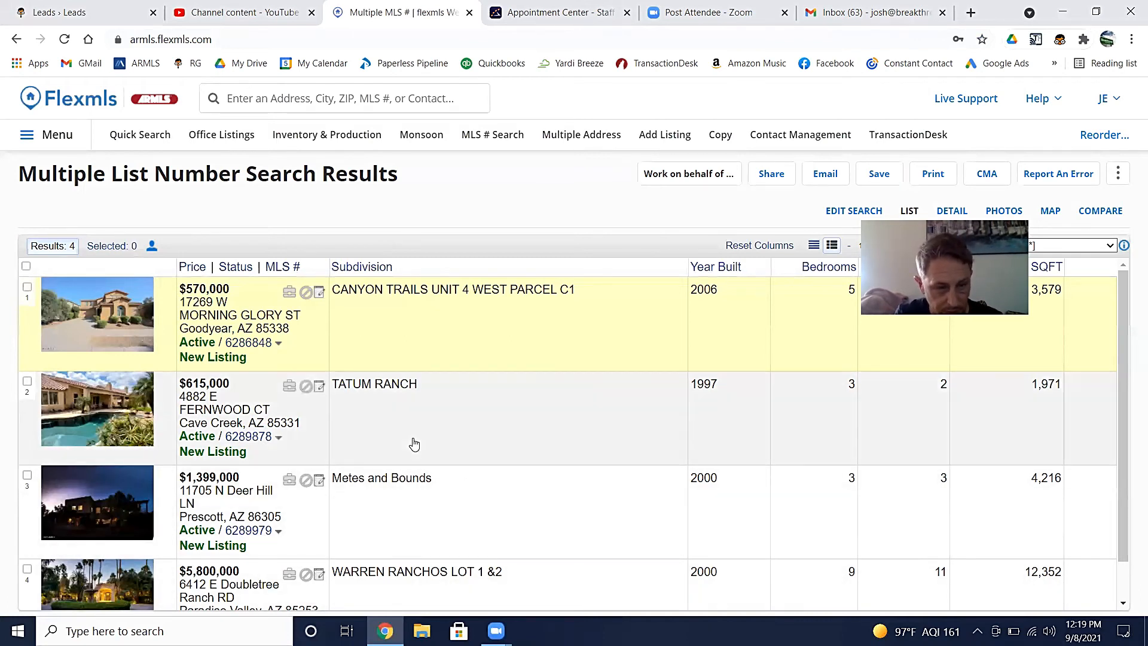
scroll(415, 443, down, 1)
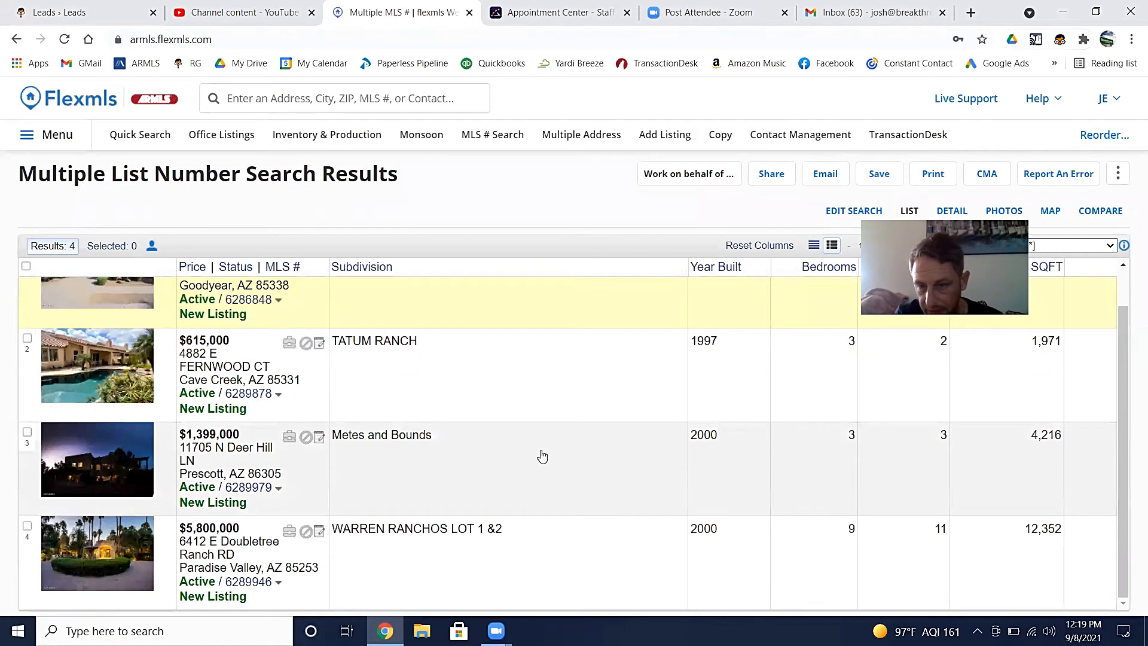
scroll(549, 458, up, 1)
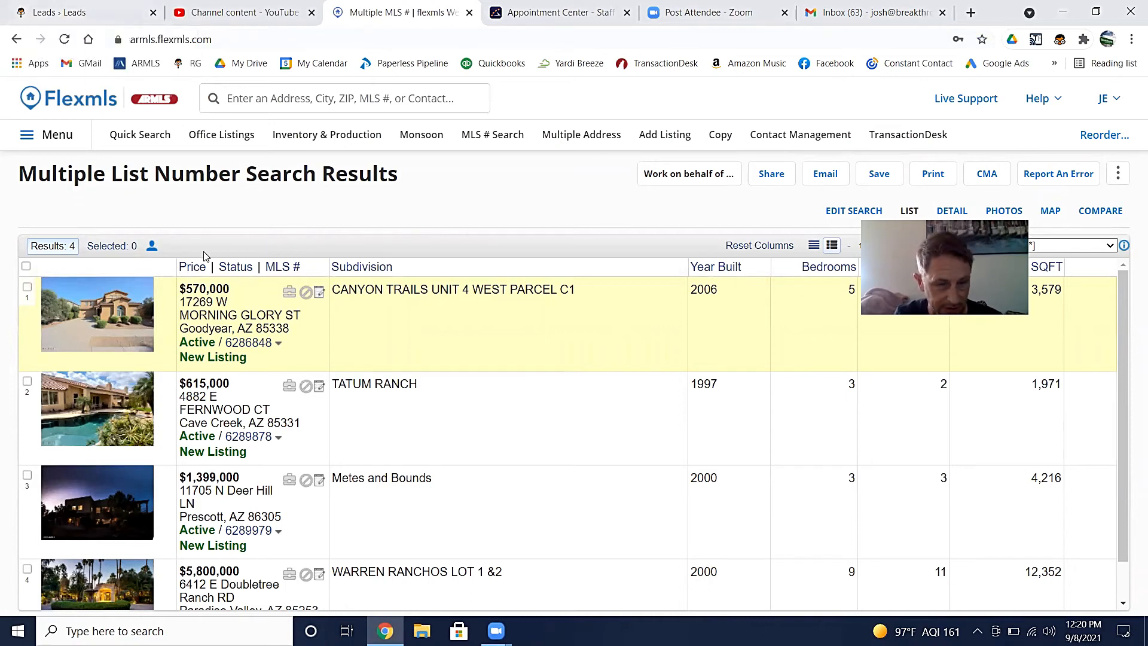
- Return to the lead in Real Geeks and examine the activity summary stats and the prices, locations and dates of the properties viewed
click(67, 13)
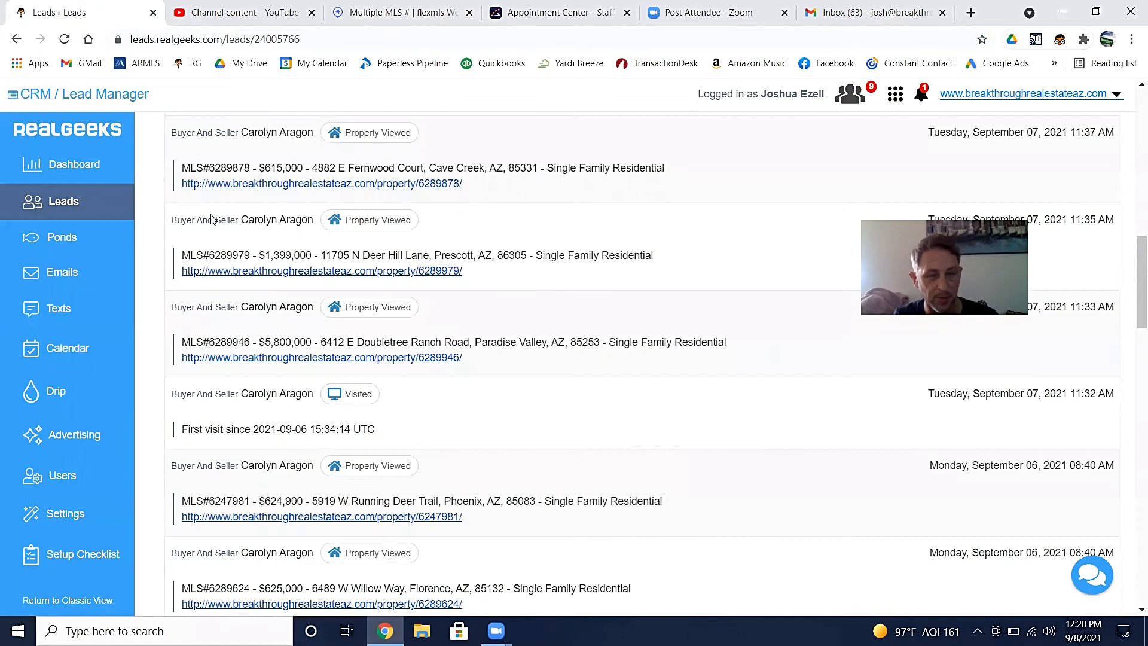
scroll(317, 412, down, 1)
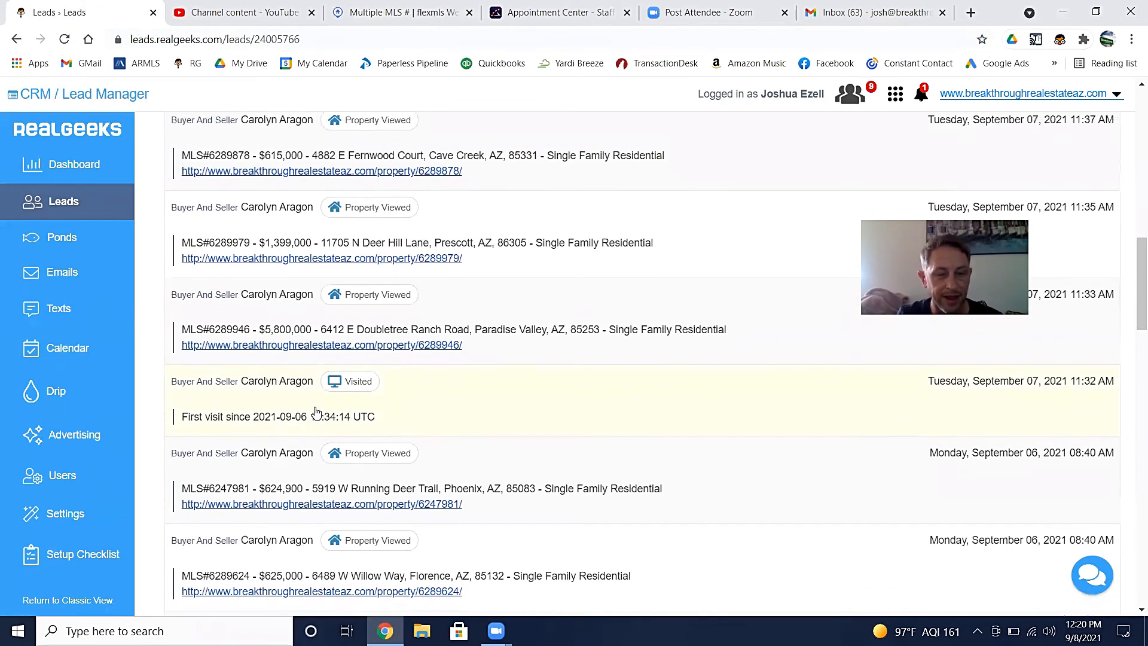
scroll(316, 413, up, 10)
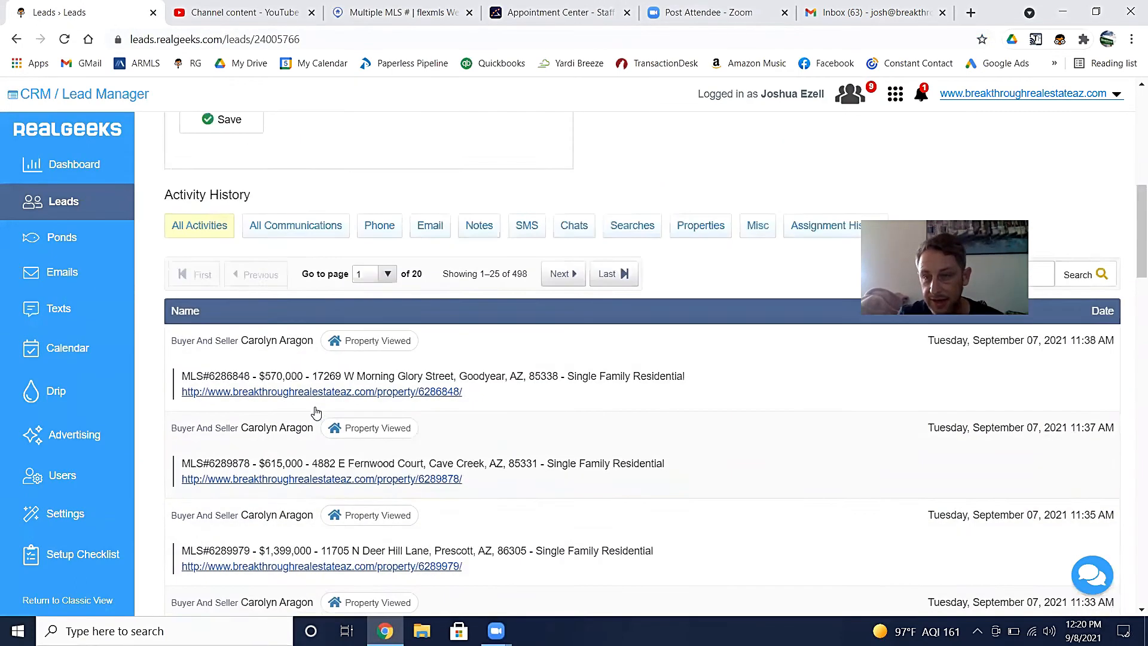
scroll(317, 412, up, 5)
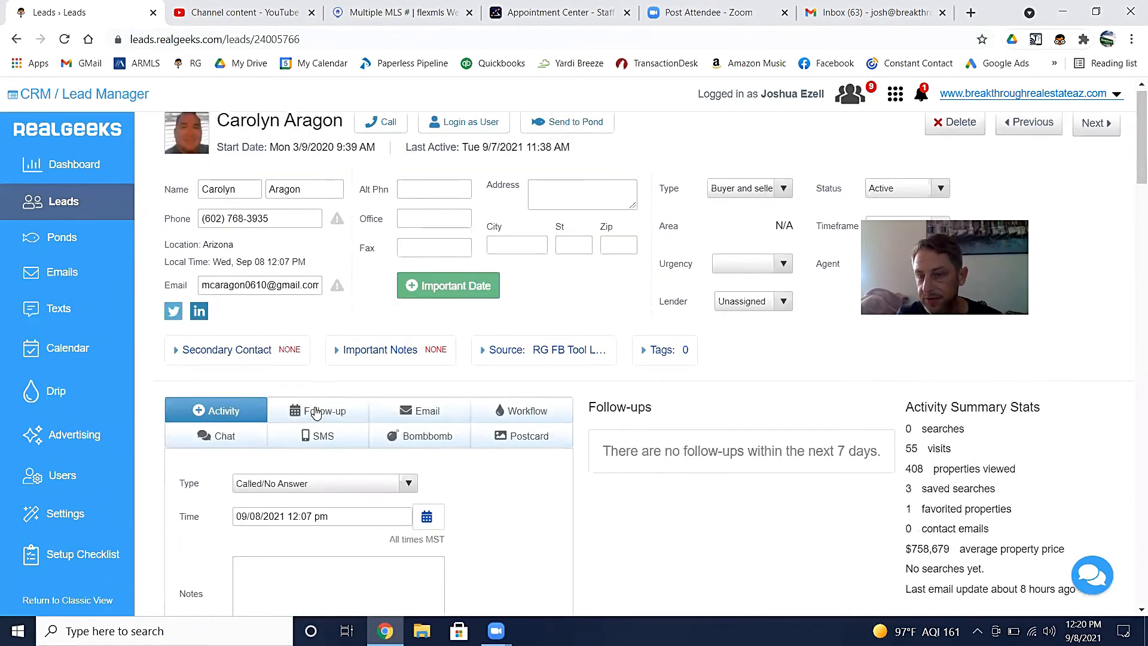
scroll(317, 412, down, 1)
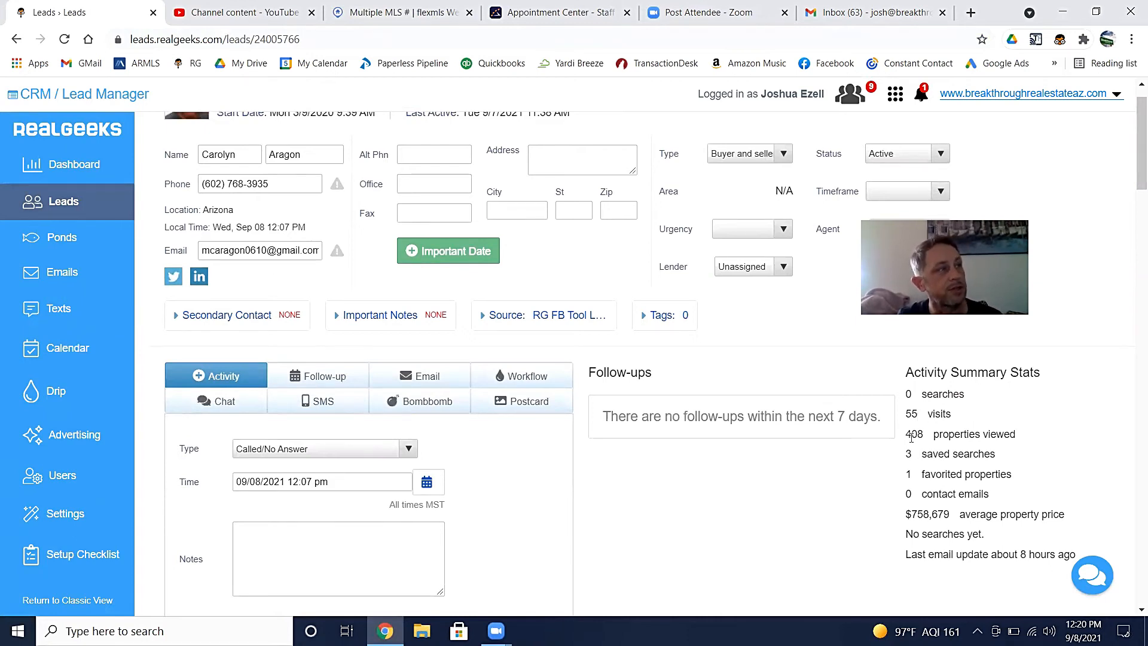
scroll(936, 466, down, 8)
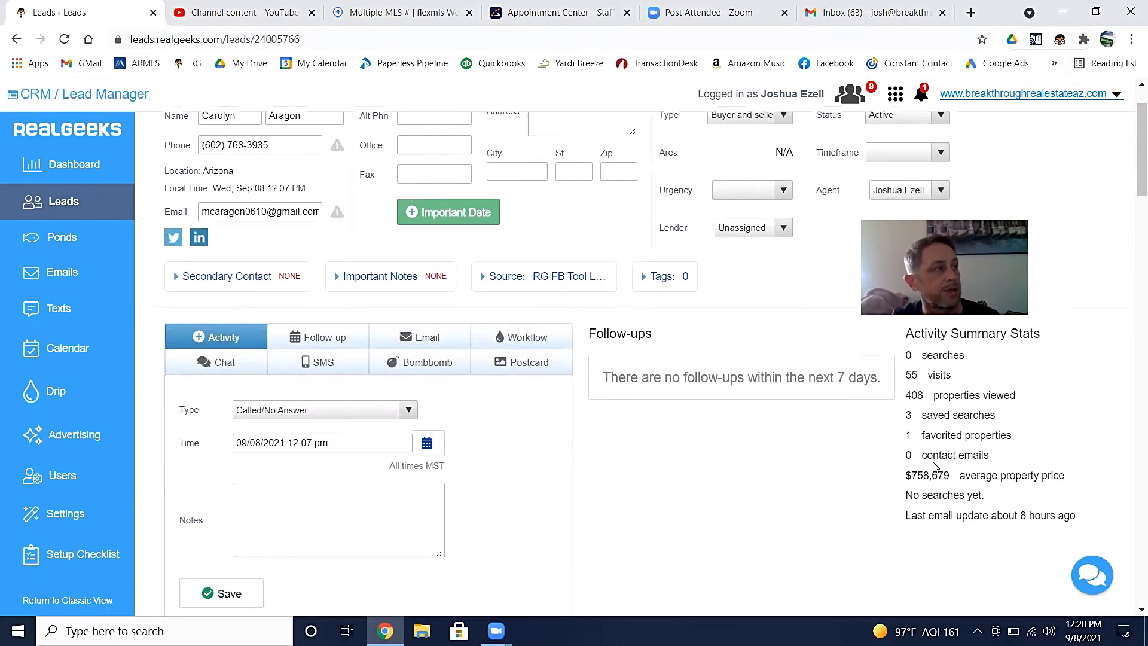
scroll(936, 466, down, 5)
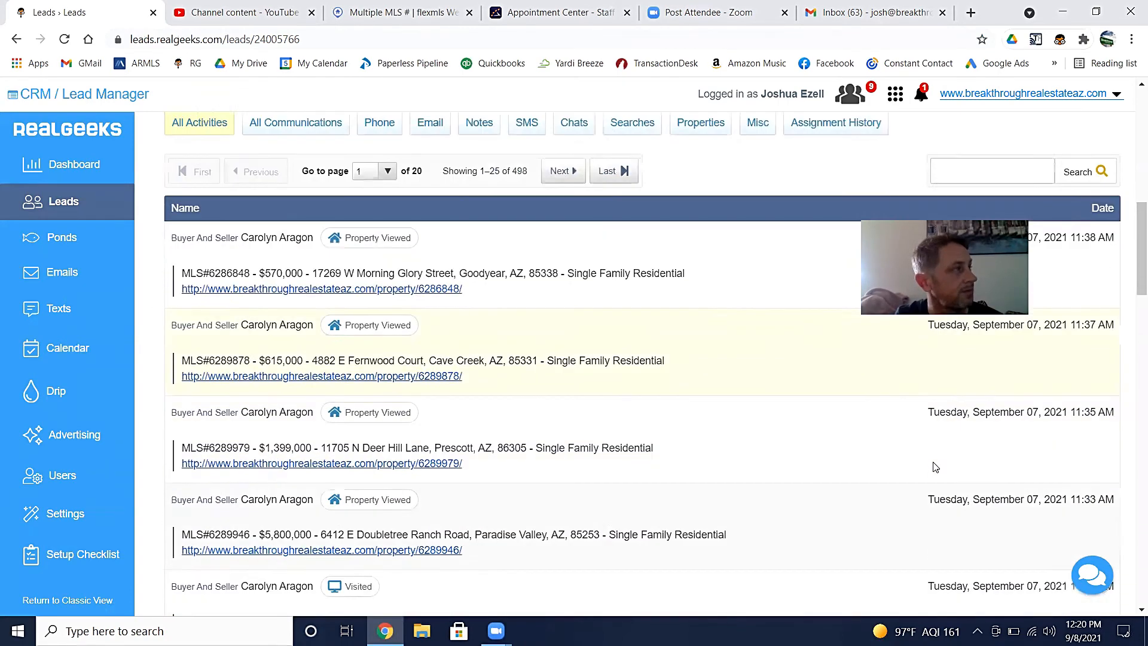
scroll(936, 466, down, 2)
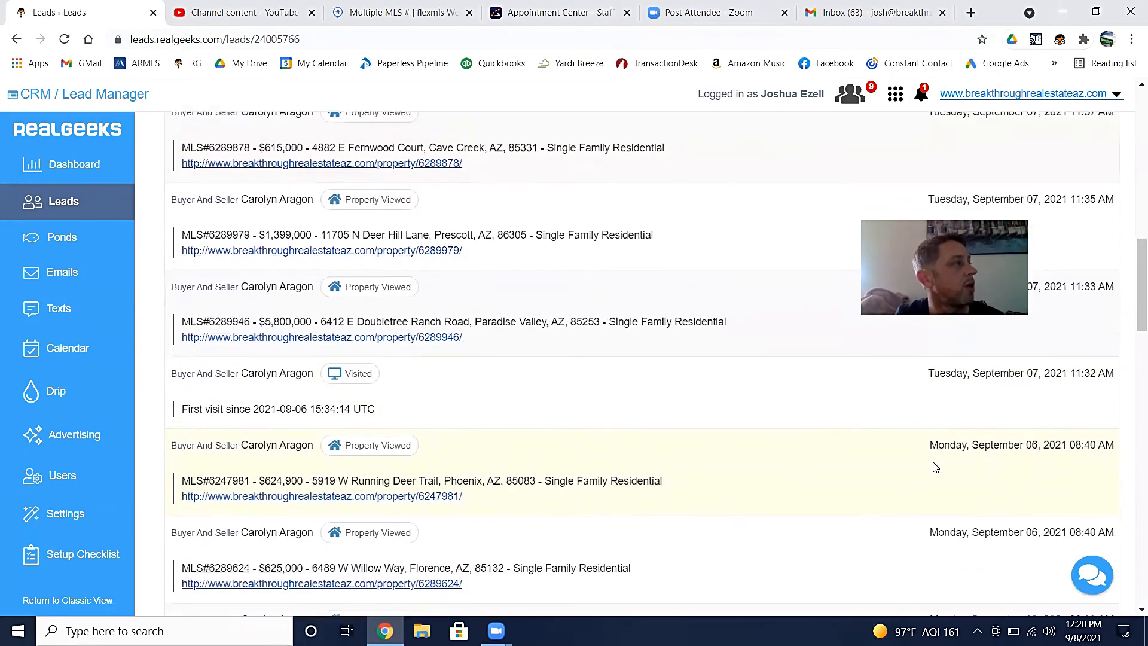
scroll(936, 467, down, 1)
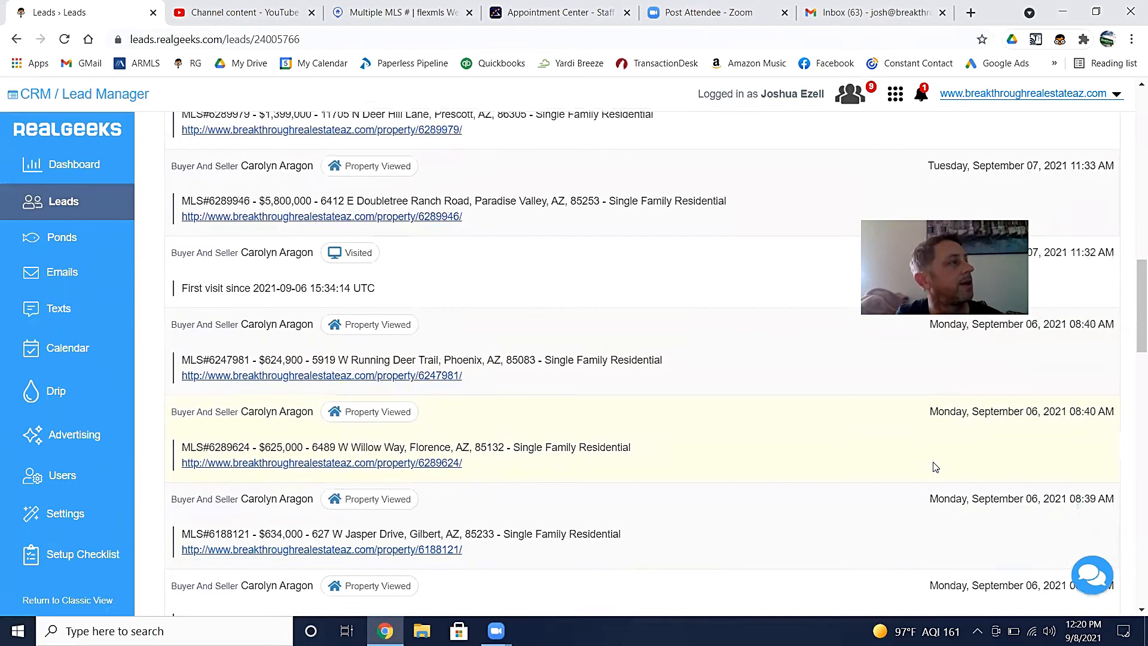
scroll(936, 467, down, 1)
scroll(935, 466, down, 5)
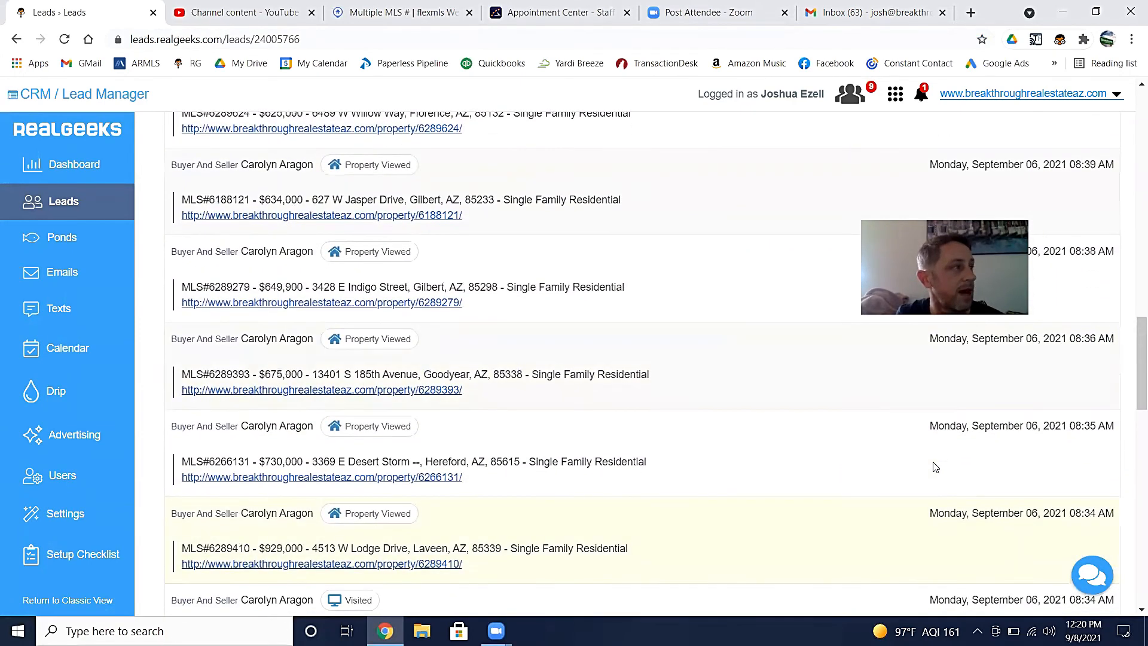
scroll(936, 466, down, 2)
scroll(936, 466, down, 1)
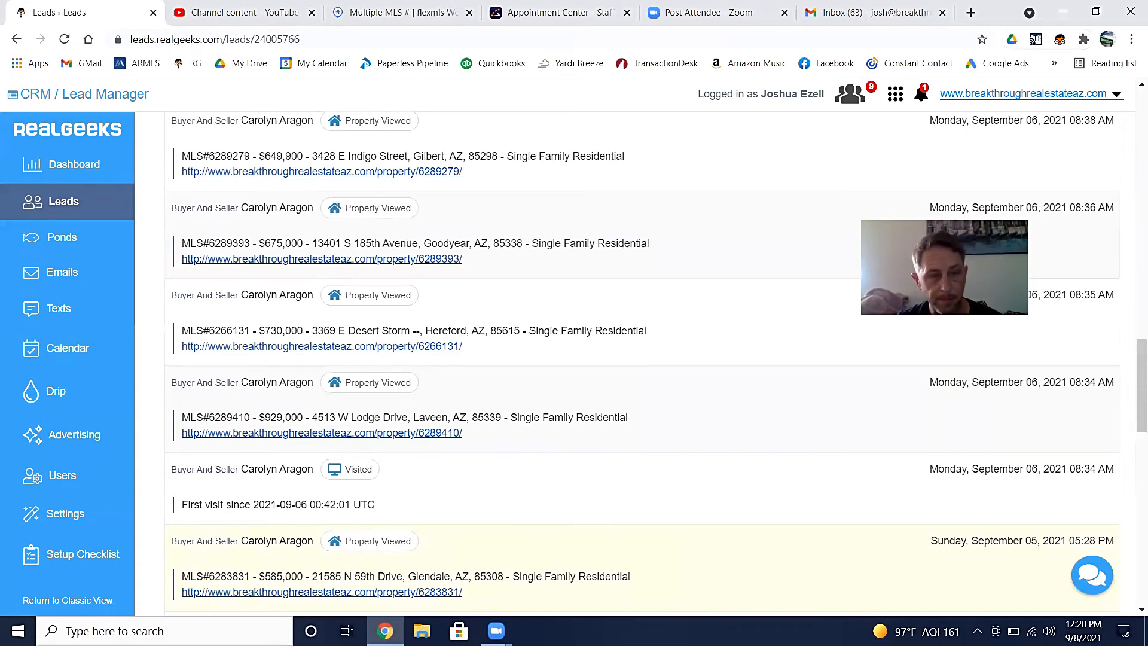
- Start an email to the lead from the saved Breakthrough Real Estate template with the subject "Homes in the Phoenix Area"
scroll(373, 273, up, 20)
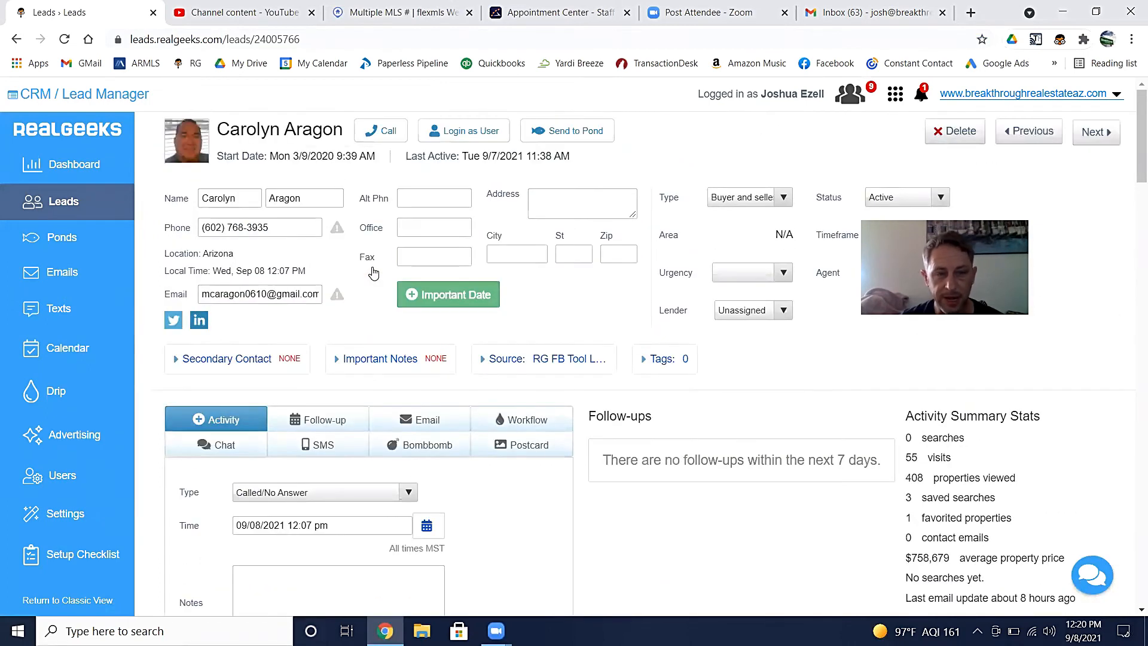
scroll(373, 272, down, 3)
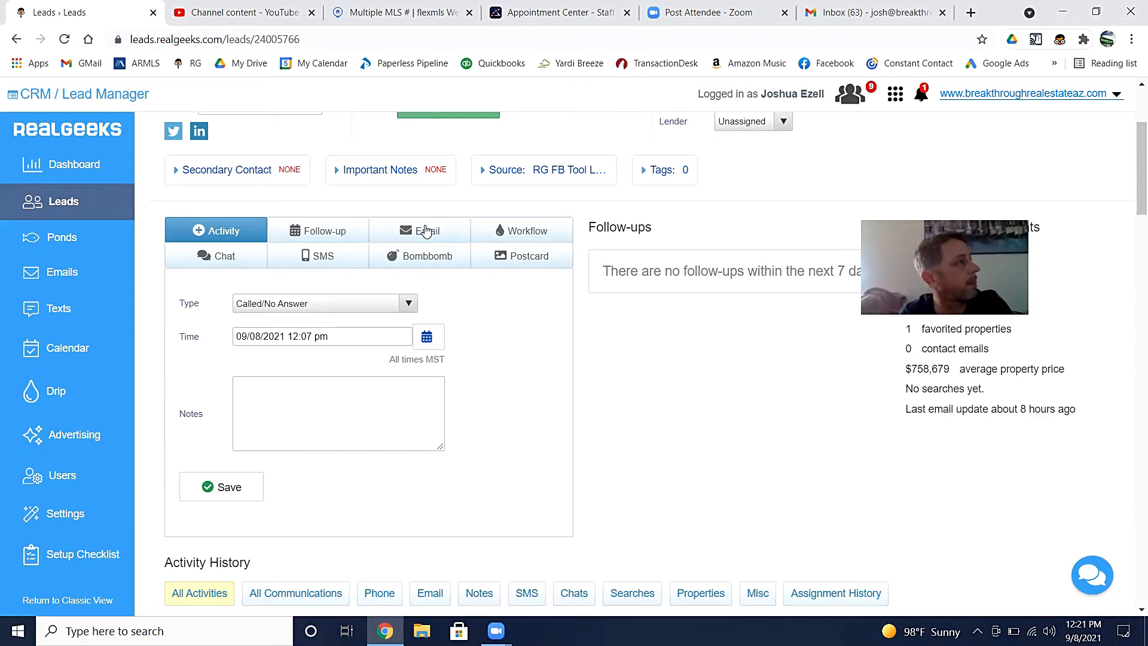
click(428, 231)
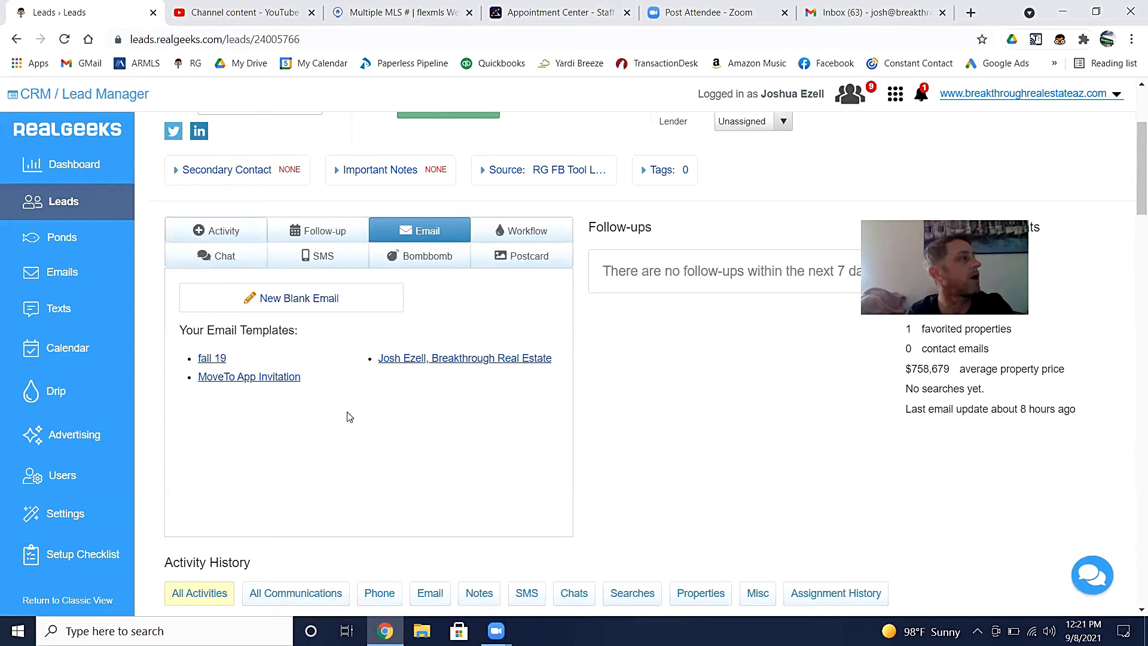
click(430, 361)
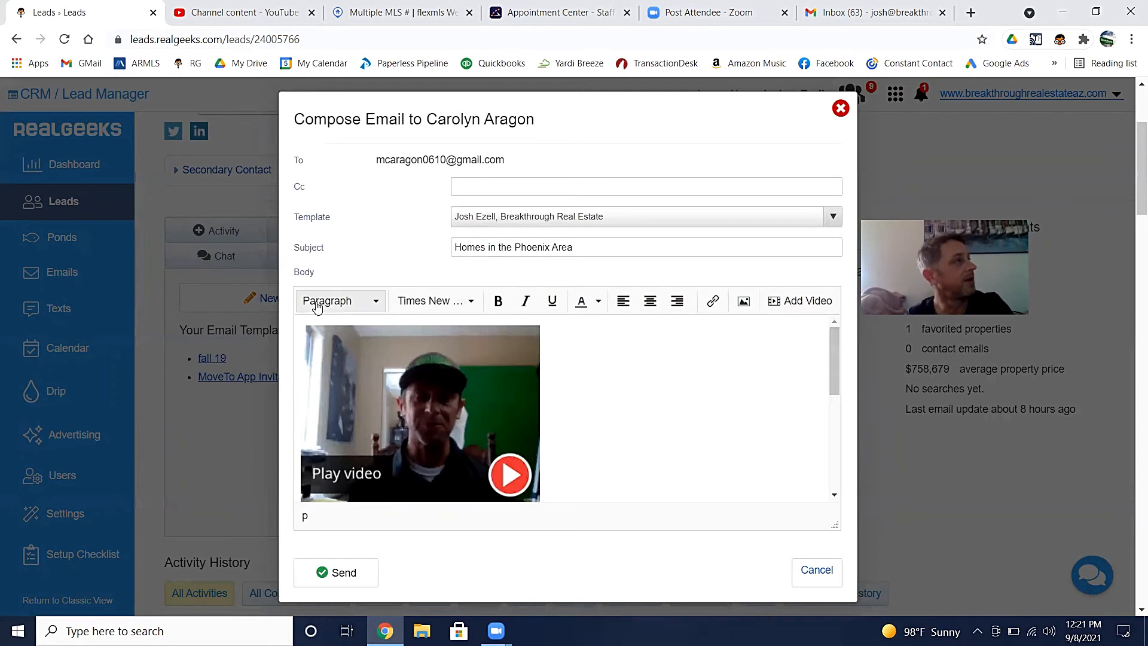
- Extend the email subject with "(and Prescott, etc.)" after "Homes in the Phoenix Area"
click(592, 243)
text((a)
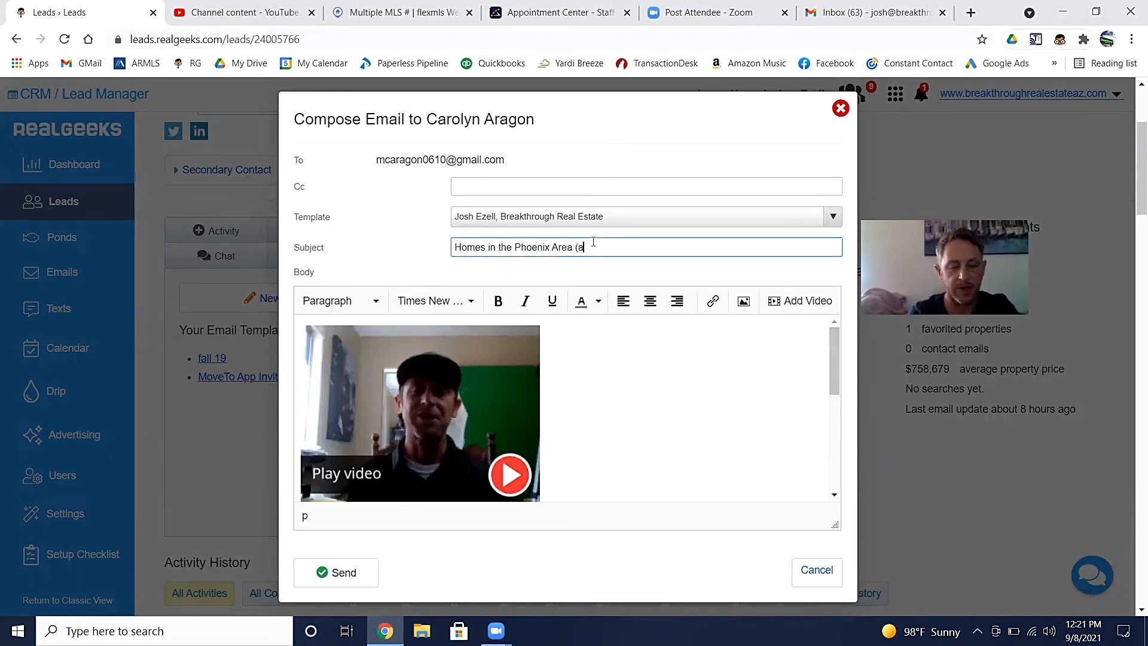
text(nd Prescott)
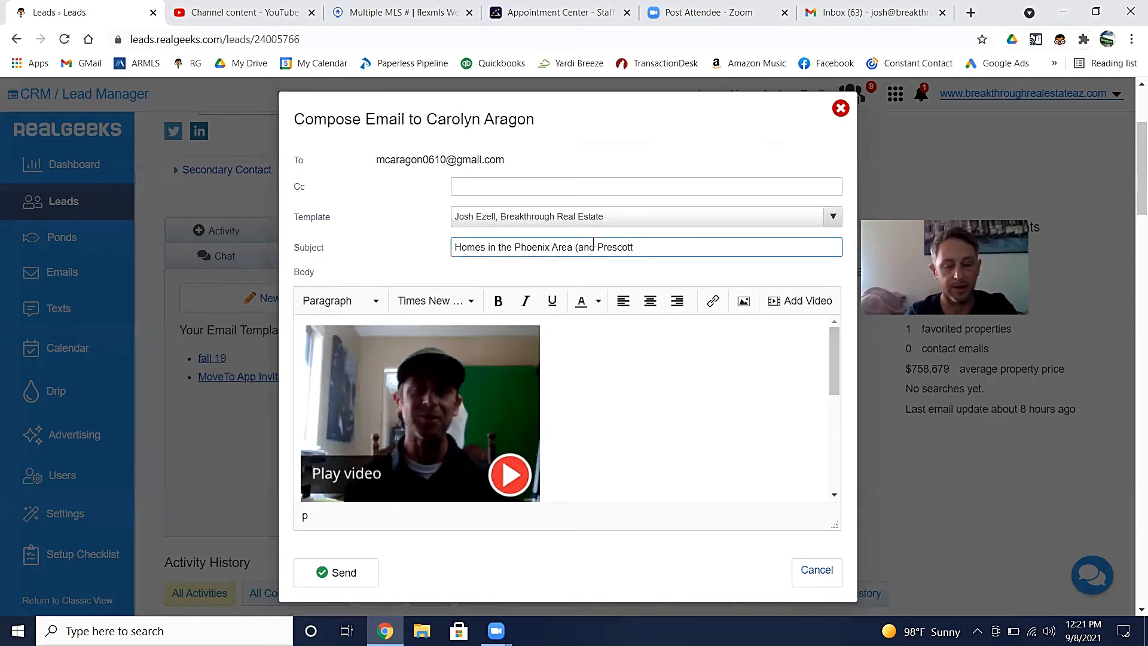
text(, etc.))
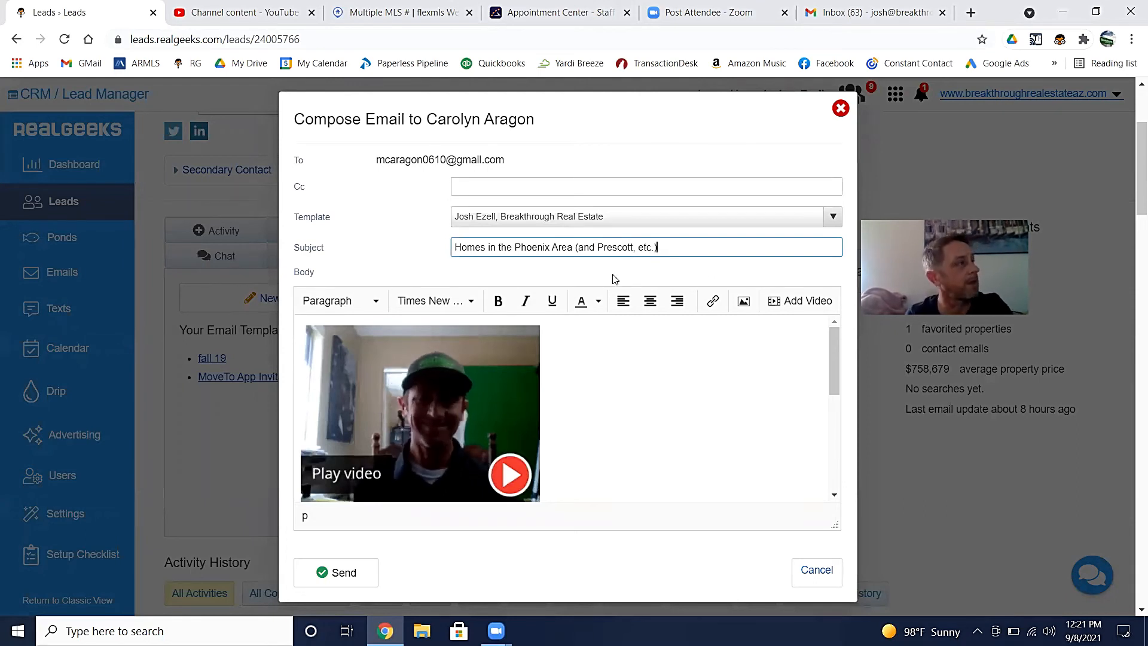
- Insert "(including Prescott)" after "surrounding areas" in the introductory paragraph of the email body
scroll(582, 433, down, 2)
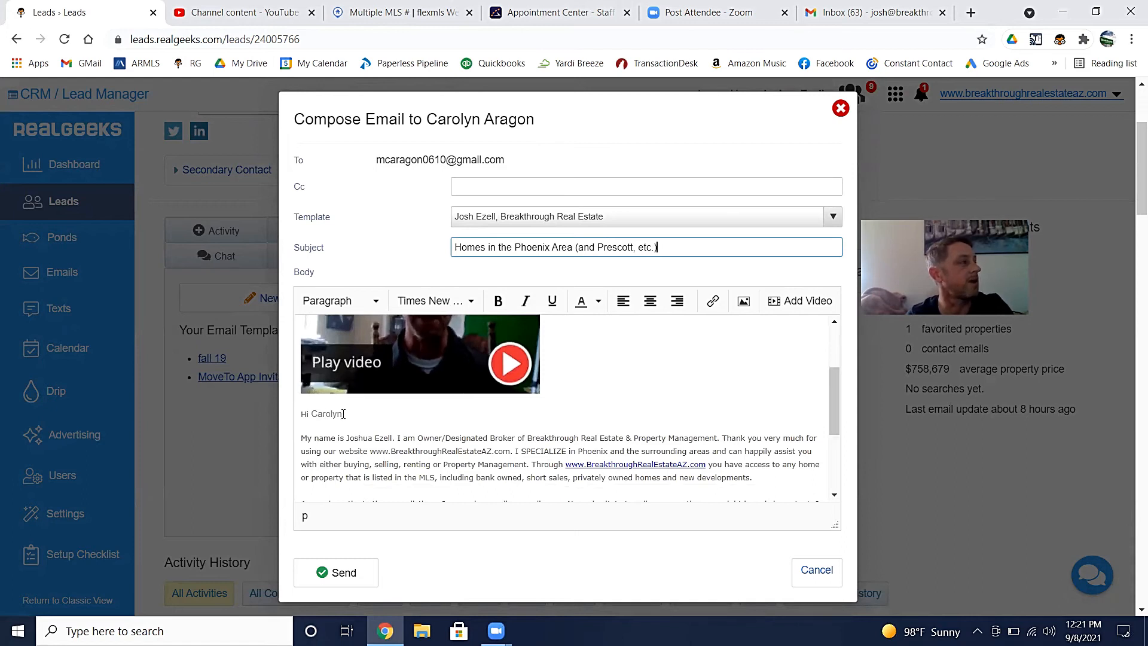
scroll(344, 413, down, 1)
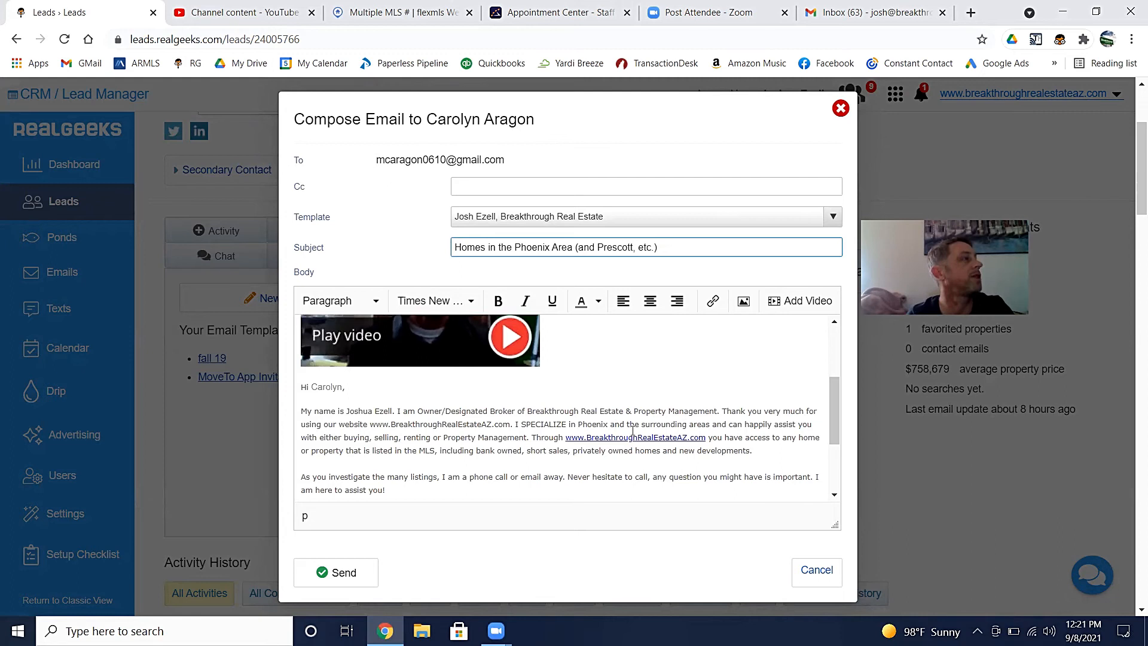
click(712, 423)
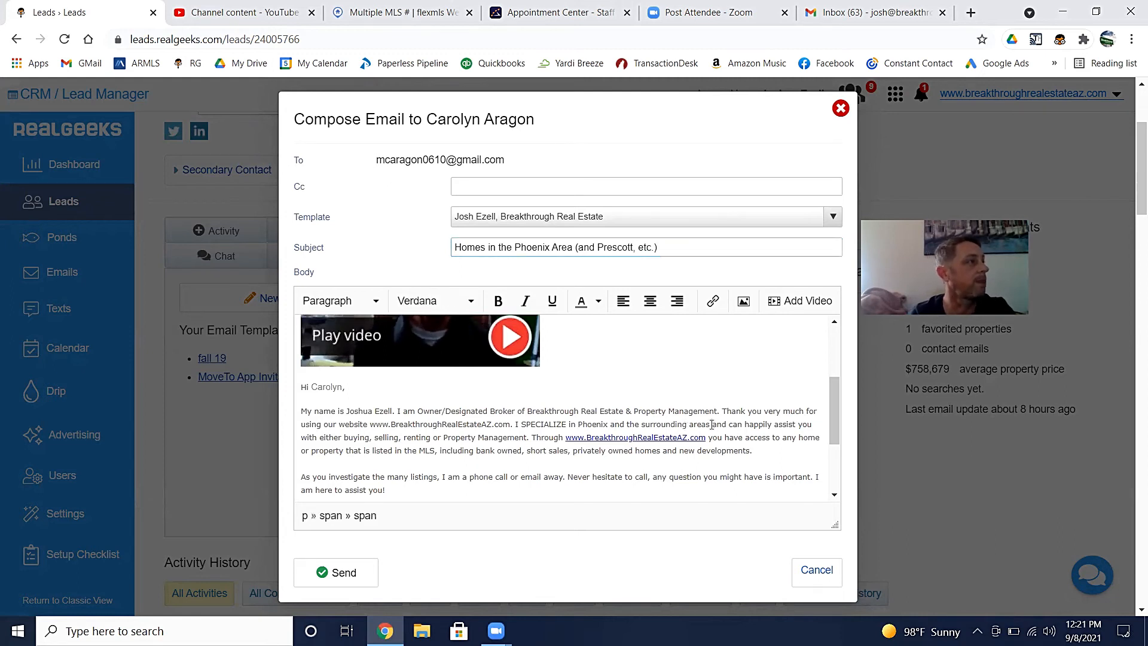
text(including )
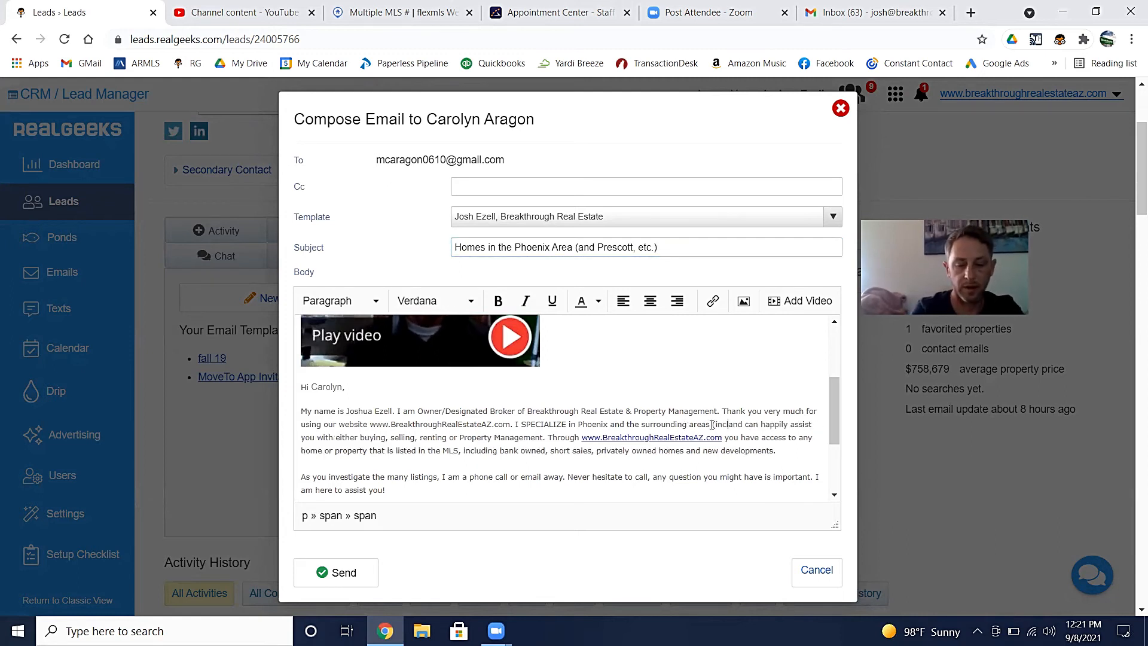
text(Prescott)
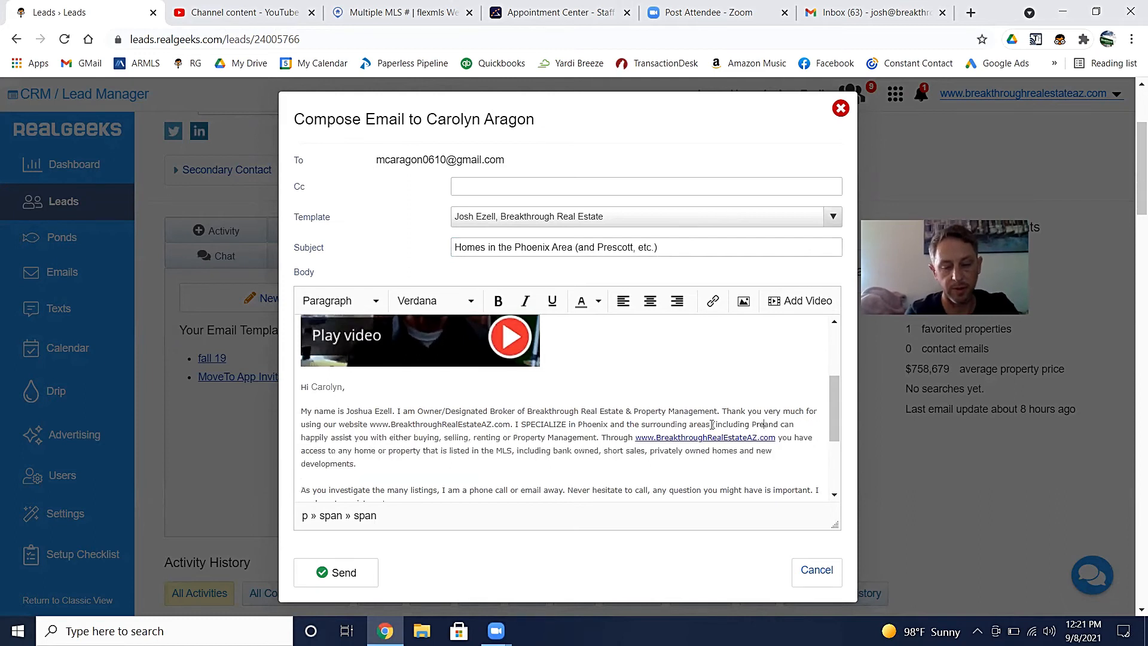
text())
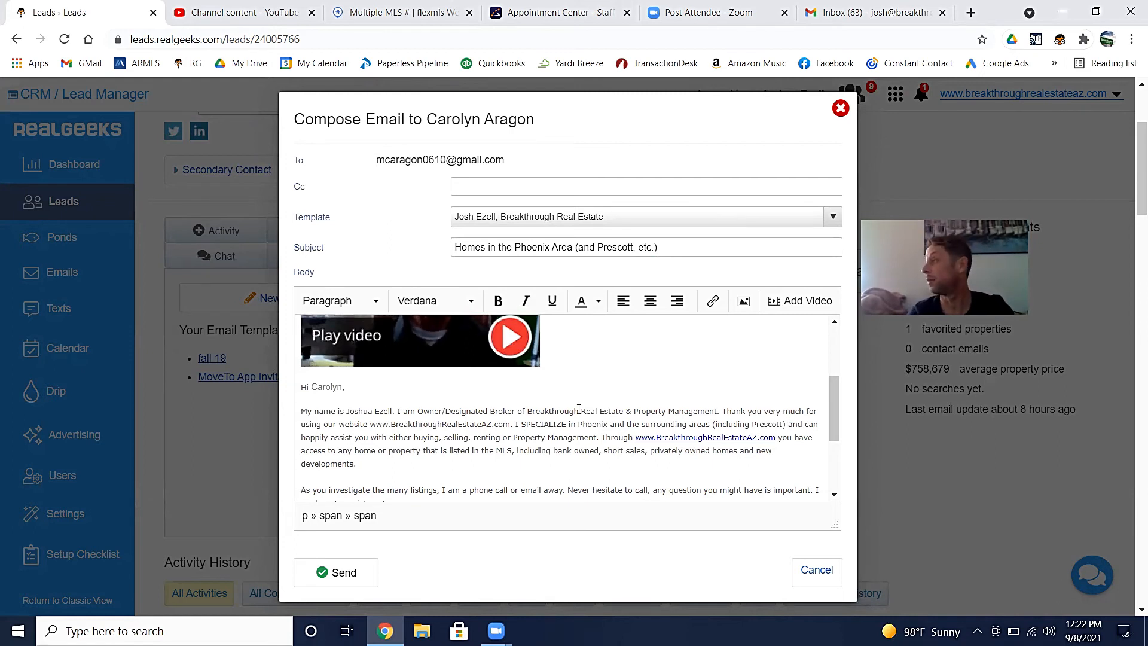
- Review the remaining paragraphs of the message and send the email to the lead
scroll(579, 409, down, 1)
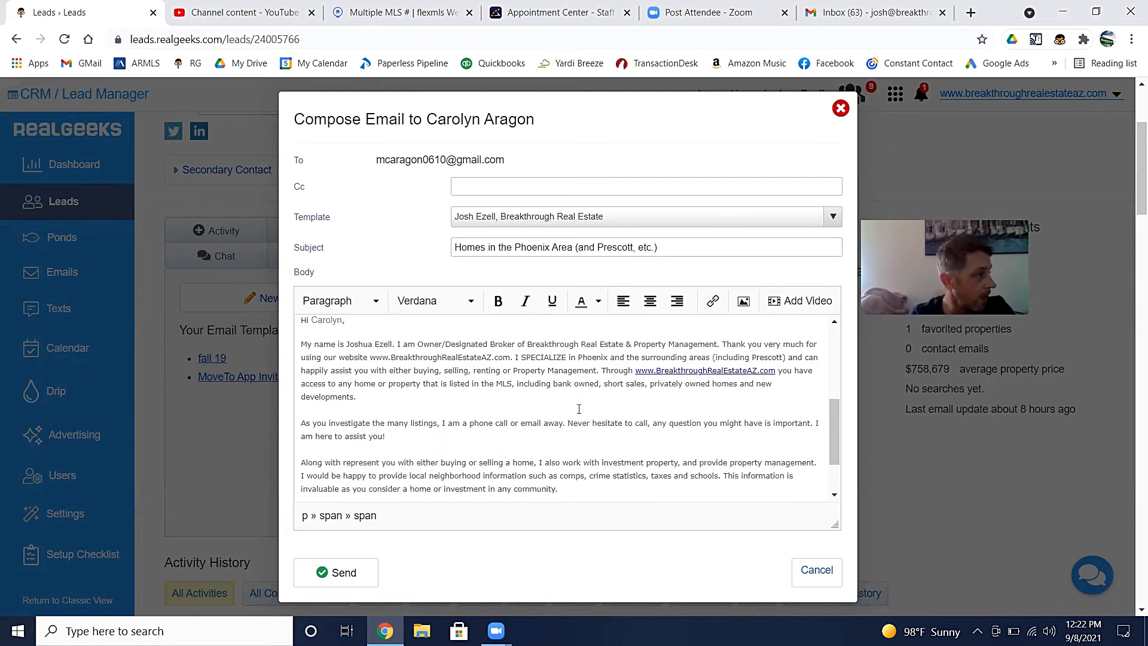
scroll(578, 408, down, 1)
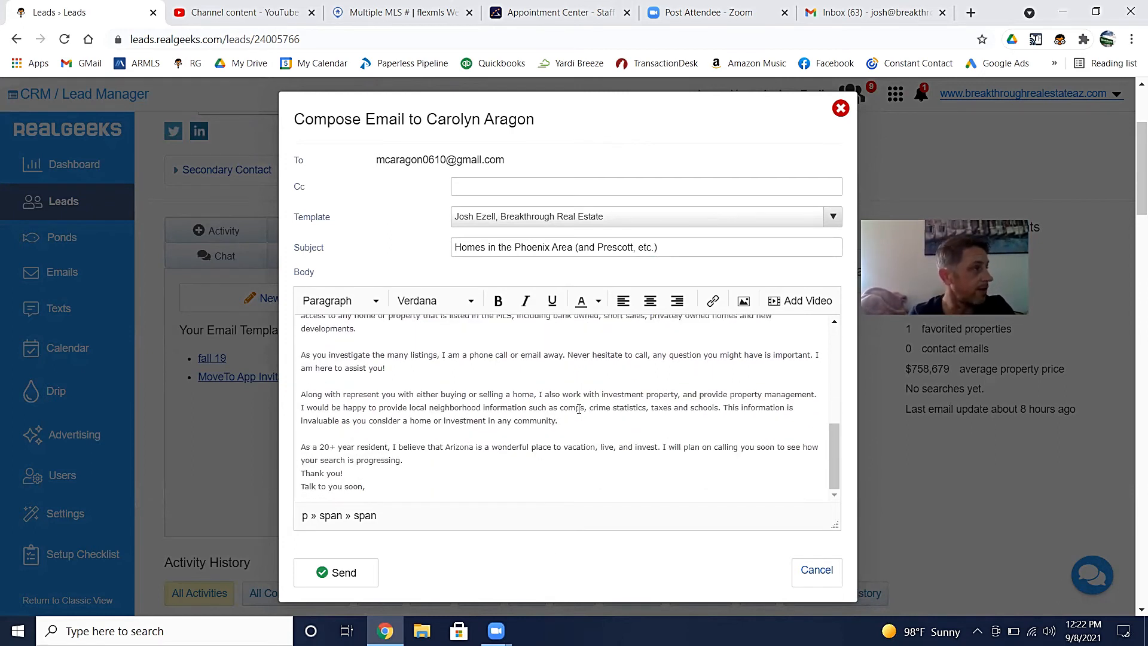
click(317, 573)
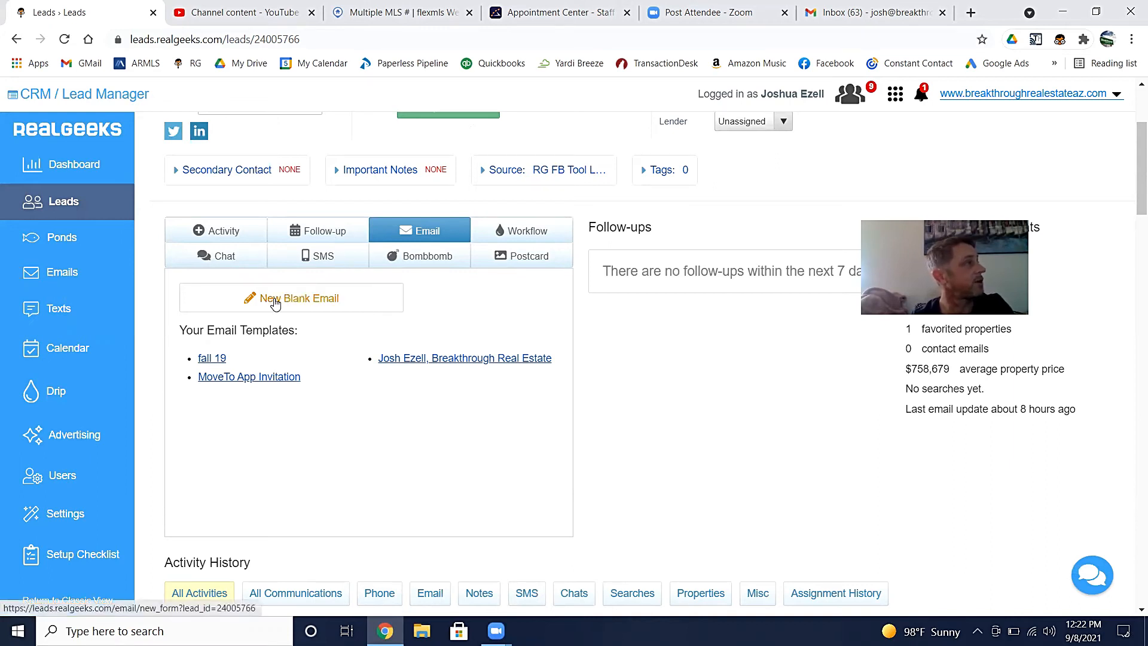
- Start another email from the Breakthrough Real Estate template and bring up the saved videos that can be added to it
click(418, 360)
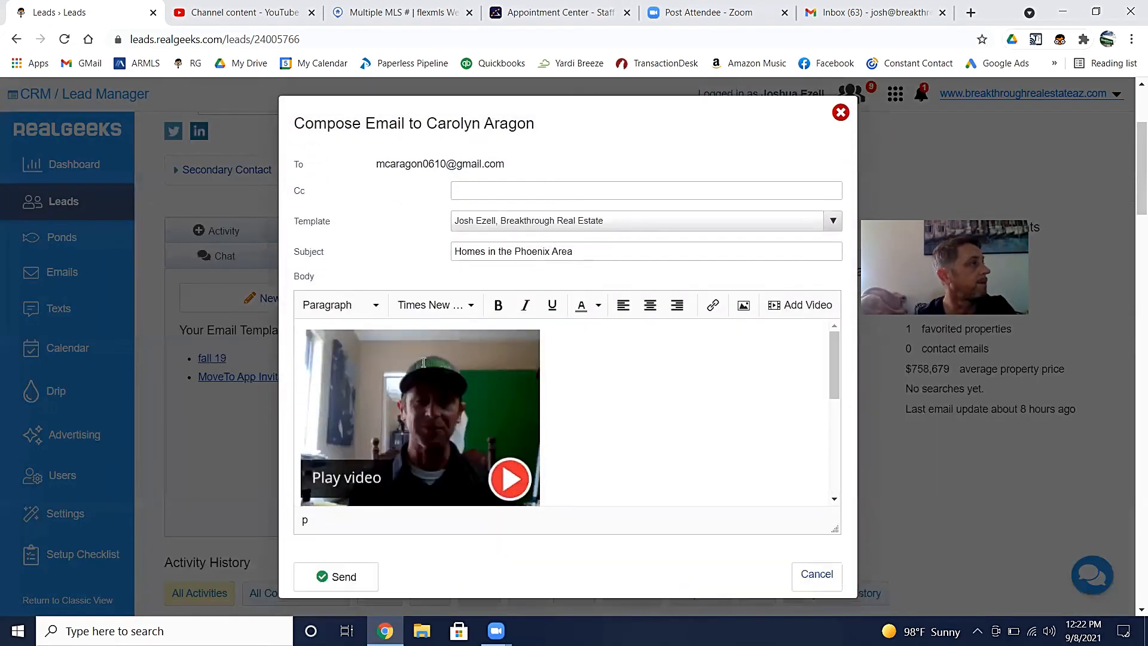
click(490, 418)
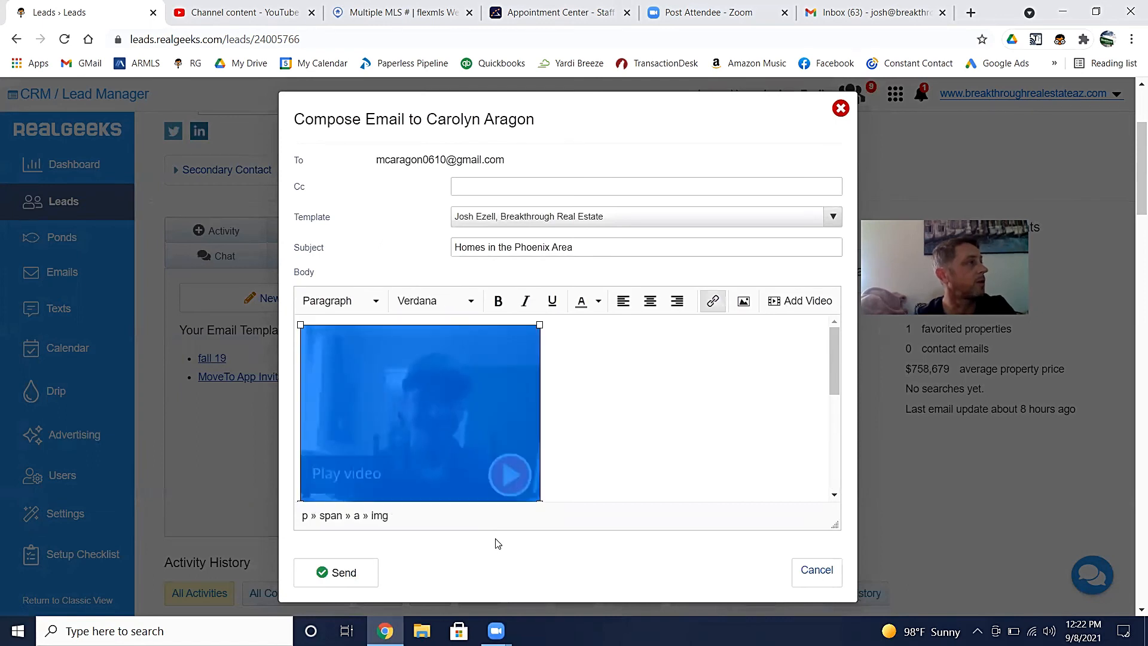
click(818, 303)
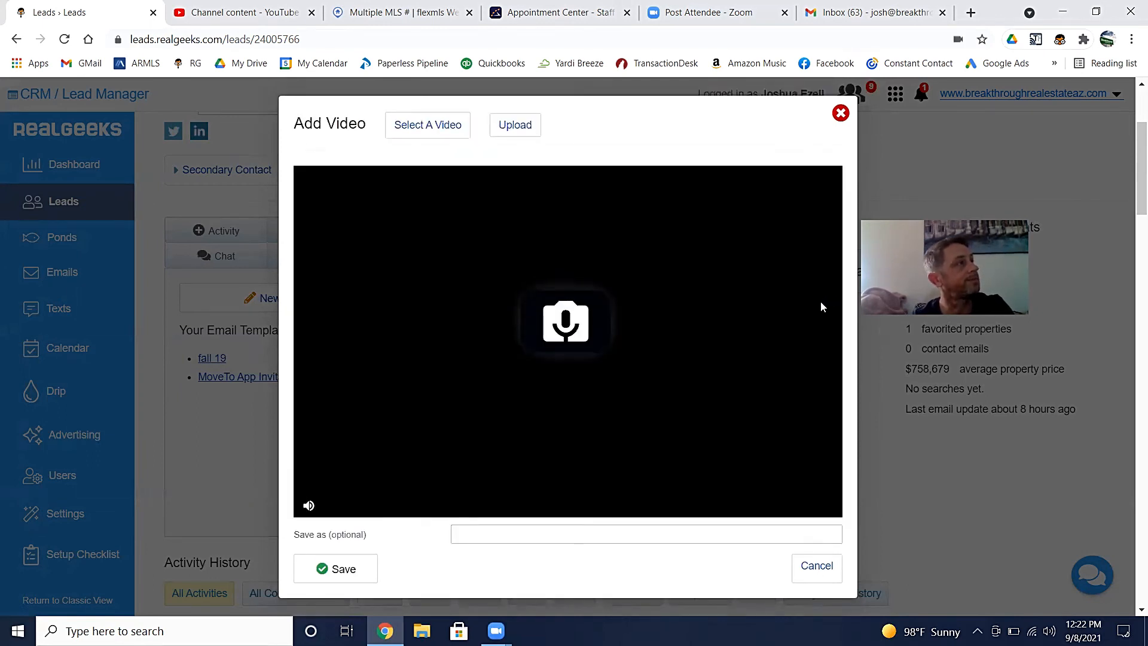
click(427, 124)
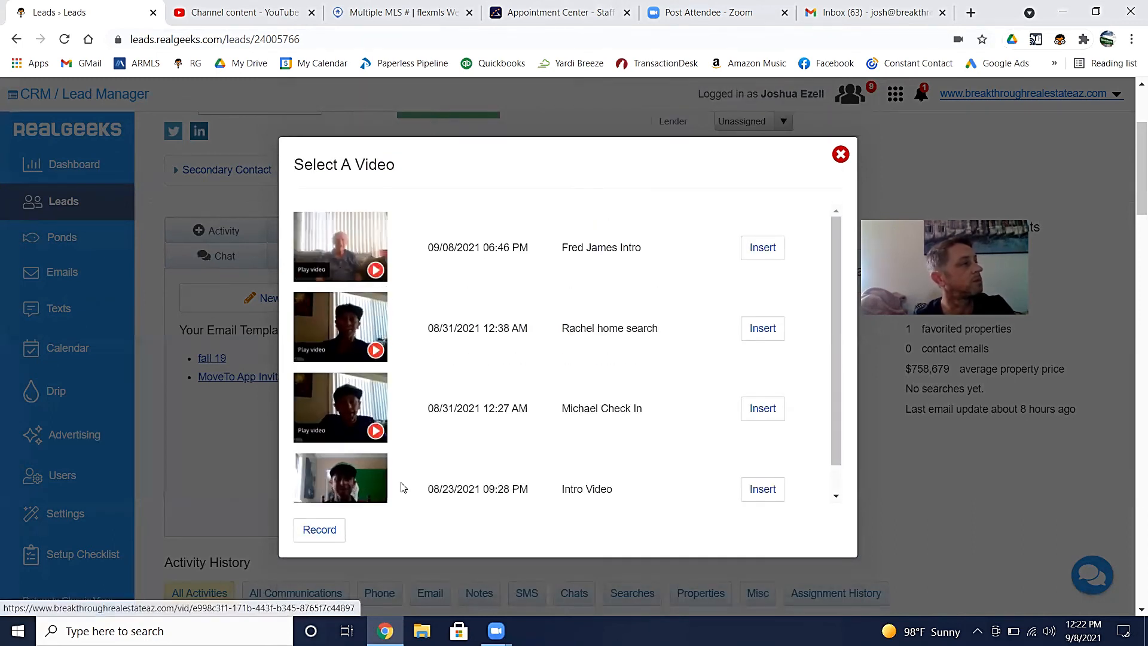
- Play the saved Intro Video on its web page, then close the page and the video selection without inserting anything
click(374, 480)
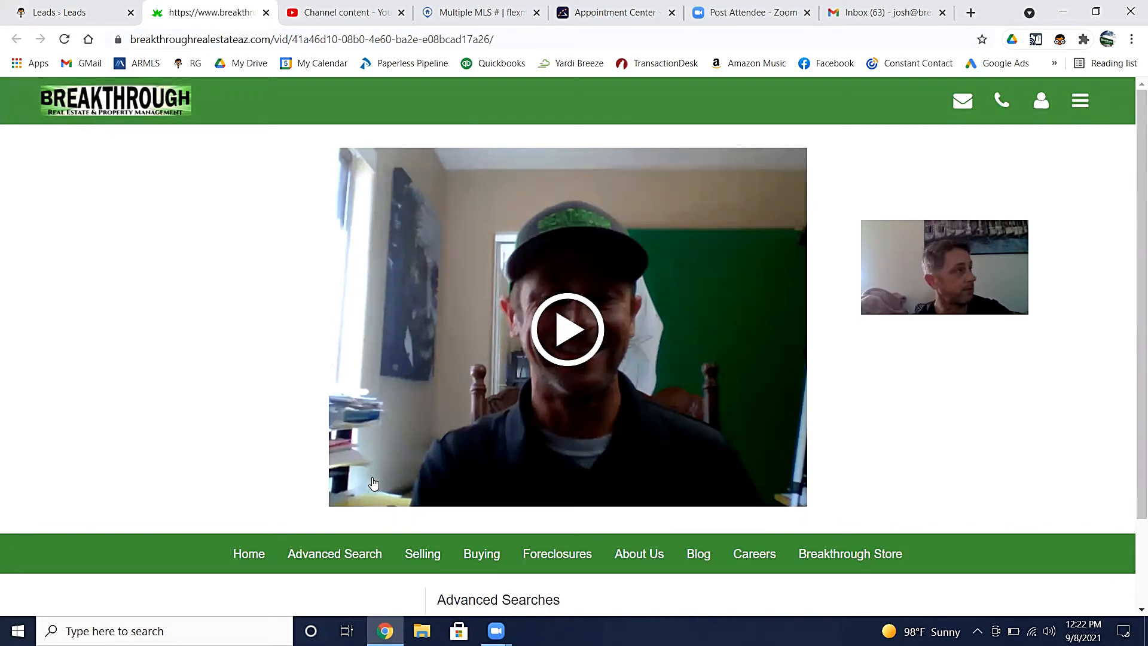
click(561, 328)
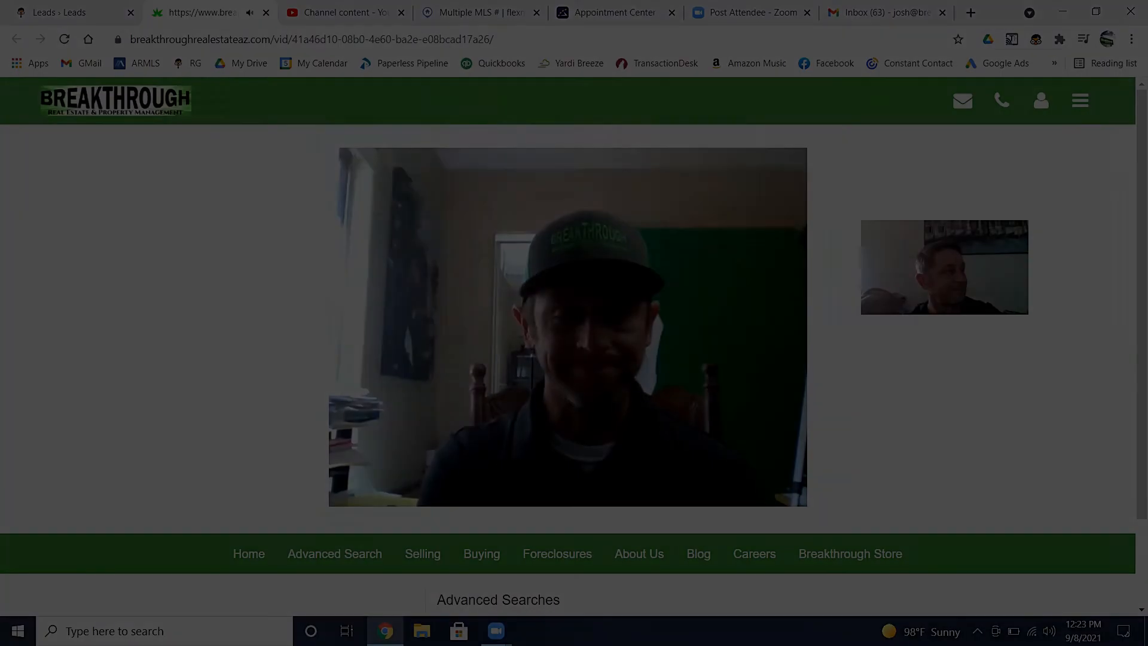
scroll(568, 359, down, 2)
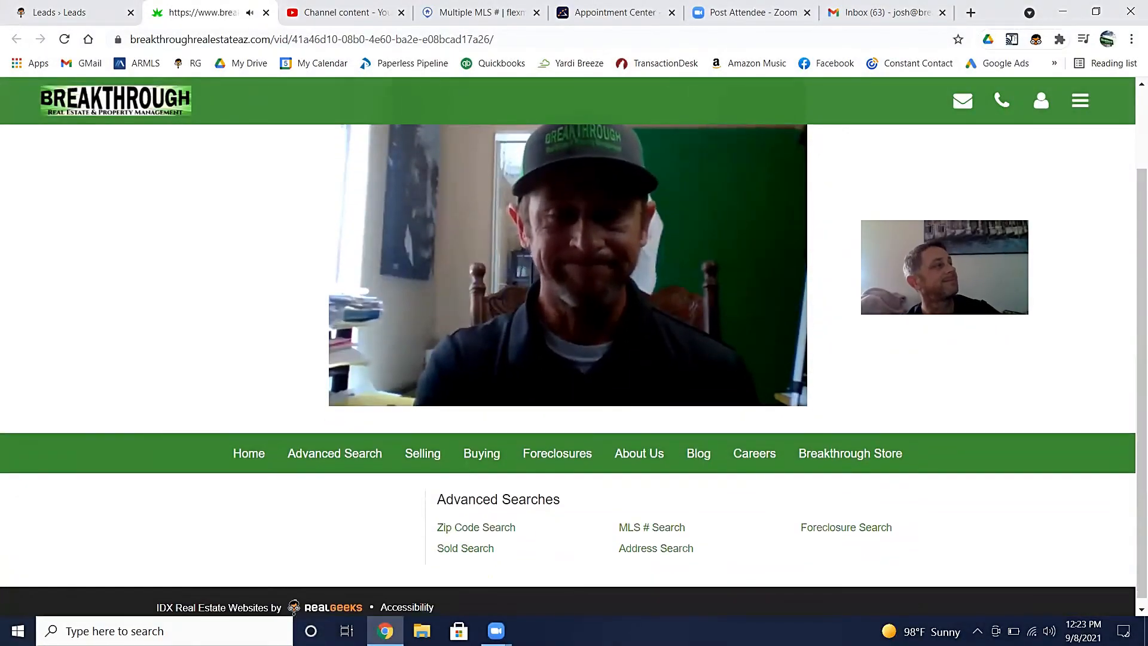
scroll(443, 134, up, 2)
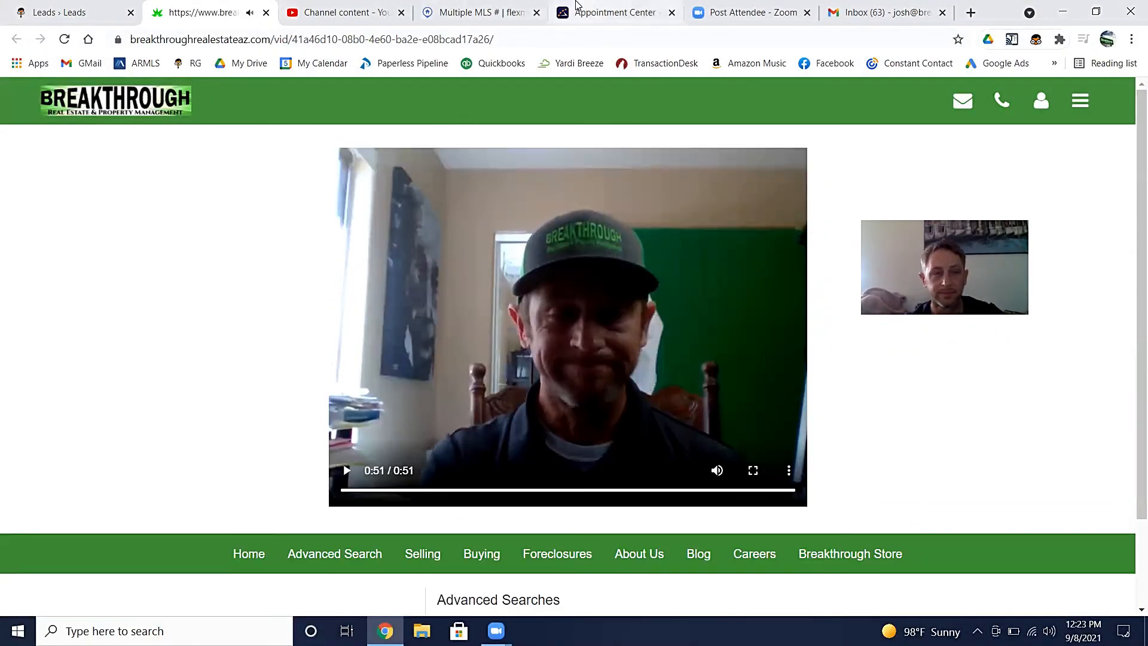
click(266, 12)
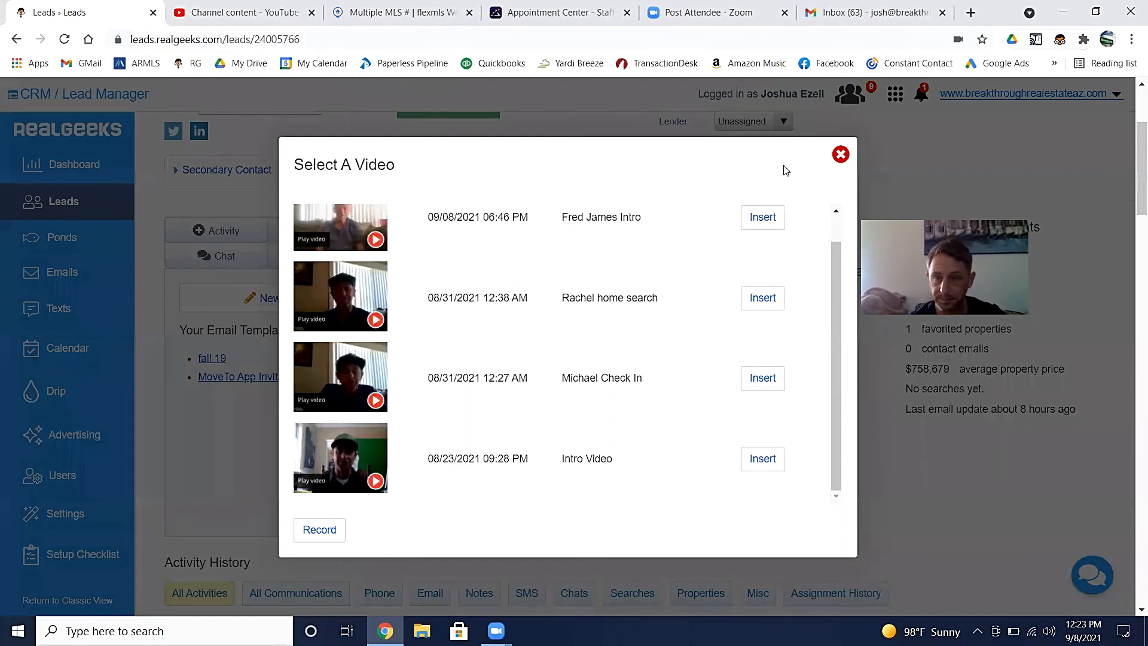
click(837, 150)
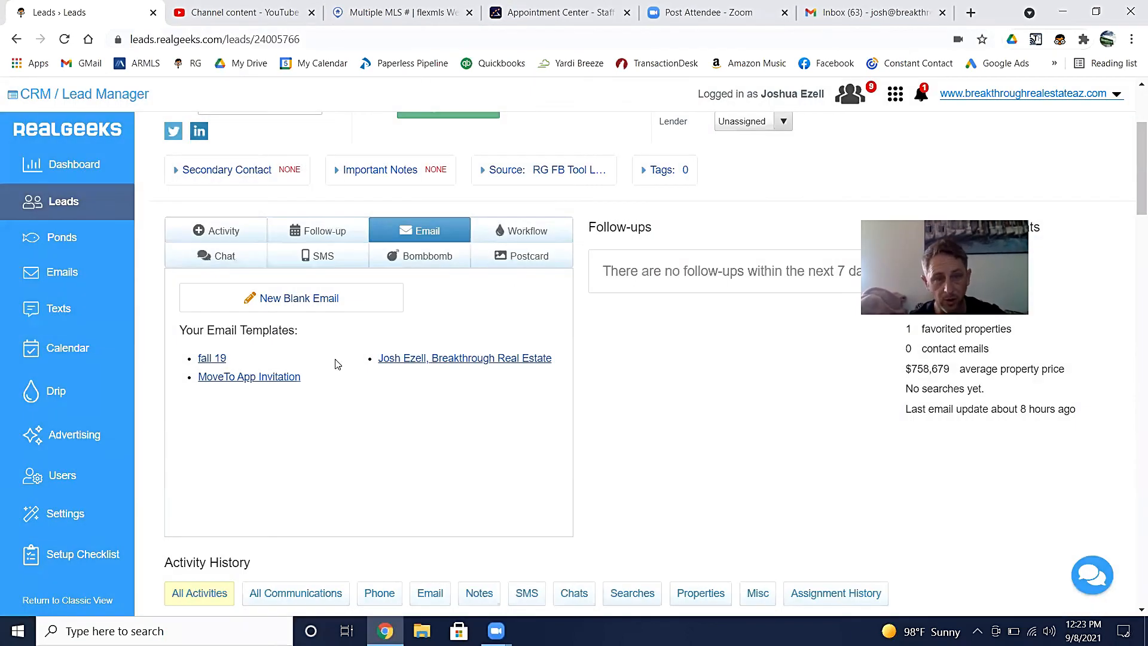
- Copy the lead's email address from the contact details of the lead record
scroll(336, 363, up, 3)
scroll(335, 363, down, 2)
scroll(336, 363, up, 2)
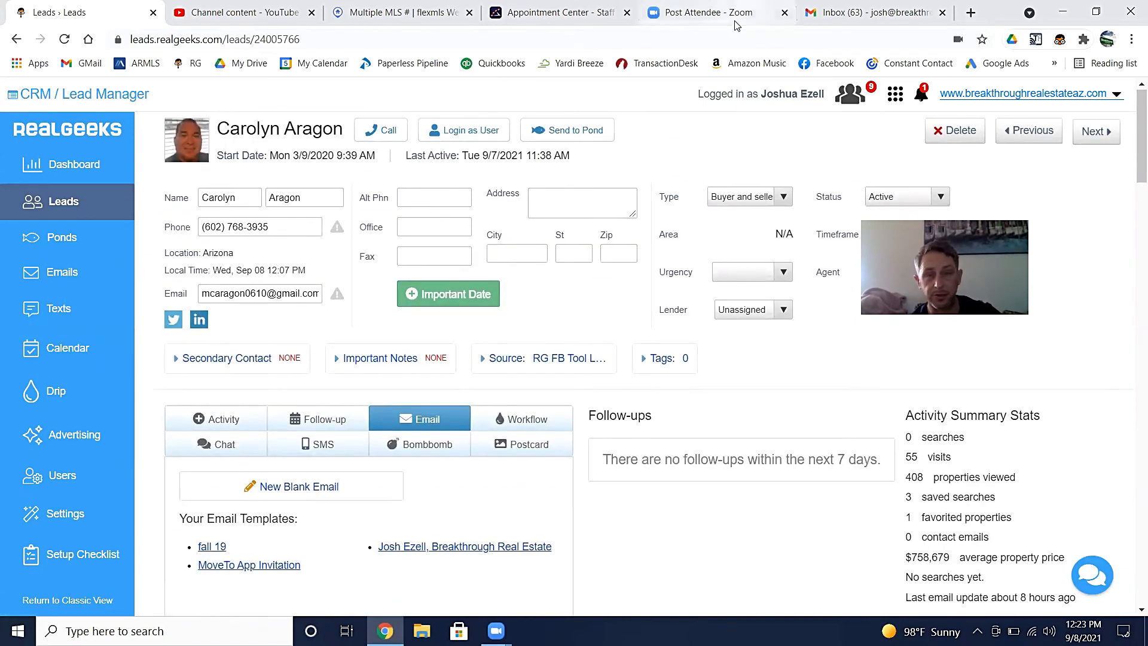
drag(201, 299, 335, 294)
key(ctrl+c)
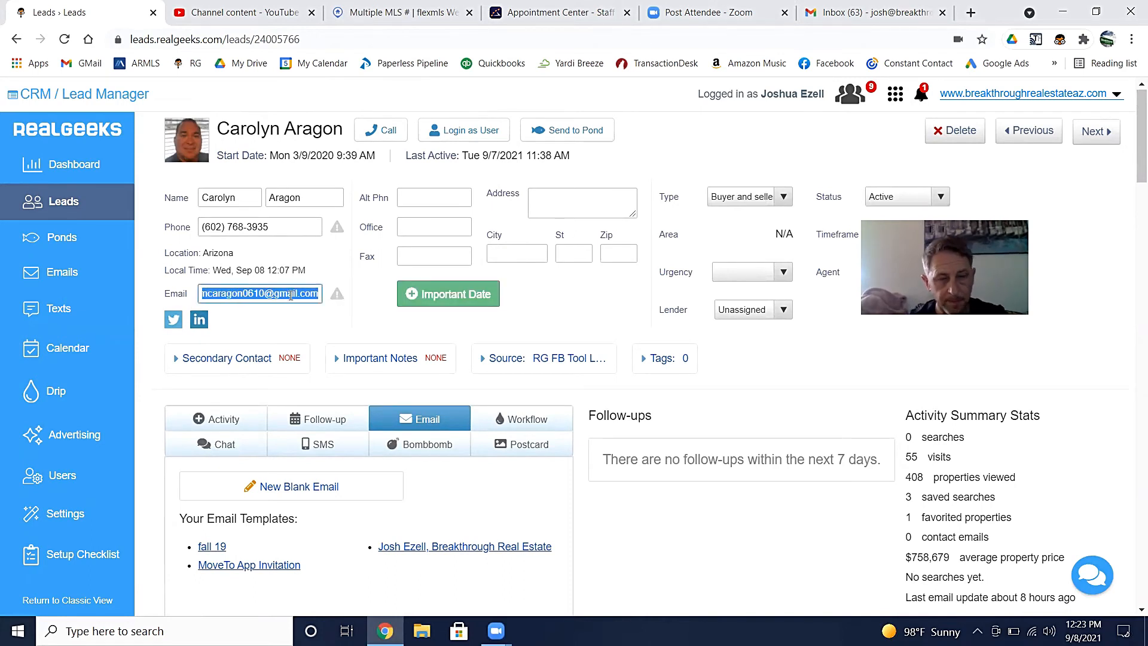
- Switch to Flexmls, start an email of the MLS number search results and paste the lead's email address as an additional recipient
click(372, 11)
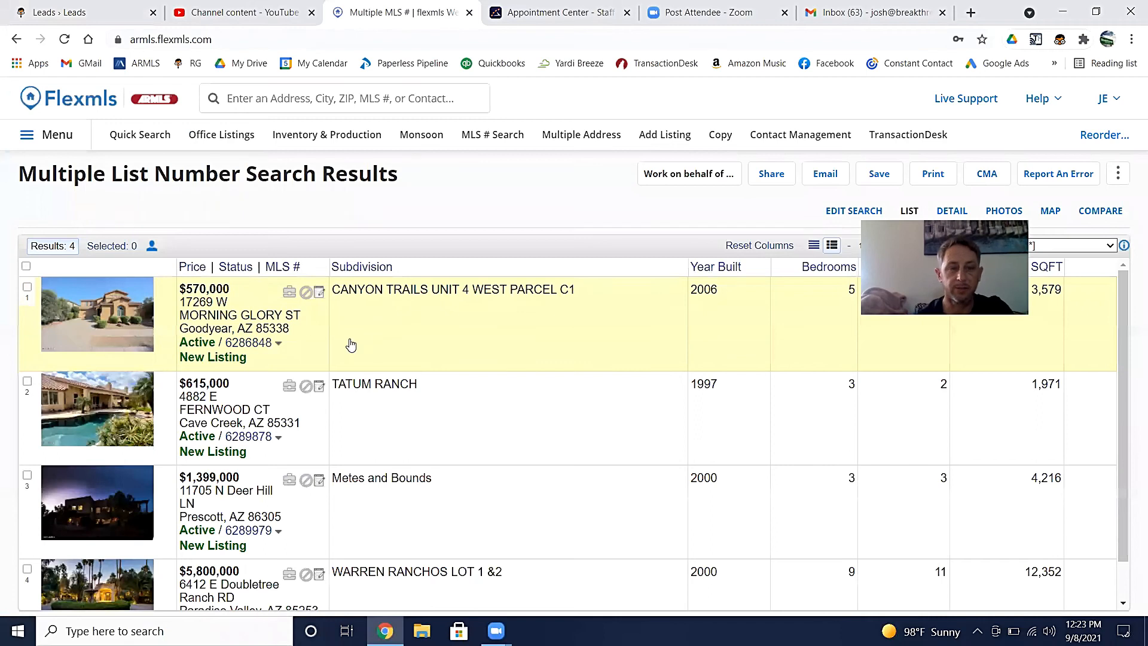
click(824, 175)
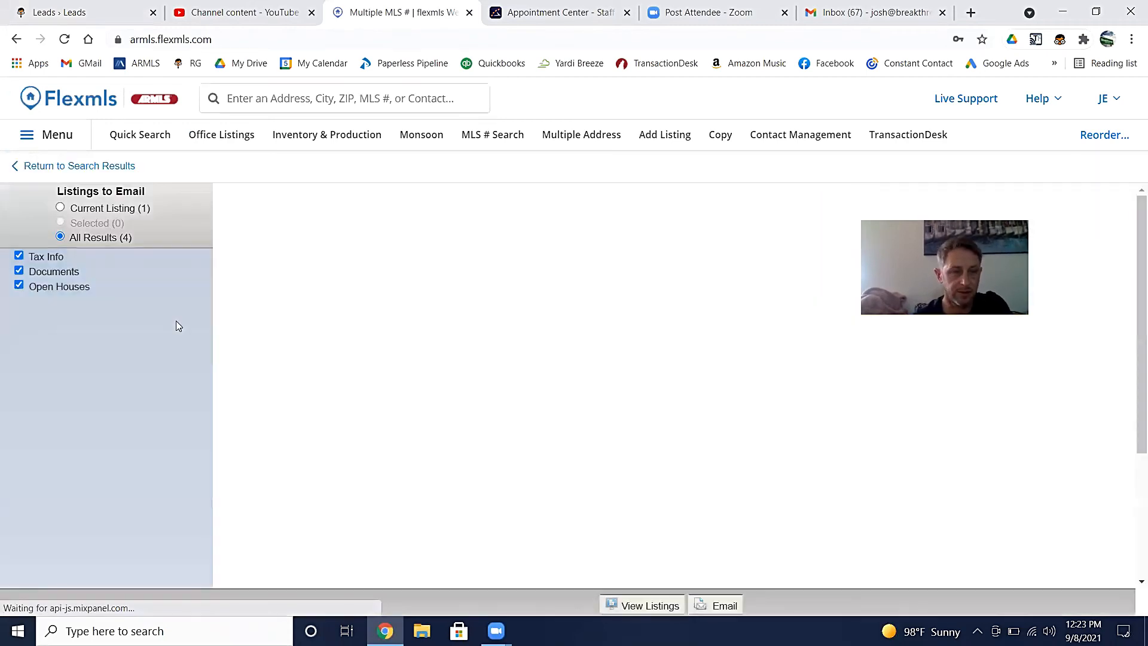
click(353, 303)
key(ctrl+v)
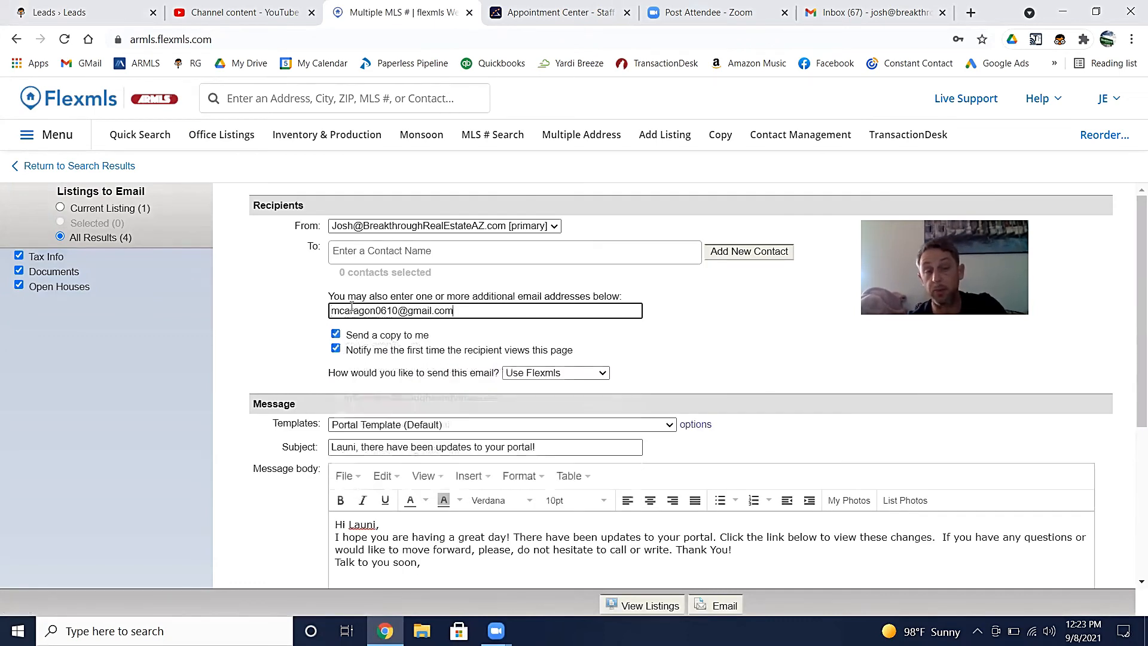
- Replace the subject of the listings email with "Homes You Looked At"
scroll(351, 306, down, 2)
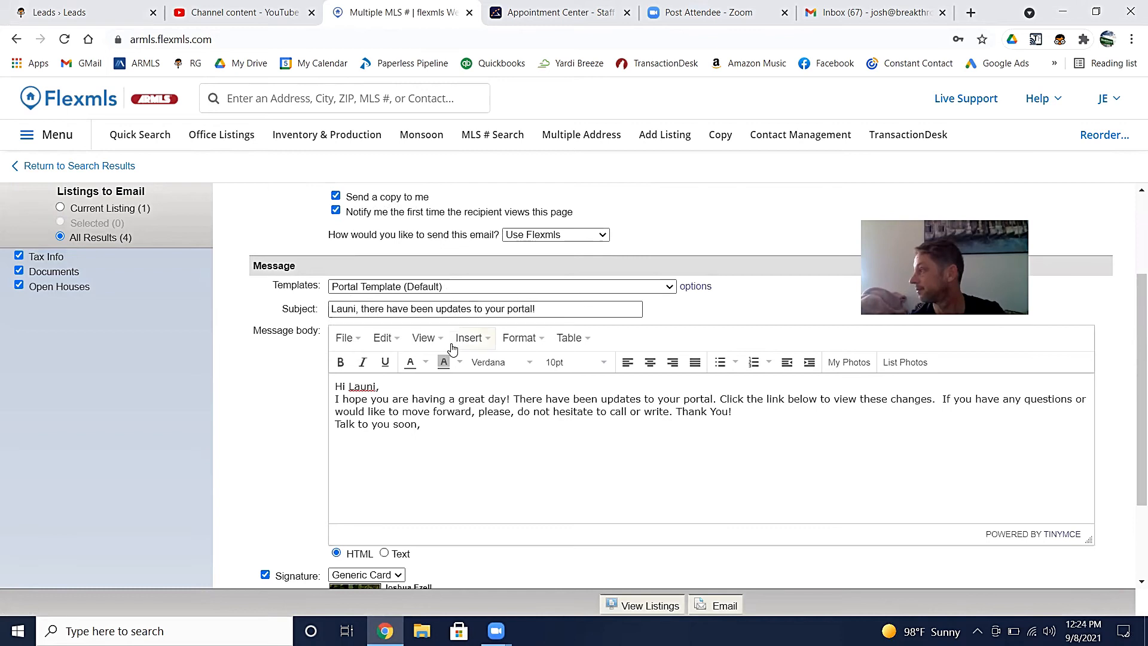
click(527, 309)
key(ctrl+a)
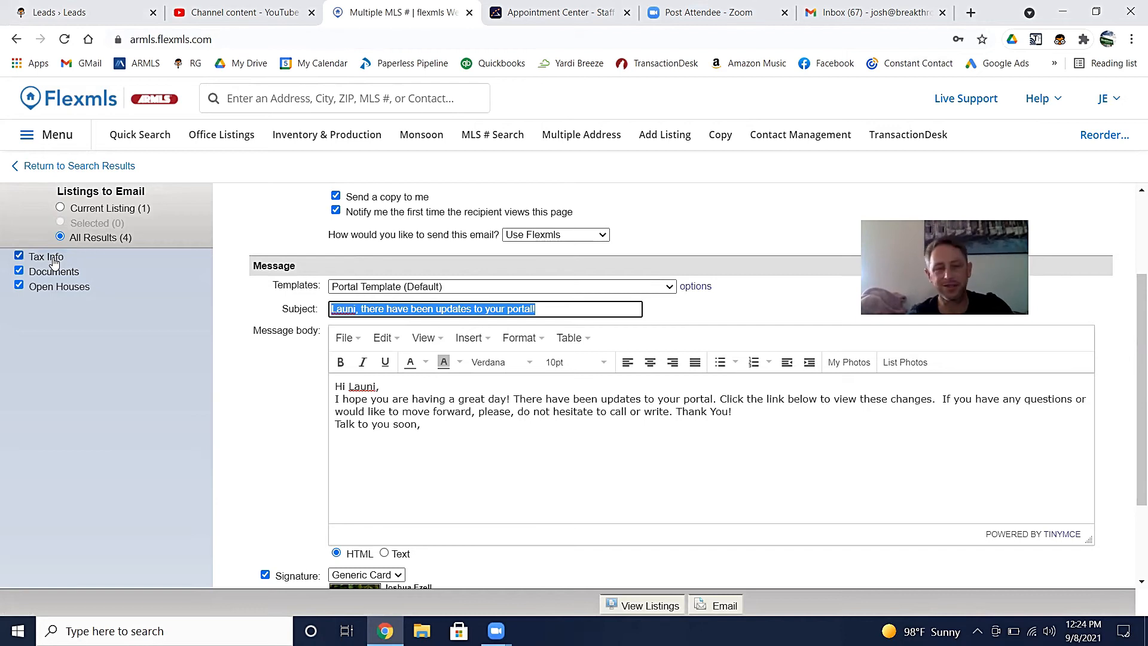
text(Homes YOu)
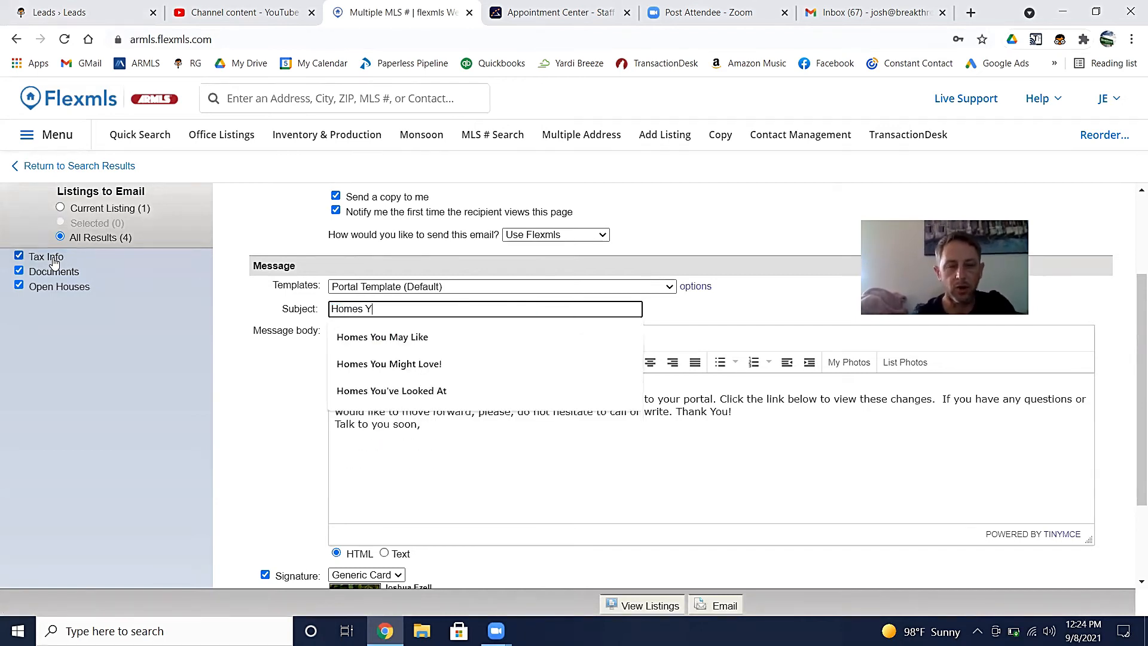
key(BackSpace)
key(BackSpace)
text(ou Looked At)
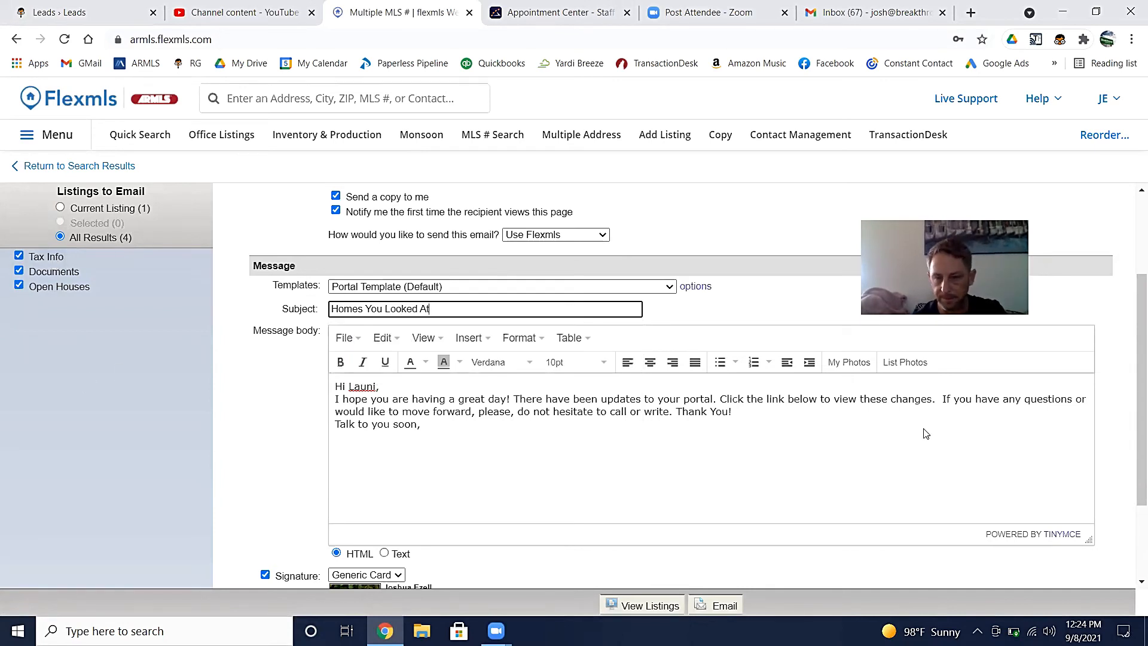
- Replace the template's opening with a greeting to the lead and "I hope you are having a great week. Thank you again for using our website."
drag(937, 406, 346, 381)
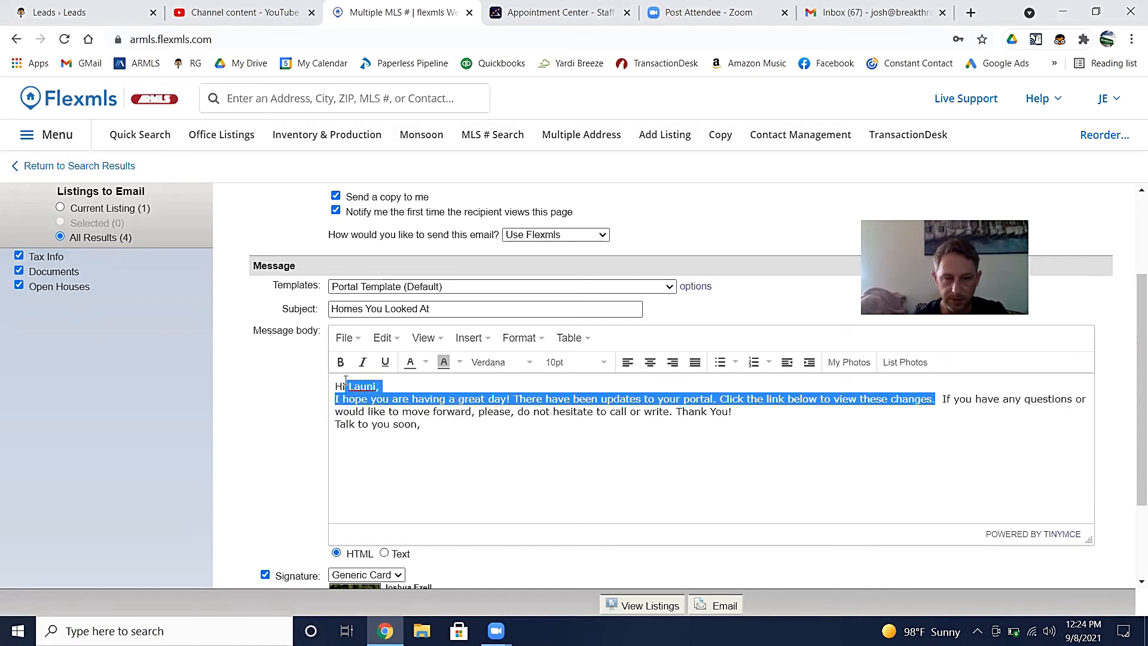
key(BackSpace)
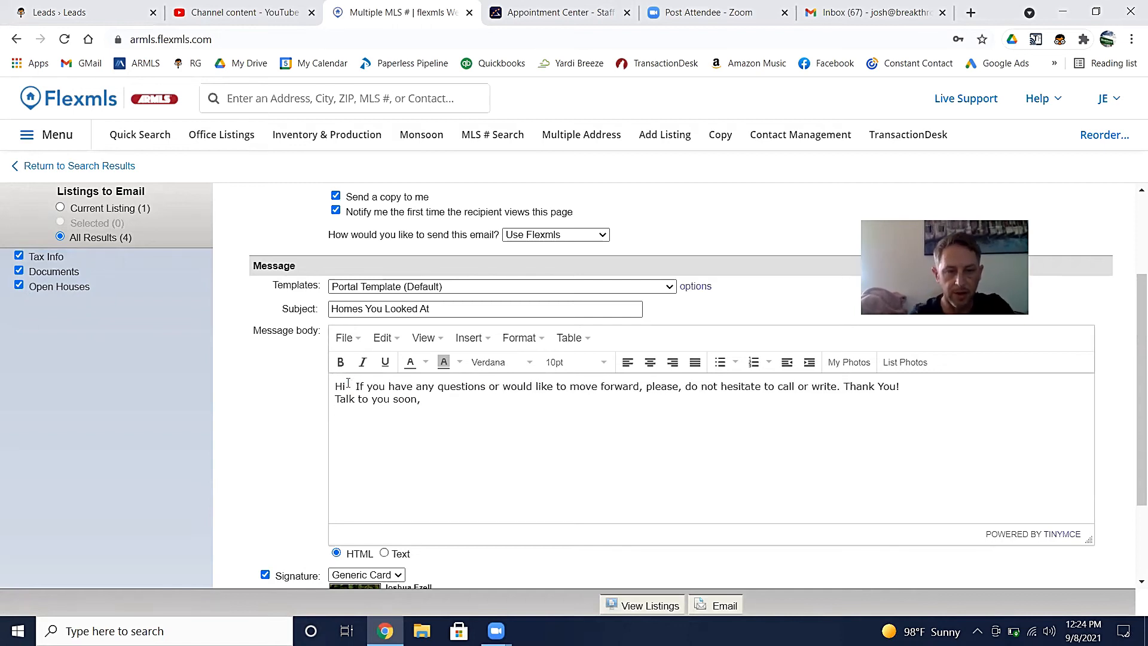
text(Carolyn)
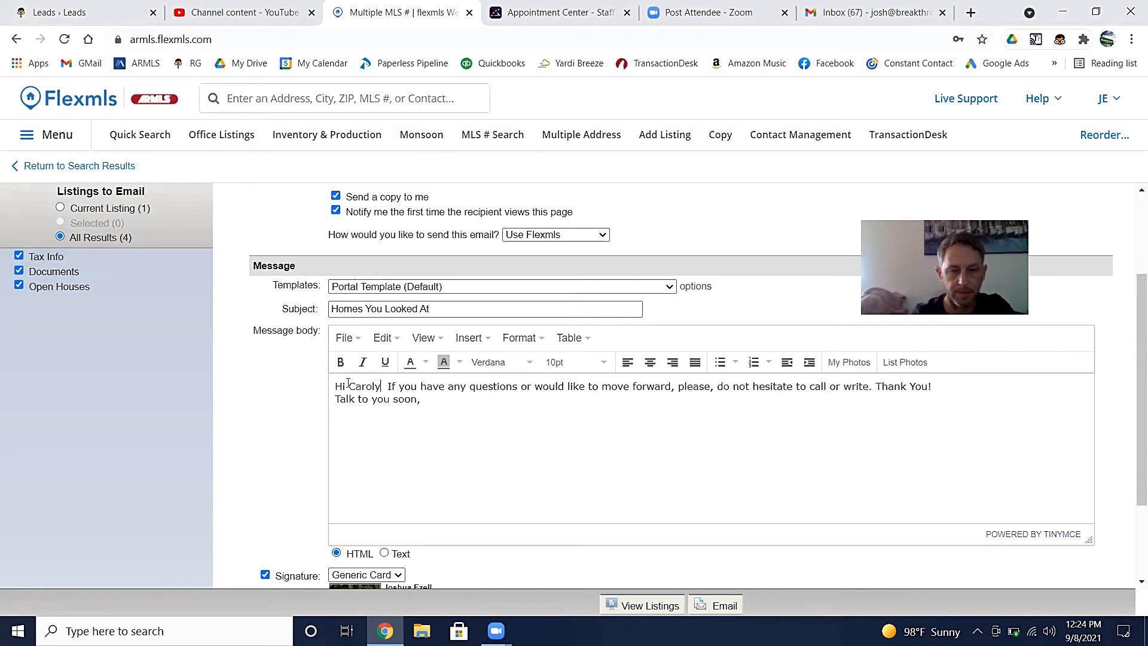
text(,)
key(Return)
text(Thank you again for using our)
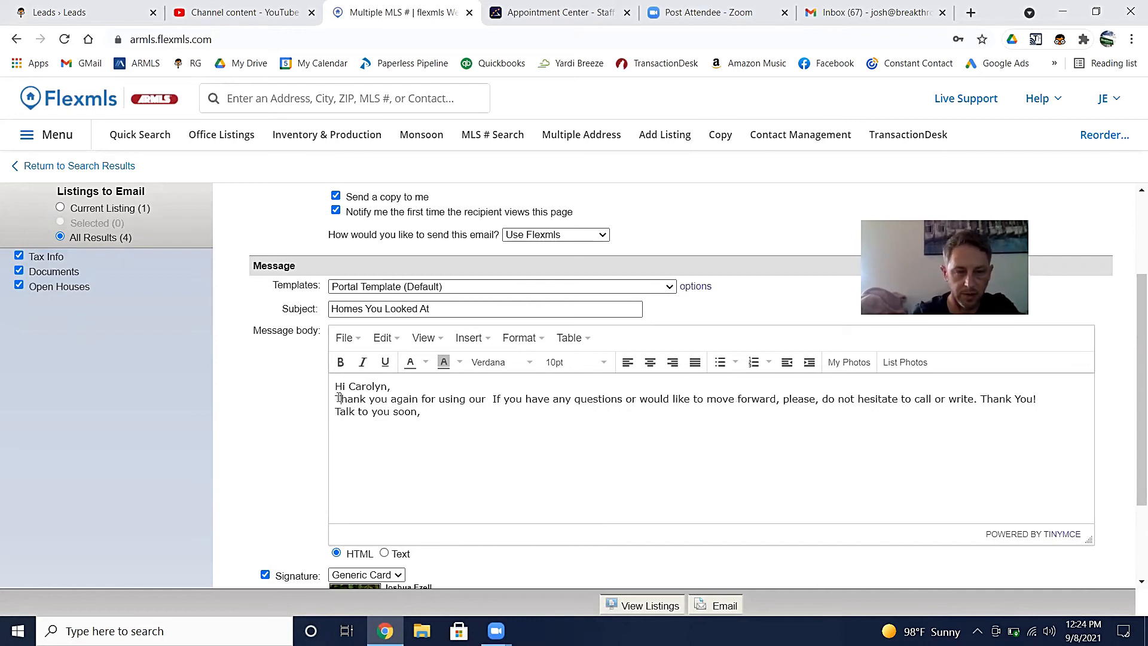
text(I hope you are having a great week. )
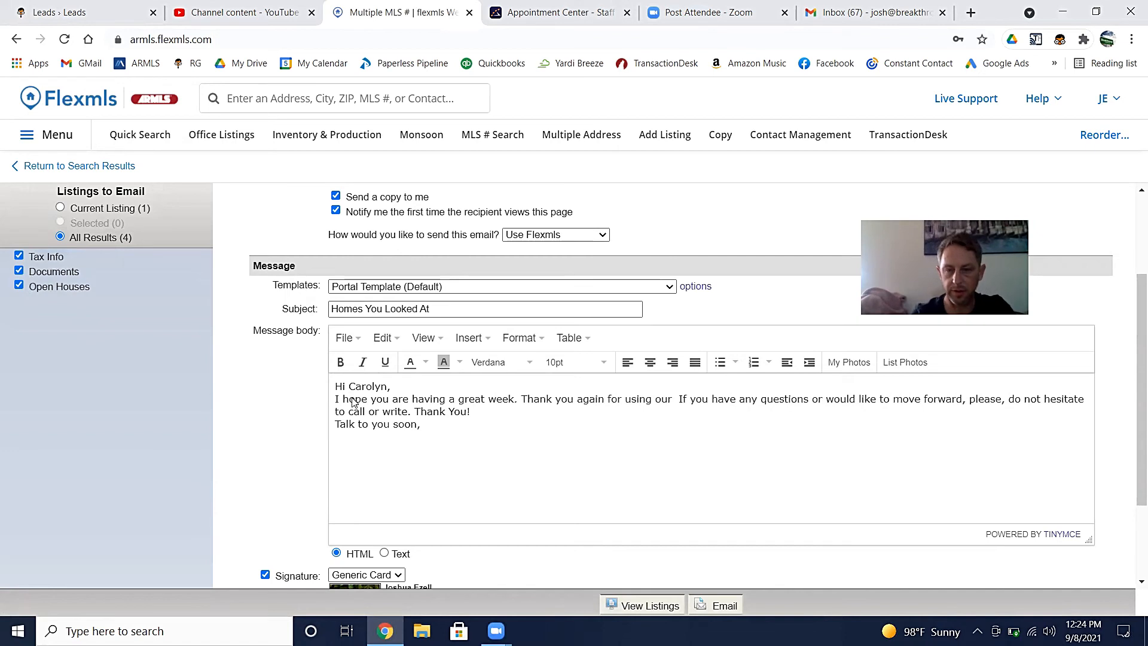
text( website. )
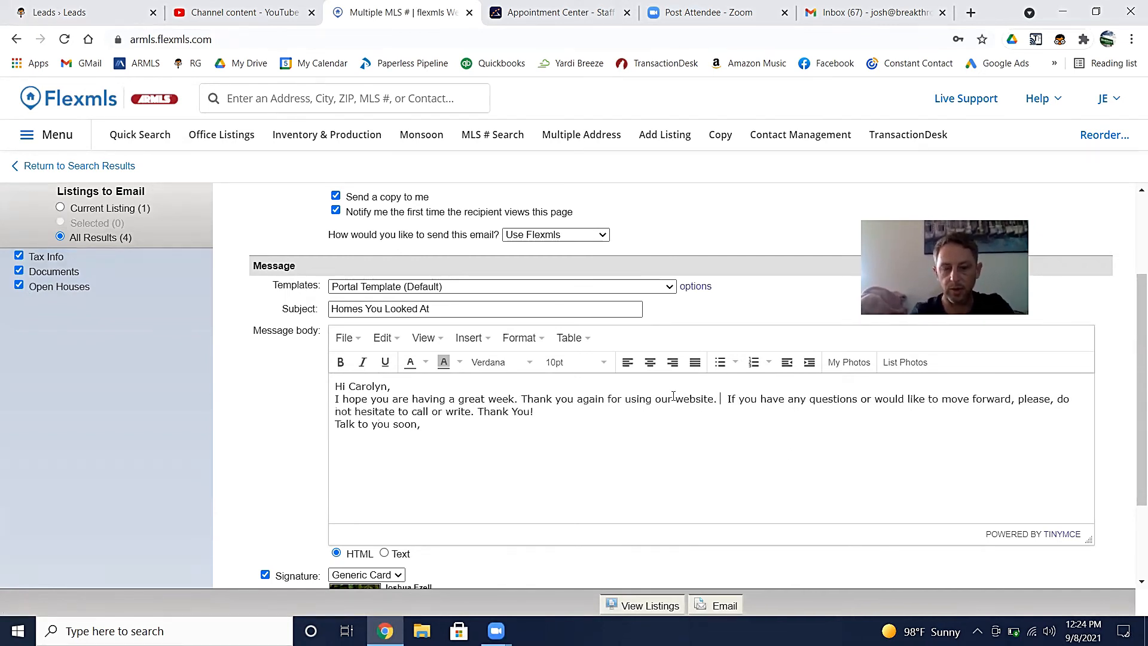
- Continue the message body with "You looked at a lot of great homes around Arizona, including Goodyear, PV, Prescott and Florence."
text(You looked a)
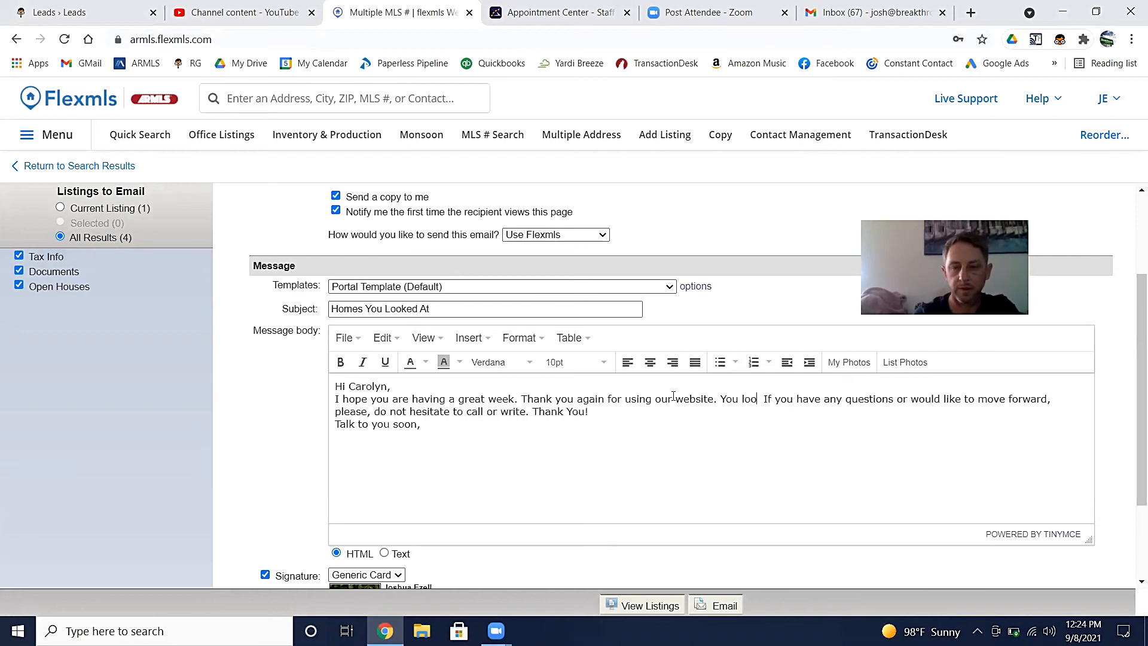
text(t a lot fo)
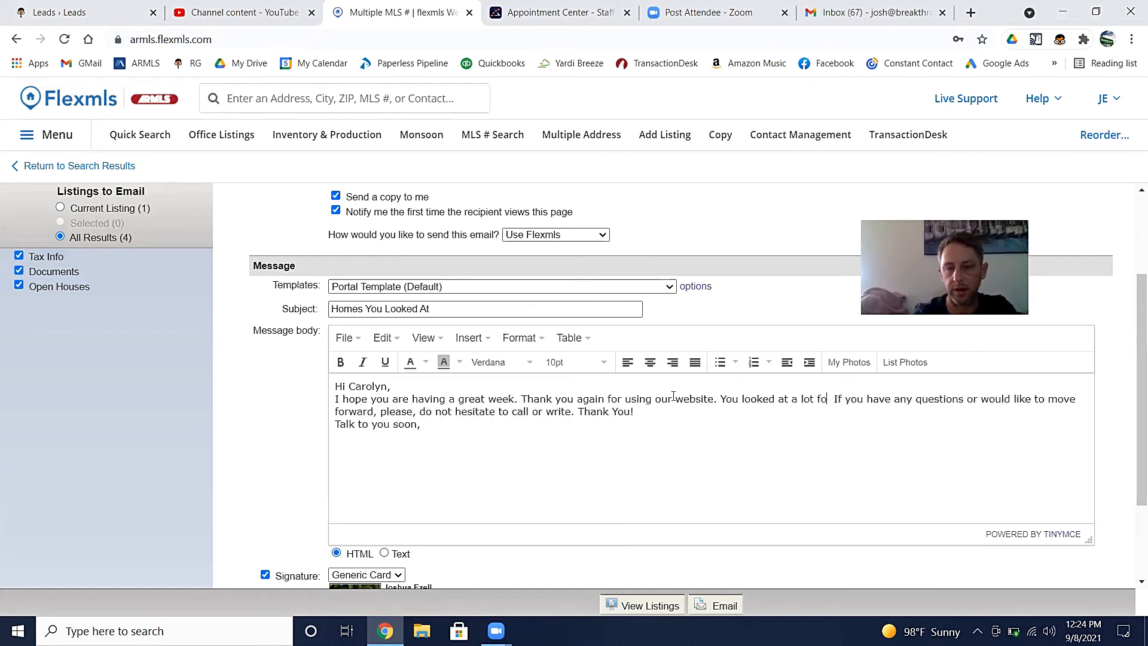
text(f great homes arou)
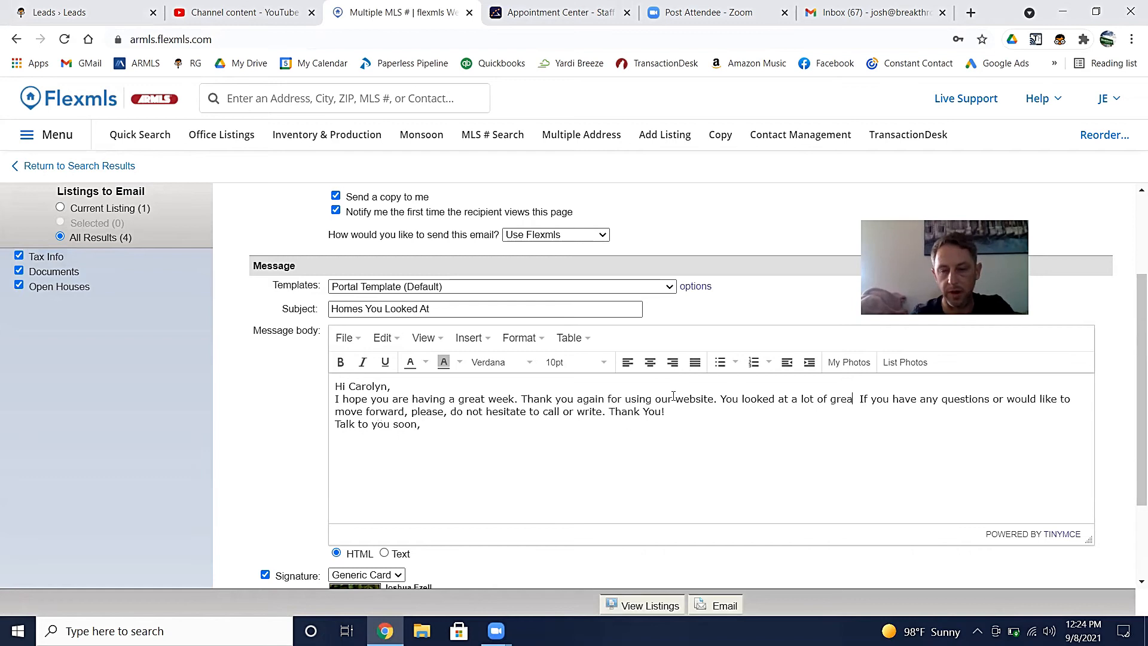
text(nd Arizona)
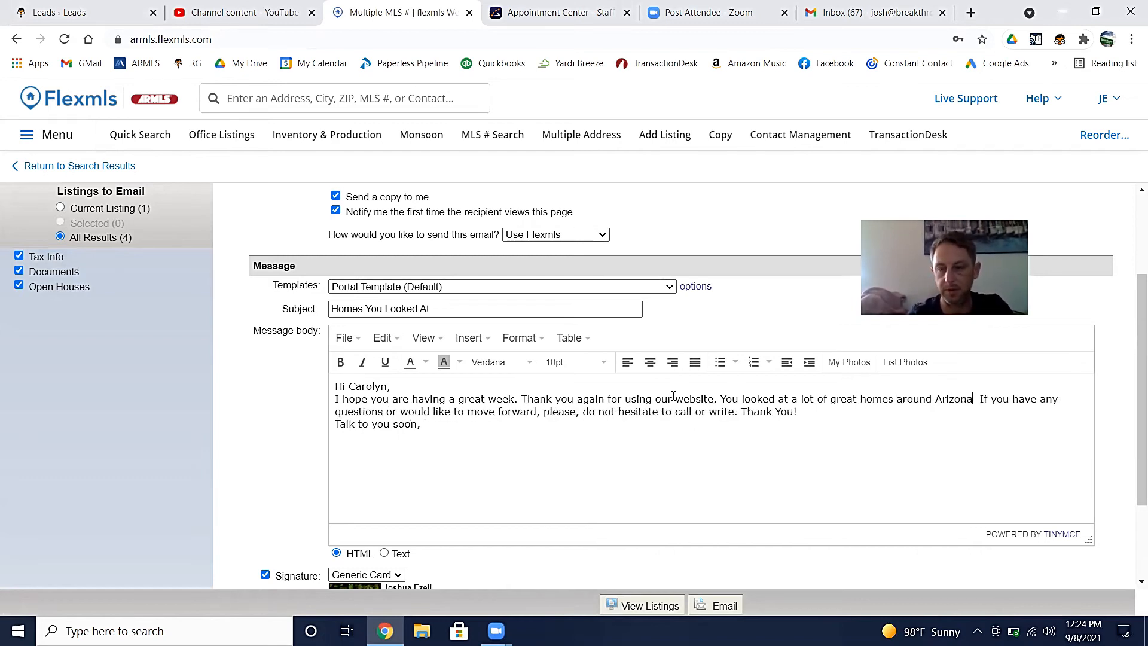
text(, including)
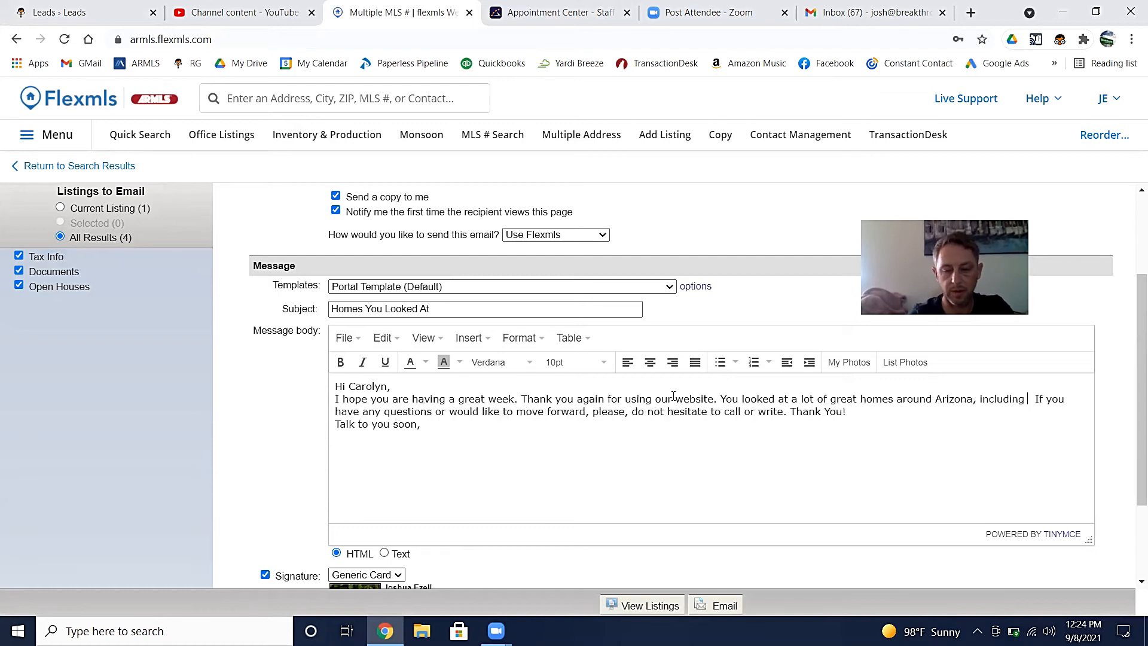
text( Goodyra)
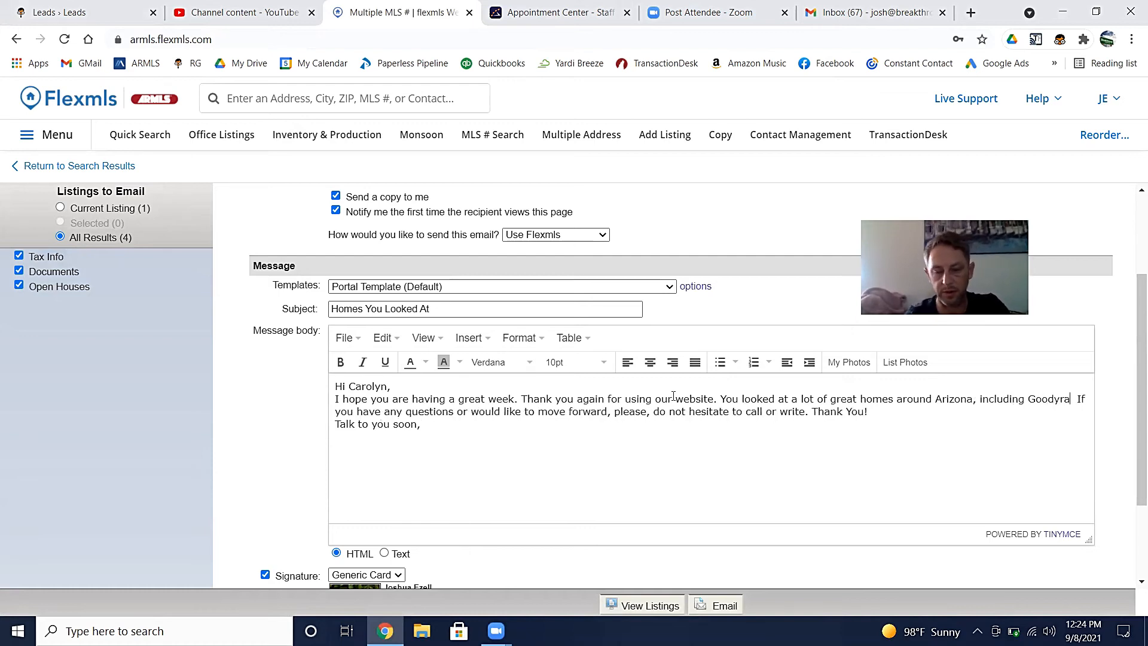
text(year, PV)
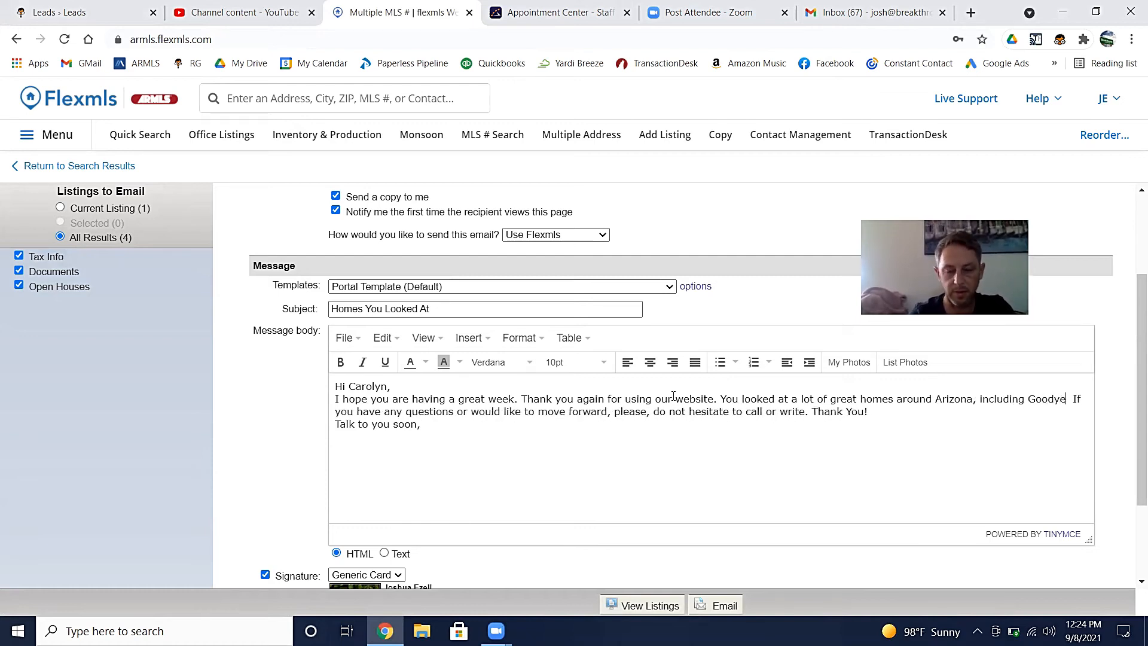
text(, Prescot)
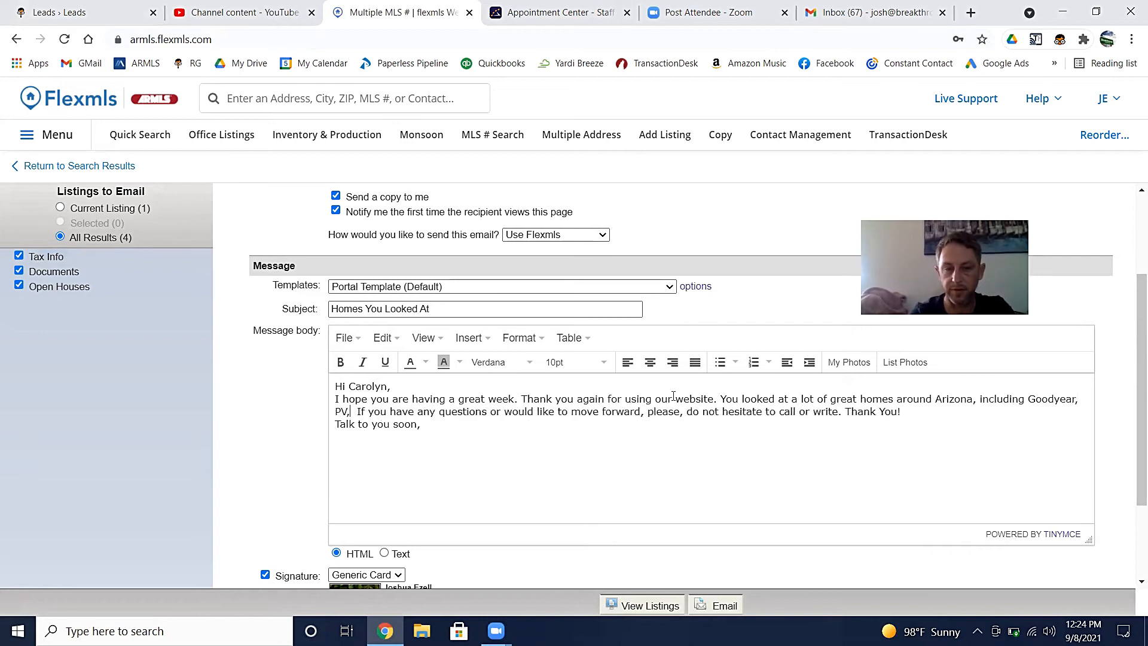
text(t and Flo)
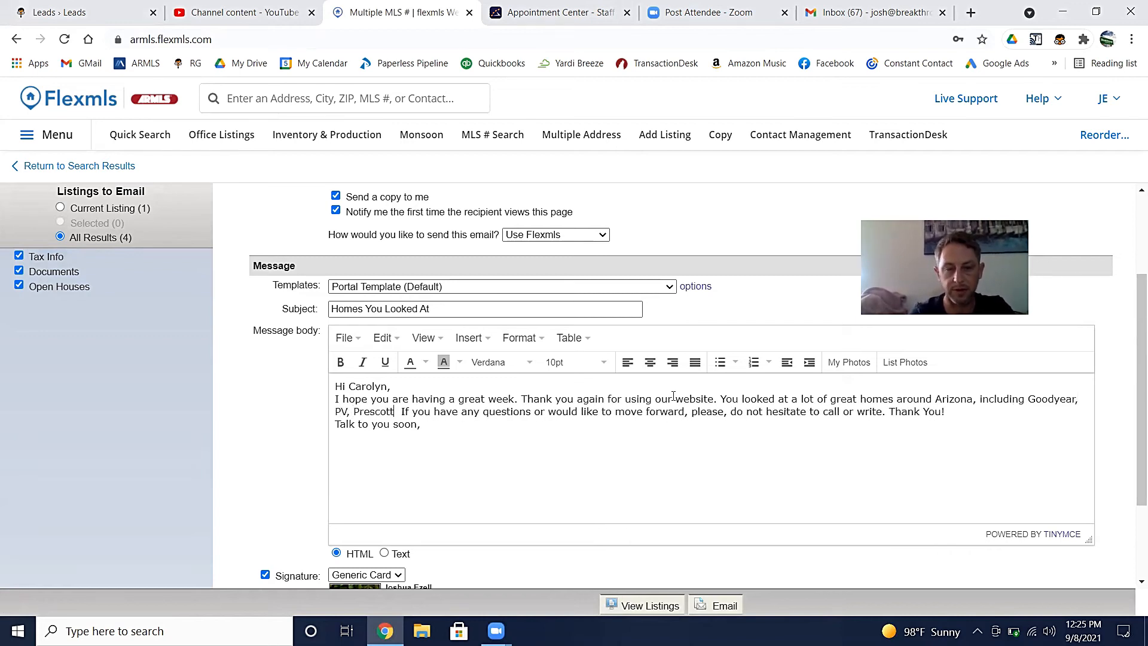
text(rence. Ar)
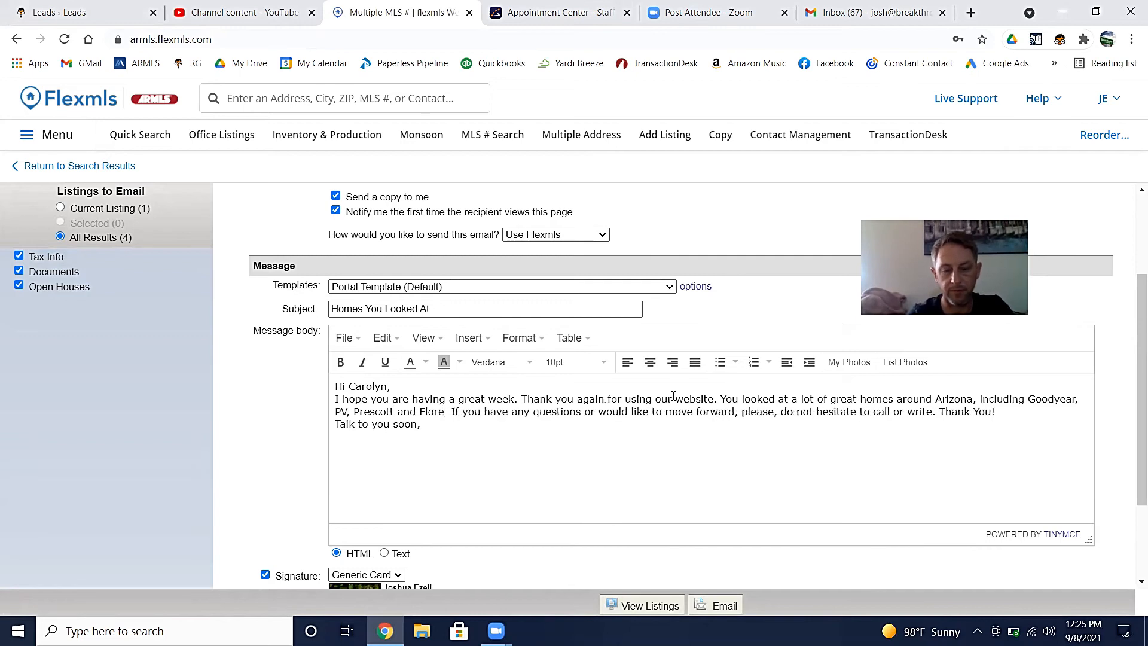
- Add the question "Are you looking for a primary home, or a vacation home?" after the sentence about the viewed homes
text(e you looking fo)
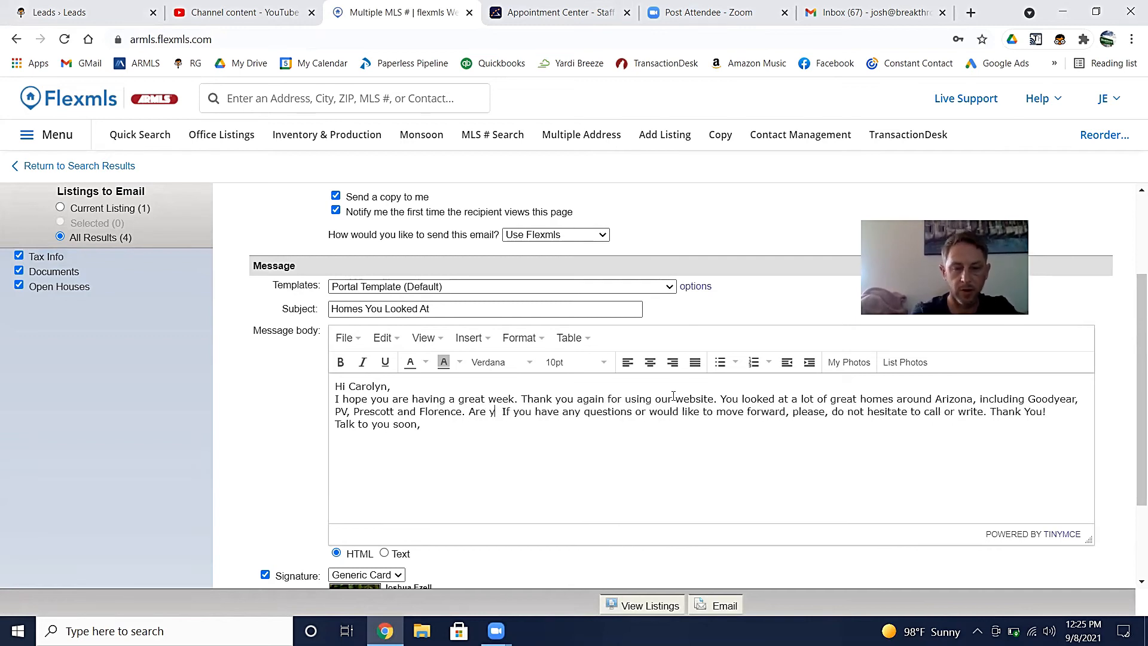
text(r a )
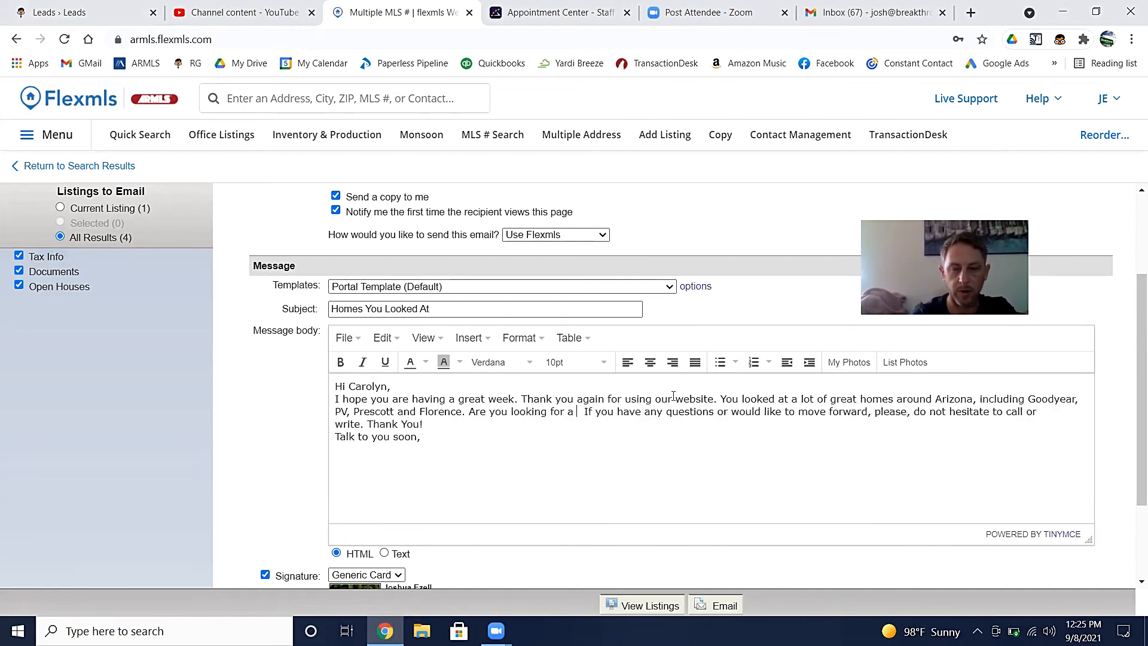
text(primary home,)
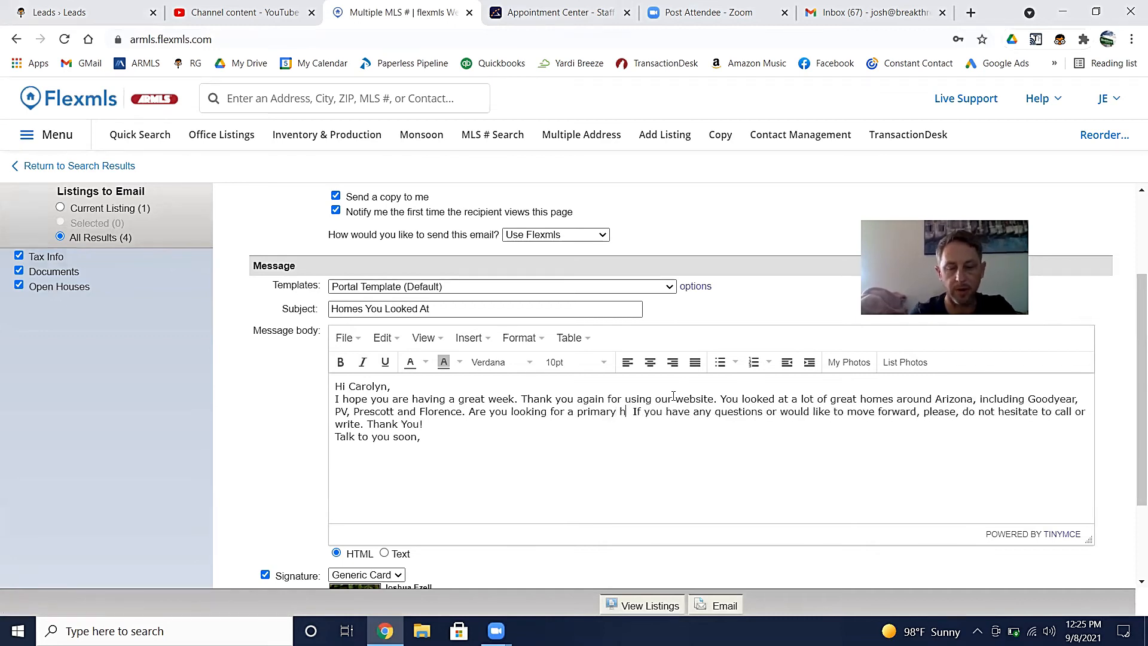
text( or a vaction home)
key(BackSpace)
key(BackSpace)
key(BackSpace)
key(BackSpace)
key(BackSpace)
key(BackSpace)
key(BackSpace)
key(BackSpace)
key(BackSpace)
text(tion)
key(BackSpace)
key(BackSpace)
key(BackSpace)
key(BackSpace)
text(at)
key(BackSpace)
text(tion home?)
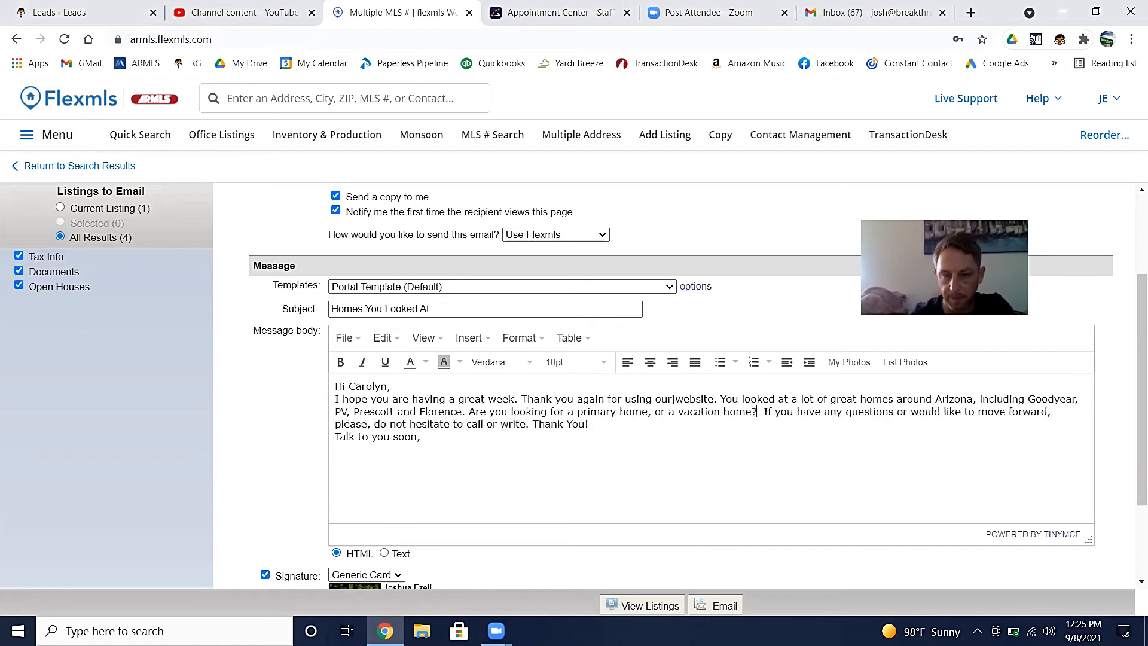
- Reword the question in the message body to "Are you looking for a primary, investment or vacation home?"
key(BackSpace)
key(BackSpace)
key(BackSpace)
key(BackSpace)
key(BackSpace)
key(BackSpace)
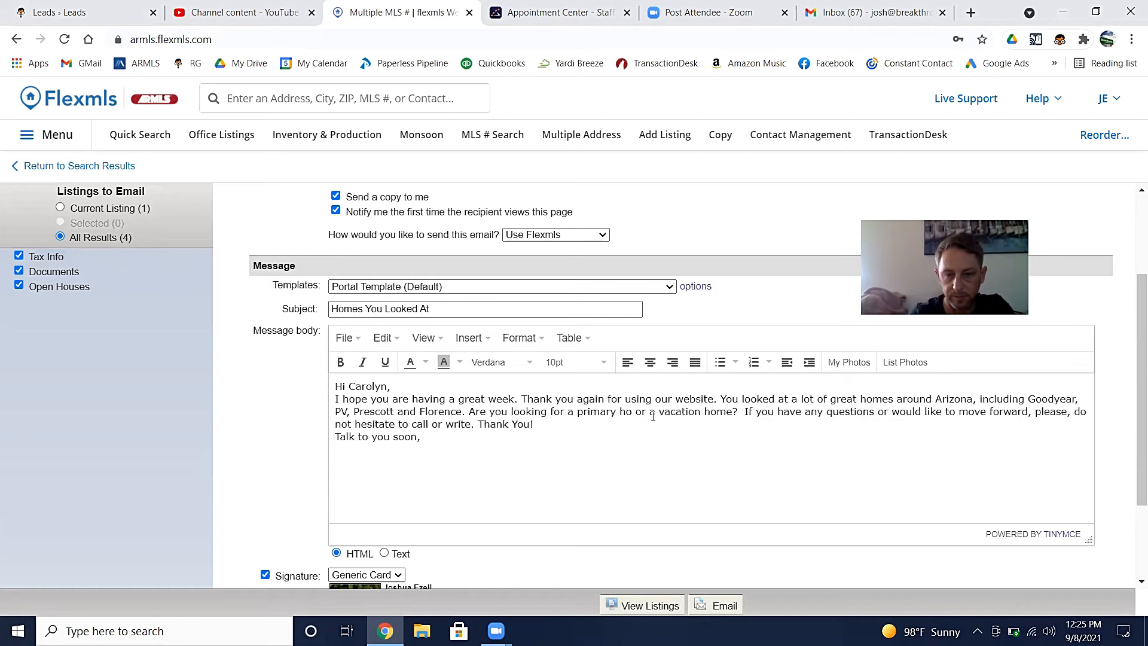
text(, investment)
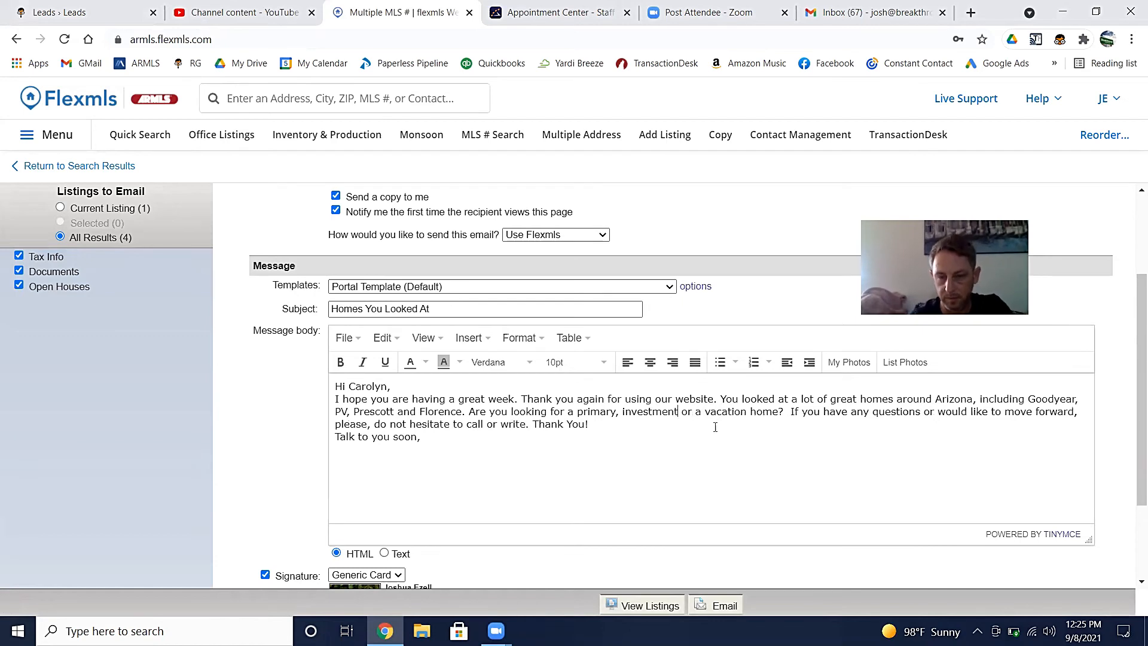
click(704, 412)
key(BackSpace)
key(BackSpace)
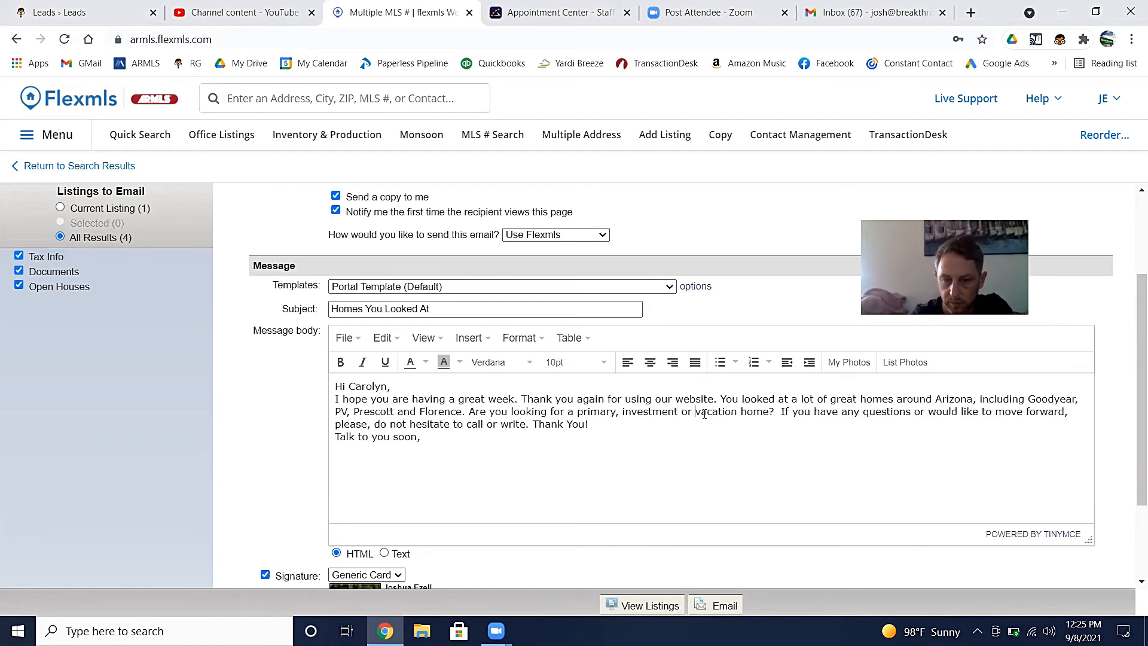
- Insert "I am happy to help," before the "If you have any questions" sentence and make its first letter lowercase
click(782, 412)
text(I am happy t)
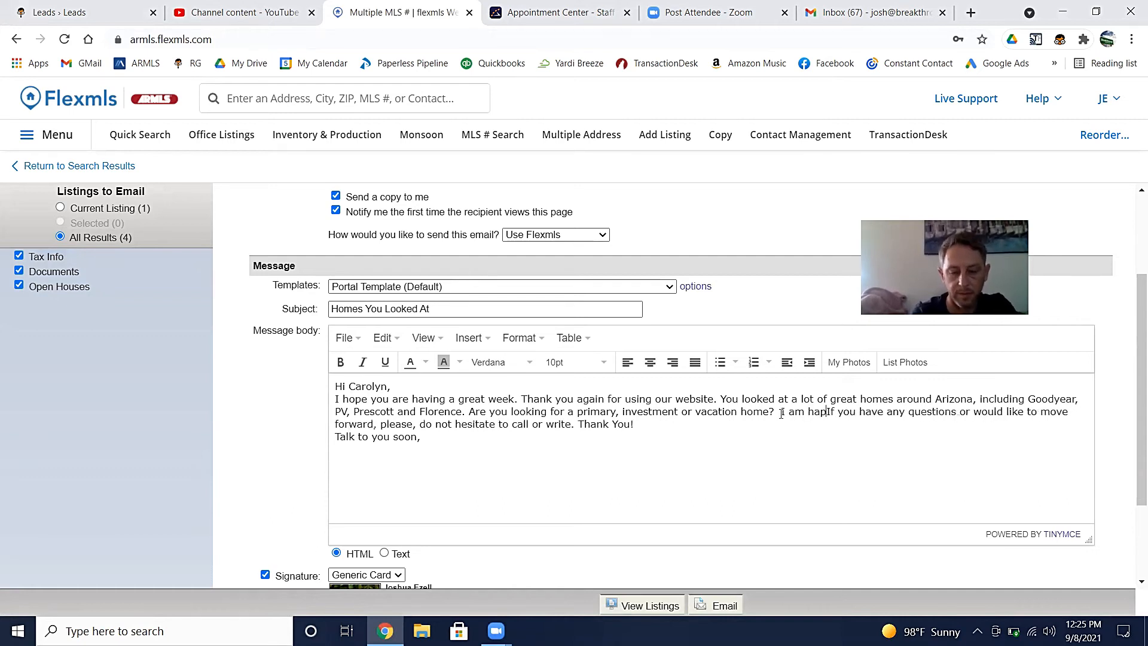
text(o )
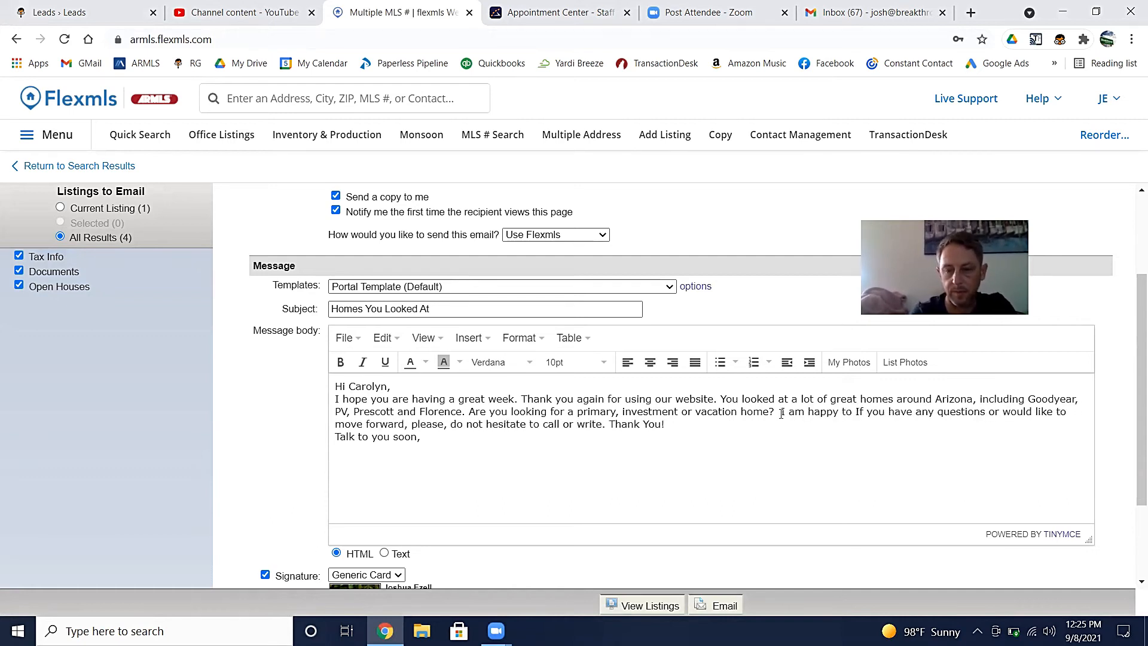
text(help)
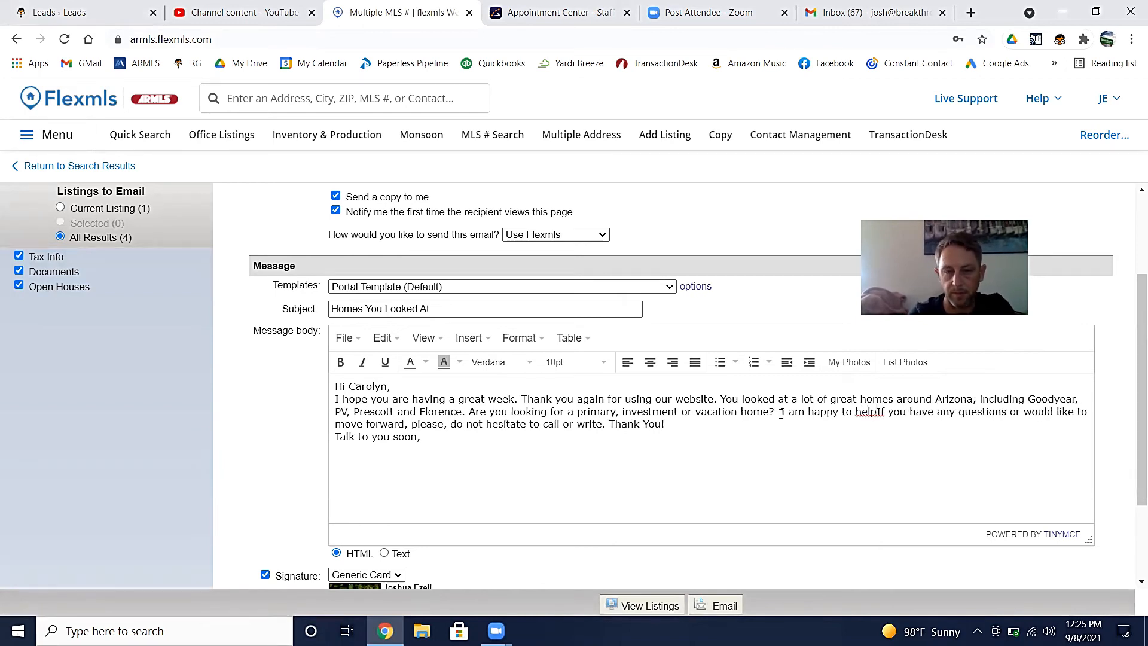
text(,)
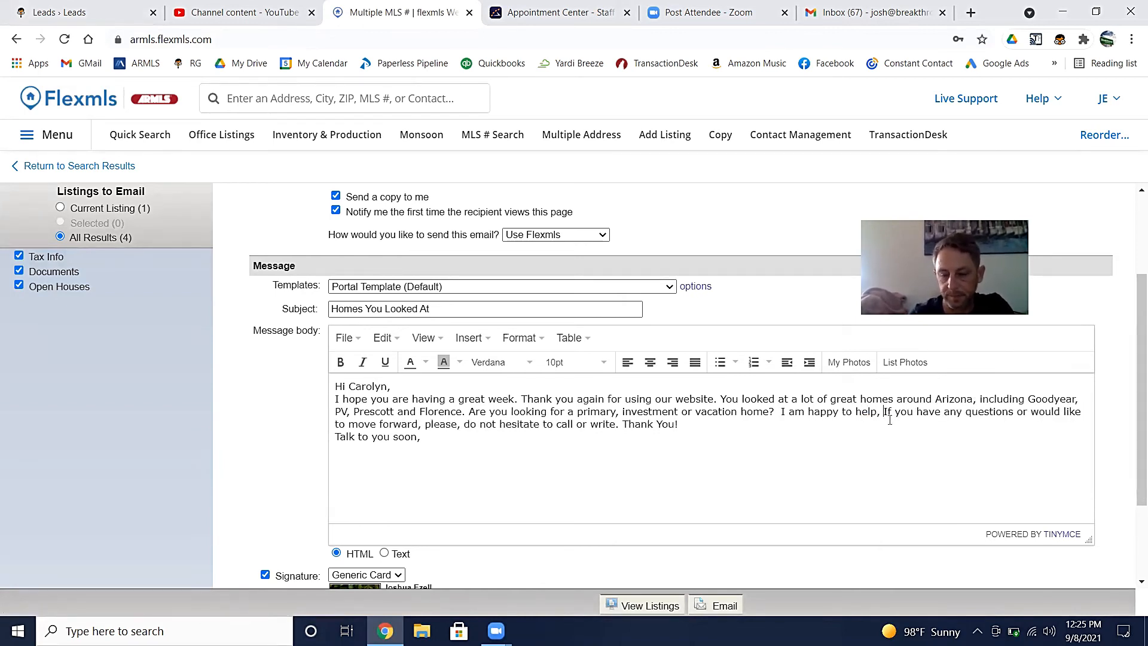
key(Delete)
text(i)
- Check the message and signature, send the listings email and return to the search results
scroll(768, 430, down, 2)
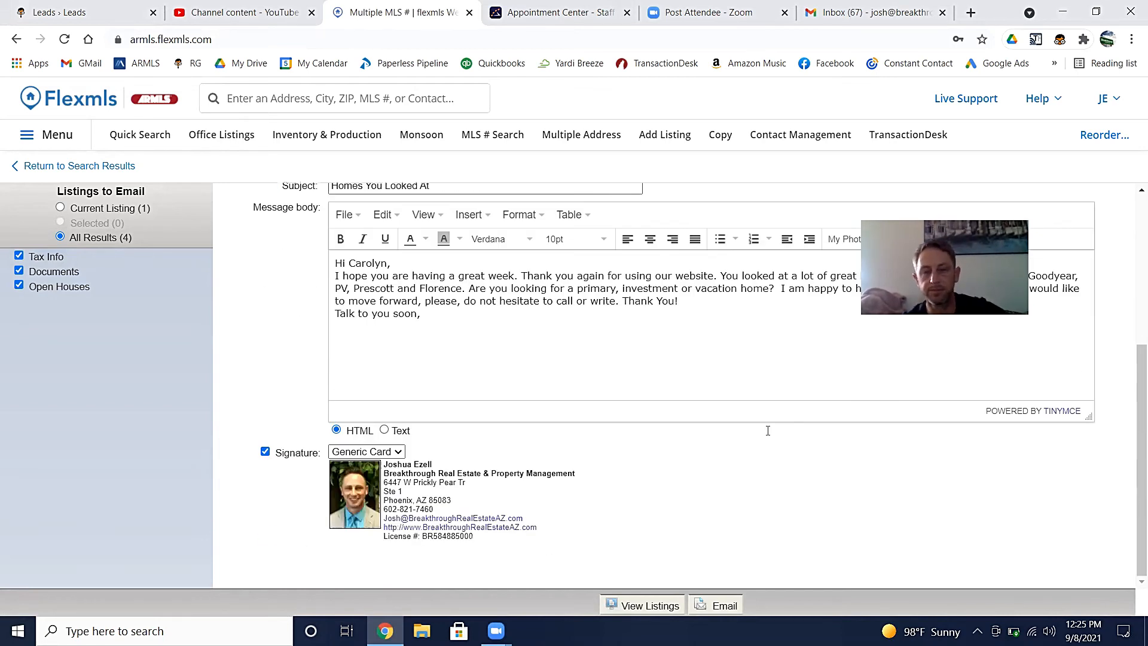
scroll(808, 447, up, 4)
scroll(801, 478, down, 4)
click(732, 607)
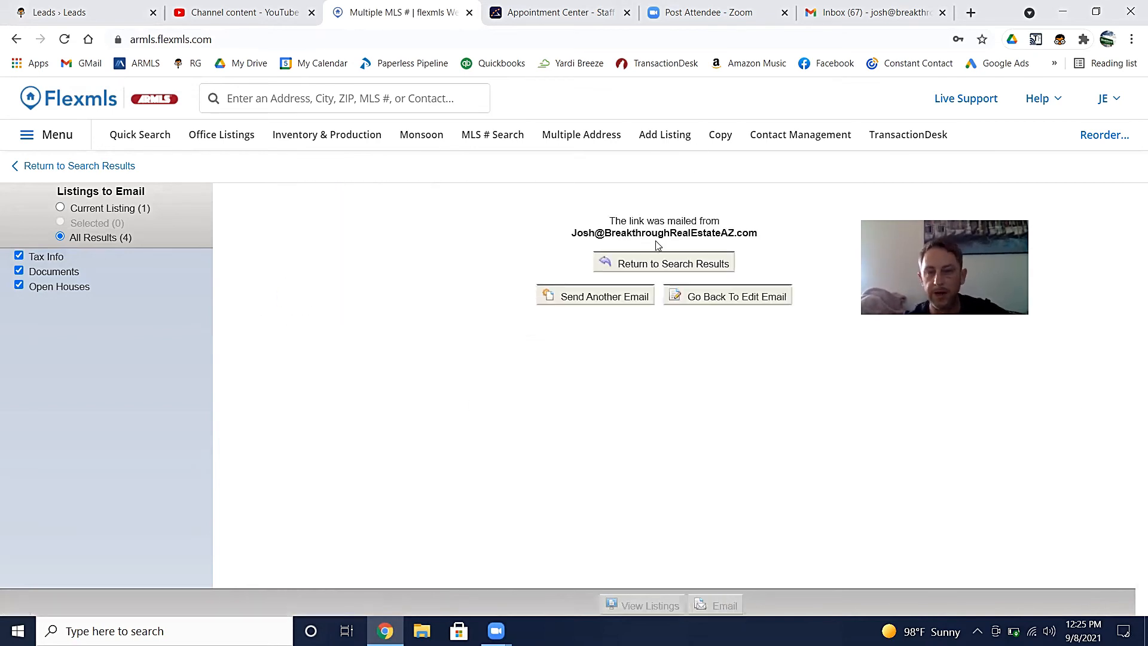
click(634, 263)
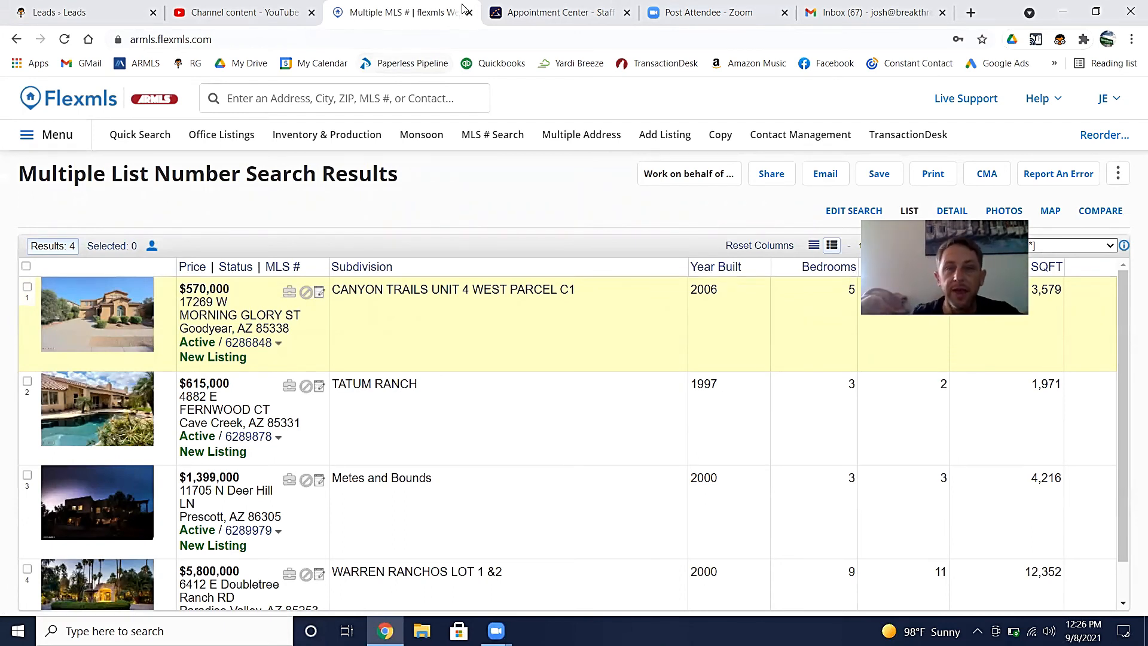
- Switch to the lead's record in Real Geeks, open the SMS conversation with the lead and display the message templates
click(54, 13)
click(441, 518)
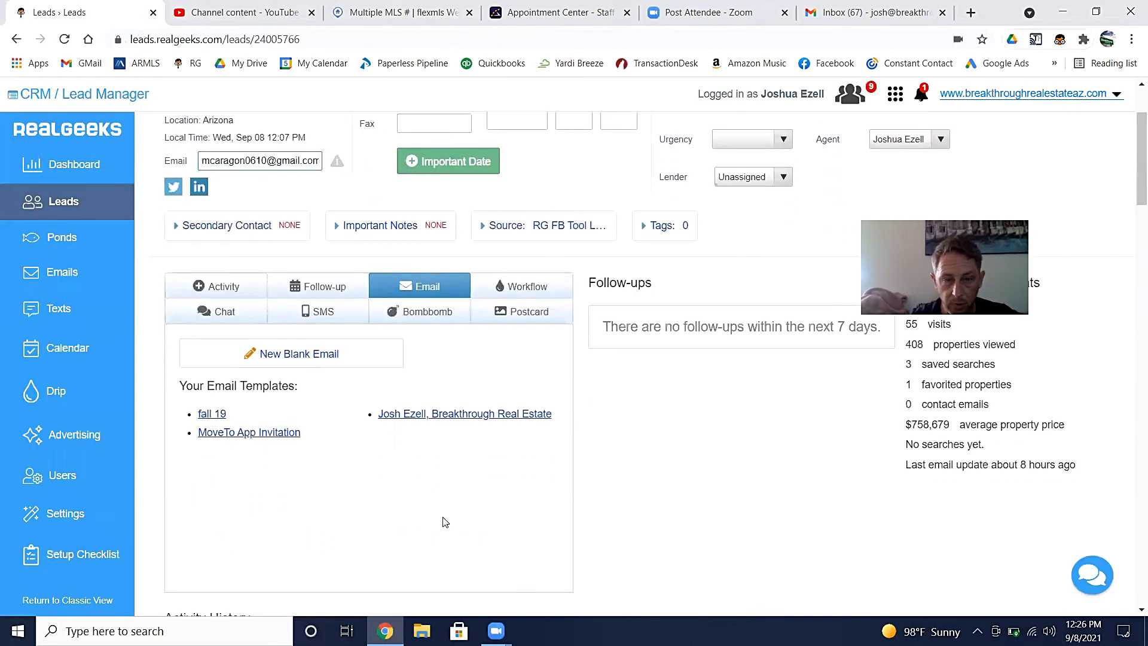
click(317, 313)
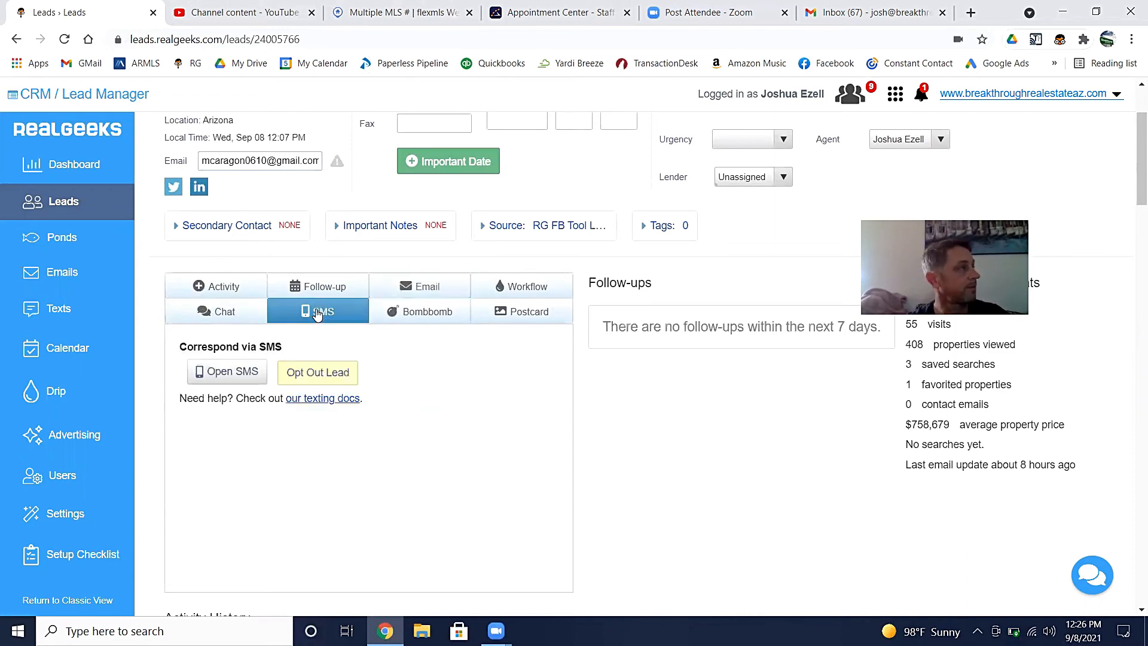
click(219, 375)
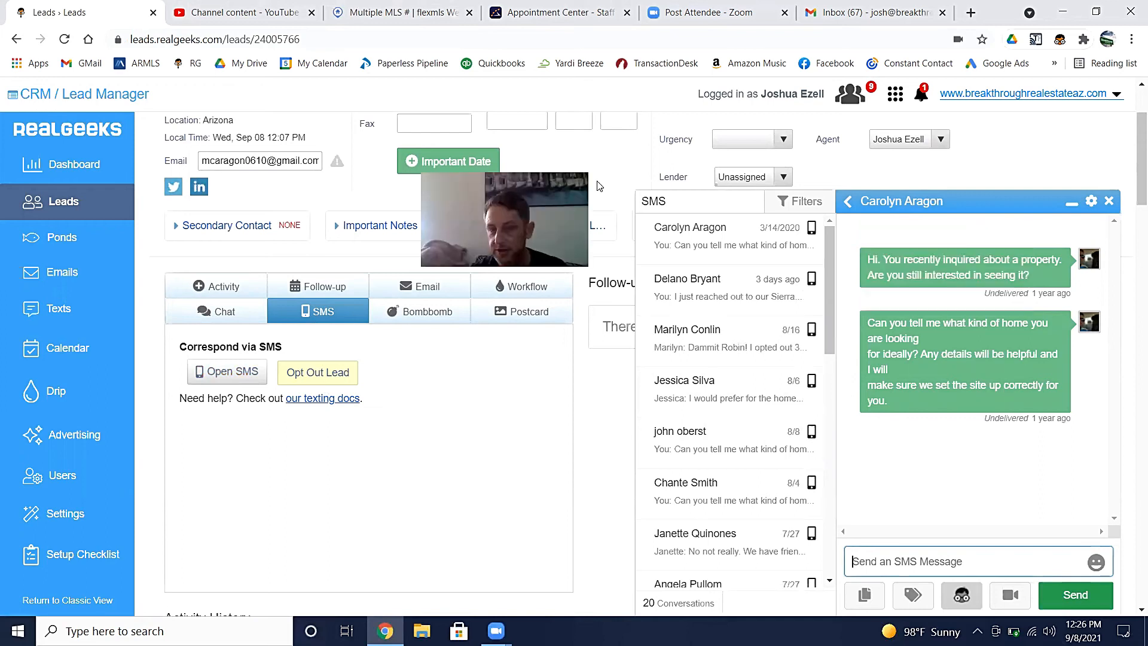
scroll(981, 300, down, 2)
scroll(981, 300, up, 4)
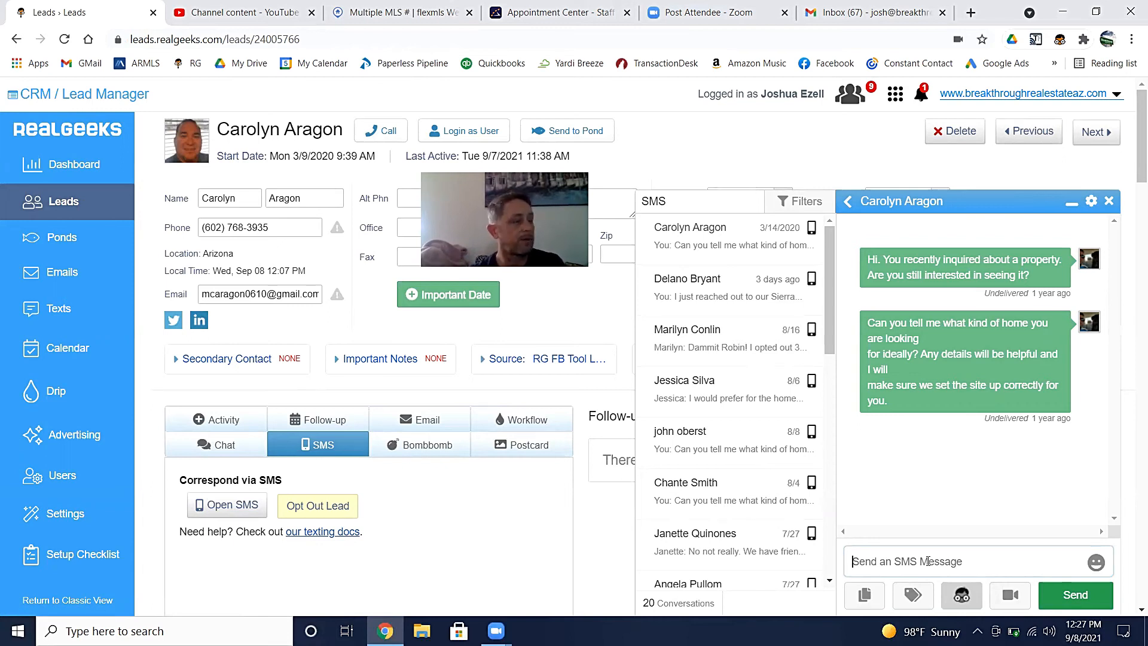
click(866, 597)
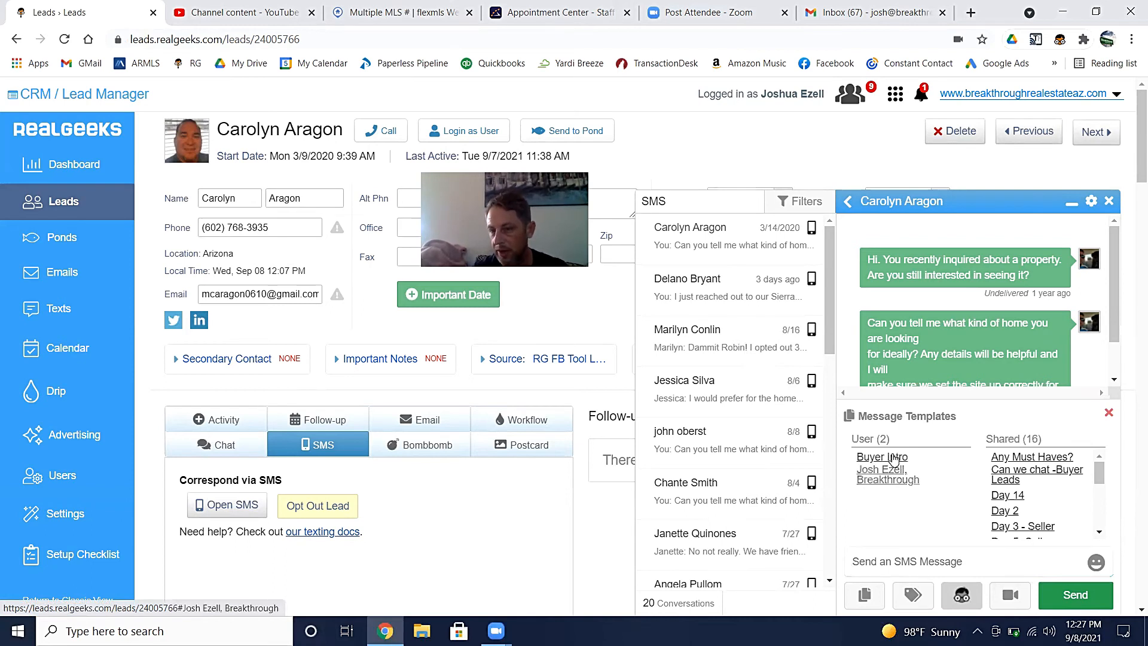
- Fill the SMS message from the Buyer Intro template, ending with "Check out this video I made you:" and the video link
scroll(1020, 444, down, 1)
scroll(1019, 445, up, 1)
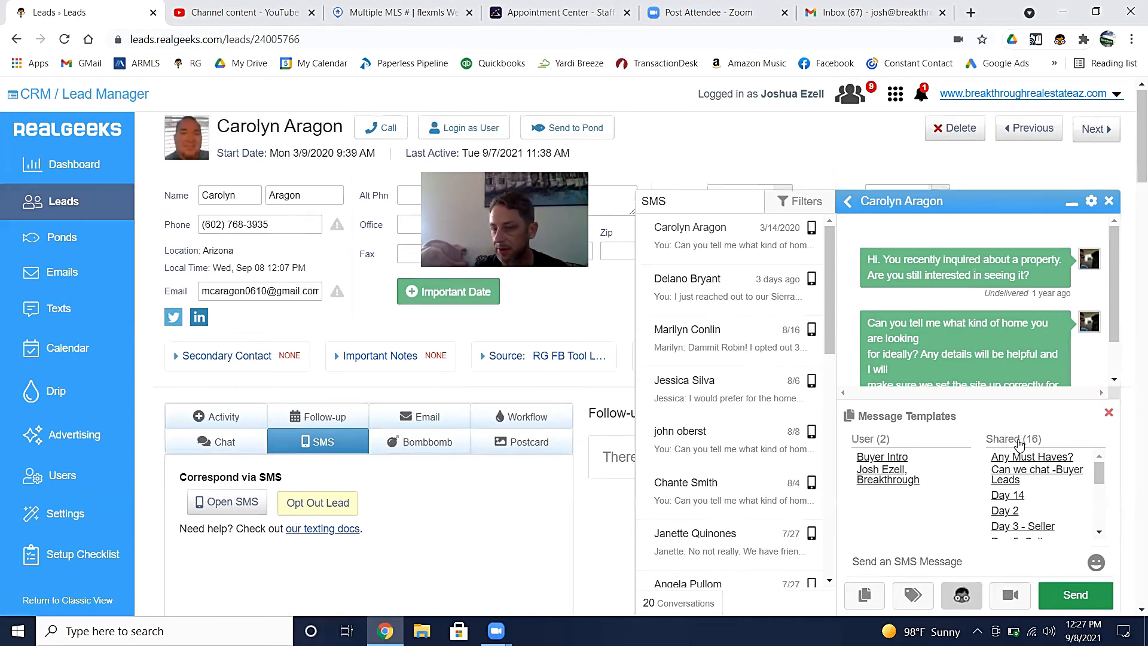
click(873, 457)
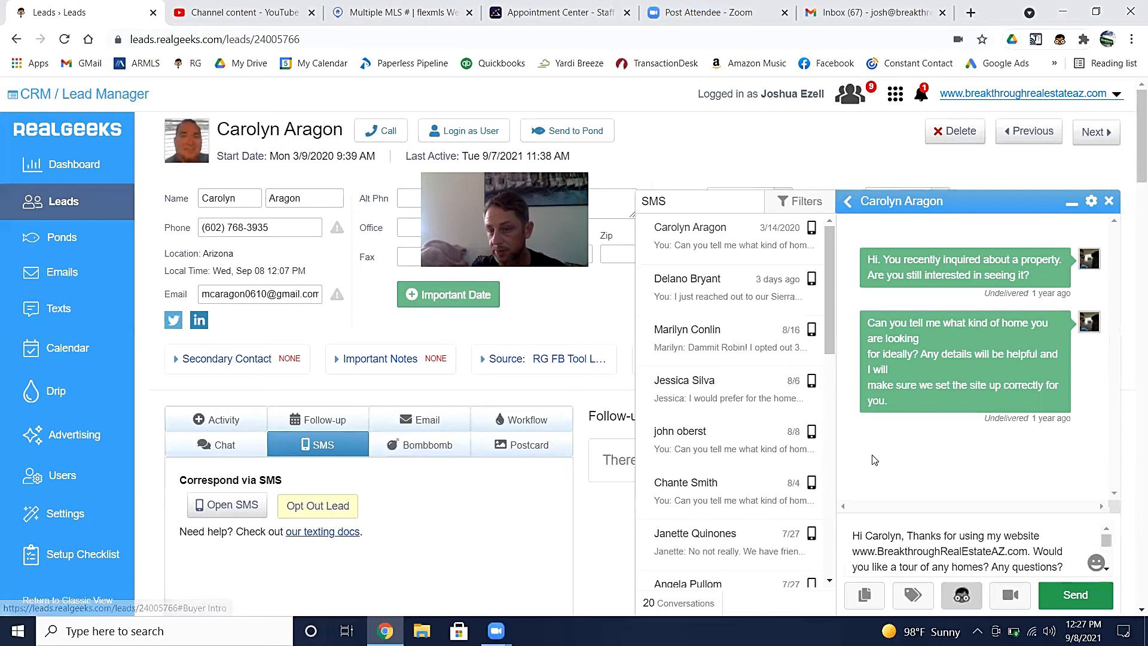
scroll(873, 459, down, 2)
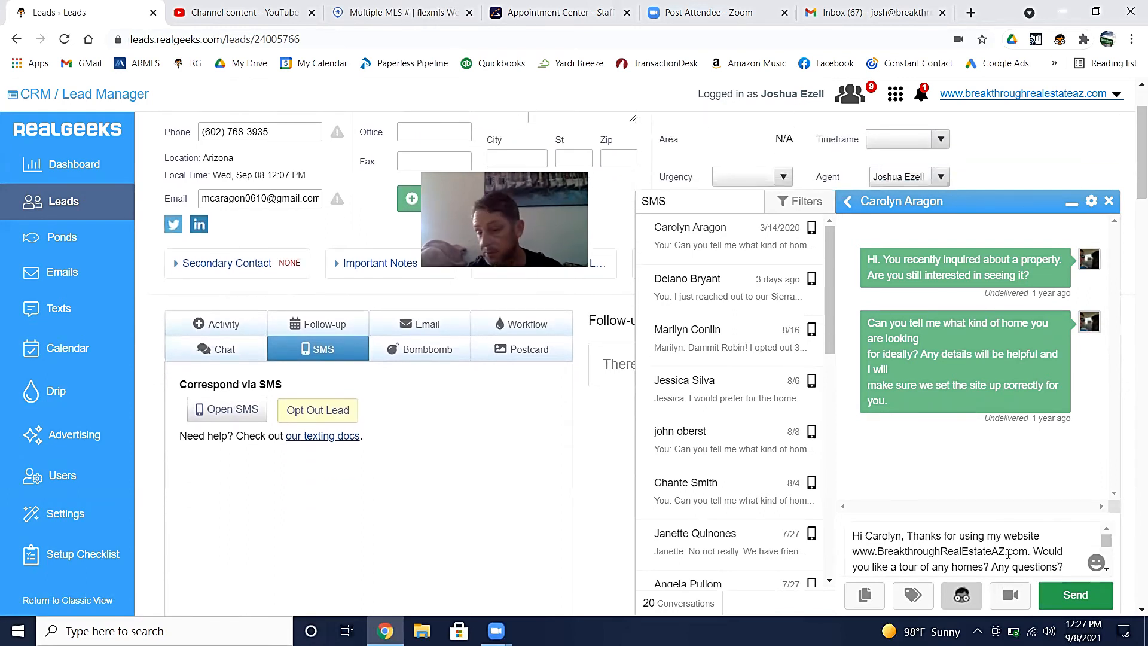
text(Check out this video I made you: https://www.breakthroughrealestateaz.com/vid/41a46d10-08b0-4e60-ba2e-e08bcad17a26)
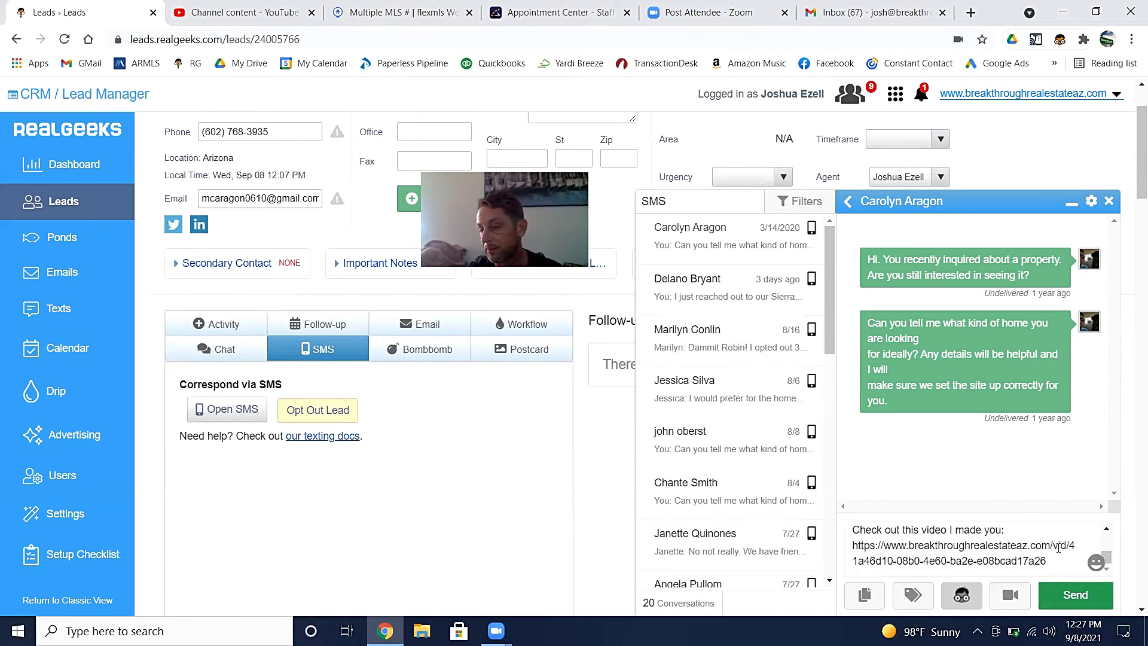
- Send the SMS message to the lead and close the SMS conversation window
click(1073, 601)
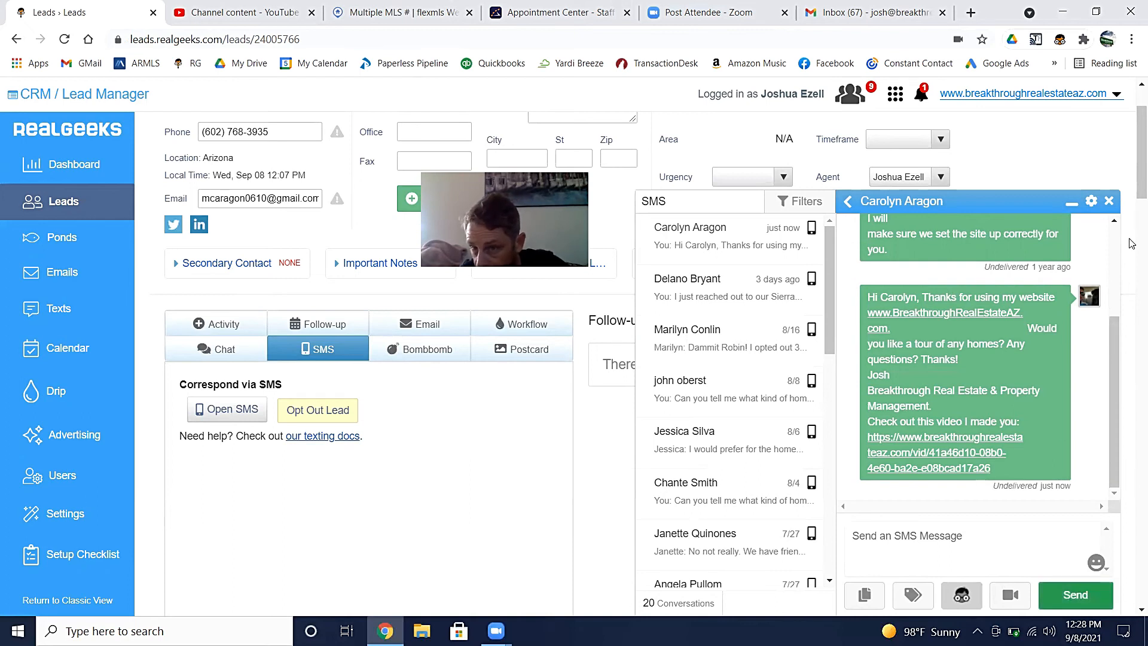
click(1109, 203)
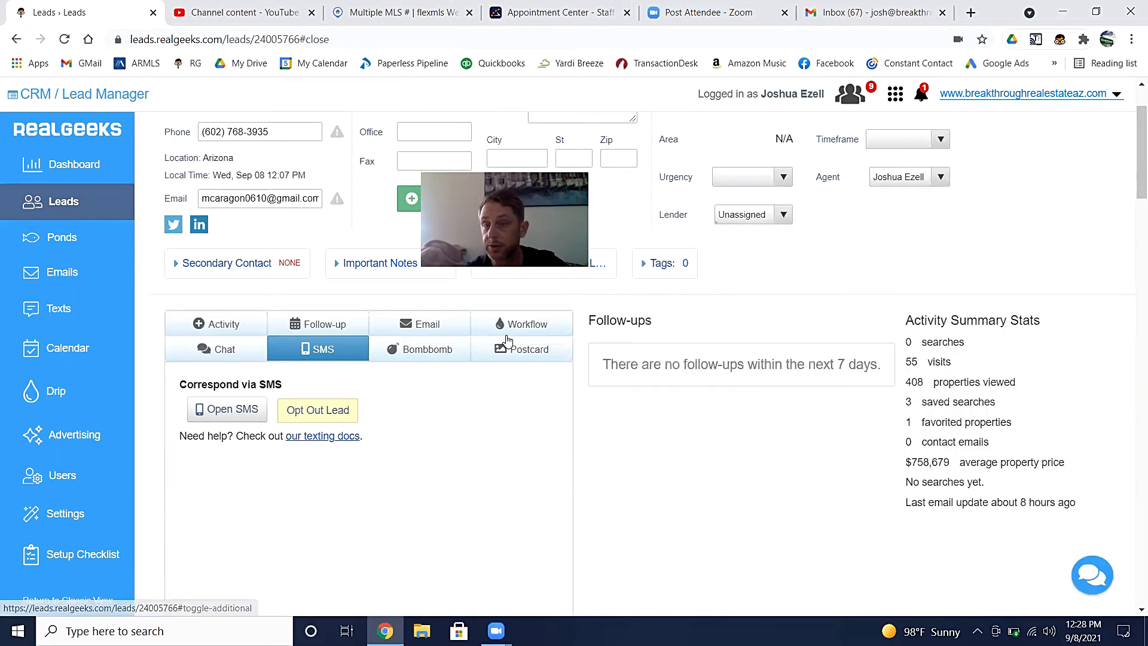
scroll(406, 357, up, 1)
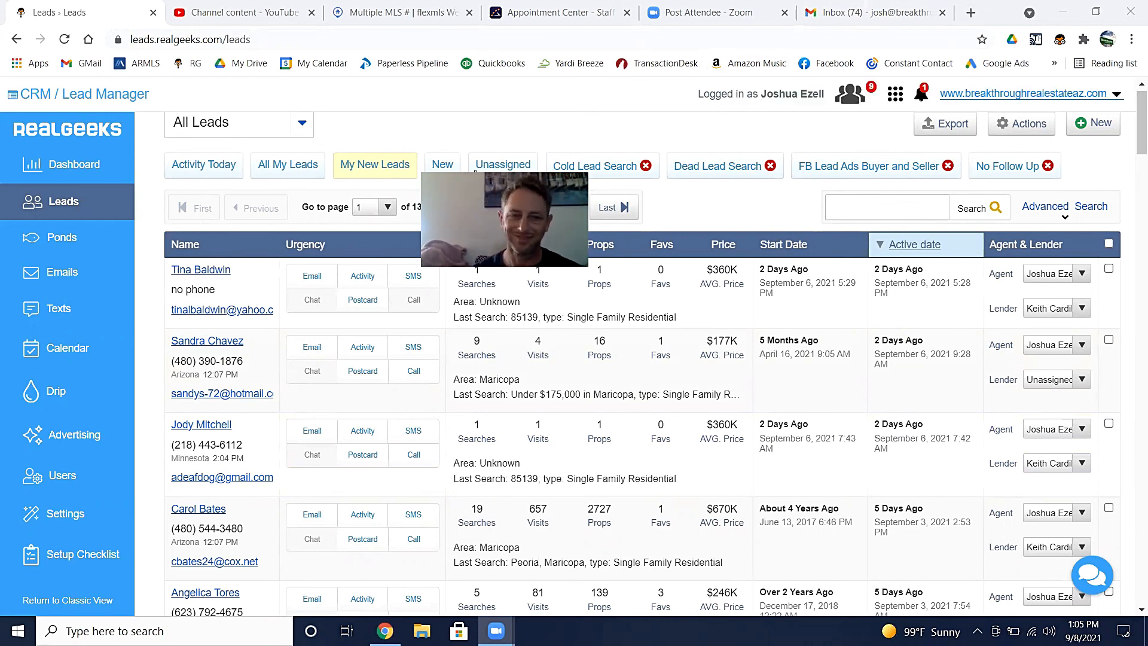
- Switch to YouTube by loading youtube.com in a new browser tab
scroll(703, 353, up, 1)
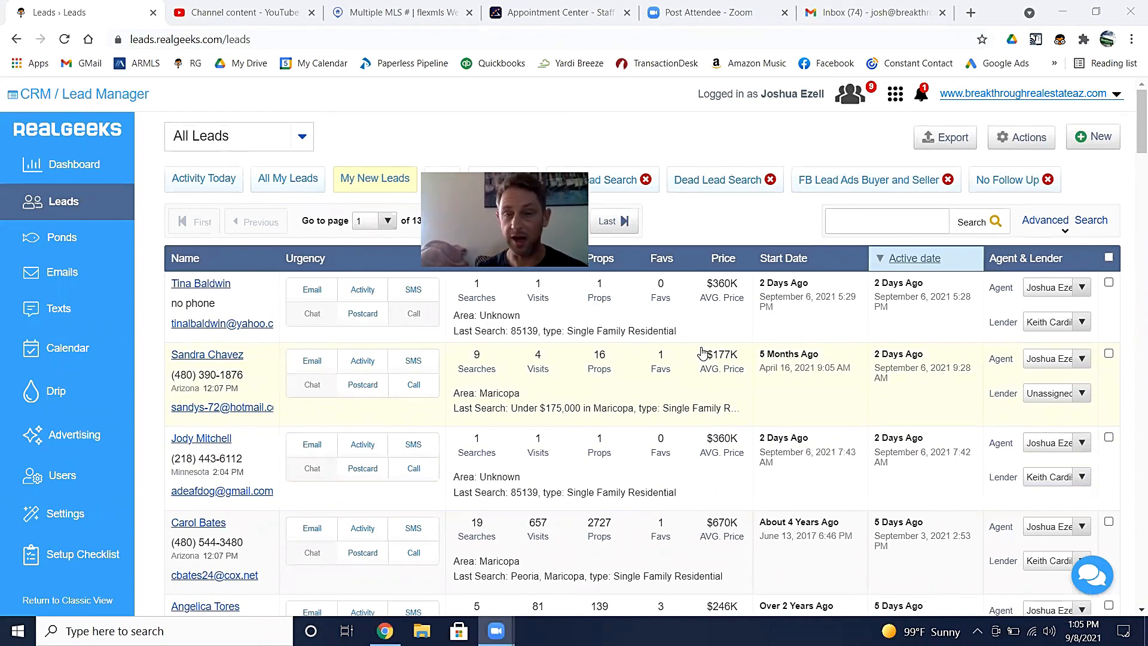
click(970, 13)
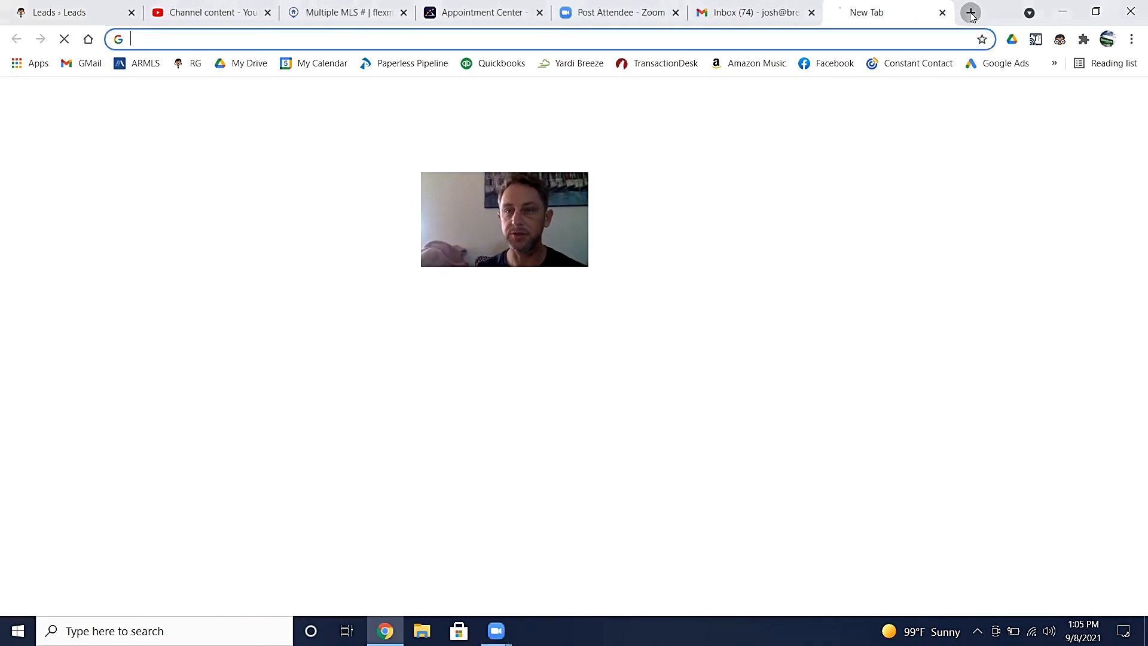
text(youtube.com)
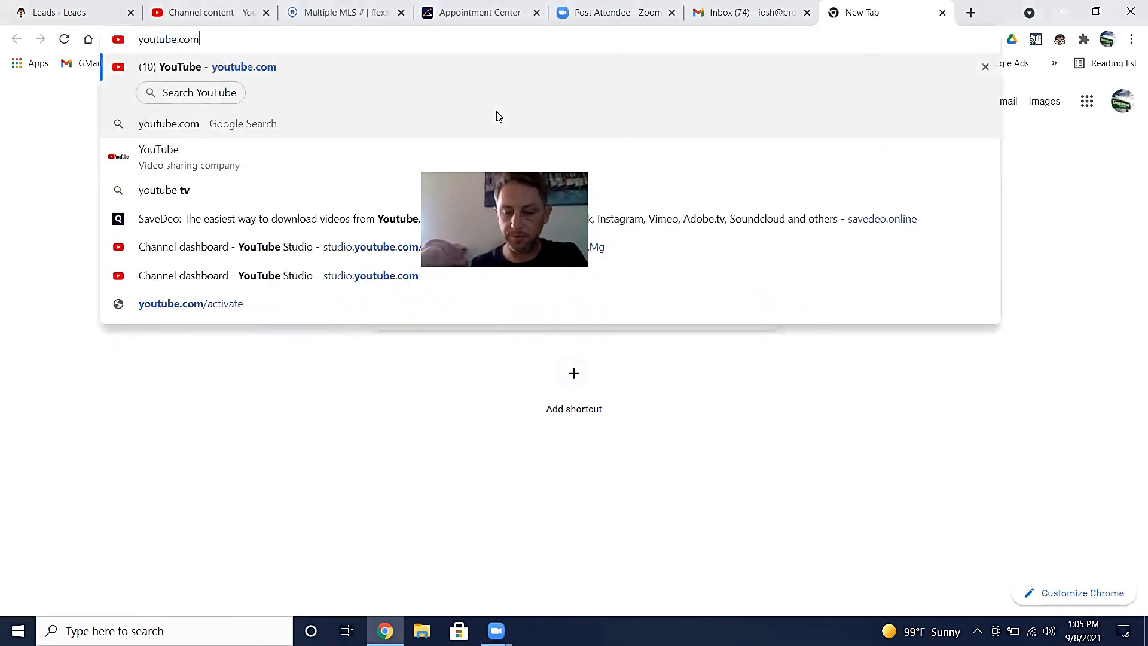
key(Return)
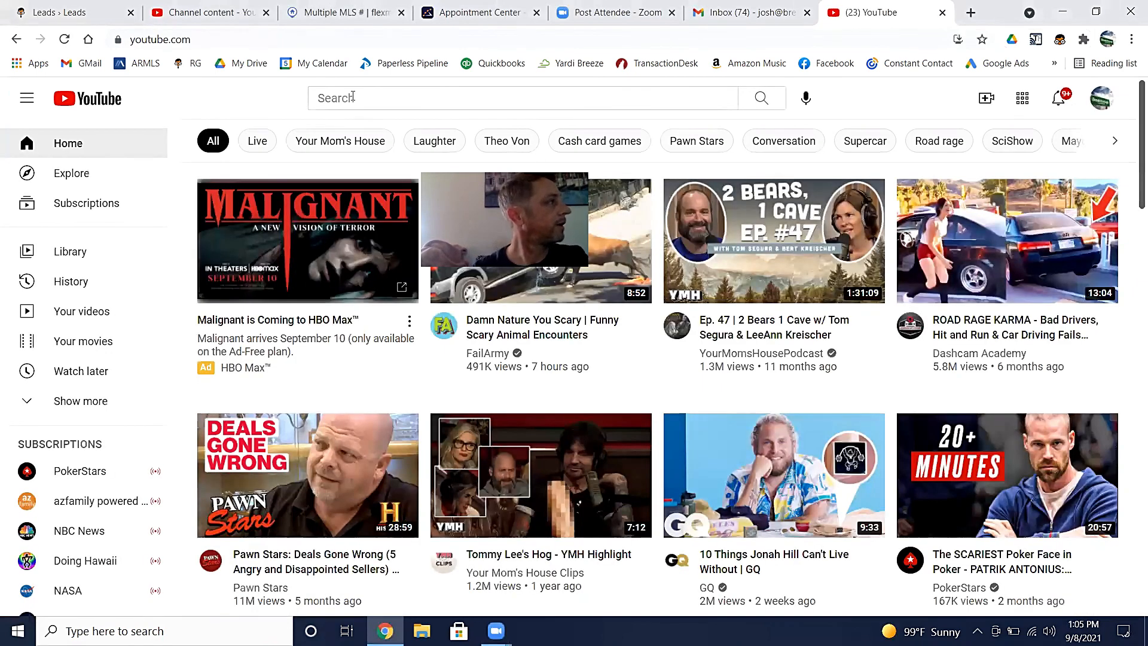
- Search YouTube for "real geeks 101" and look through the results for Real Geeks training videos
click(353, 97)
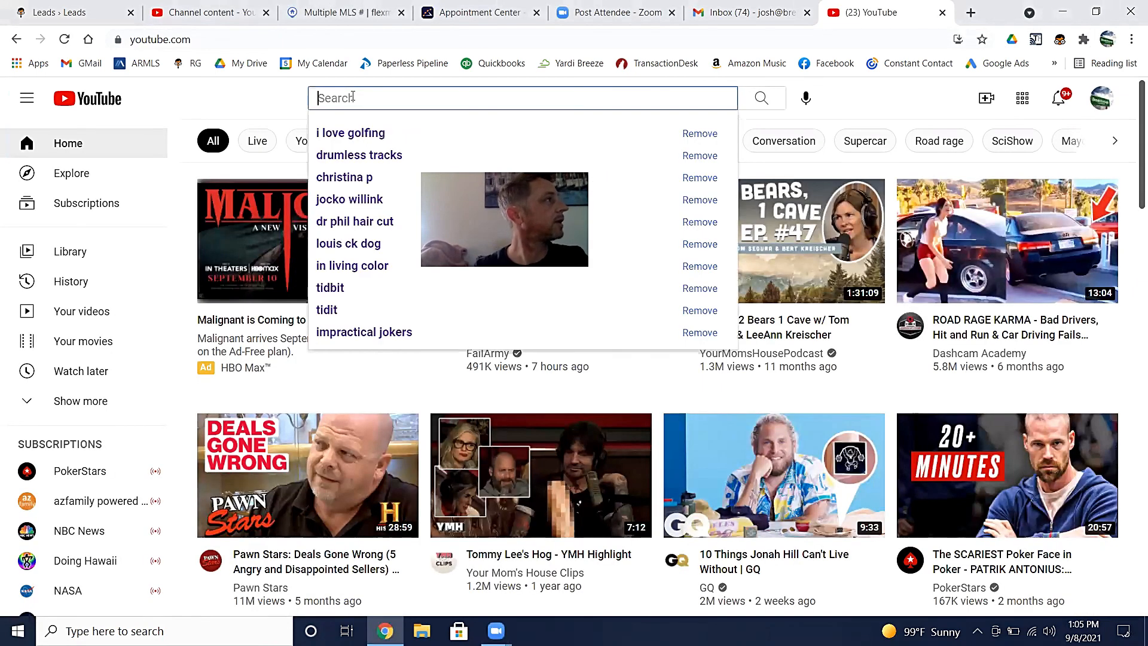
text(real geeks)
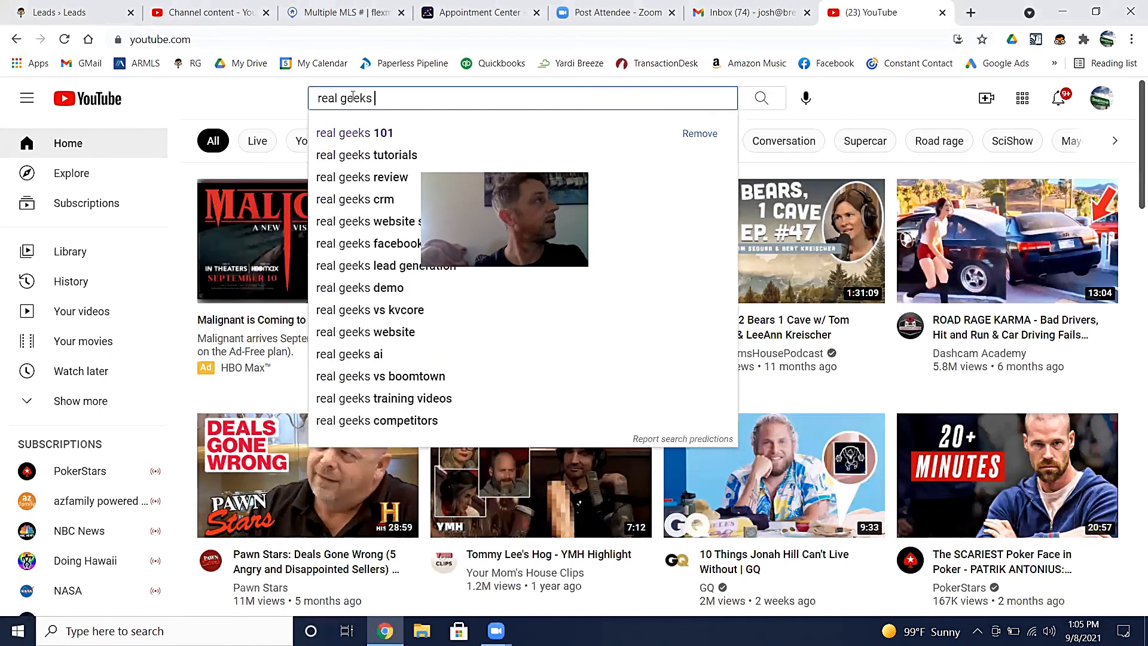
click(353, 133)
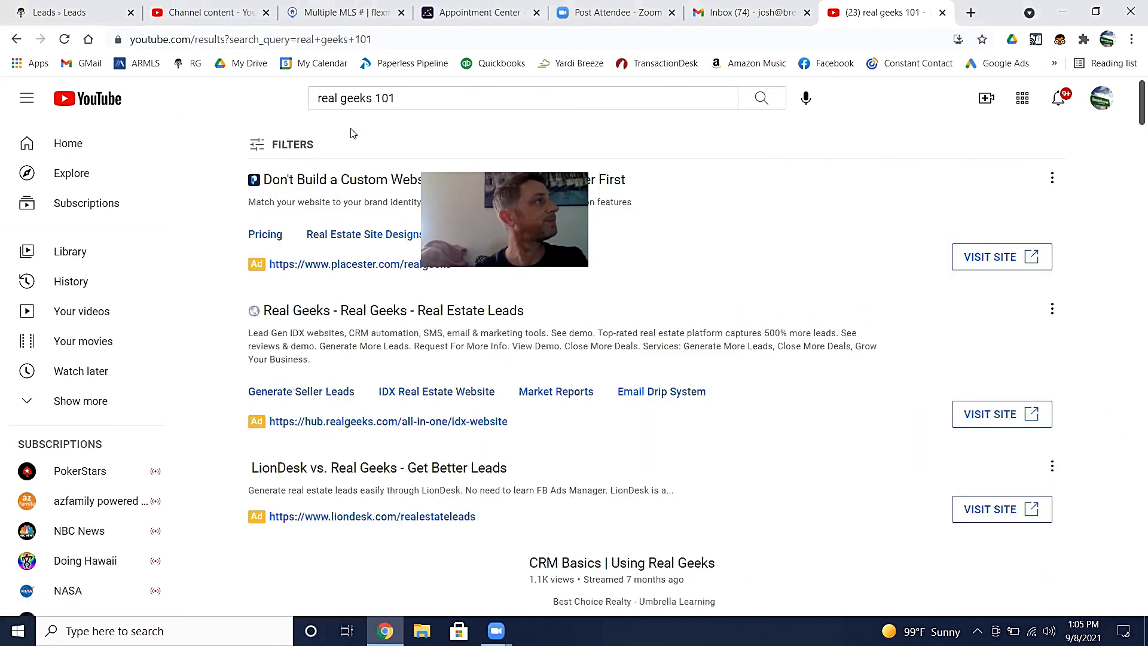
scroll(406, 328, down, 10)
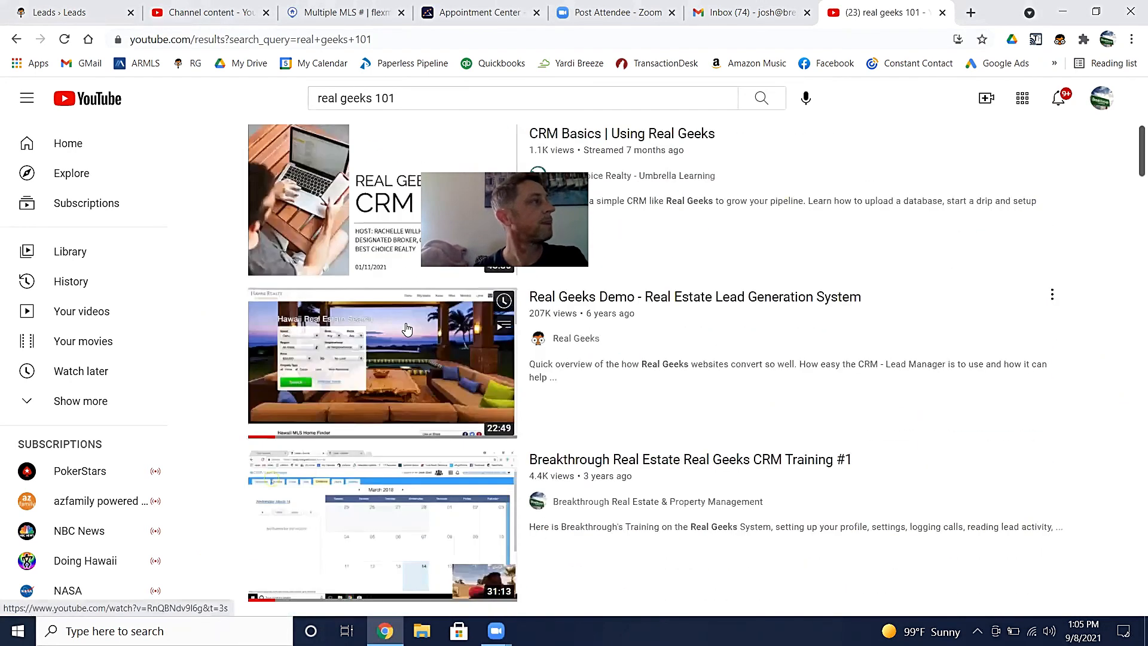
scroll(407, 328, down, 12)
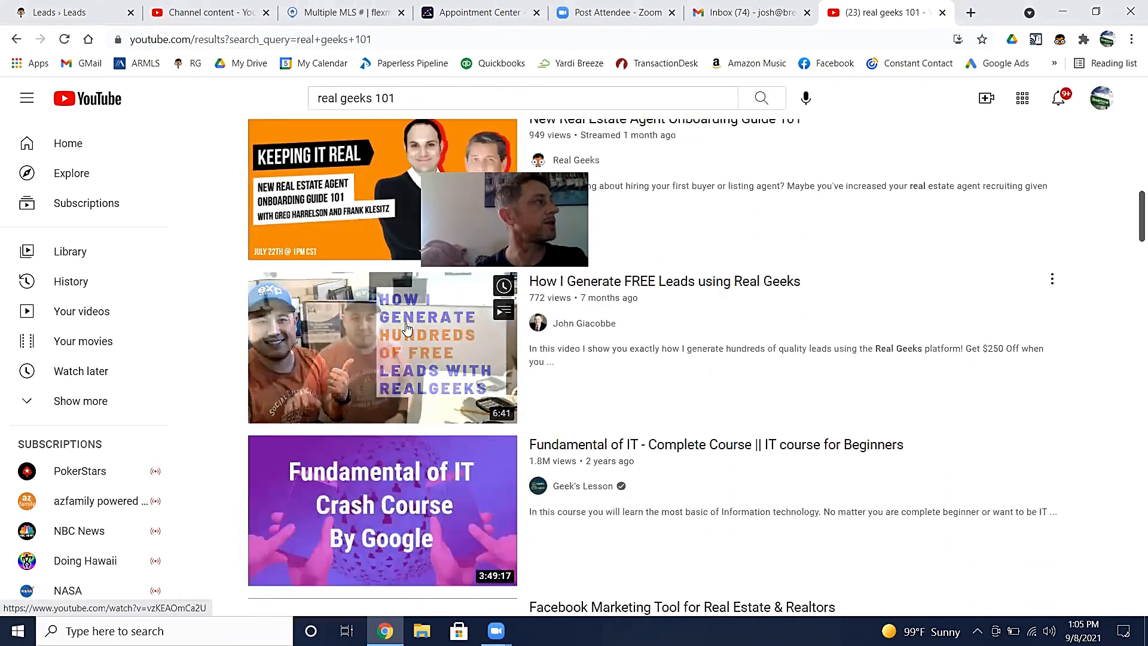
scroll(407, 328, down, 13)
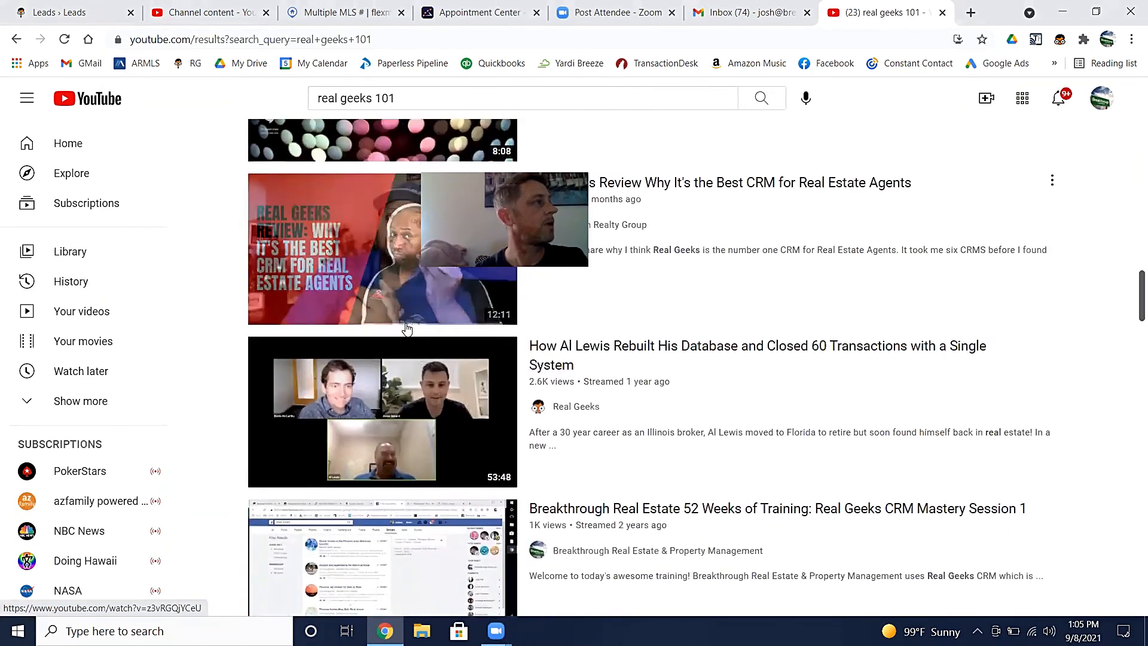
scroll(407, 328, down, 16)
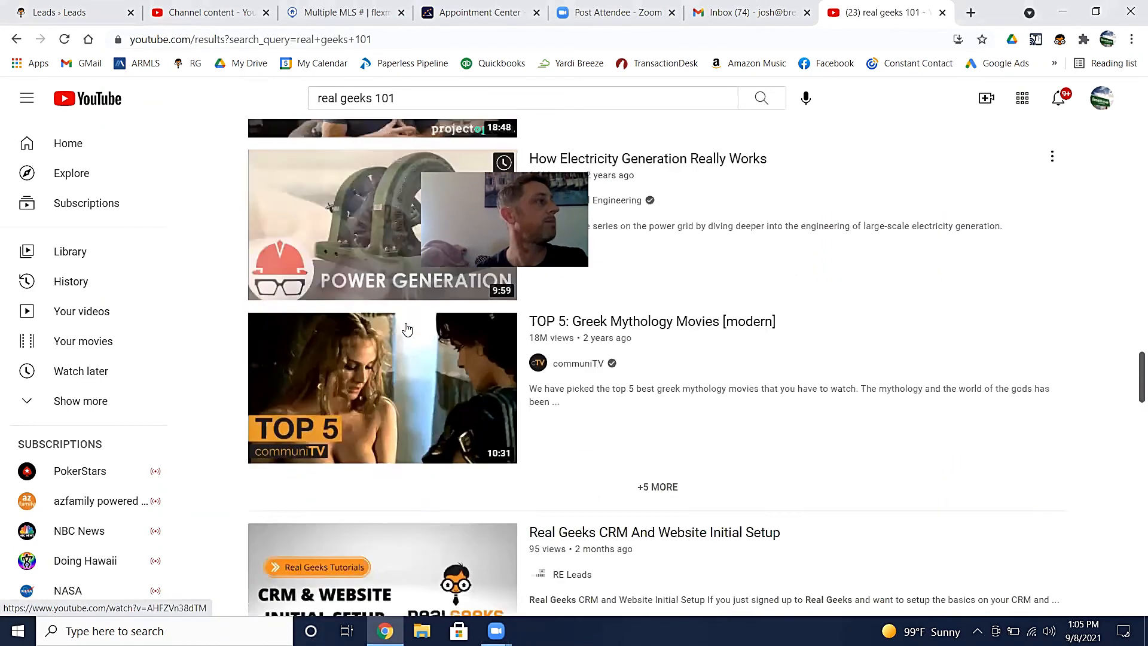
scroll(406, 328, down, 12)
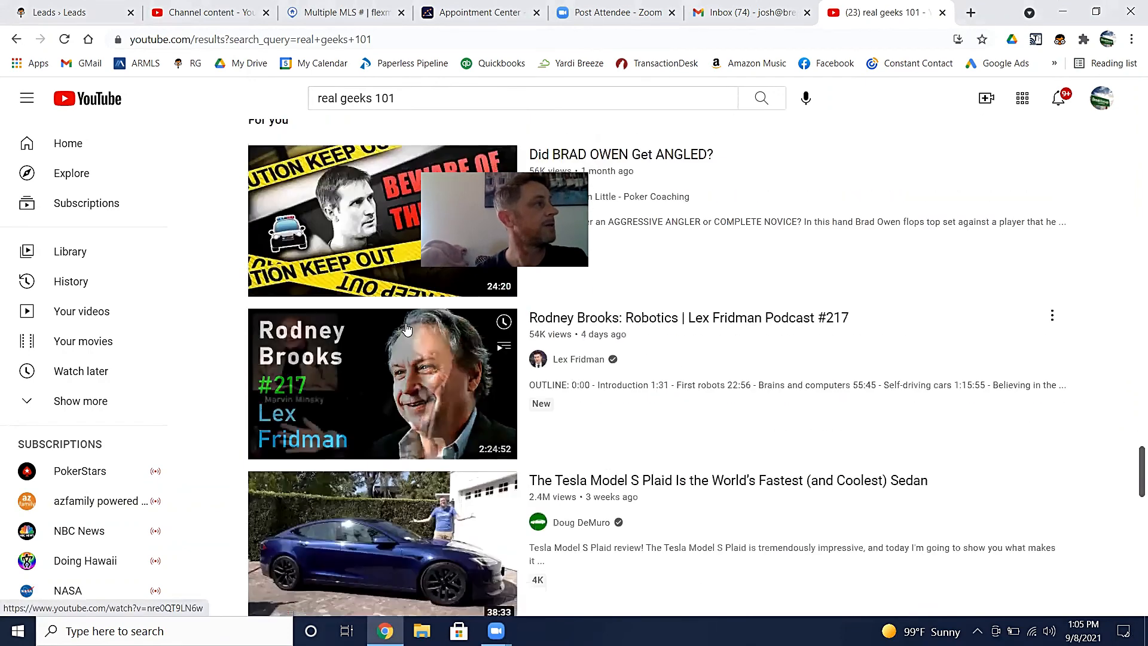
scroll(406, 328, up, 20)
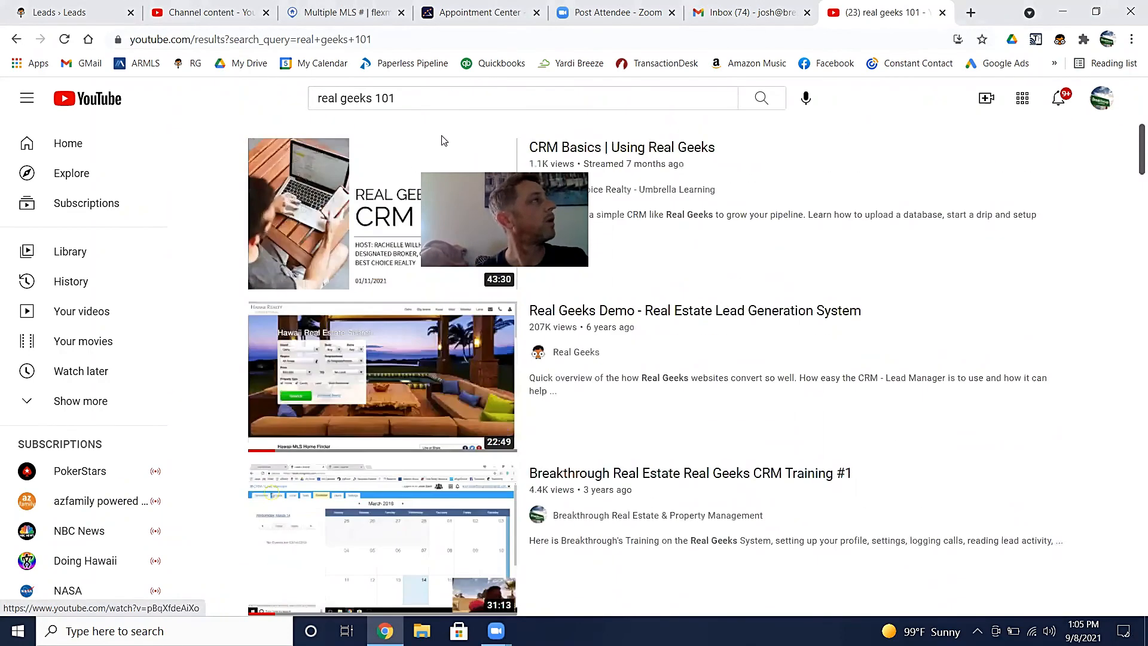
- Change the YouTube search query to "real geeks training" and run the search
click(402, 98)
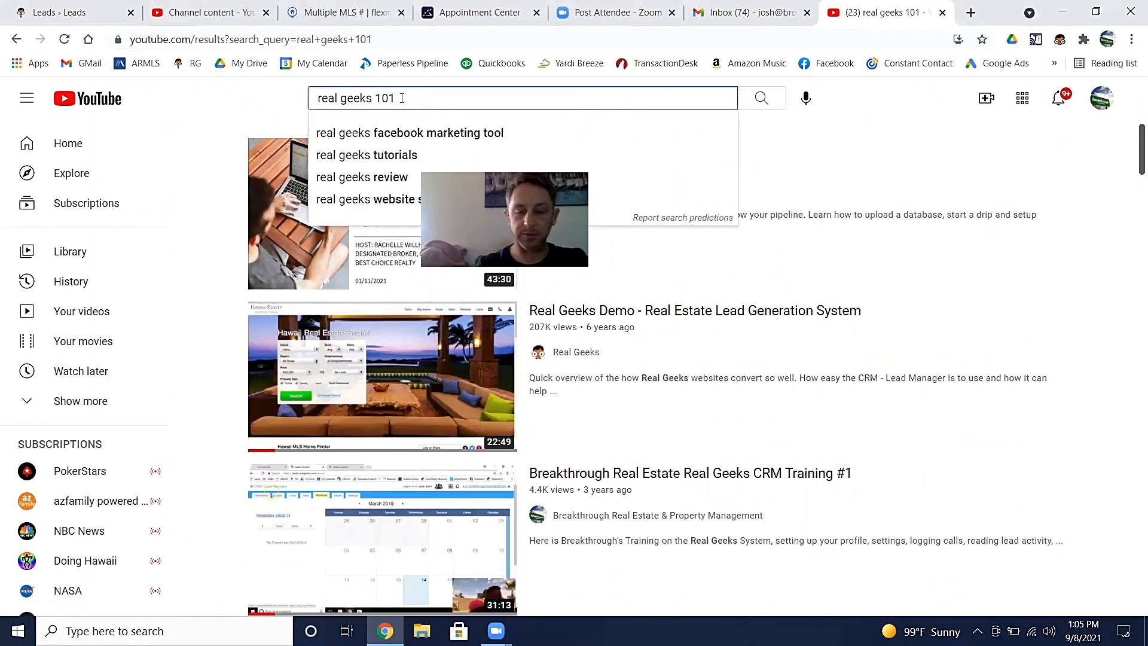
key(BackSpace)
key(BackSpace)
key(BackSpace)
text(training)
key(Return)
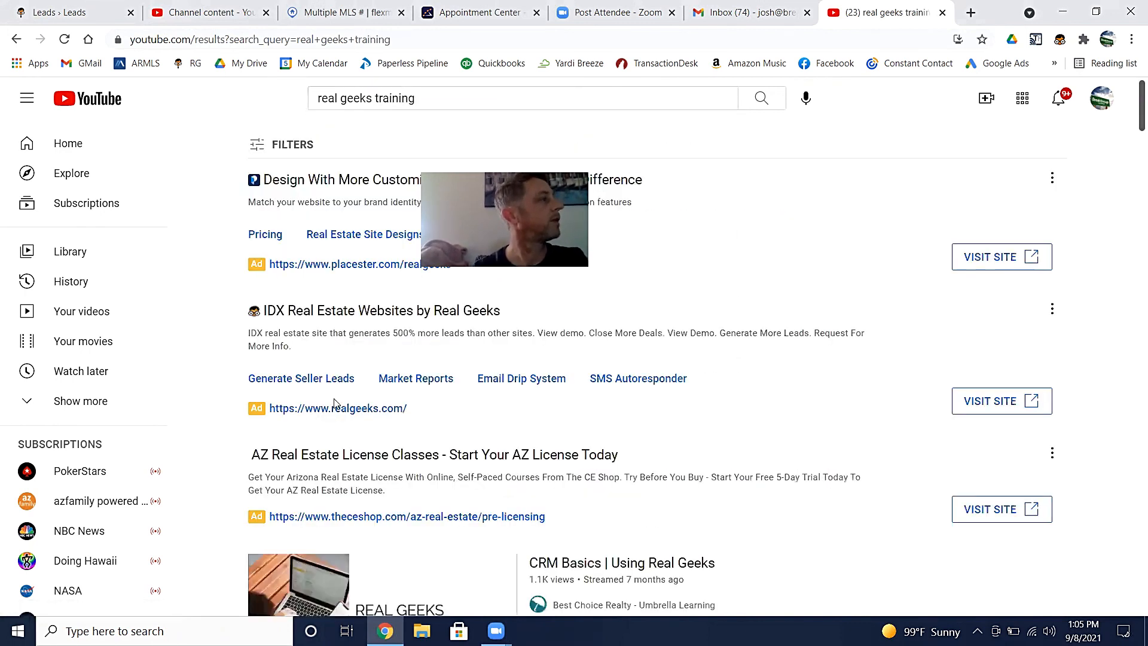
- Browse the "real geeks training" results for Breakthrough Real Estate and Real Geeks CRM training videos, returning to the start of the list
scroll(335, 404, down, 10)
scroll(335, 405, up, 3)
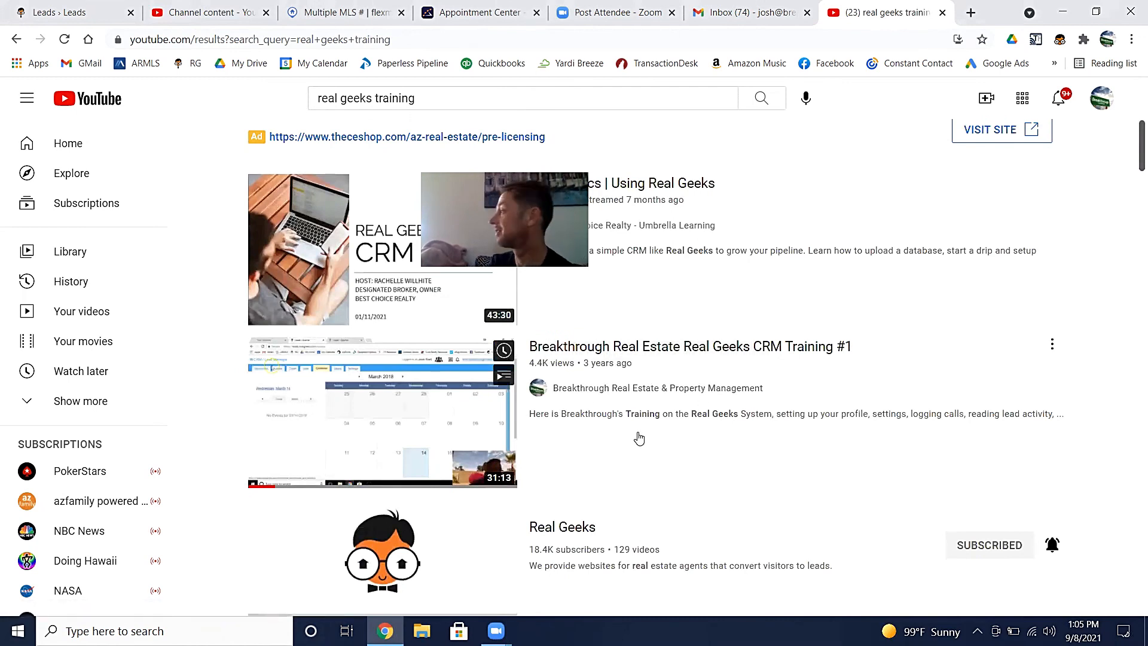
scroll(638, 438, up, 2)
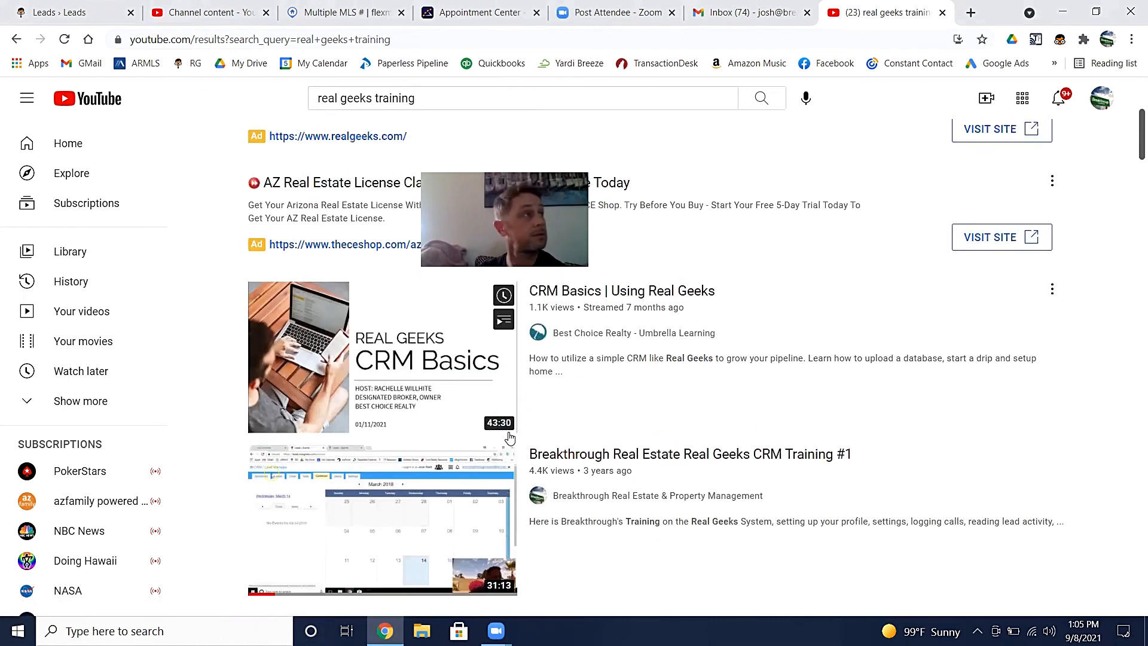
scroll(526, 584, down, 1)
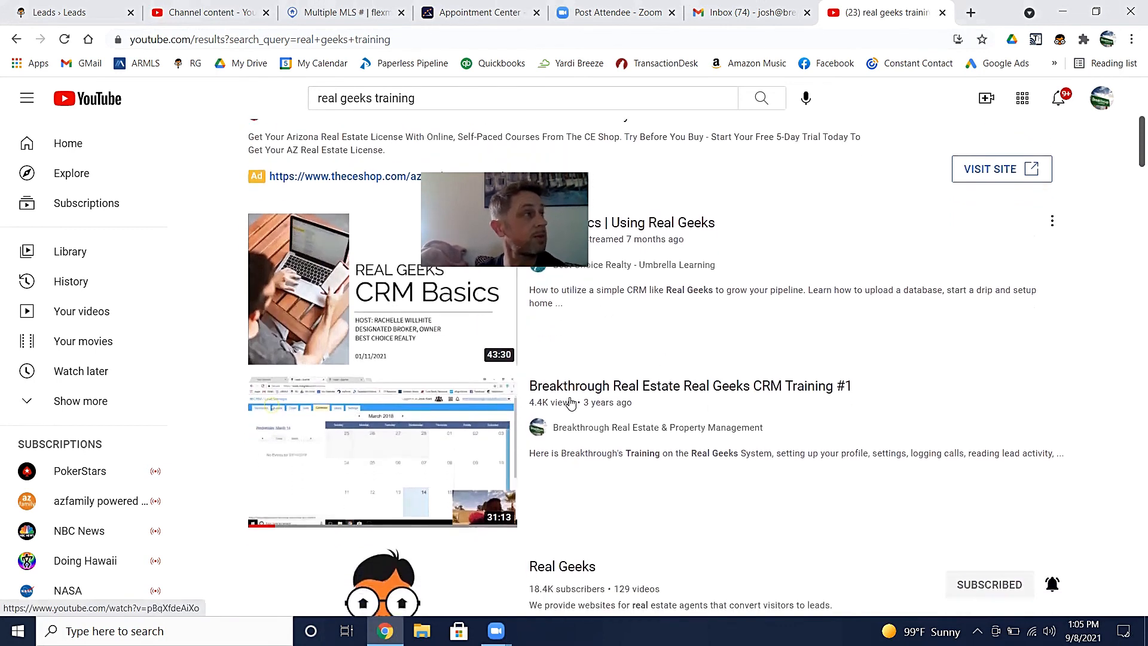
scroll(682, 425, down, 1)
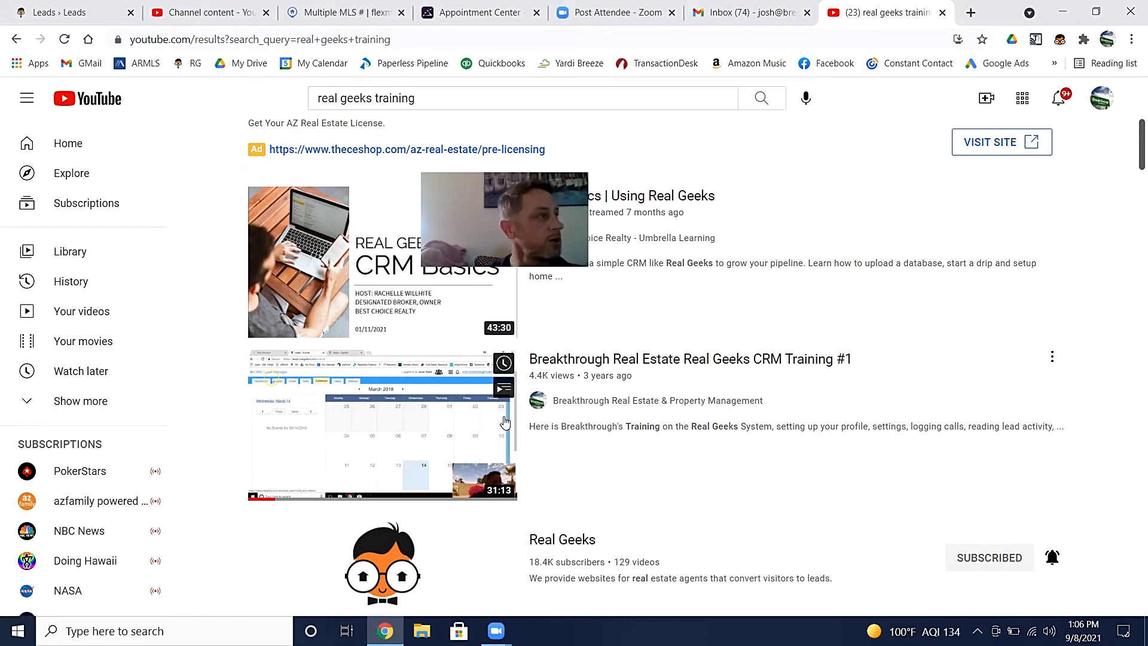
scroll(457, 430, down, 5)
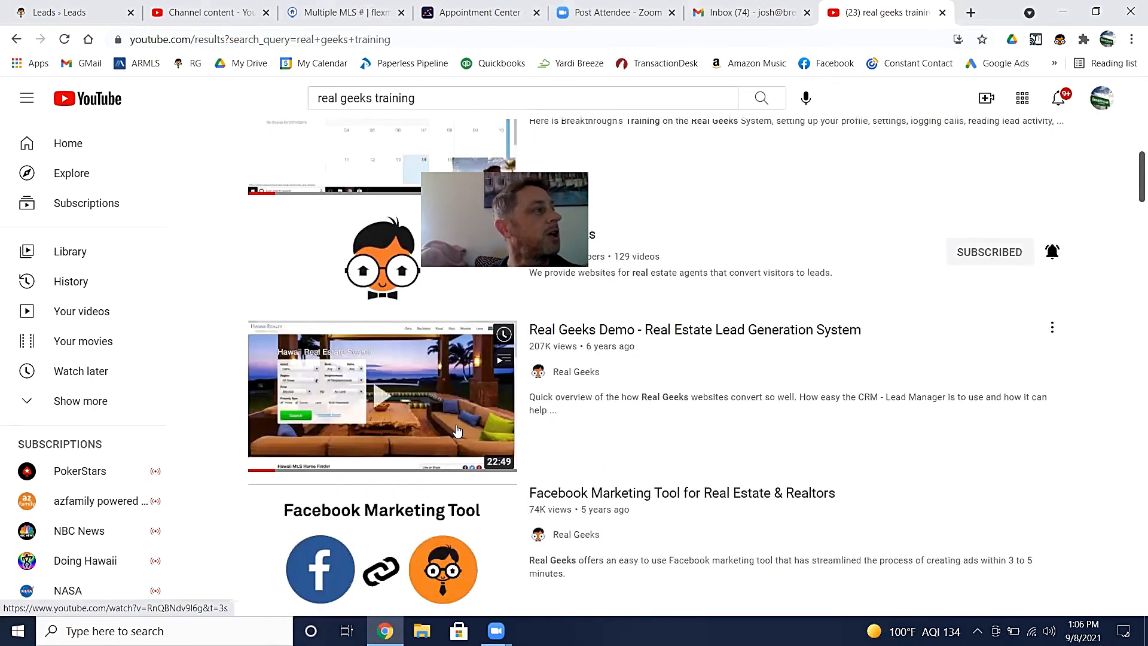
scroll(457, 431, down, 4)
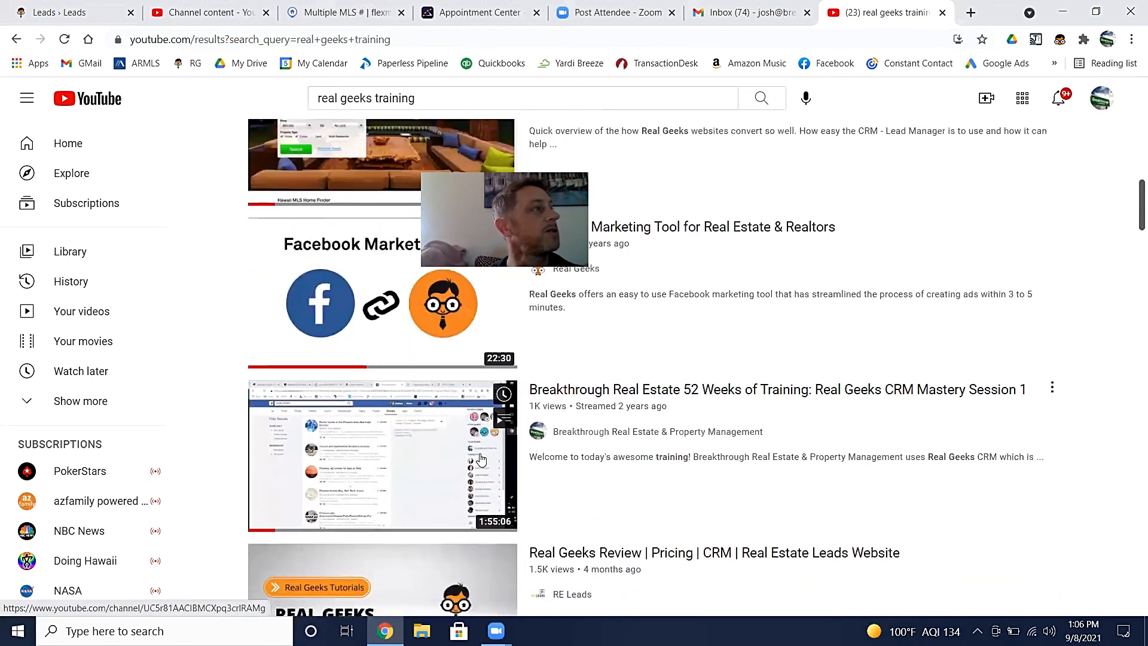
scroll(456, 433, down, 5)
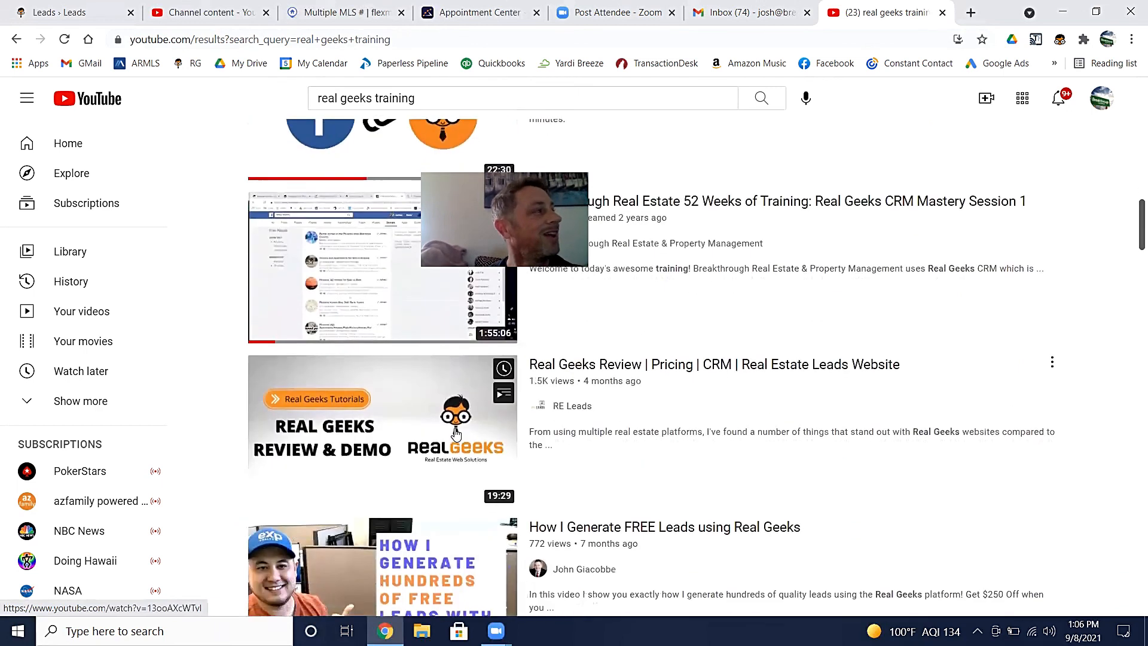
scroll(455, 433, down, 3)
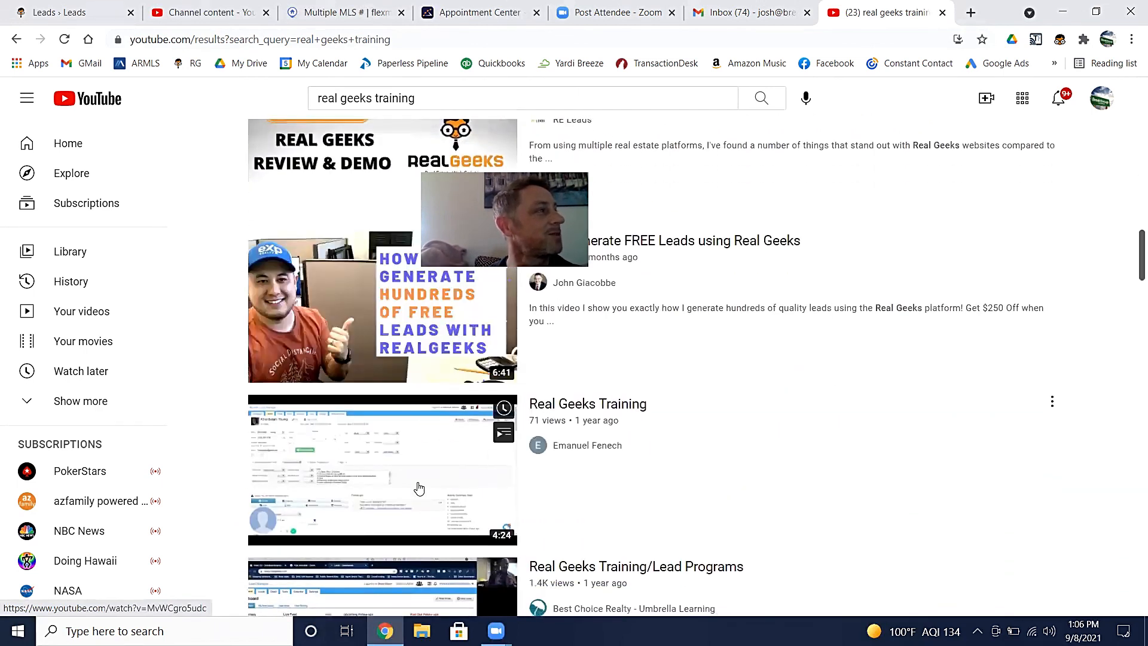
scroll(507, 436, down, 4)
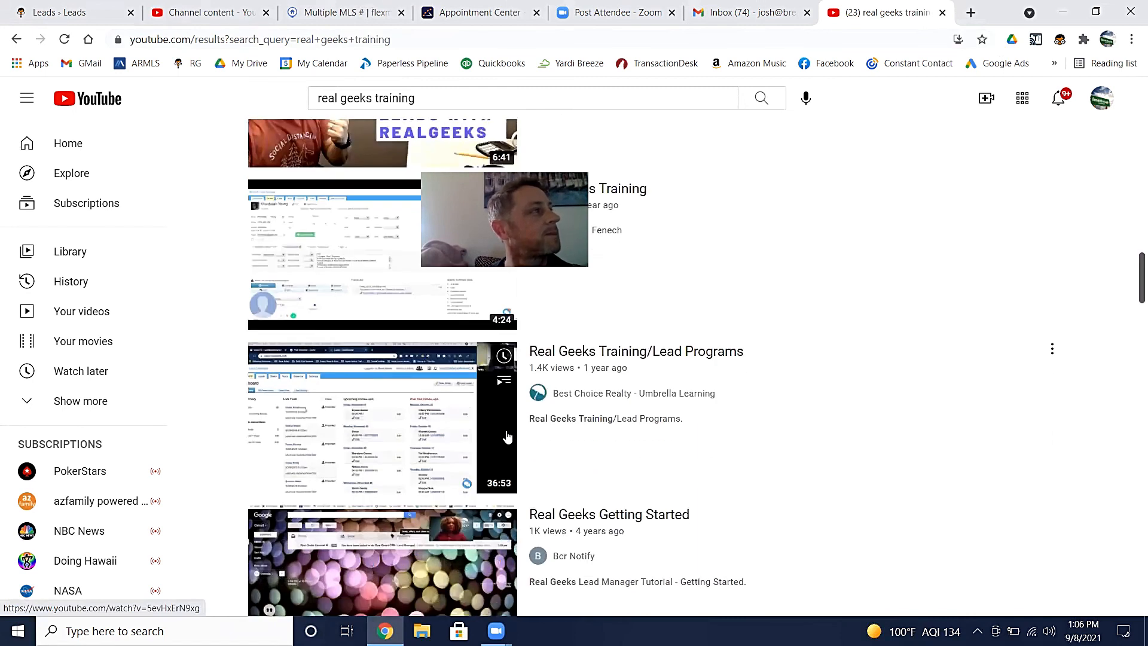
scroll(507, 436, down, 8)
scroll(507, 437, down, 8)
scroll(507, 437, up, 20)
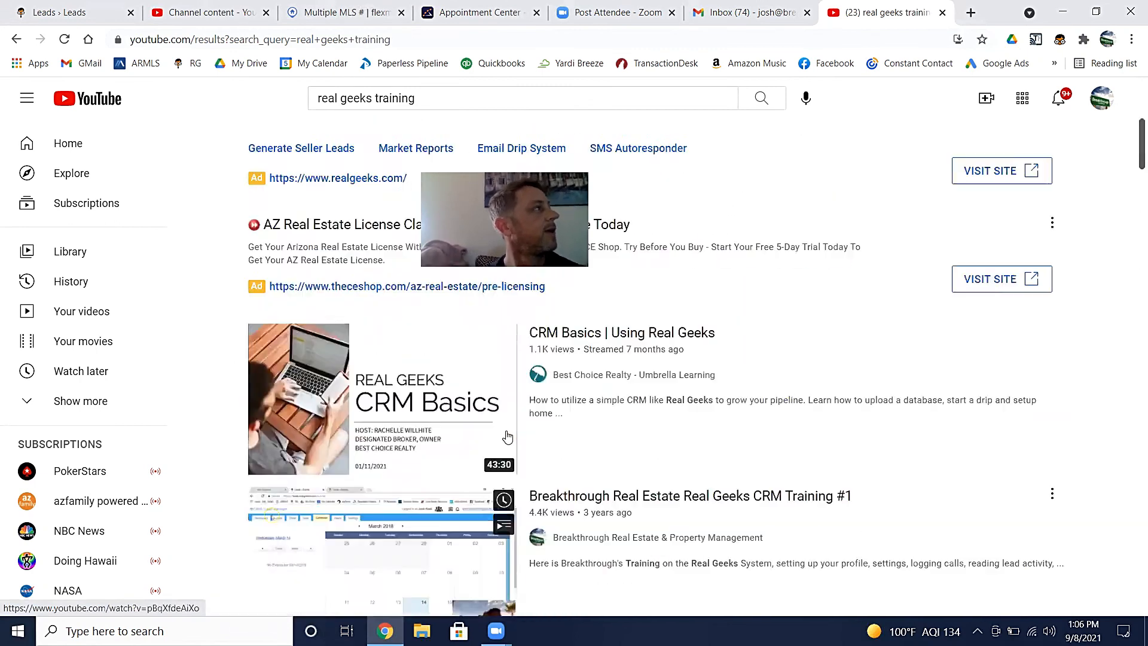
scroll(507, 437, up, 4)
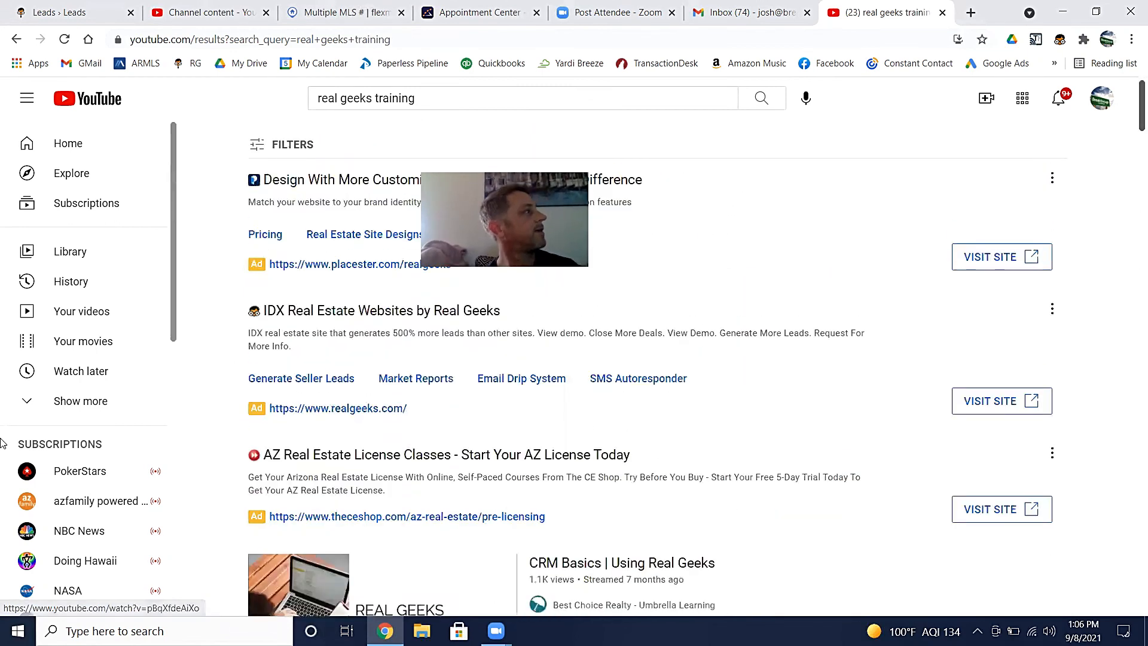
- Replace the YouTube search query with "breakthrough real estate" and run the search
click(434, 95)
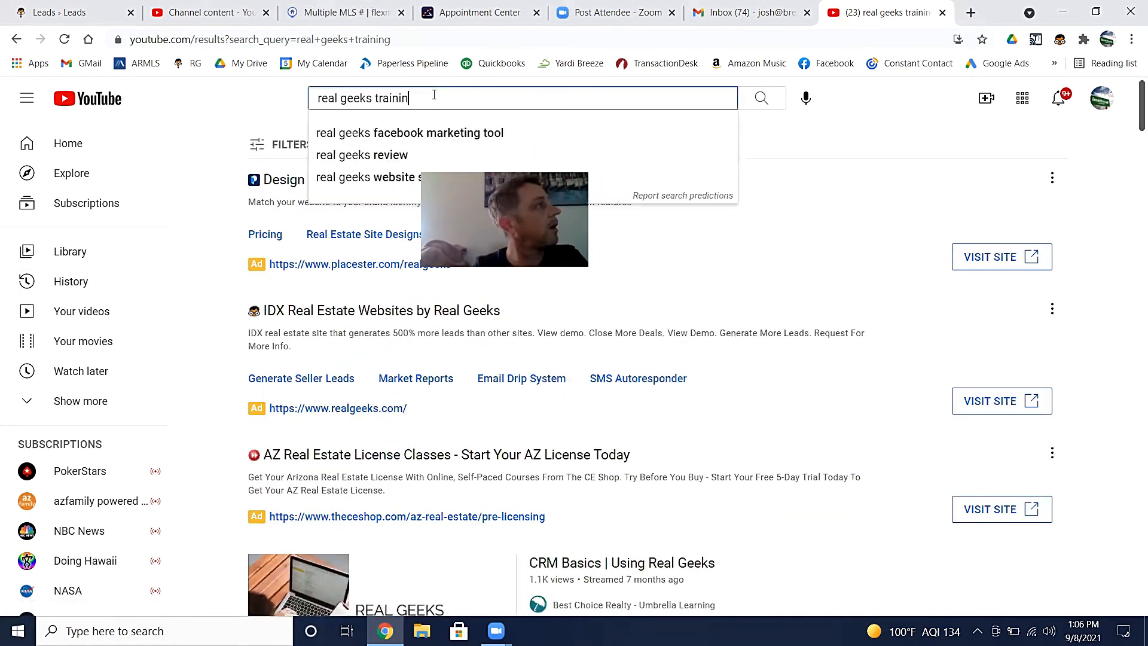
key(BackSpace)
key(BackSpace)
key(BackSpace)
key(BackSpace)
key(BackSpace)
key(BackSpace)
key(BackSpace)
text(bre)
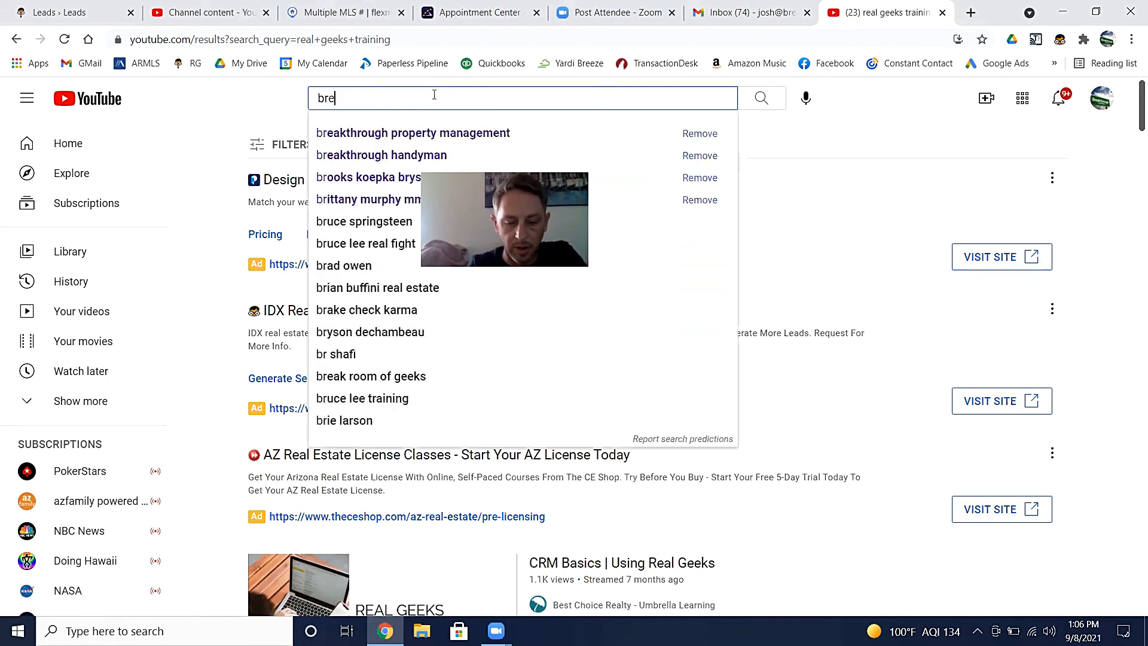
text(akthrough real estate)
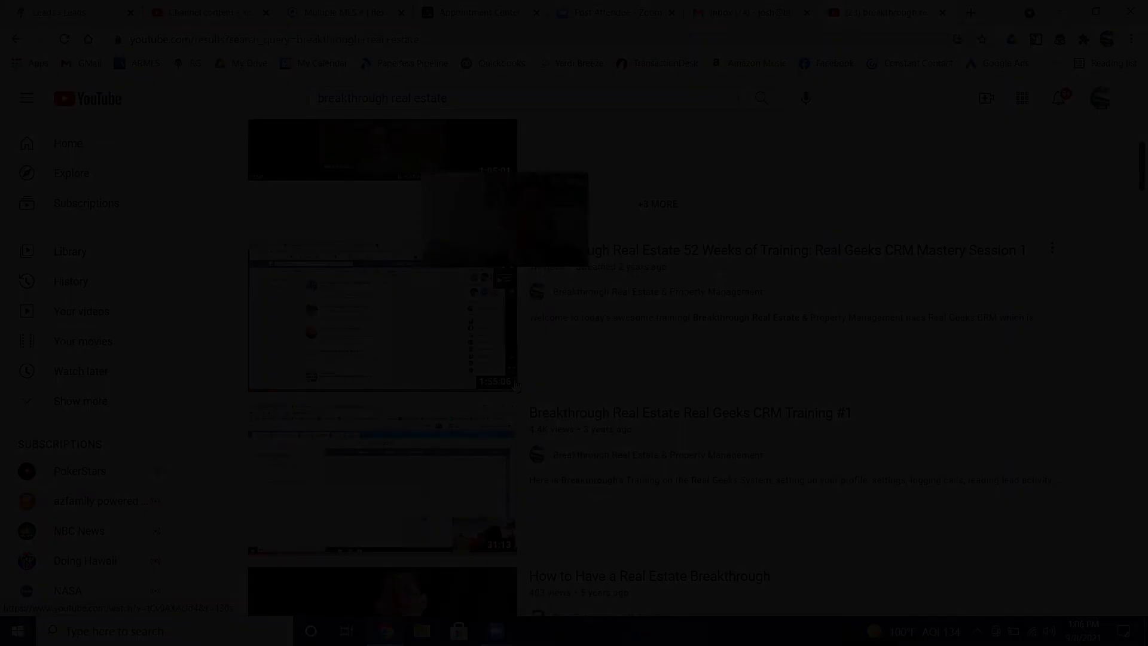
- Look through the "breakthrough real estate" results for the Breakthrough Real Estate & Property Management channel and its videos, returning to the start of the list
scroll(515, 384, down, 1)
scroll(515, 385, down, 3)
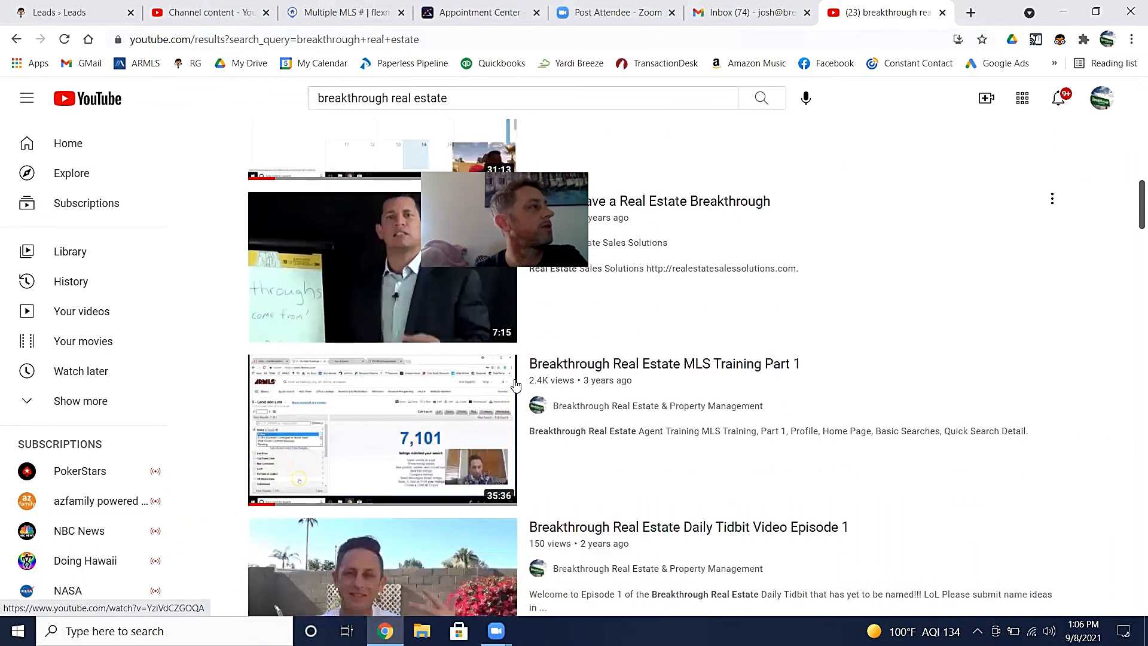
scroll(516, 384, down, 2)
scroll(516, 385, down, 2)
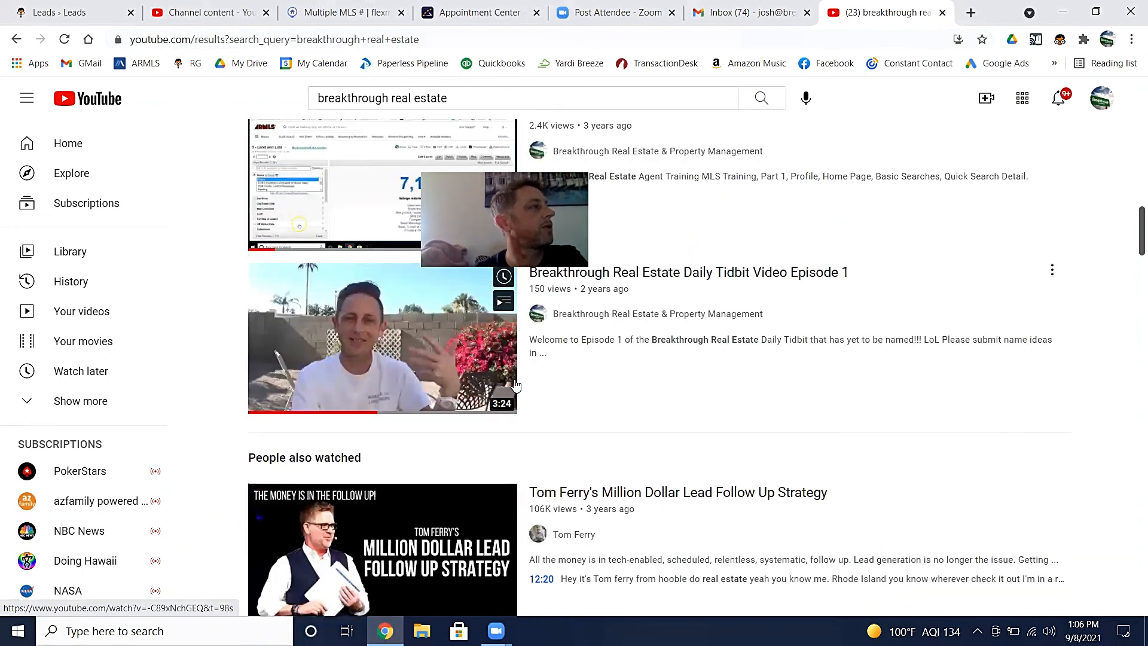
scroll(516, 385, down, 12)
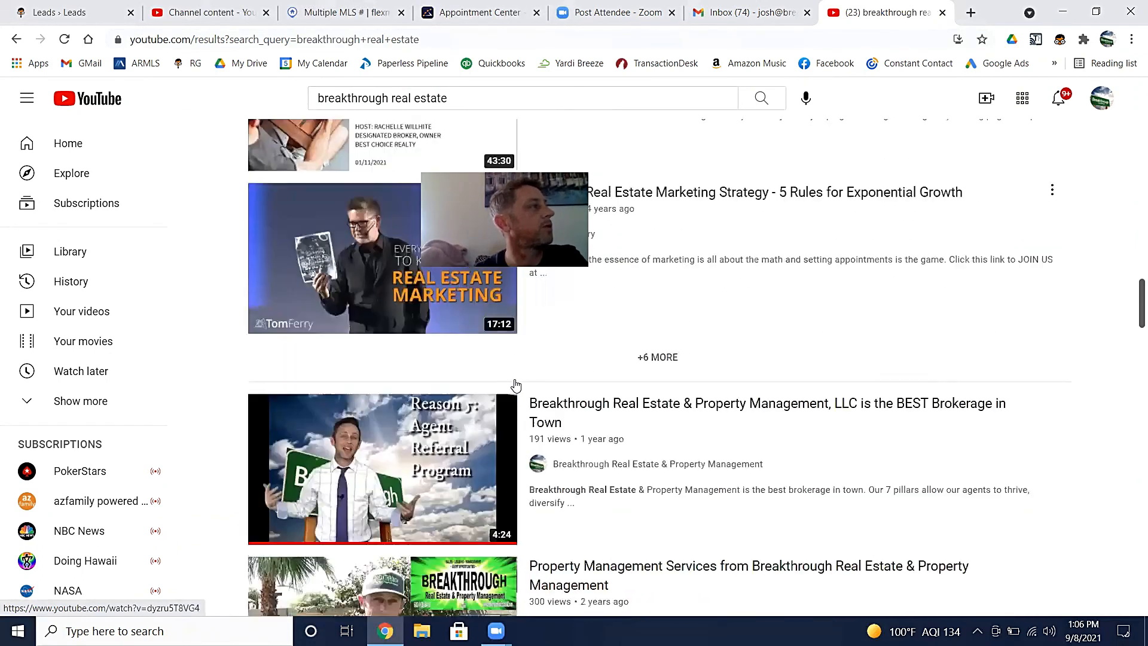
scroll(516, 385, down, 1)
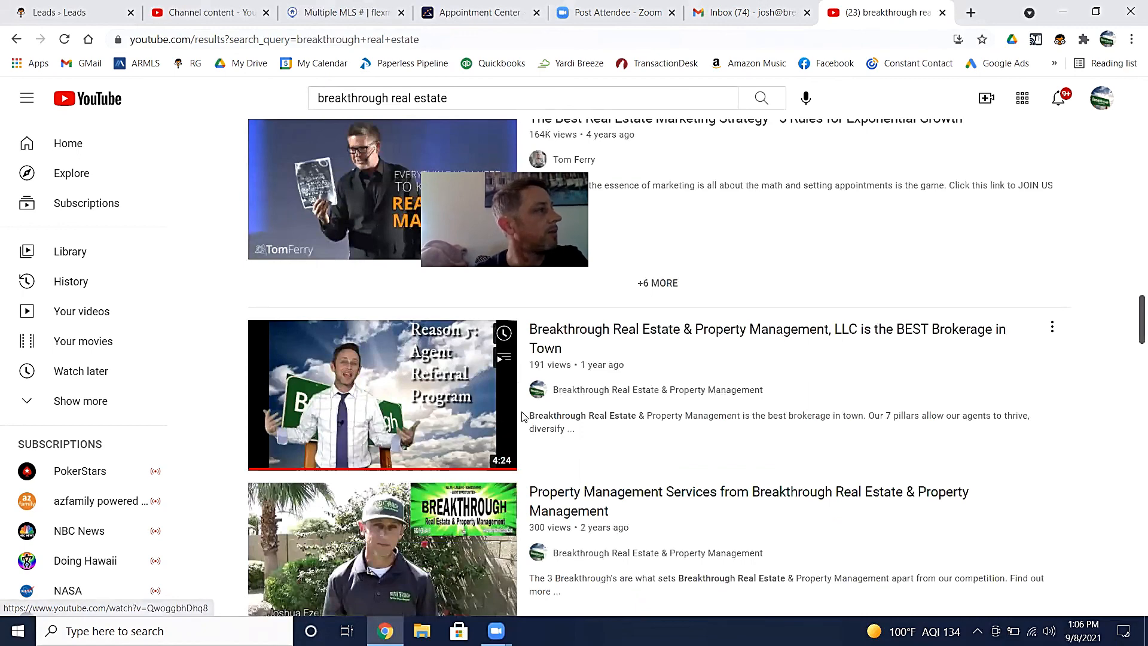
scroll(522, 417, down, 12)
scroll(522, 416, down, 12)
scroll(522, 417, down, 15)
scroll(522, 417, up, 20)
- Refine the search to "breakthrough real estate channle" and open the Breakthrough Real Estate & Property Management channel from the results
click(462, 99)
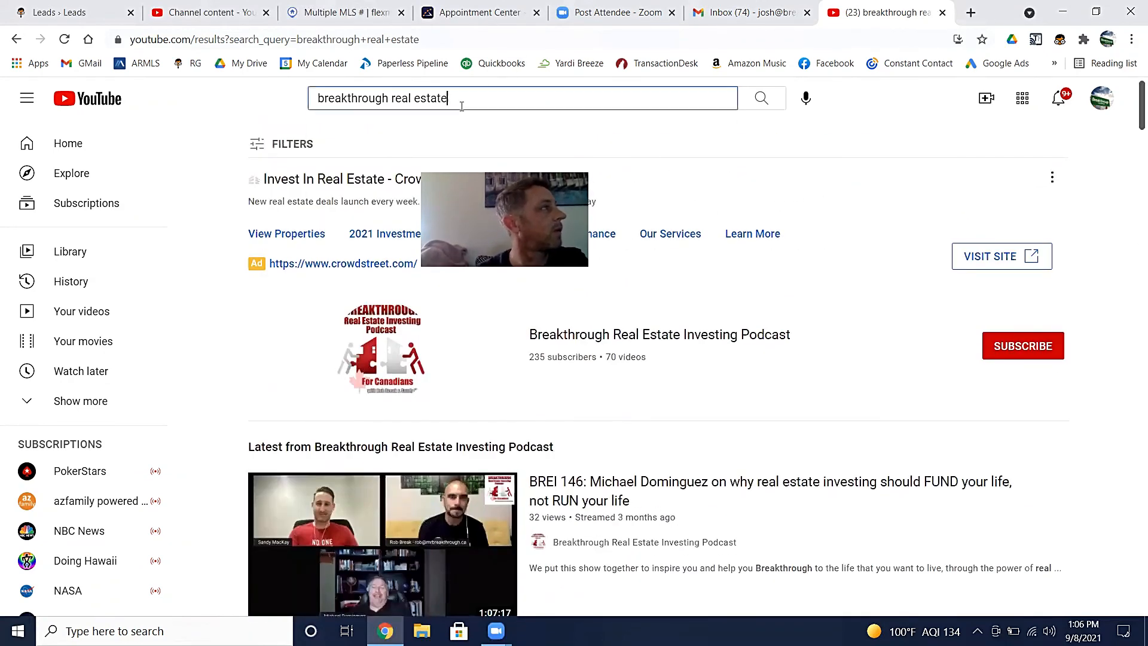
text(channle)
key(Return)
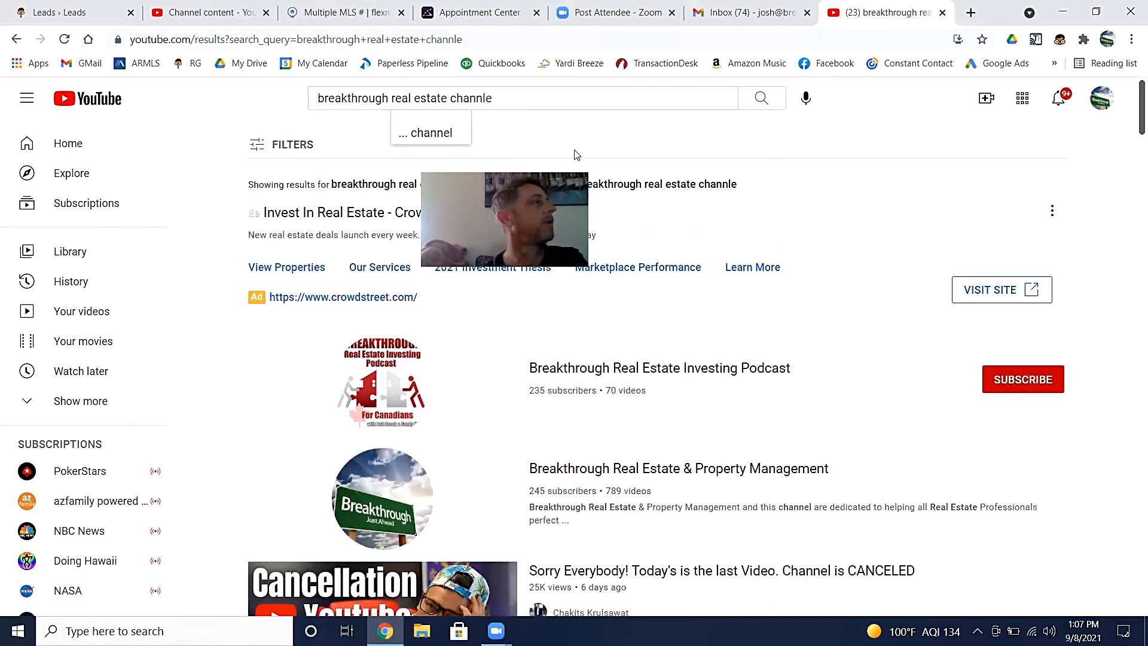
click(651, 469)
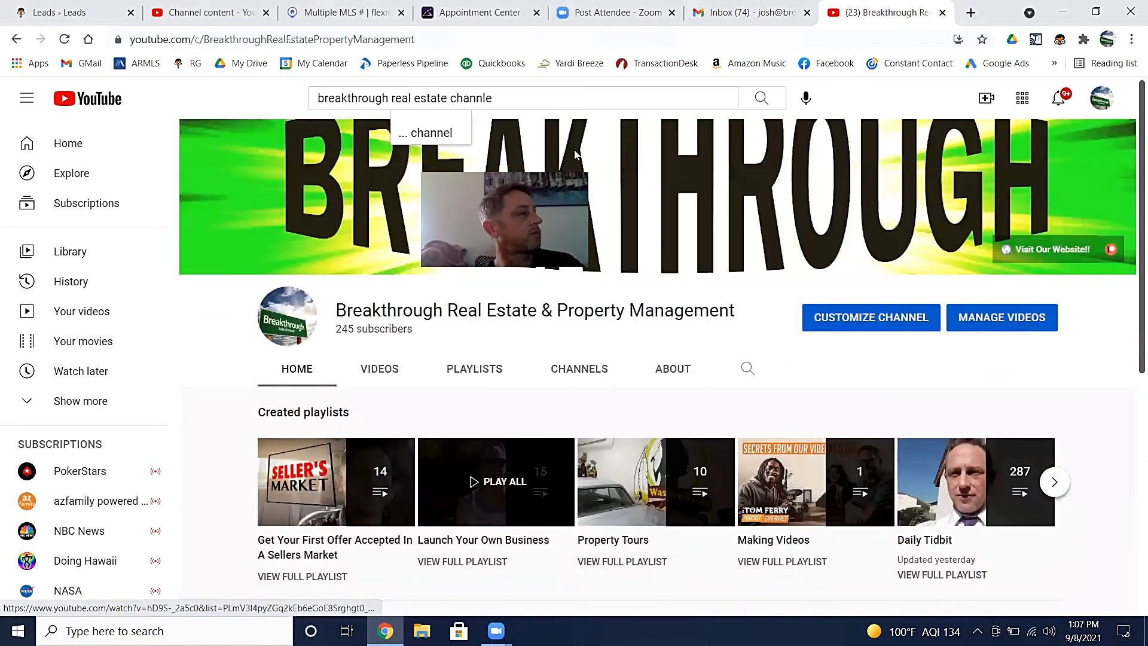
- Look over the created playlists and popular uploads on the channel's home page, and open the channel's full list of playlists
scroll(496, 481, down, 2)
scroll(575, 154, down, 1)
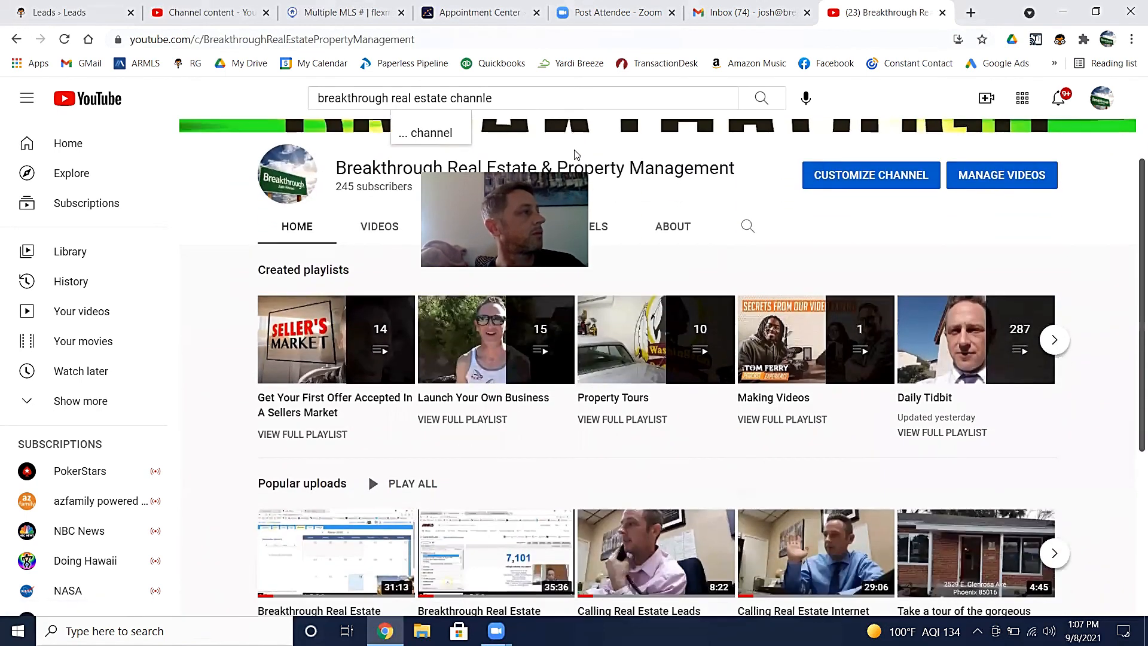
scroll(576, 154, down, 1)
scroll(575, 154, down, 1)
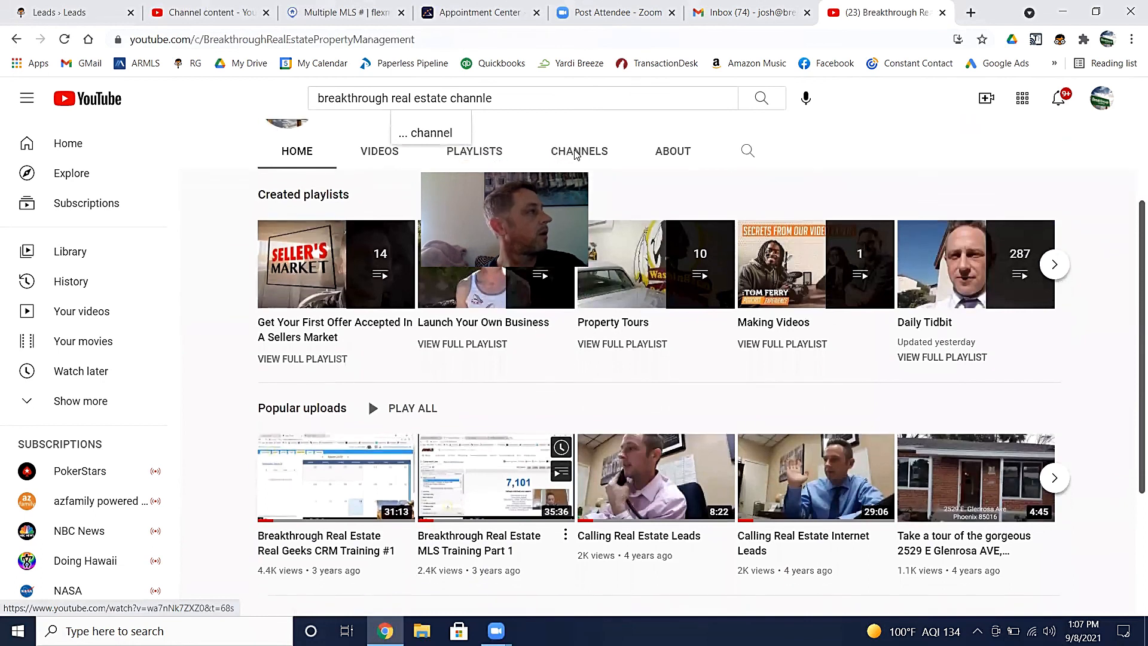
scroll(579, 425, down, 1)
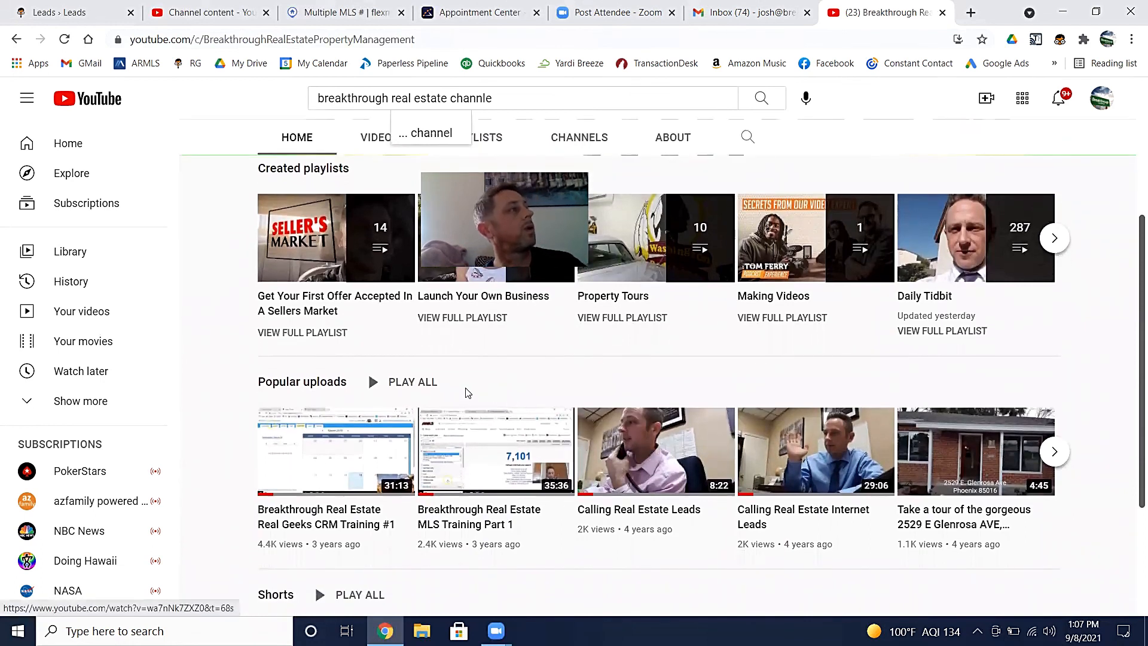
scroll(356, 380, up, 5)
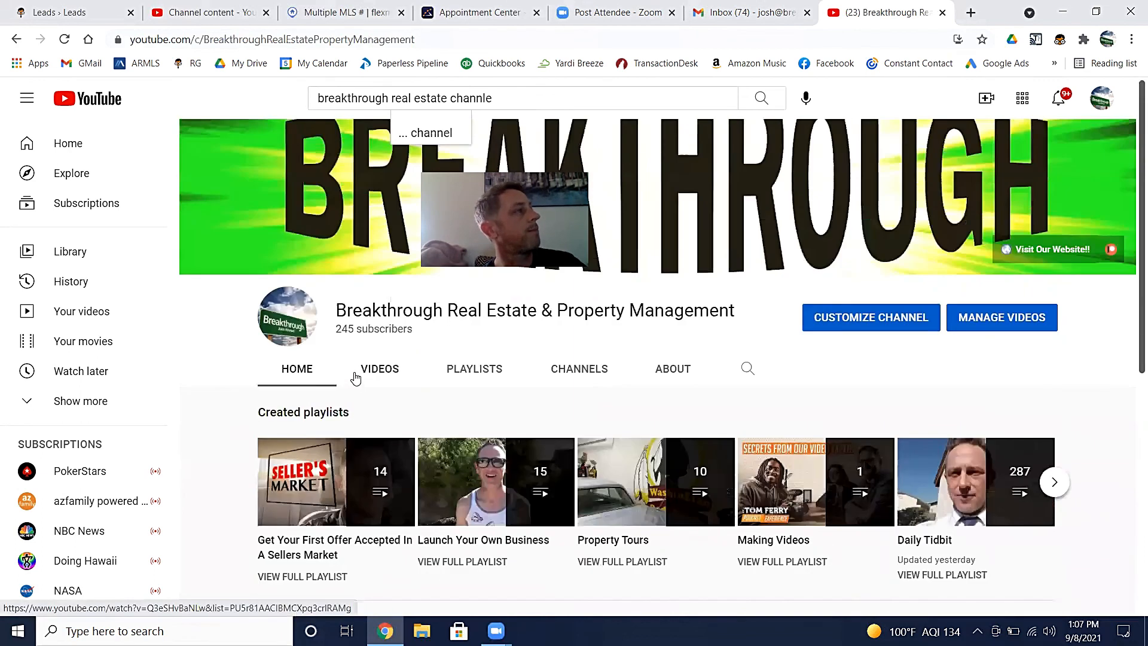
click(472, 377)
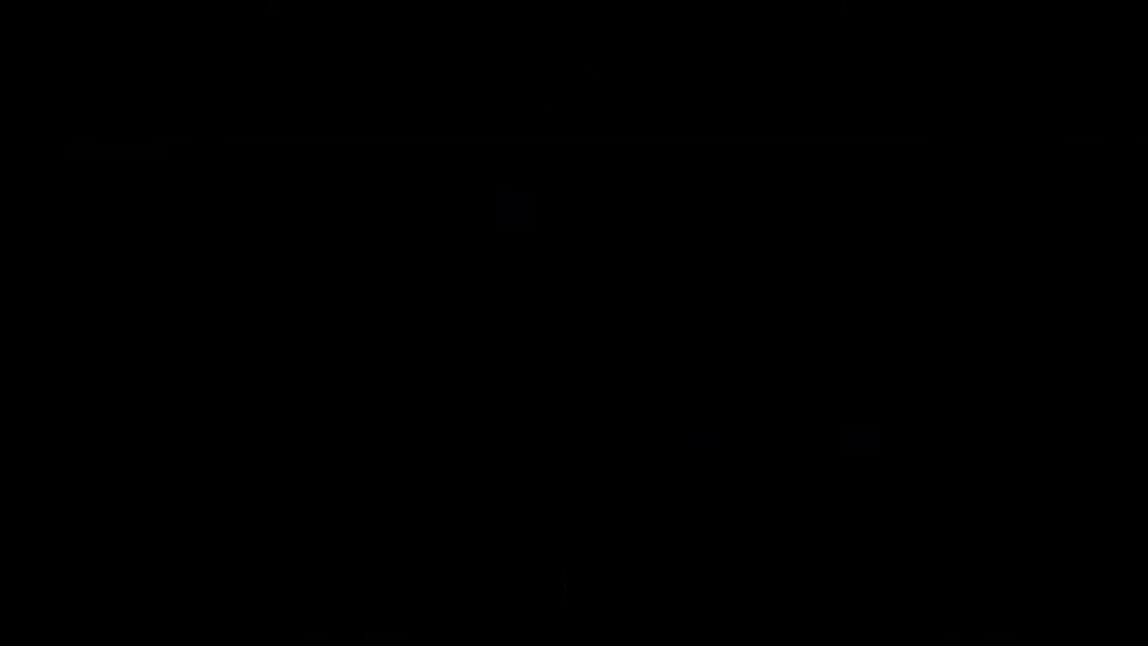